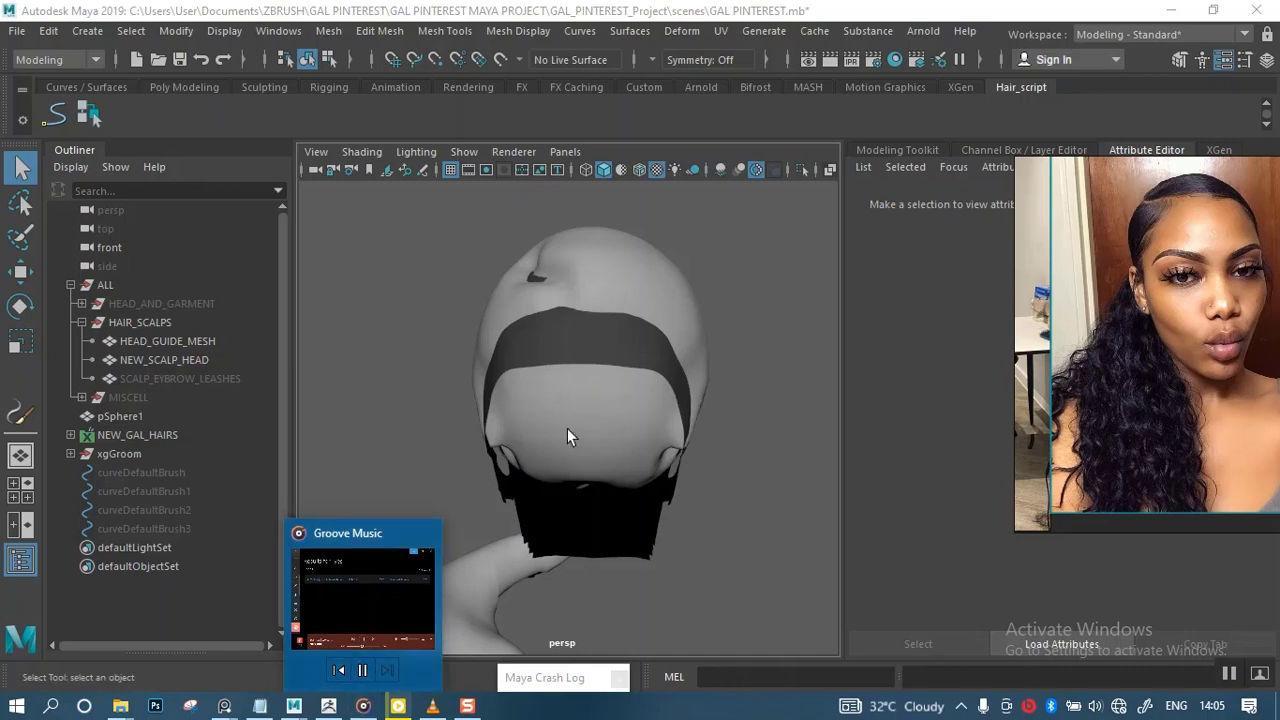
# Load the shelf_PaintEffects.mel shelf from Maya's default shelves folder
pyautogui.click(679, 390)
pyautogui.click(746, 404)
pyautogui.keyDown('alt'); pyautogui.moveTo(746, 404); pyautogui.dragTo(658, 362); pyautogui.keyUp('alt')
pyautogui.click(530, 345)
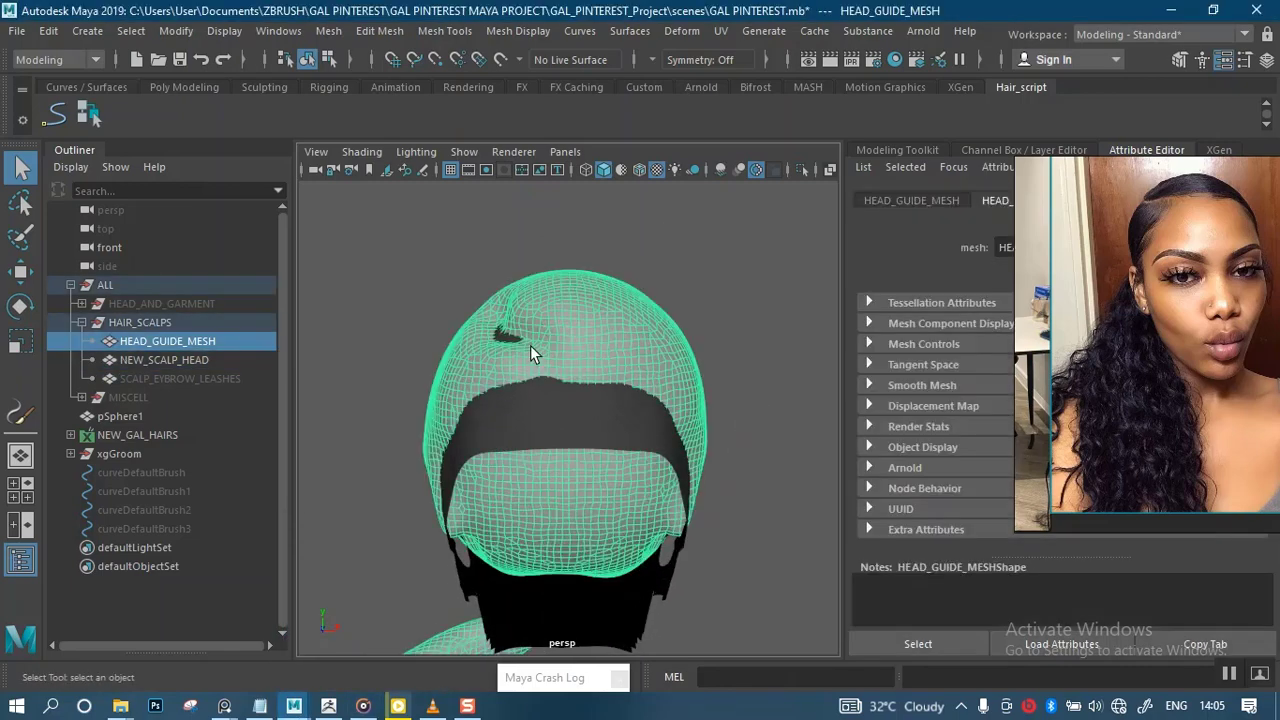
pyautogui.click(24, 118)
pyautogui.click(86, 245)
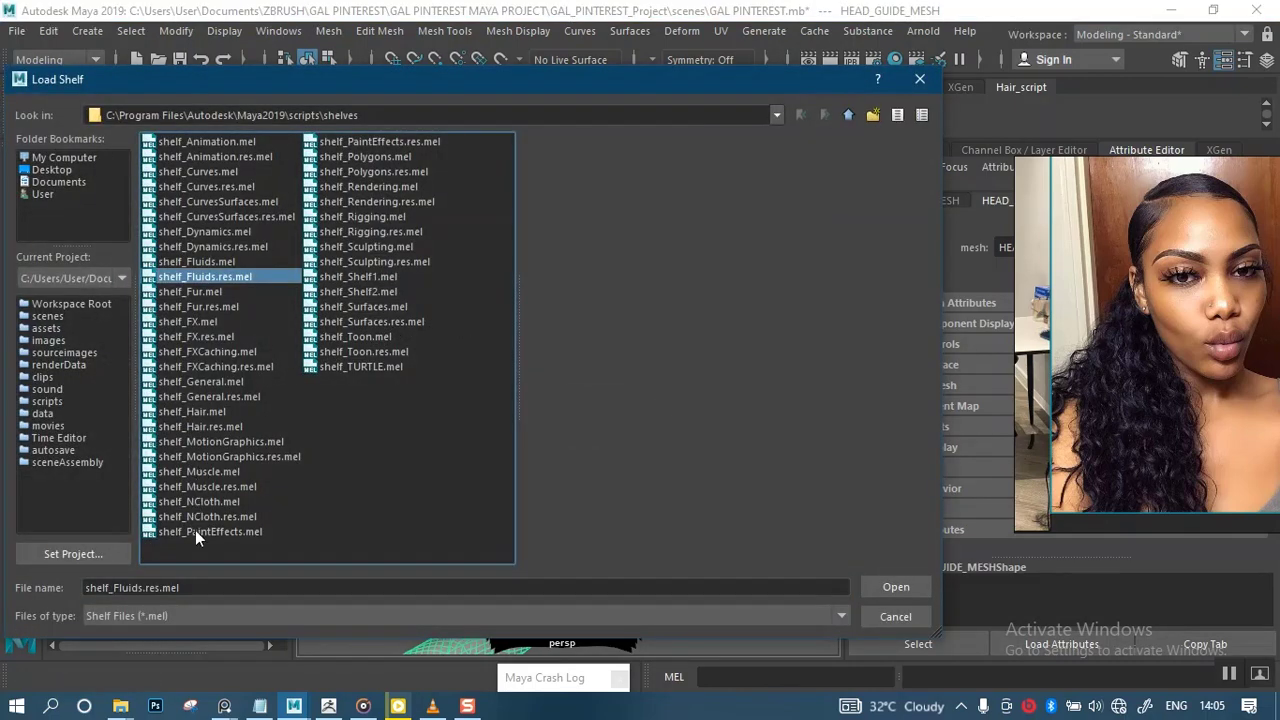
pyautogui.click(197, 531)
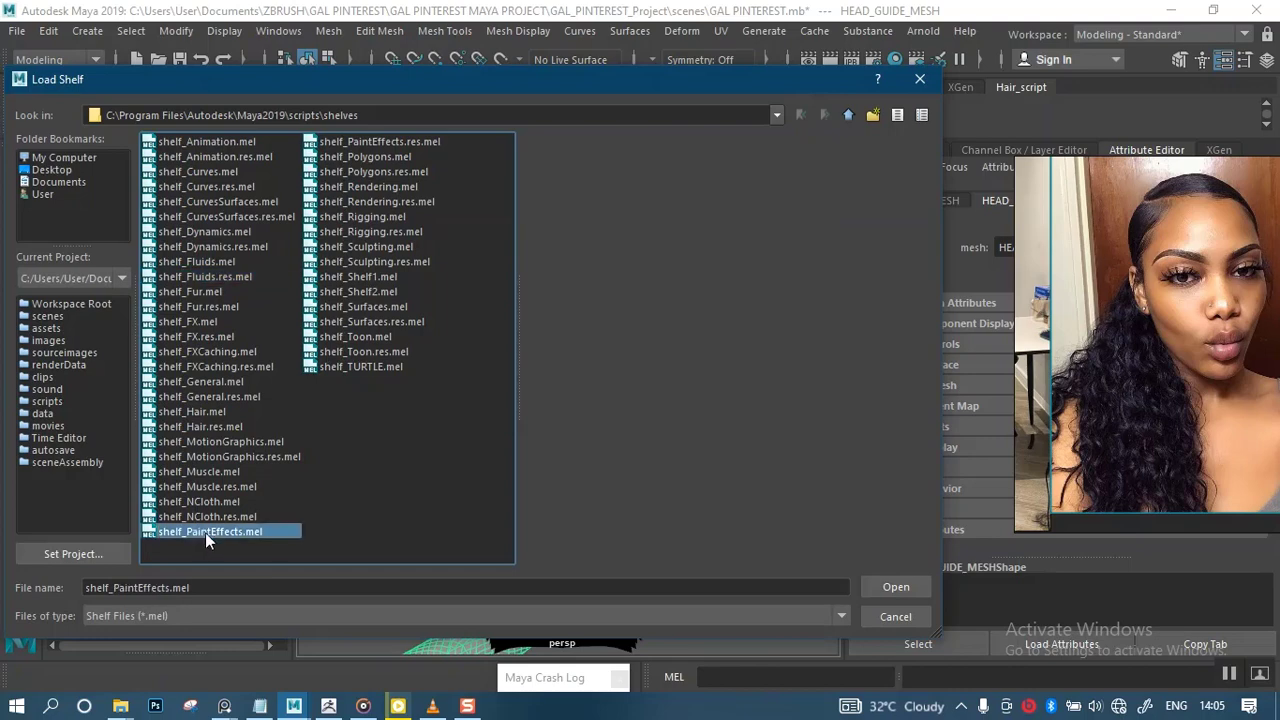
pyautogui.click(888, 588)
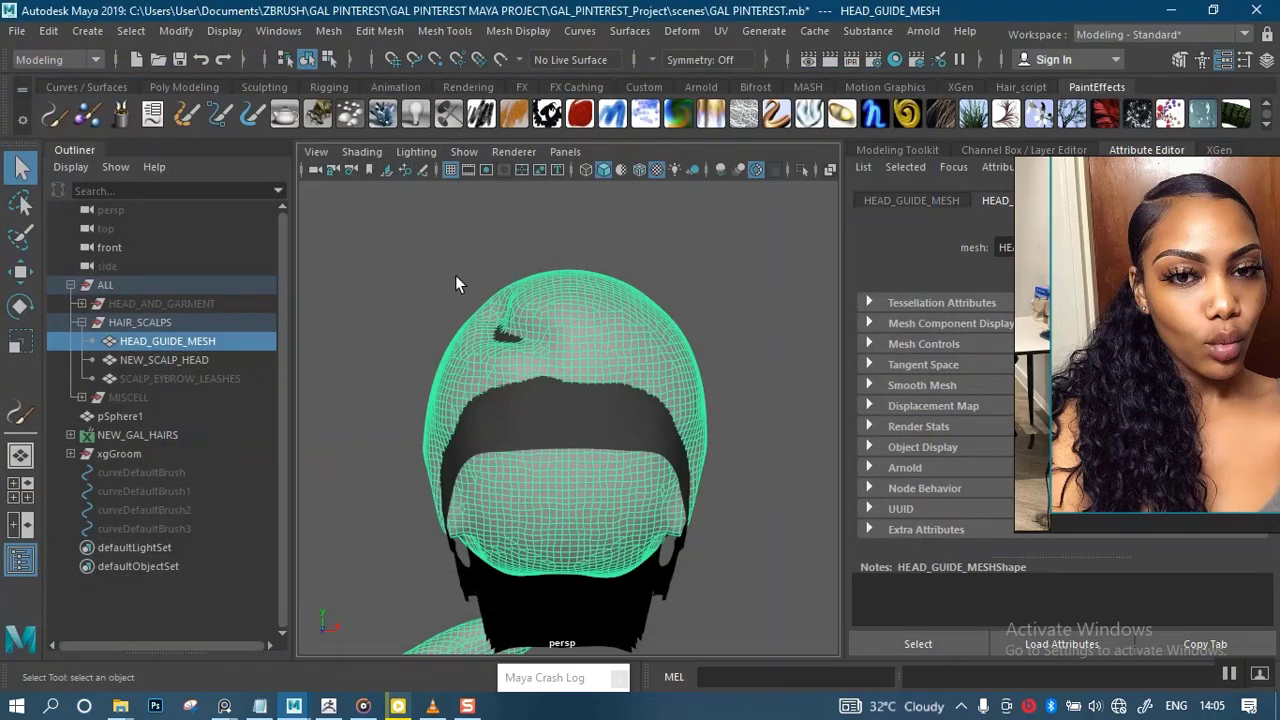
# Select only HEAD_GUIDE_MESH and save the scene
pyautogui.keyDown('alt'); pyautogui.moveTo(443, 291); pyautogui.dragTo(432, 342, button='right'); pyautogui.keyUp('alt')
pyautogui.keyDown('alt'); pyautogui.moveTo(336, 310); pyautogui.dragTo(373, 269, button='middle'); pyautogui.keyUp('alt')
pyautogui.click(373, 269)
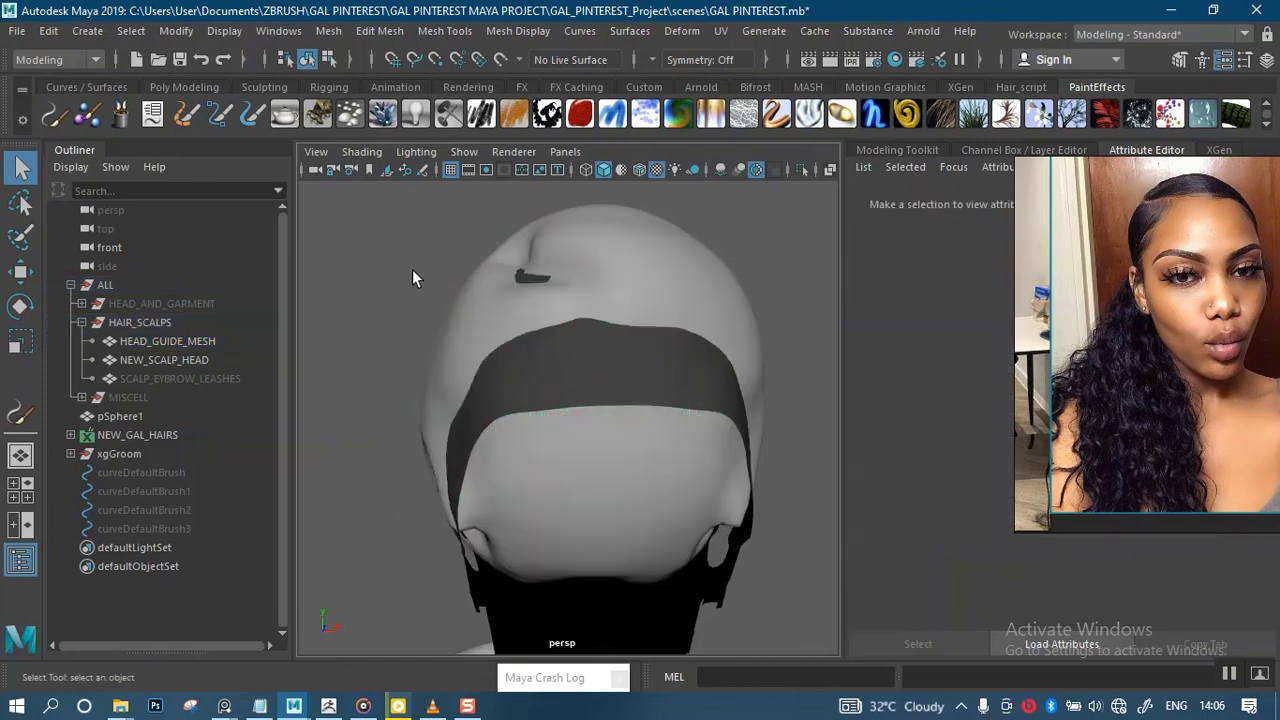
pyautogui.click(586, 286)
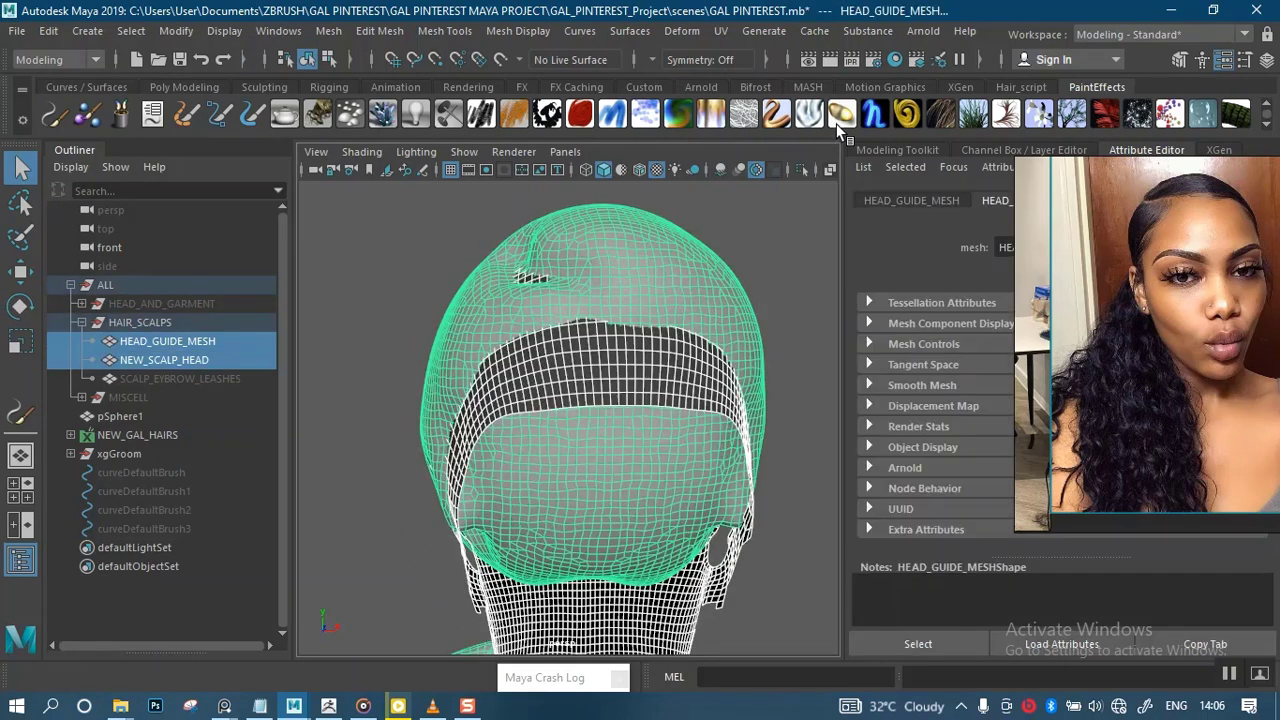
pyautogui.click(740, 285)
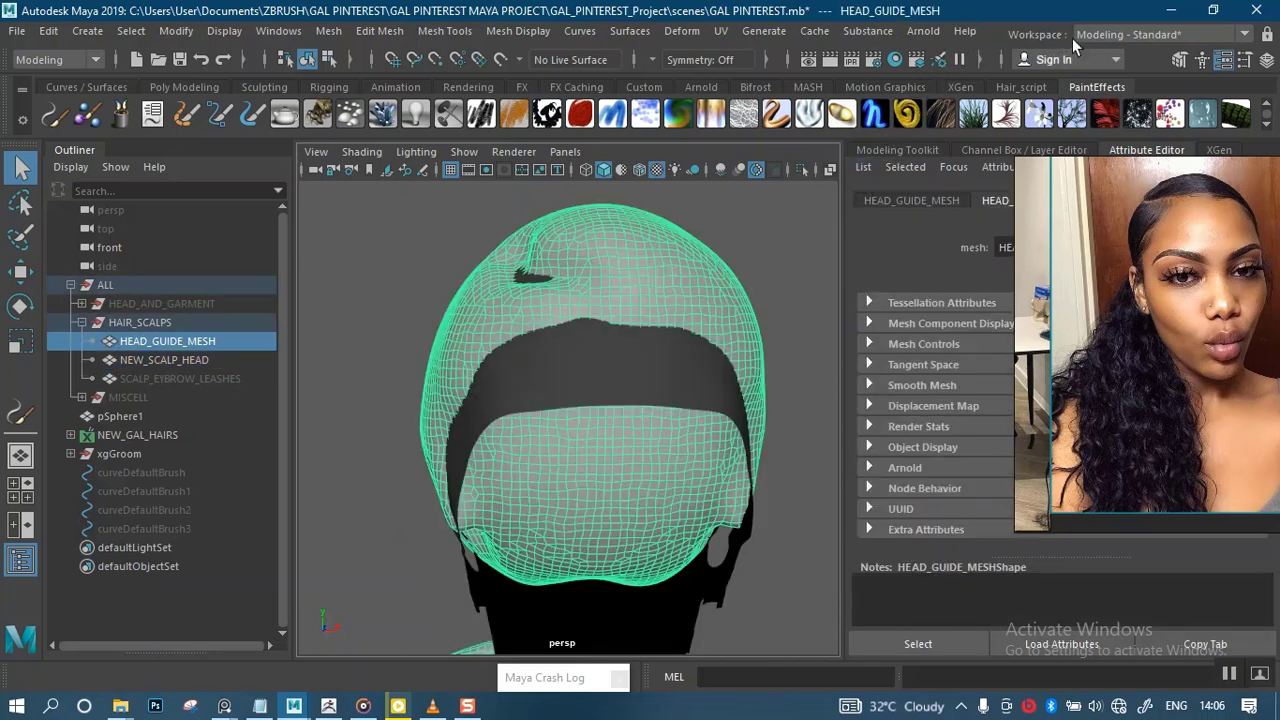
pyautogui.scroll(-2, 755, 313)
pyautogui.hotkey('ctrl', 's')
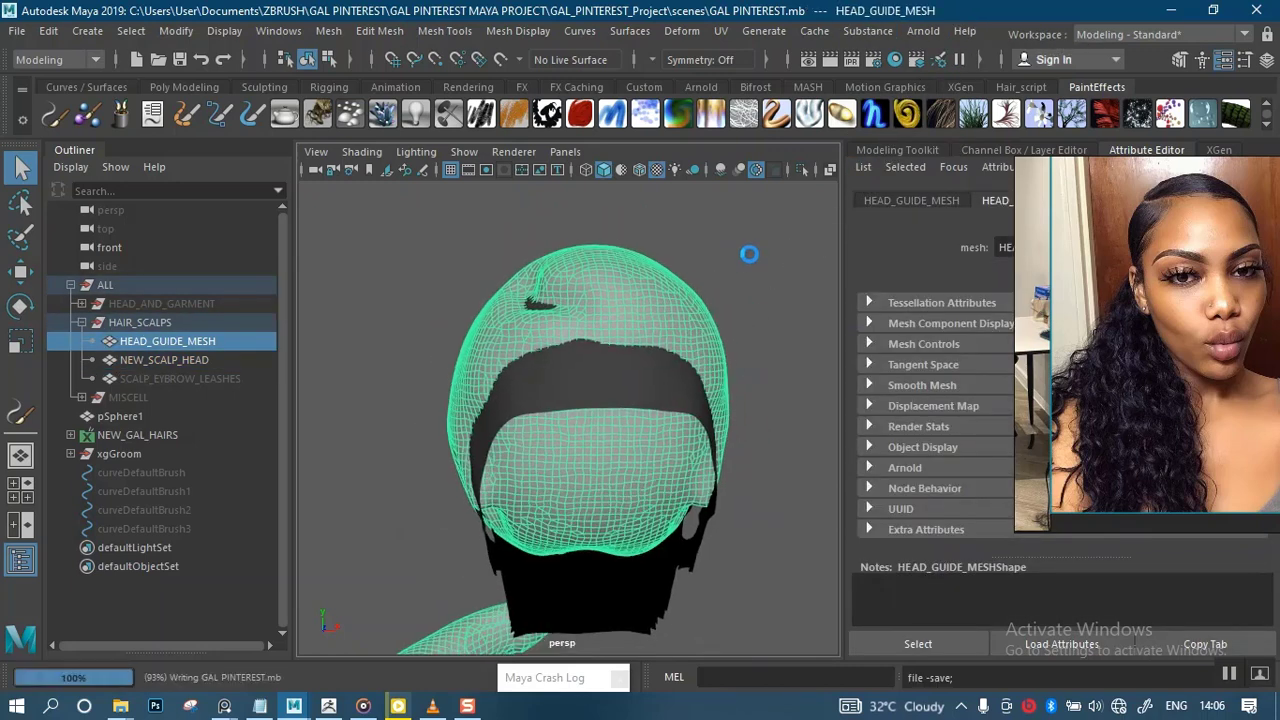
# Switch to the UV Editing workspace and create automatic UVs for HEAD_GUIDE_MESH
pyautogui.click(1118, 36)
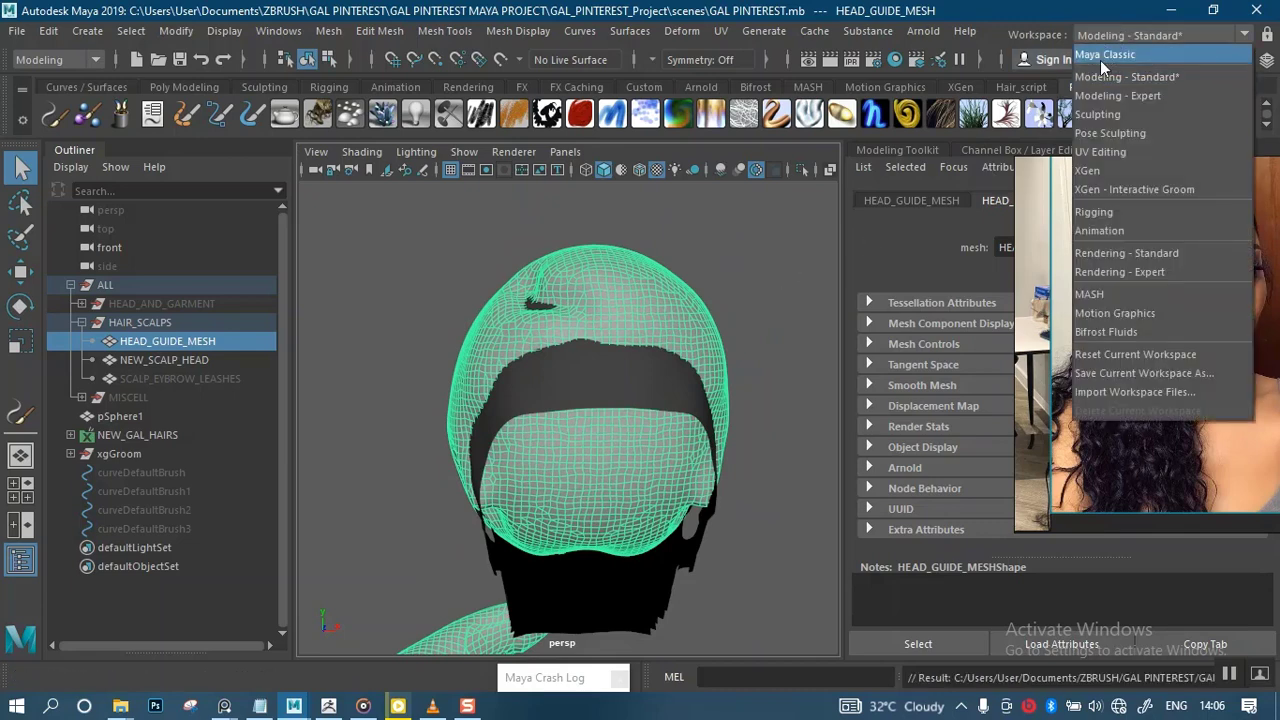
pyautogui.click(1097, 155)
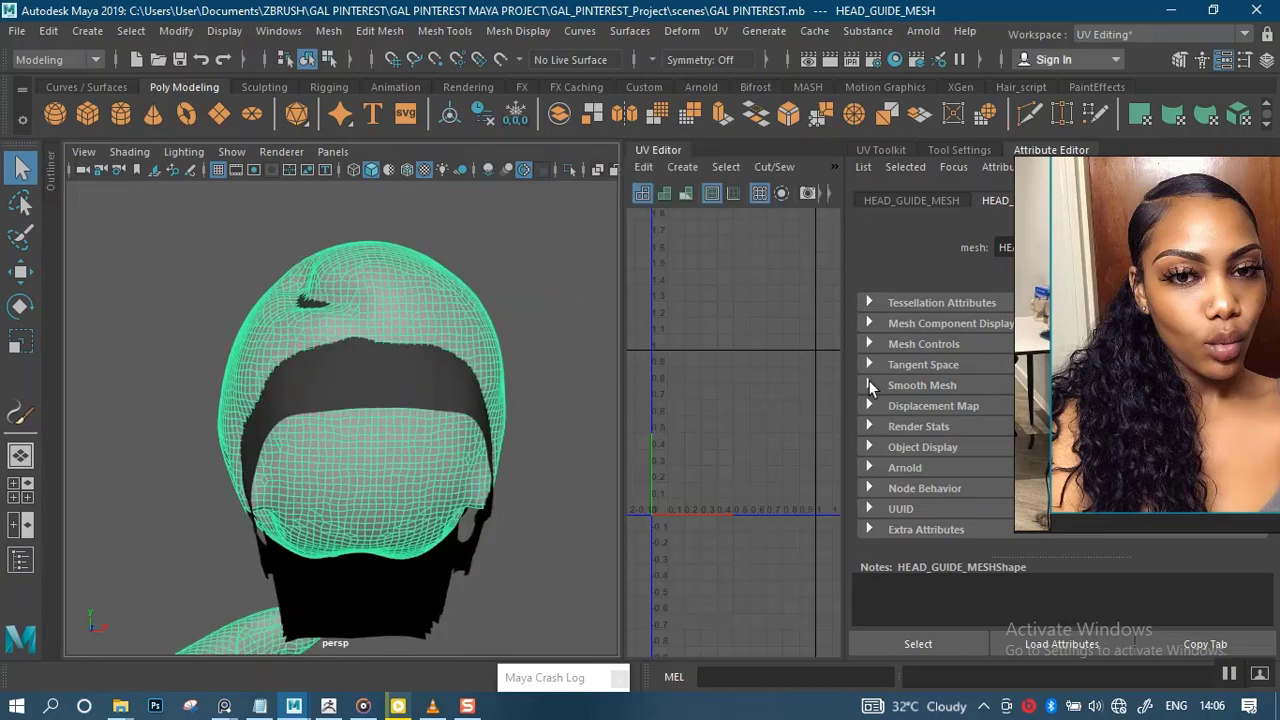
pyautogui.click(883, 152)
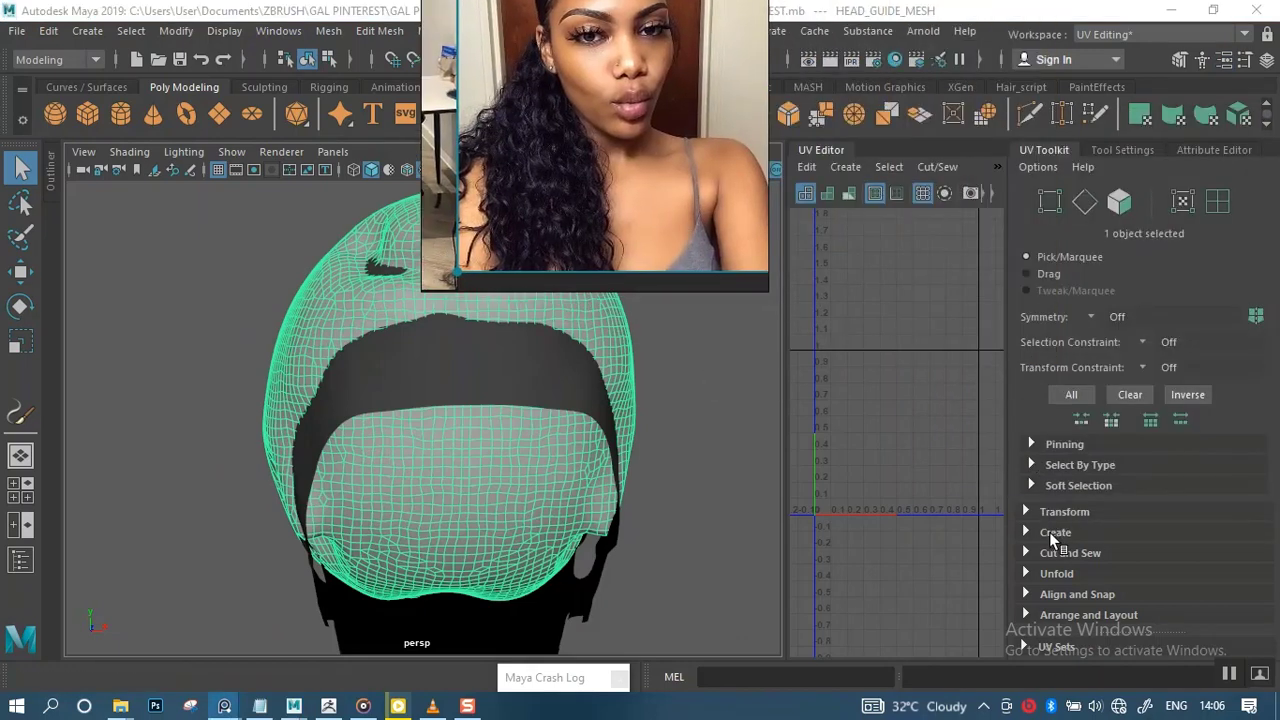
pyautogui.click(1052, 533)
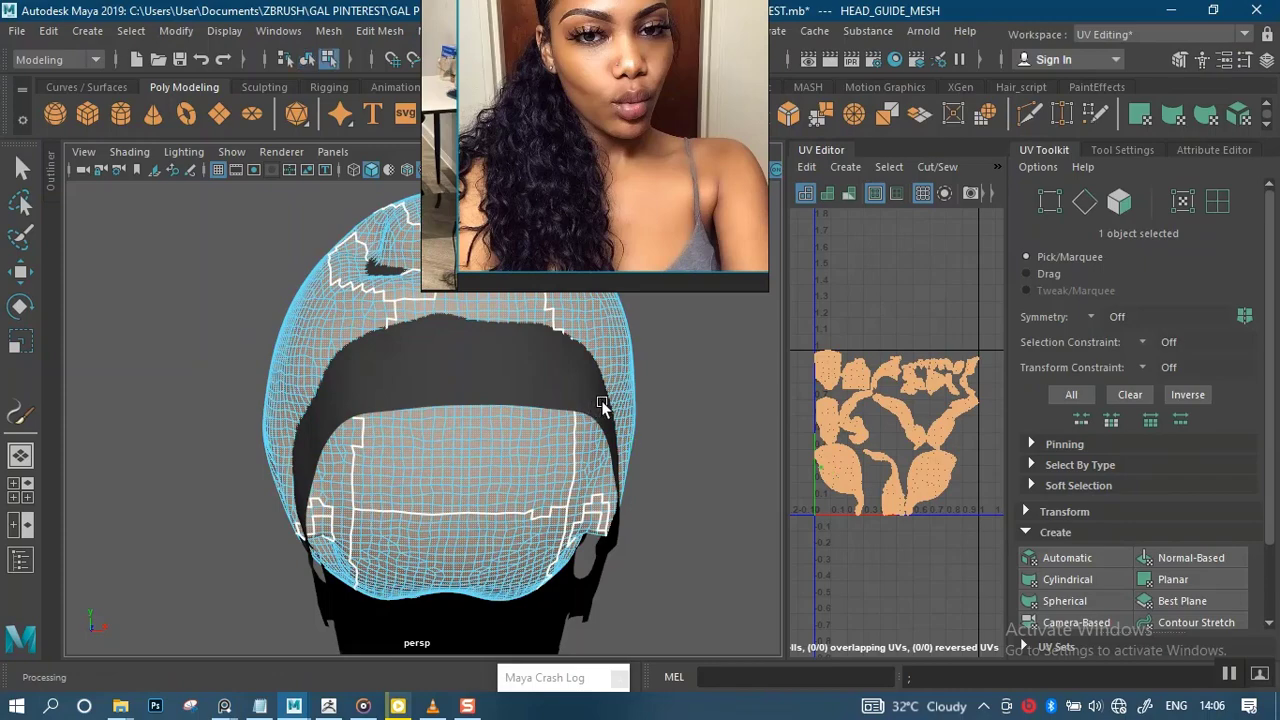
pyautogui.moveTo(674, 398)
pyautogui.keyDown('alt'); pyautogui.mouseDown(button='right')
pyautogui.moveTo(680, 446)
pyautogui.moveTo(688, 396)
pyautogui.mouseUp(button='right'); pyautogui.keyUp('alt')
pyautogui.keyDown('alt'); pyautogui.moveTo(688, 396); pyautogui.dragTo(570, 407); pyautogui.keyUp('alt')
# Switch to the XGen workspace, showing the XGen settings and closing the Range Slider
pyautogui.click(1113, 36)
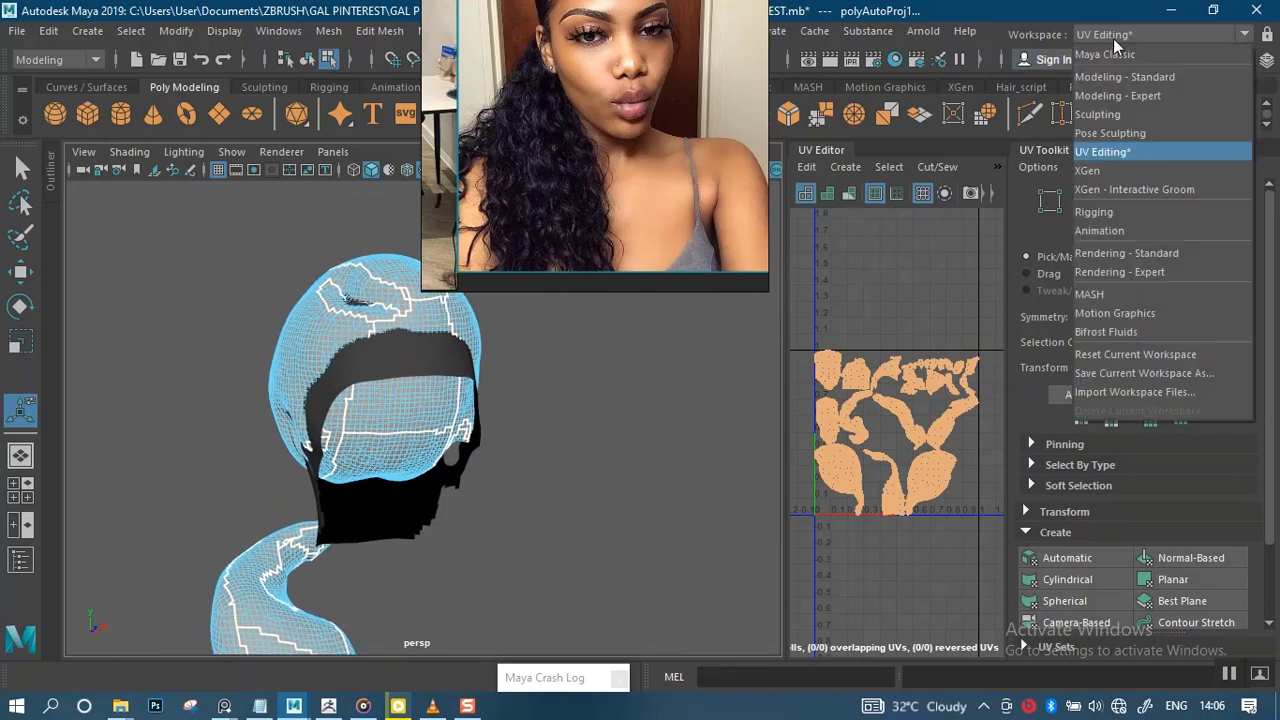
pyautogui.click(1100, 171)
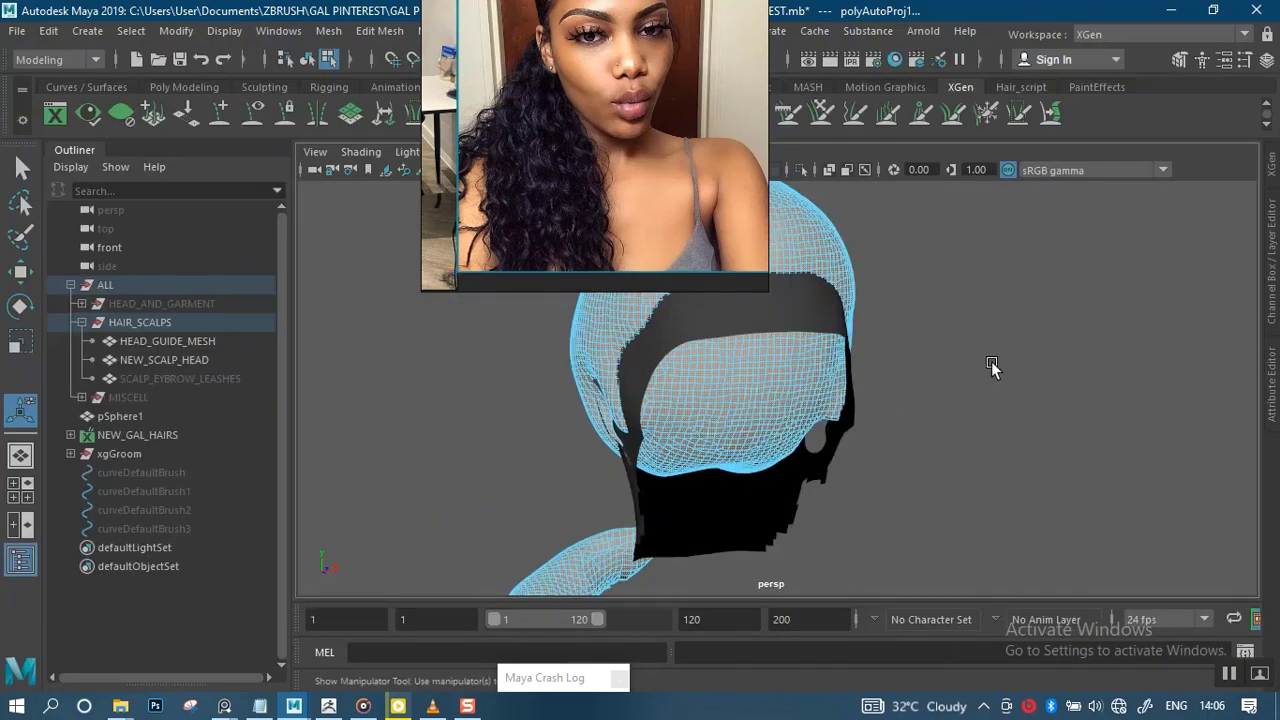
pyautogui.click(1273, 170)
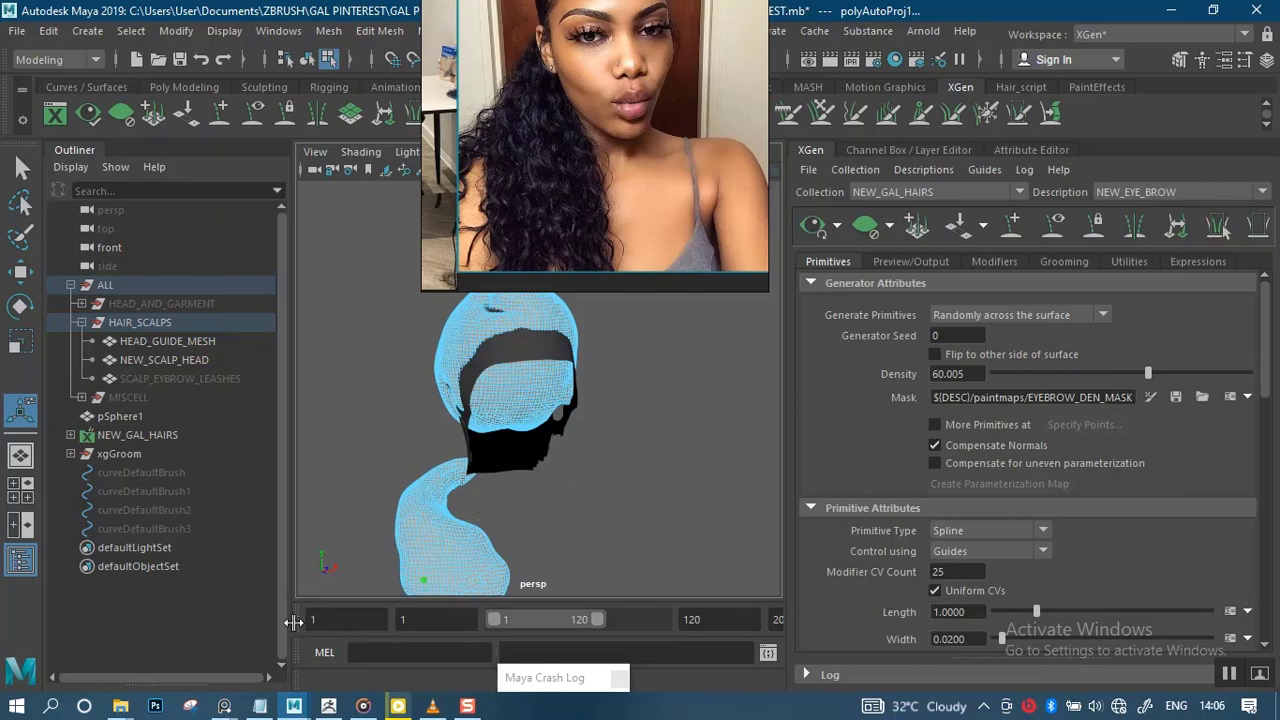
pyautogui.moveTo(294, 621); pyautogui.dragTo(313, 568)
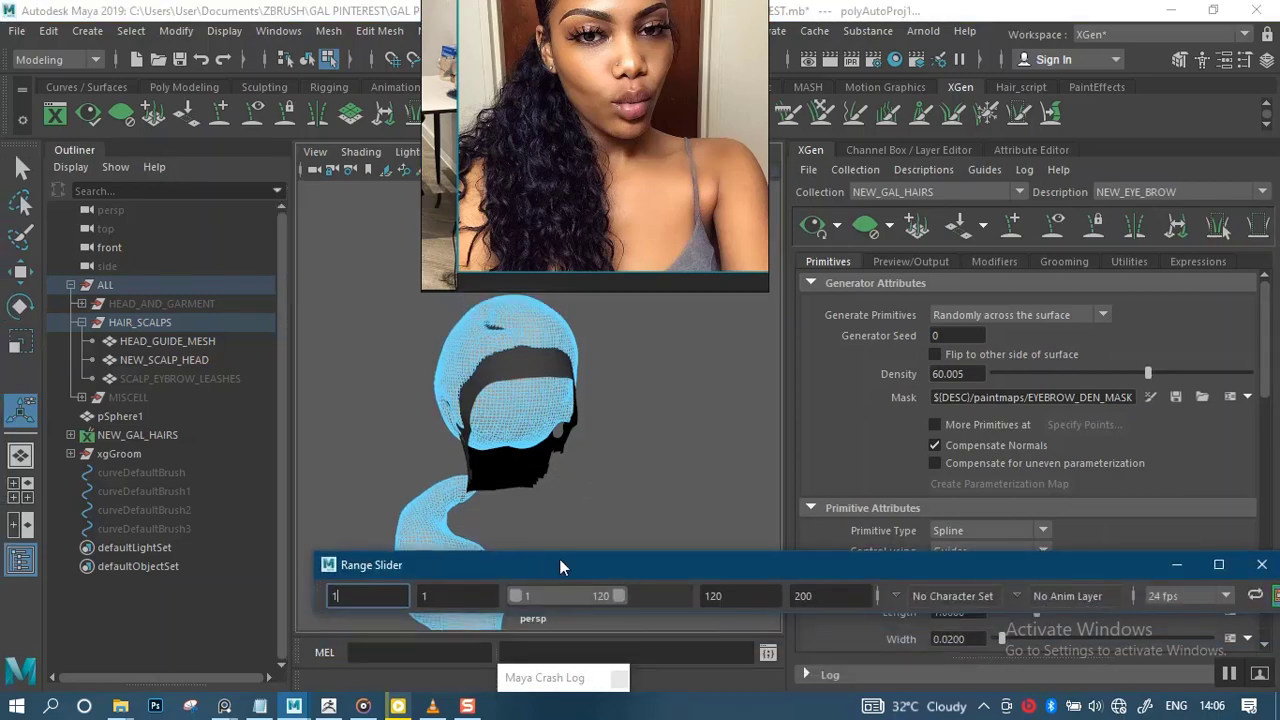
pyautogui.click(1261, 564)
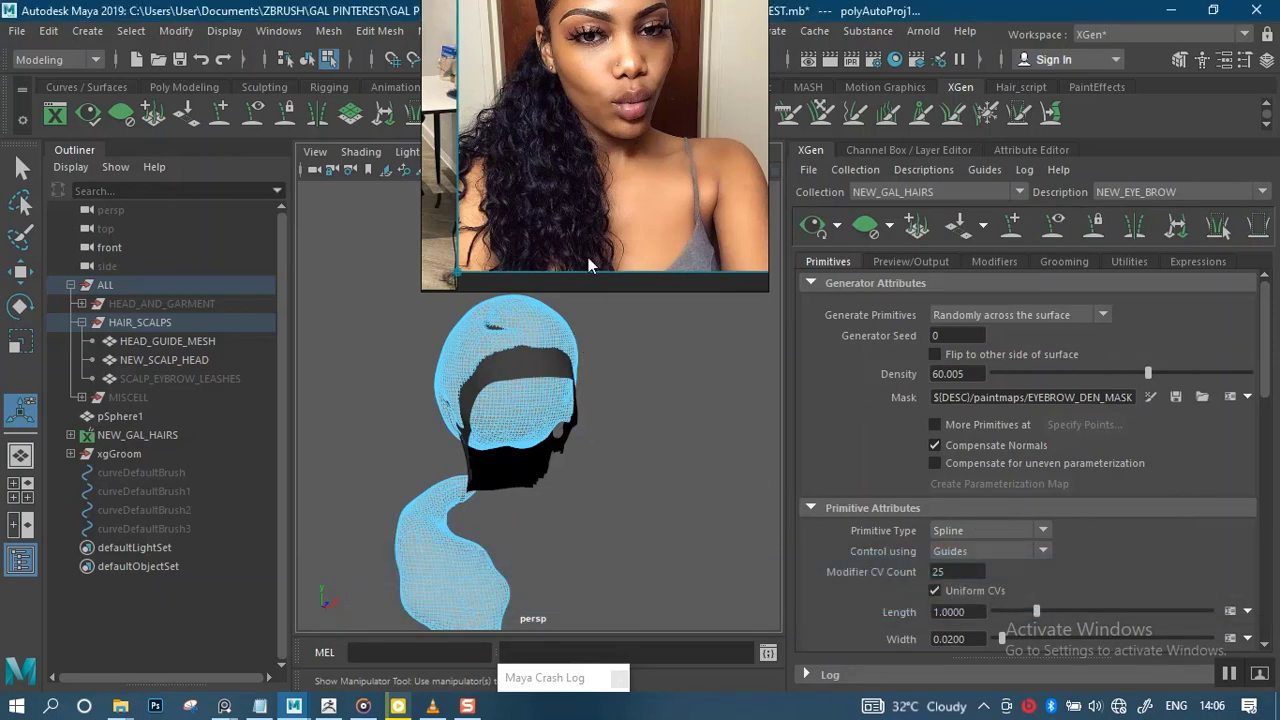
pyautogui.scroll(3, 638, 407)
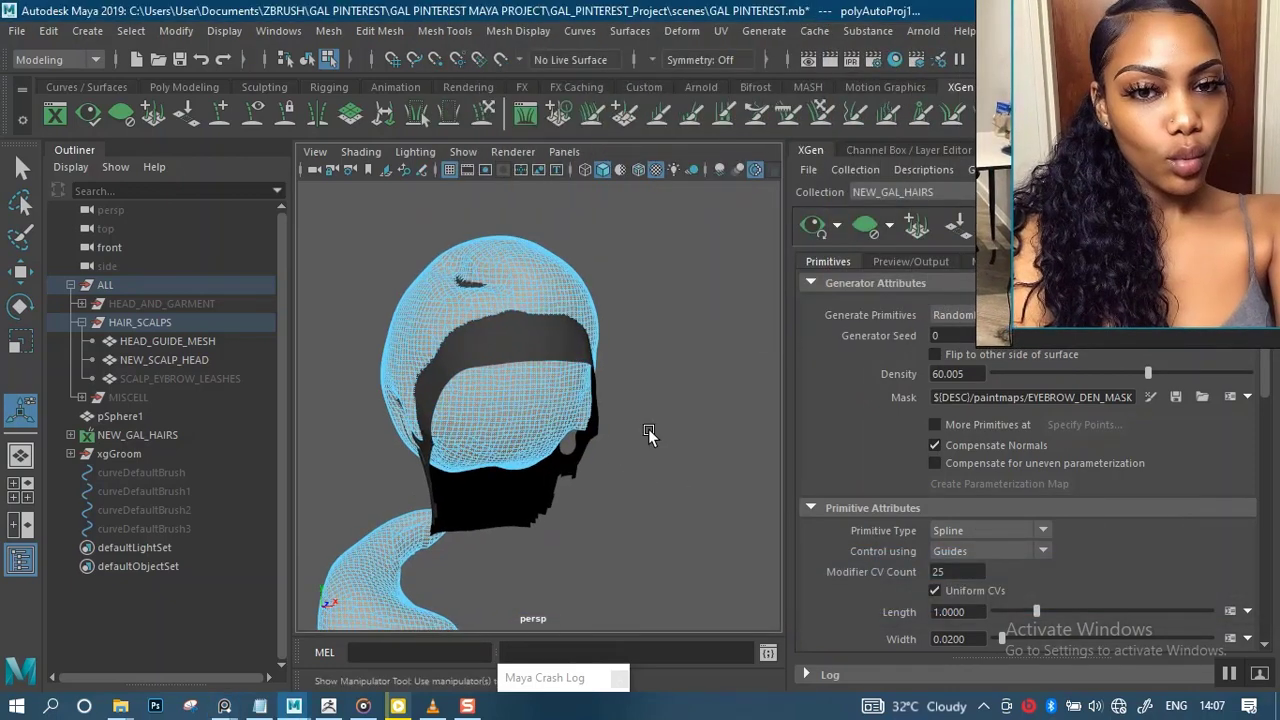
# Return the head guide mesh to object mode and select HEAD_GUIDE_MESH
pyautogui.click(648, 429)
pyautogui.keyDown('alt'); pyautogui.moveTo(638, 389); pyautogui.dragTo(694, 395); pyautogui.keyUp('alt')
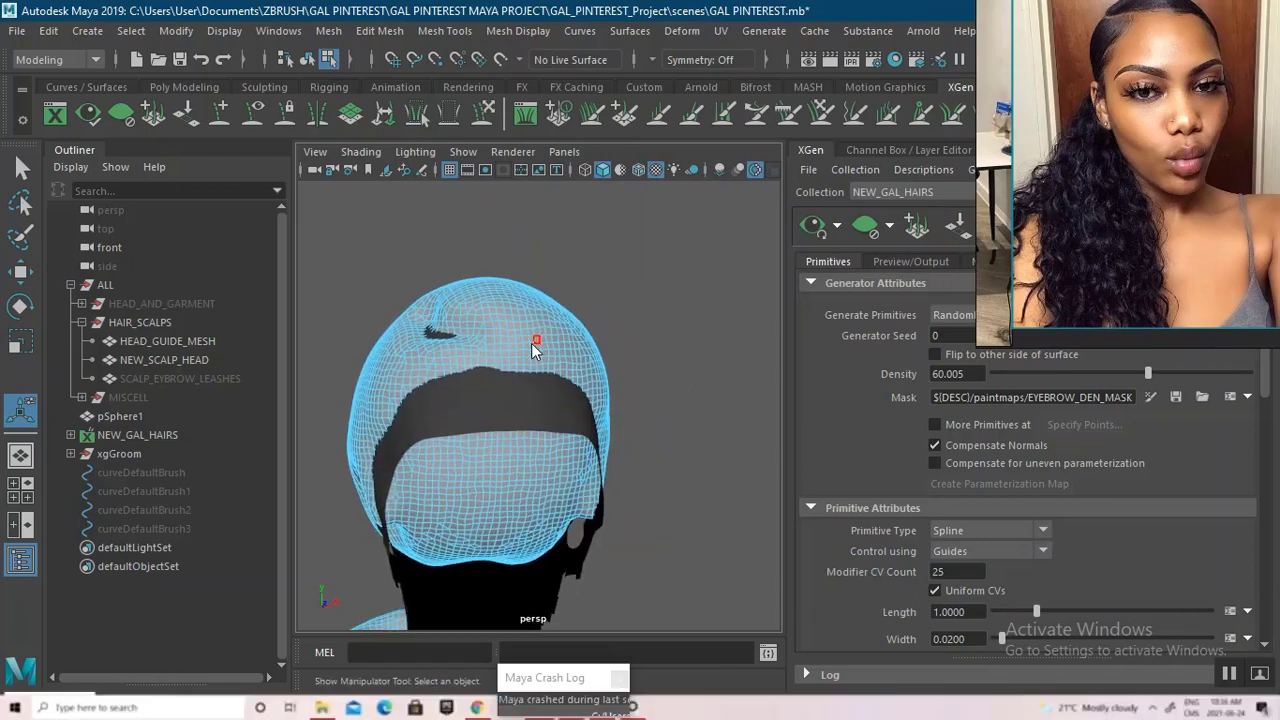
pyautogui.rightClick(534, 340)
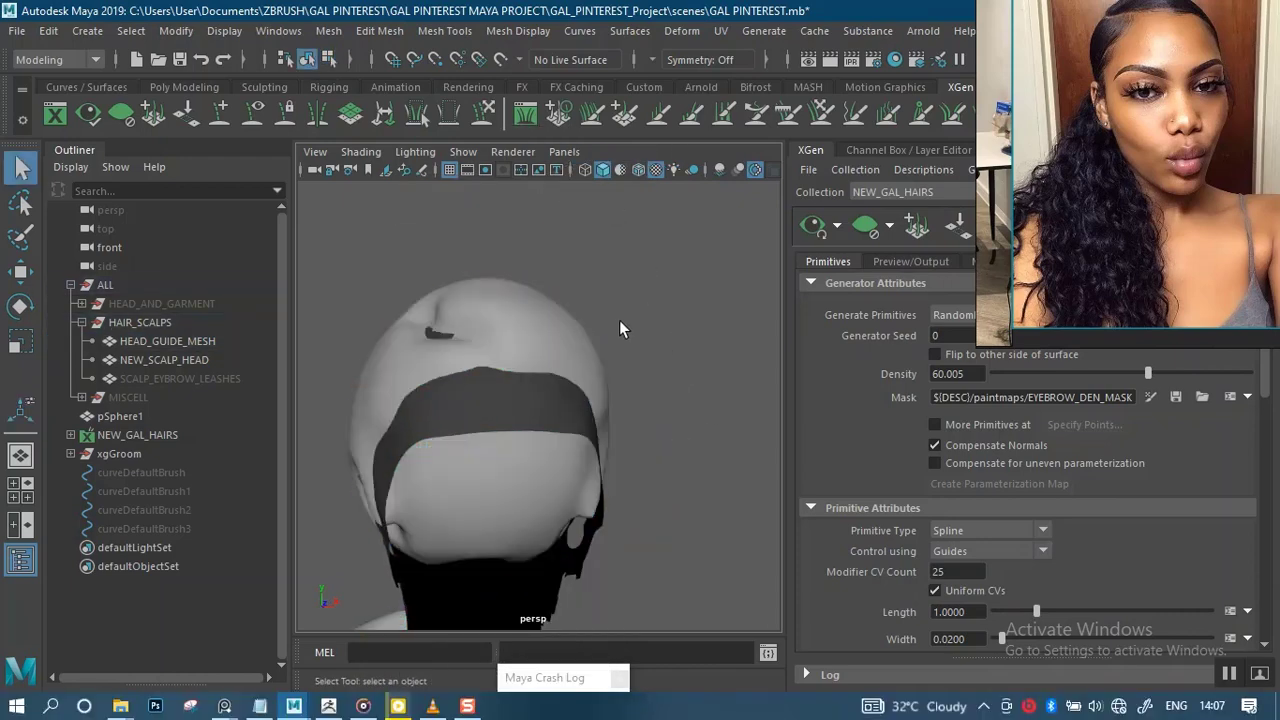
pyautogui.keyDown('alt'); pyautogui.moveTo(620, 323); pyautogui.dragTo(577, 354); pyautogui.keyUp('alt')
pyautogui.click(454, 368)
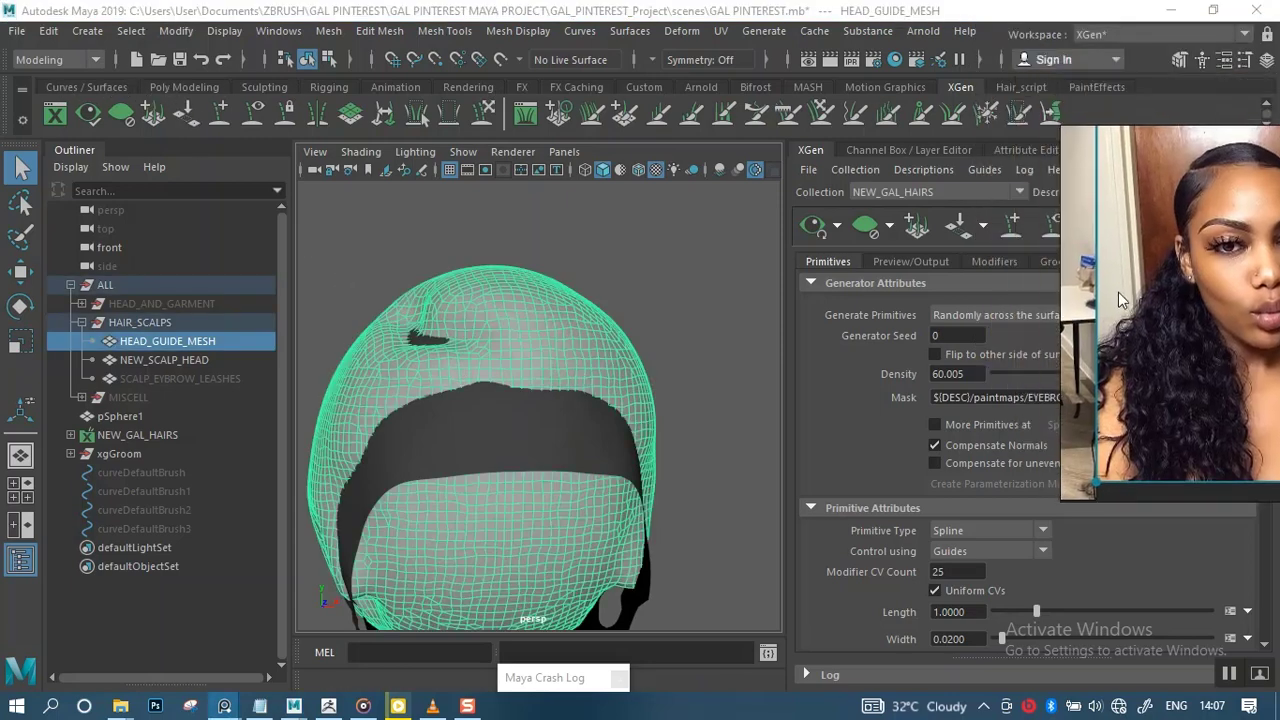
# Activate the Paint Effects tool with HEAD_GUIDE_MESH selected
pyautogui.click(1094, 88)
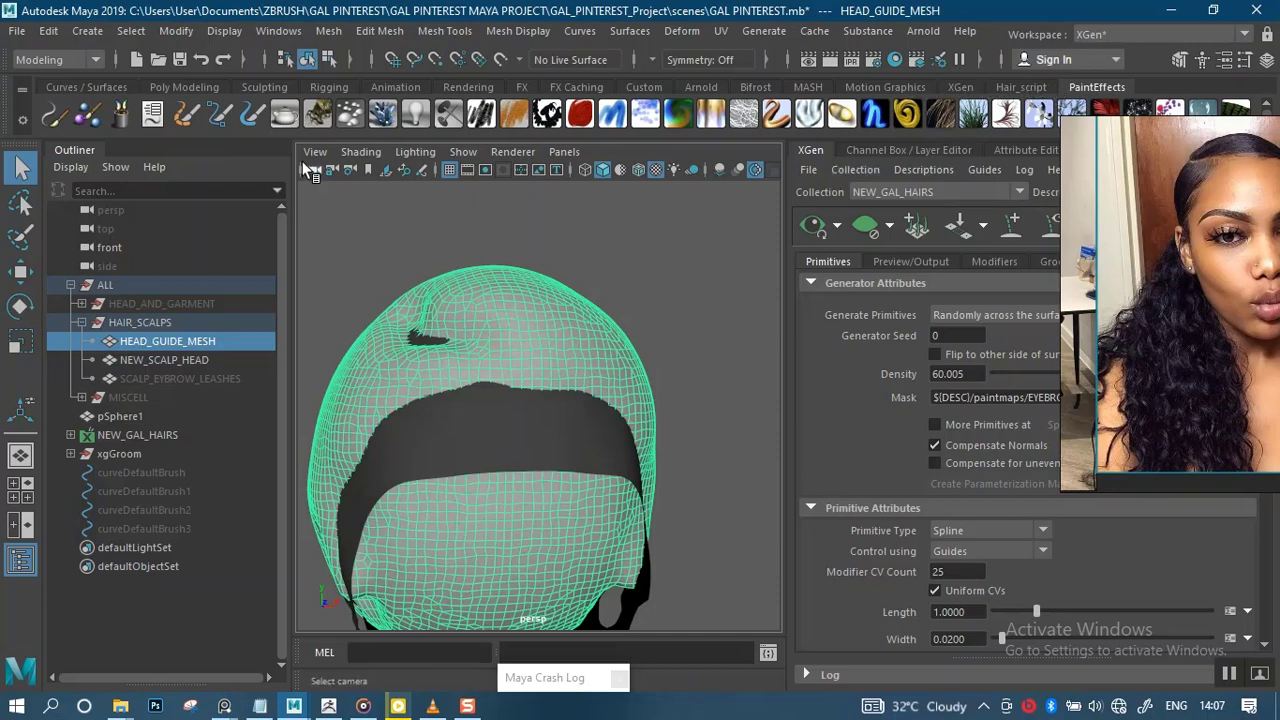
pyautogui.scroll(-2, 452, 235)
pyautogui.keyDown('alt'); pyautogui.moveTo(407, 253); pyautogui.dragTo(385, 240); pyautogui.keyUp('alt')
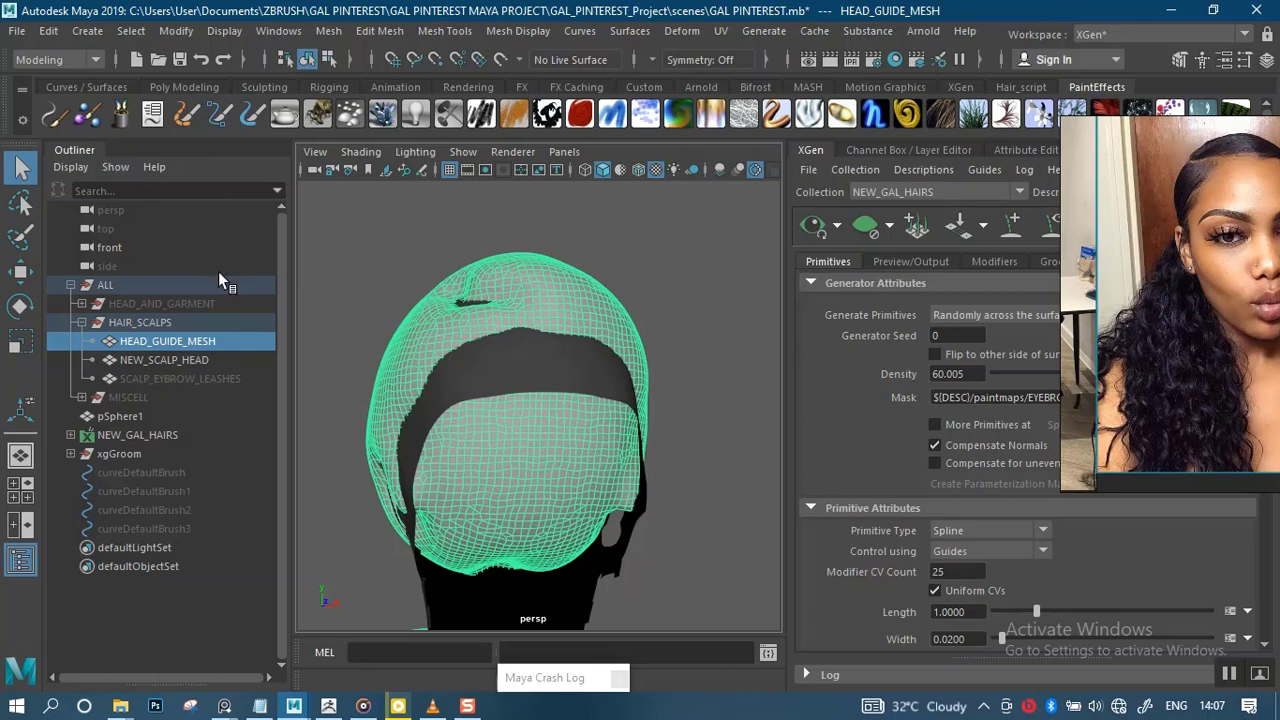
pyautogui.click(51, 118)
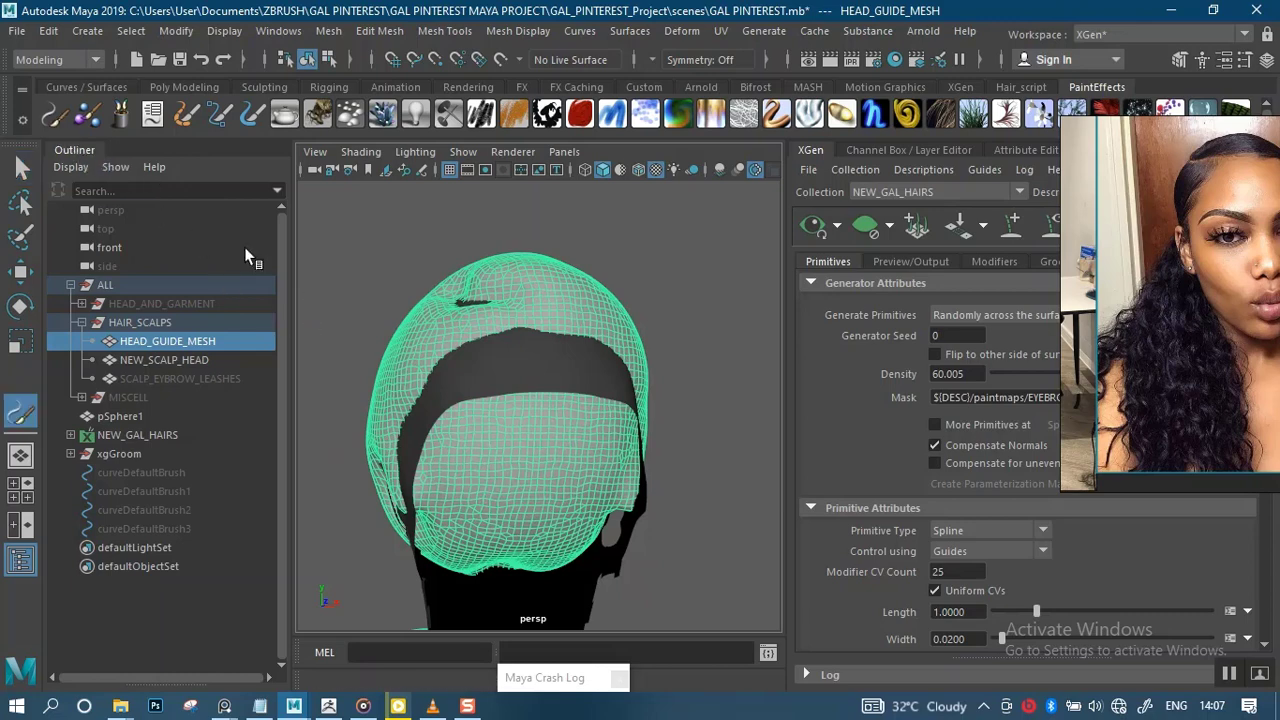
pyautogui.moveTo(508, 277)
pyautogui.keyDown('alt'); pyautogui.mouseDown()
pyautogui.moveTo(466, 289)
pyautogui.moveTo(335, 222)
pyautogui.moveTo(358, 246)
pyautogui.moveTo(409, 251)
pyautogui.mouseUp(); pyautogui.keyUp('alt')
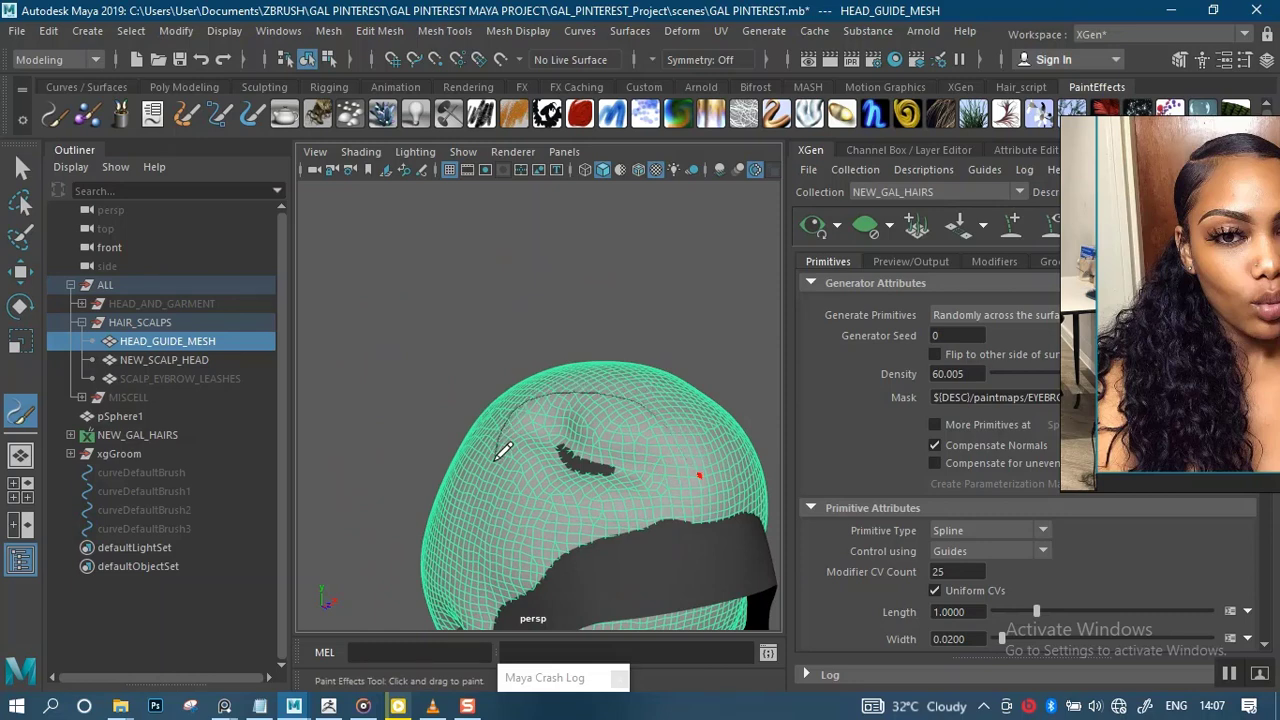
# Paint a test stroke over the top and side of the head guide mesh and delete it
pyautogui.moveTo(484, 395)
pyautogui.mouseDown()
pyautogui.moveTo(491, 334)
pyautogui.moveTo(511, 306)
pyautogui.moveTo(423, 328)
pyautogui.moveTo(486, 274)
pyautogui.moveTo(460, 289)
pyautogui.moveTo(583, 263)
pyautogui.moveTo(430, 289)
pyautogui.moveTo(427, 275)
pyautogui.mouseUp()
pyautogui.scroll(4, 466, 344)
pyautogui.click(141, 528)
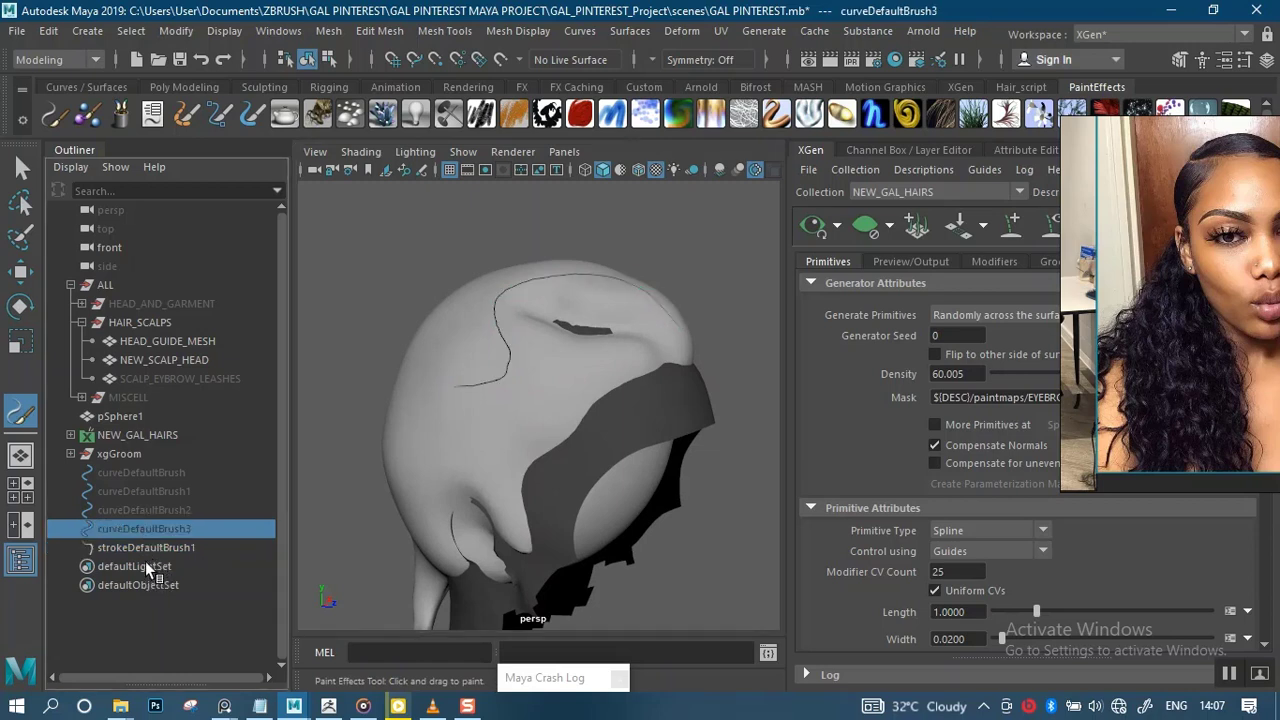
pyautogui.click(150, 548)
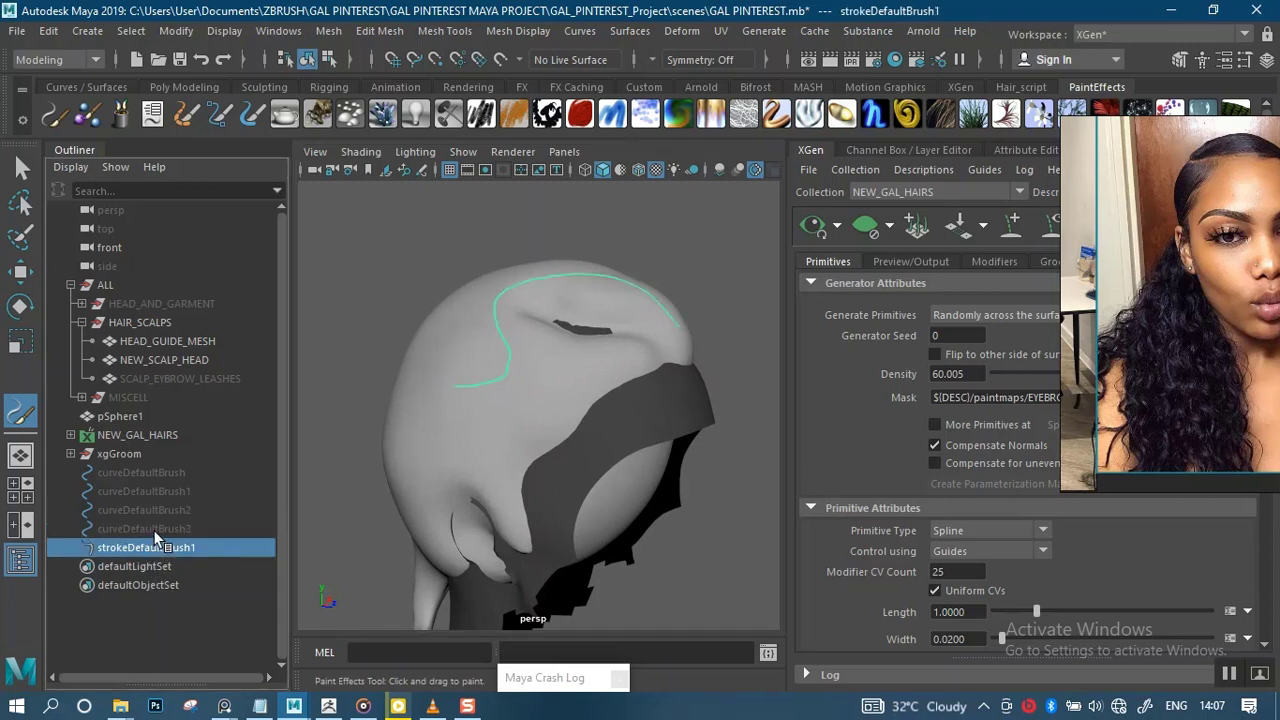
pyautogui.press('Delete')
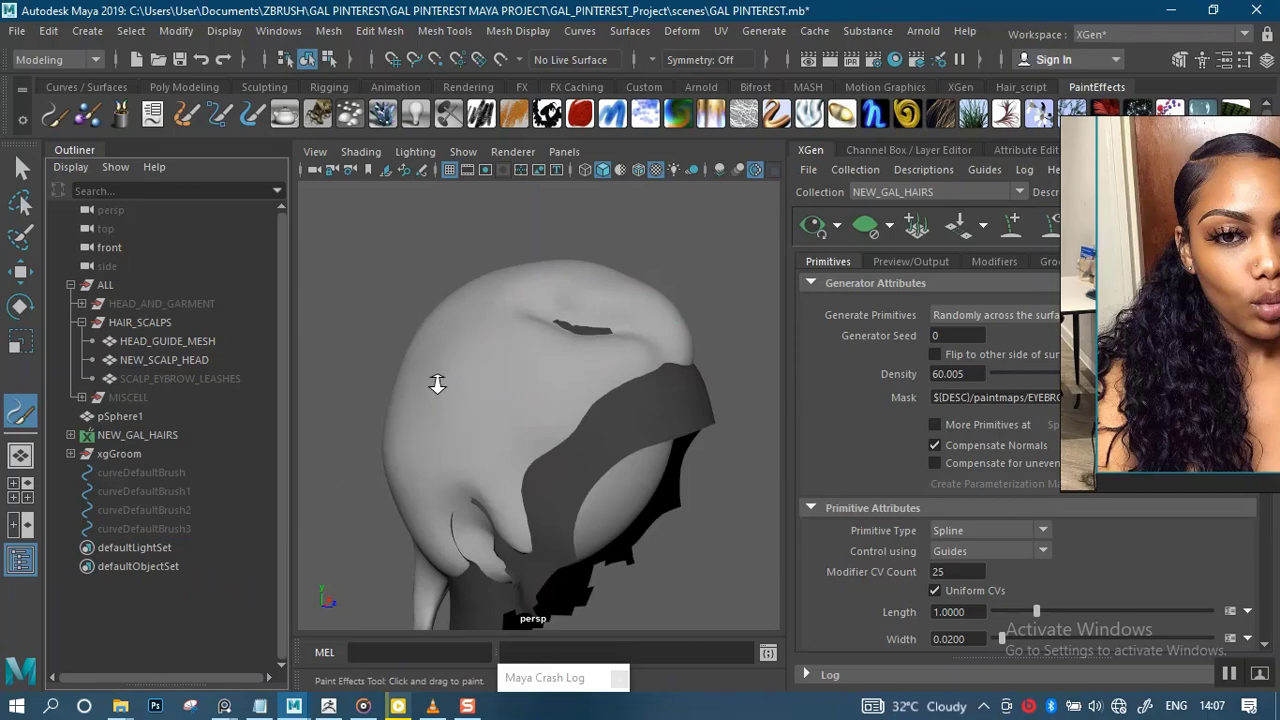
# Show the Channel Box / Layer Editor beside a widened viewport, keeping the reference photo clear of the head
pyautogui.scroll(-3, 437, 384)
pyautogui.click(819, 148)
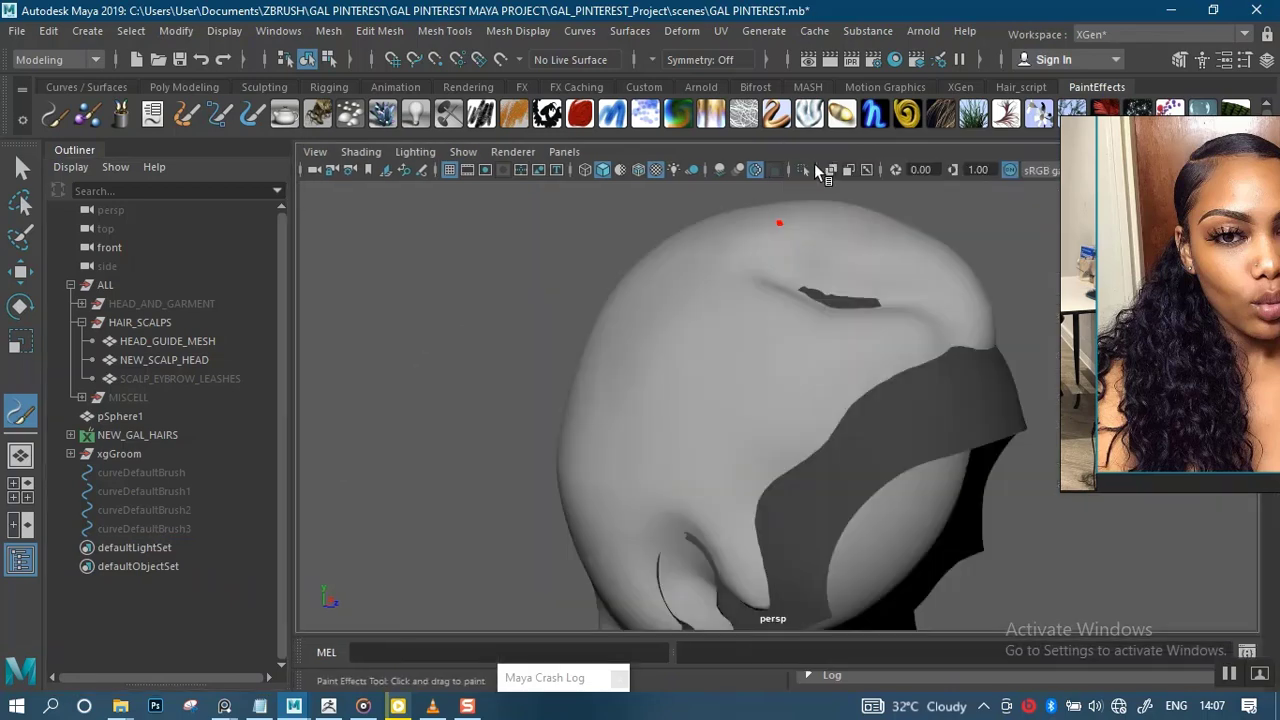
pyautogui.keyDown('alt'); pyautogui.moveTo(717, 318); pyautogui.dragTo(552, 316, button='middle'); pyautogui.keyUp('alt')
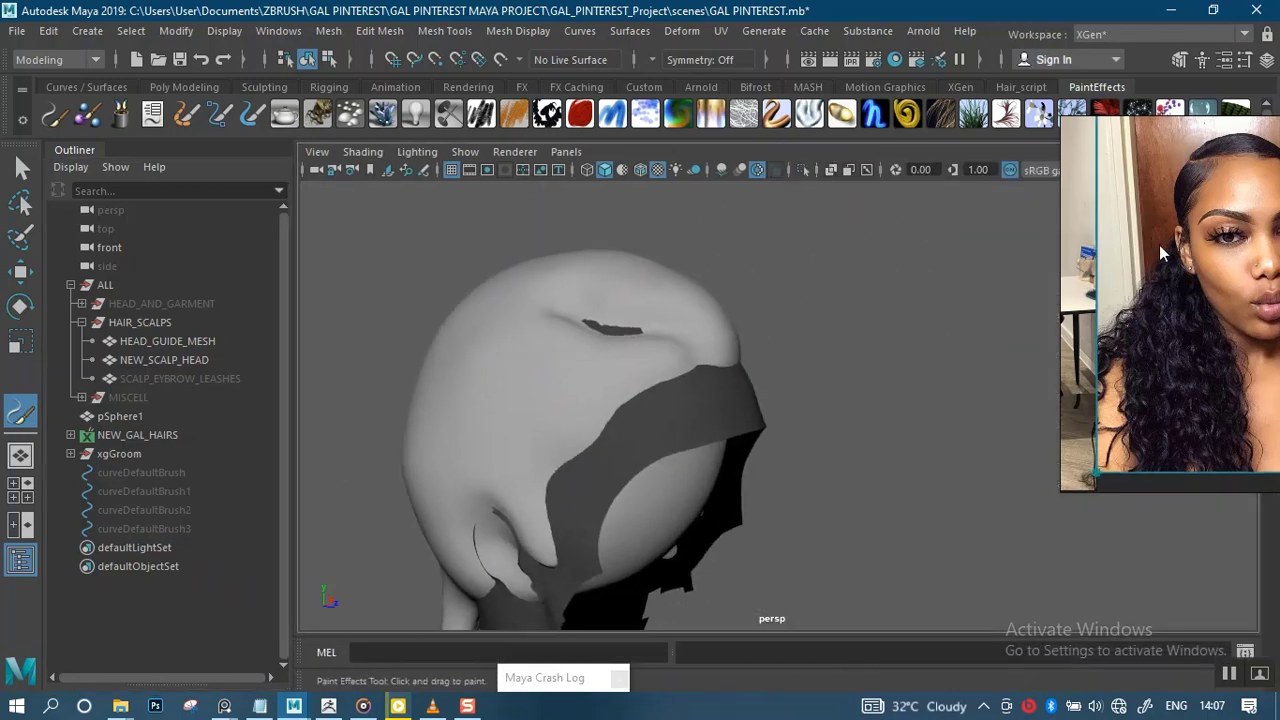
pyautogui.moveTo(1159, 246); pyautogui.dragTo(793, 305, button='right')
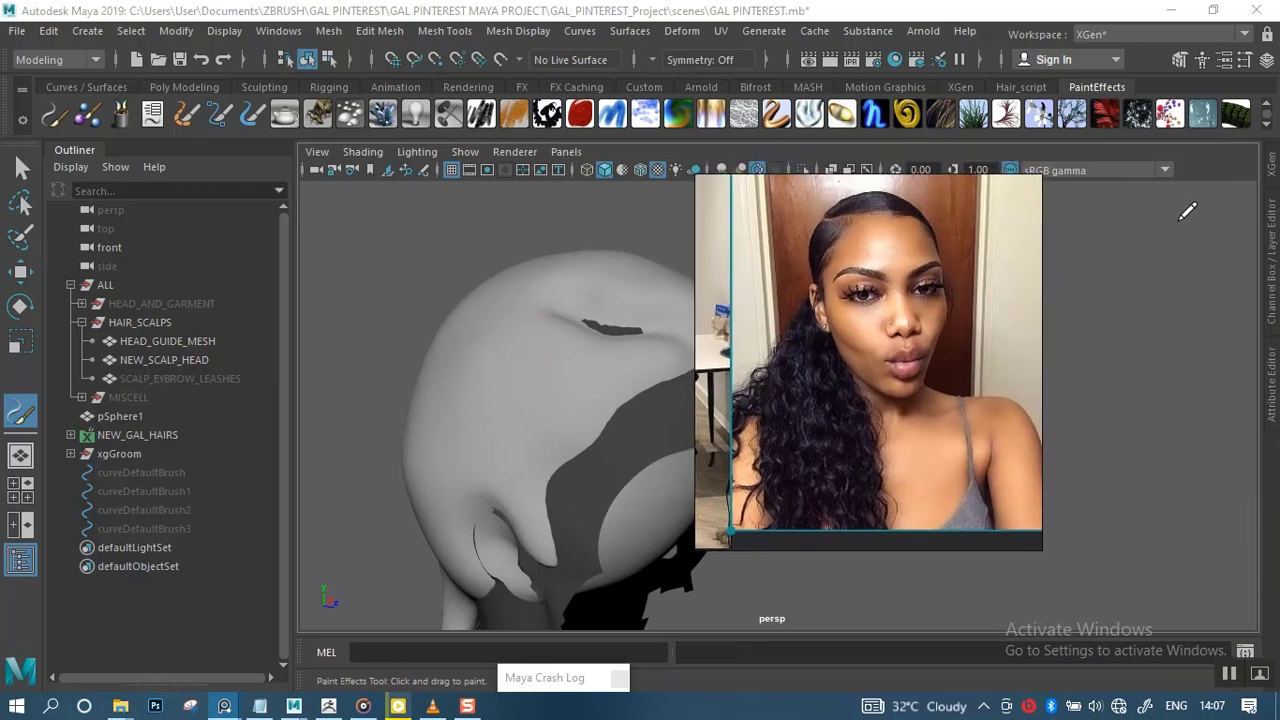
pyautogui.click(1272, 387)
pyautogui.moveTo(923, 328); pyautogui.dragTo(1200, 270, button='right')
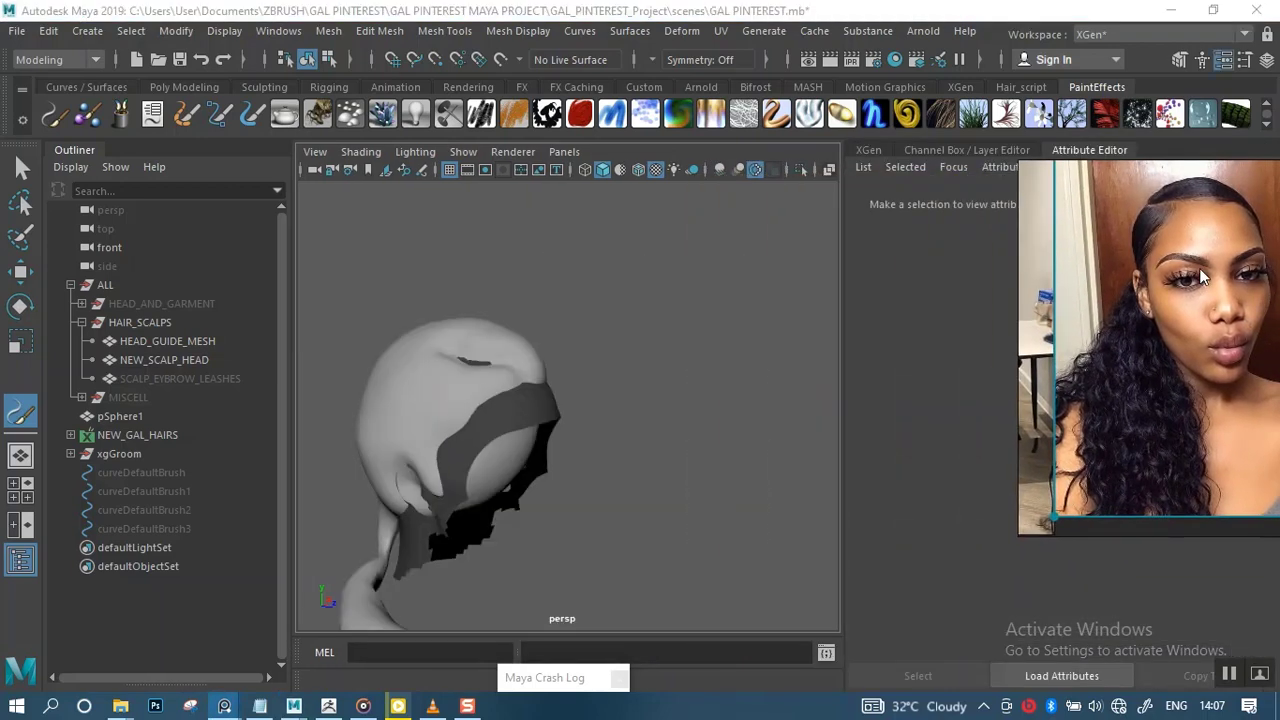
pyautogui.click(990, 147)
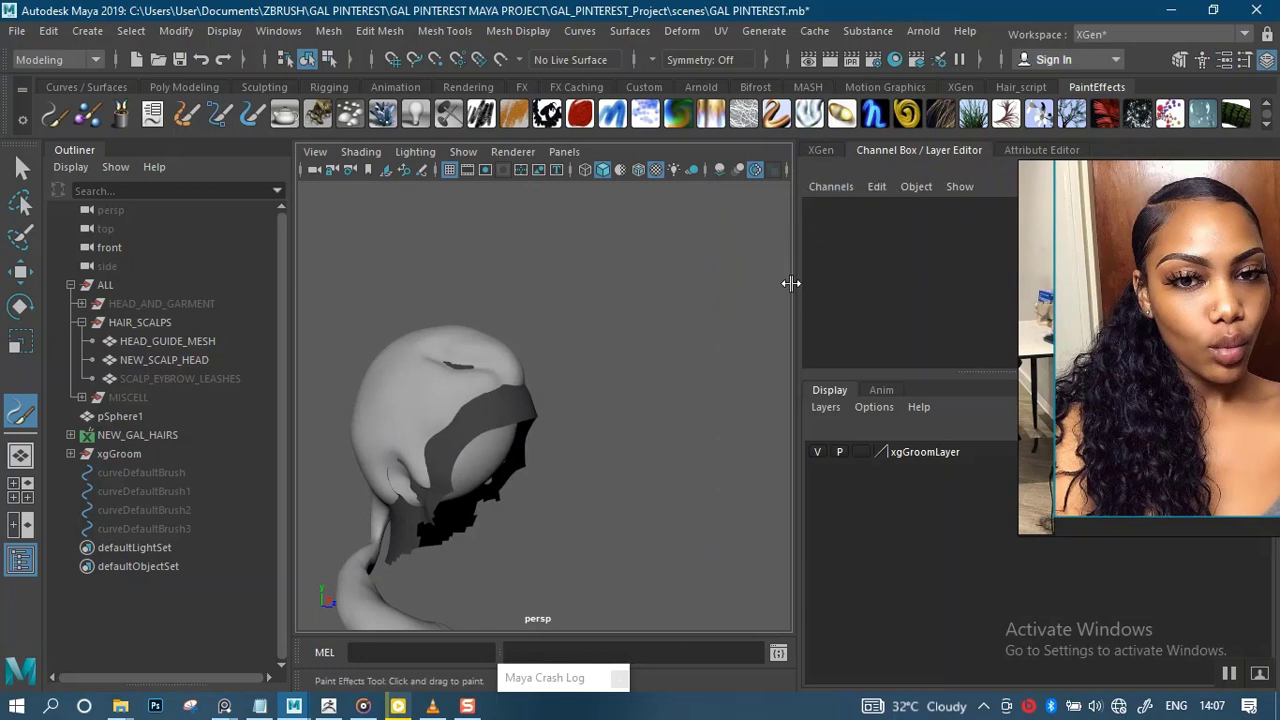
pyautogui.moveTo(790, 283); pyautogui.dragTo(1030, 290)
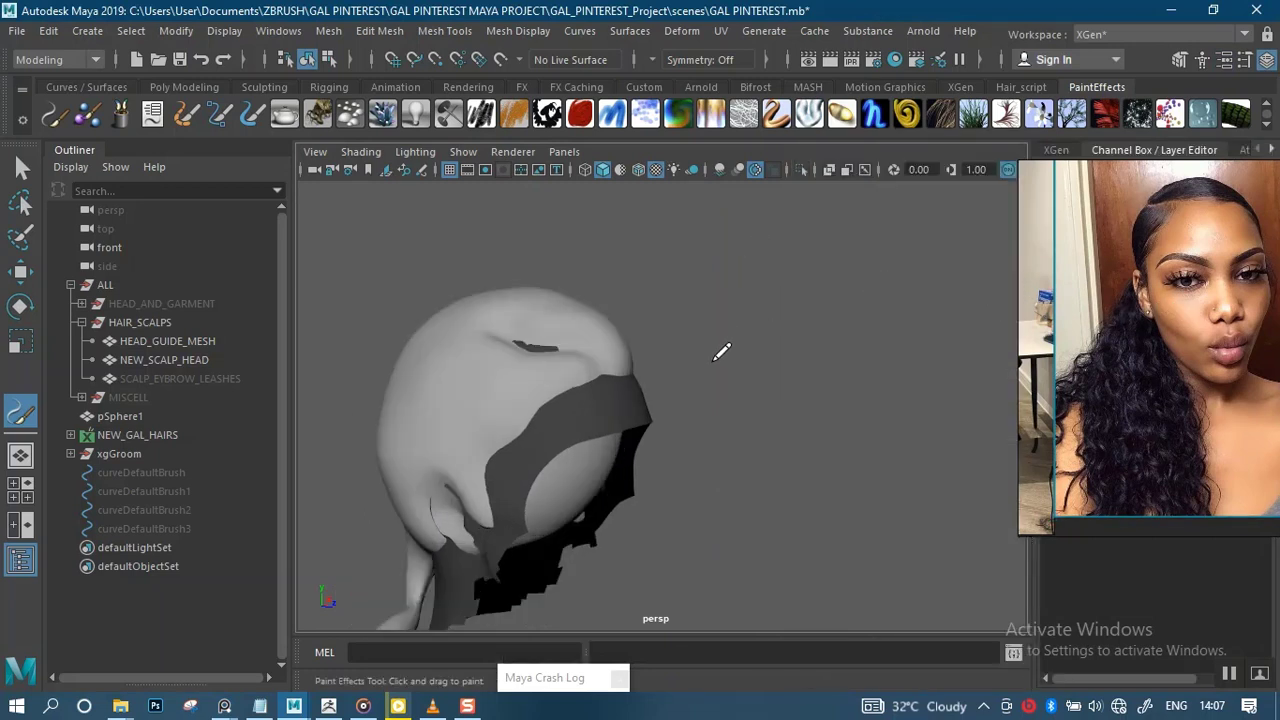
# Paint a Paint Effects stroke on HEAD_GUIDE_MESH from the front hairline over the crown and down the length of the ponytail
pyautogui.keyDown('alt'); pyautogui.moveTo(728, 353); pyautogui.dragTo(674, 305); pyautogui.keyUp('alt')
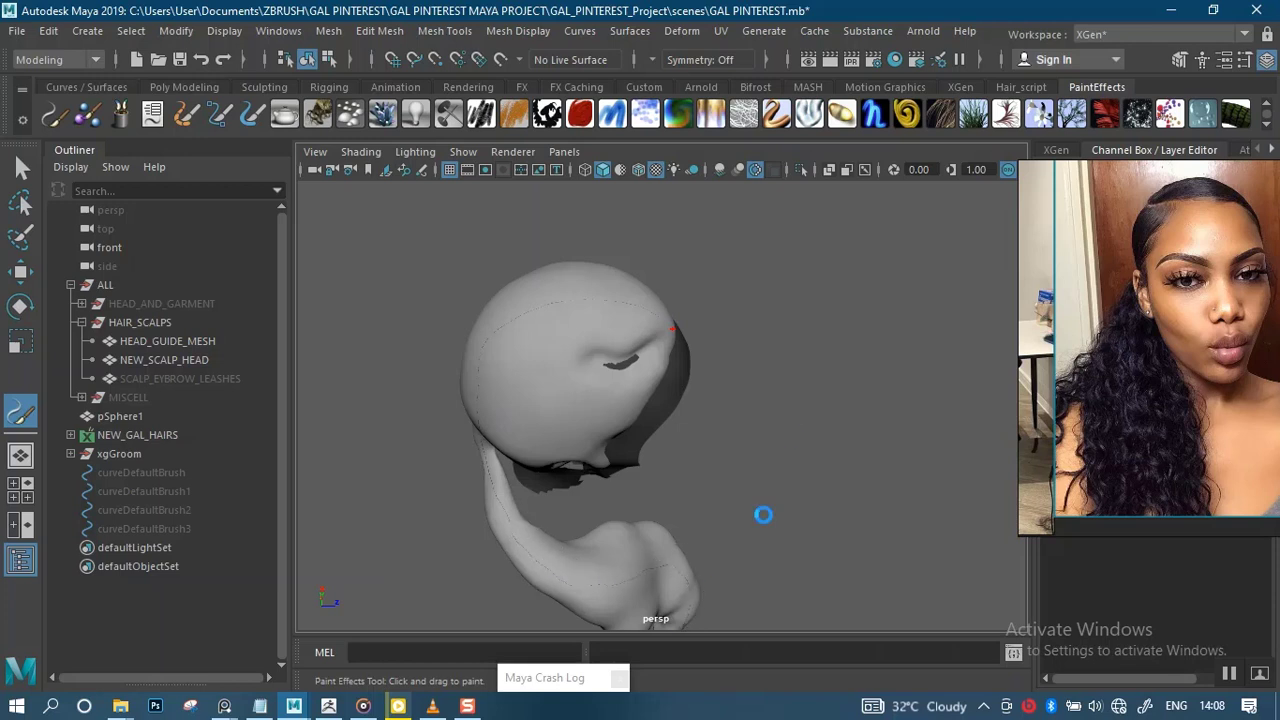
pyautogui.moveTo(794, 434)
pyautogui.keyDown('alt'); pyautogui.mouseDown()
pyautogui.moveTo(711, 323)
pyautogui.moveTo(763, 413)
pyautogui.moveTo(657, 457)
pyautogui.moveTo(677, 337)
pyautogui.moveTo(689, 440)
pyautogui.moveTo(873, 430)
pyautogui.moveTo(783, 426)
pyautogui.moveTo(786, 363)
pyautogui.moveTo(623, 346)
pyautogui.moveTo(543, 314)
pyautogui.moveTo(763, 337)
pyautogui.mouseUp(); pyautogui.keyUp('alt')
pyautogui.moveTo(763, 337)
pyautogui.keyDown('alt'); pyautogui.mouseDown(button='right')
pyautogui.moveTo(760, 368)
pyautogui.moveTo(799, 401)
pyautogui.mouseUp(button='right'); pyautogui.keyUp('alt')
pyautogui.keyDown('alt'); pyautogui.moveTo(799, 401); pyautogui.dragTo(834, 378); pyautogui.keyUp('alt')
pyautogui.keyDown('alt'); pyautogui.moveTo(837, 287); pyautogui.dragTo(816, 374, button='middle'); pyautogui.keyUp('alt')
pyautogui.keyDown('alt'); pyautogui.moveTo(786, 330); pyautogui.dragTo(822, 429, button='right'); pyautogui.keyUp('alt')
pyautogui.keyDown('alt'); pyautogui.moveTo(817, 285); pyautogui.dragTo(800, 371, button='middle'); pyautogui.keyUp('alt')
pyautogui.keyDown('alt'); pyautogui.moveTo(790, 330); pyautogui.dragTo(806, 300); pyautogui.keyUp('alt')
pyautogui.keyDown('alt'); pyautogui.moveTo(786, 334); pyautogui.dragTo(857, 338, button='right'); pyautogui.keyUp('alt')
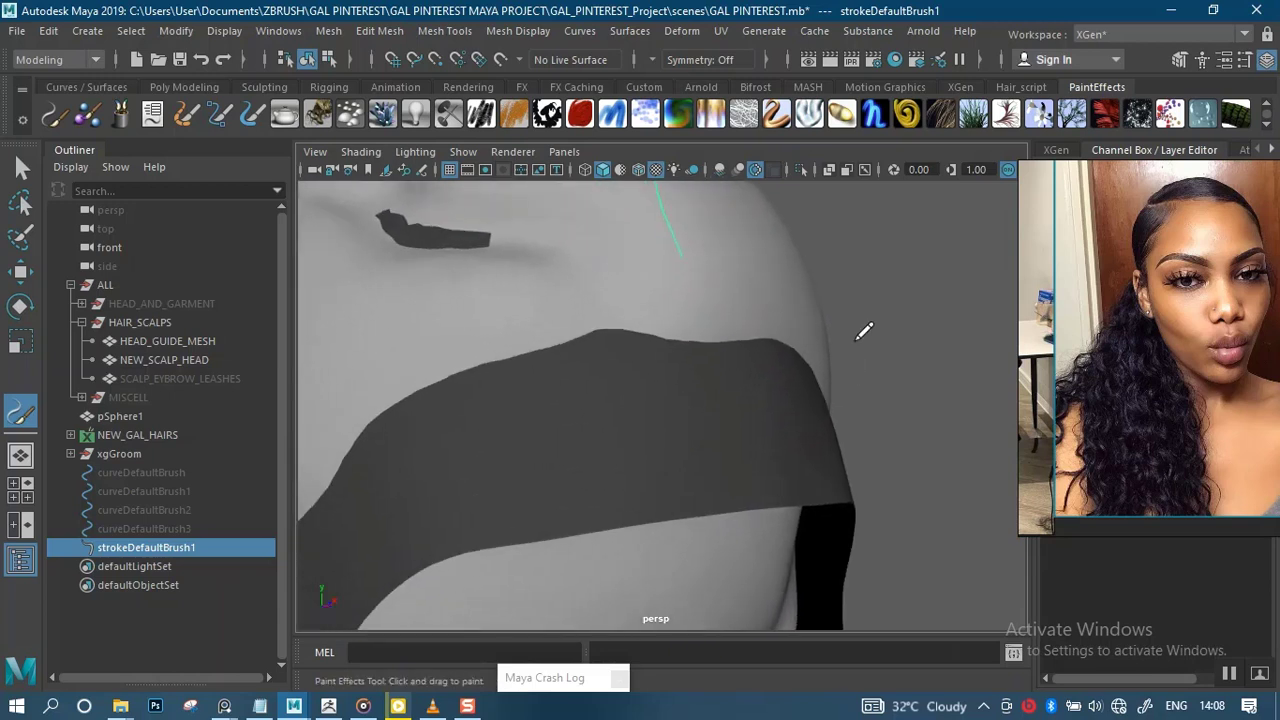
pyautogui.keyDown('alt'); pyautogui.moveTo(856, 340); pyautogui.dragTo(813, 351); pyautogui.keyUp('alt')
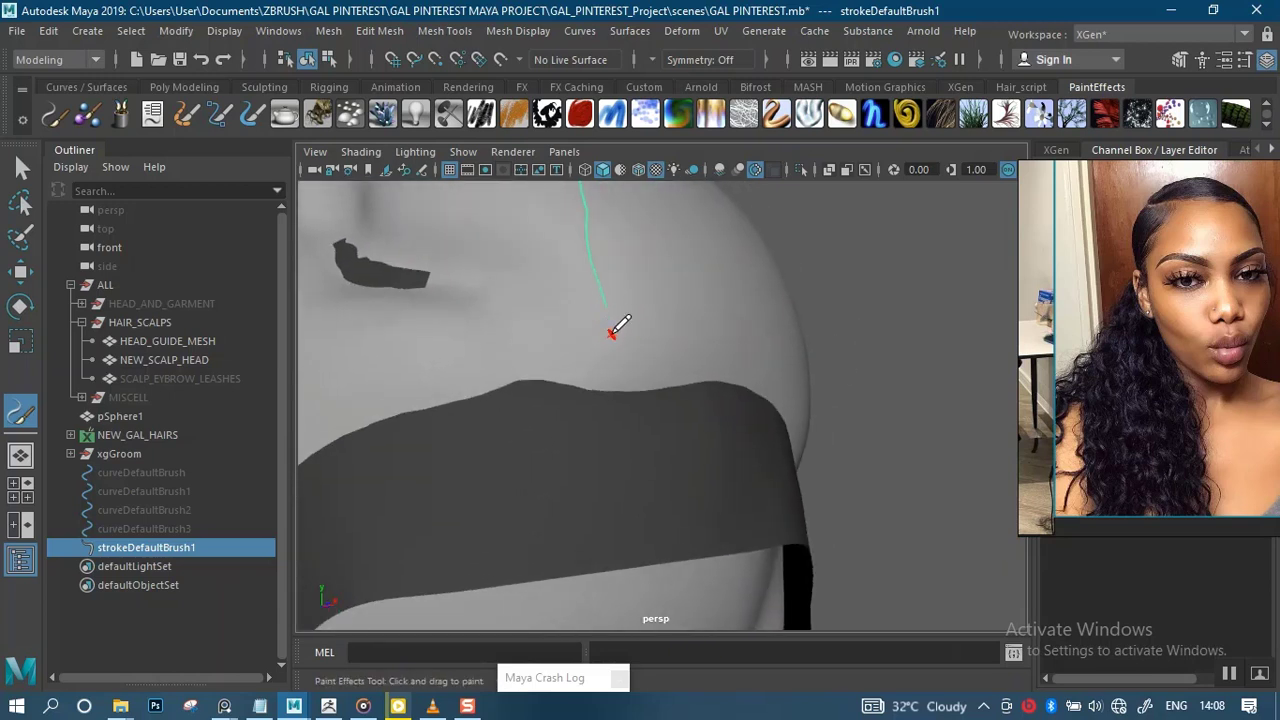
pyautogui.keyDown('alt'); pyautogui.moveTo(859, 355); pyautogui.dragTo(759, 283, button='right'); pyautogui.keyUp('alt')
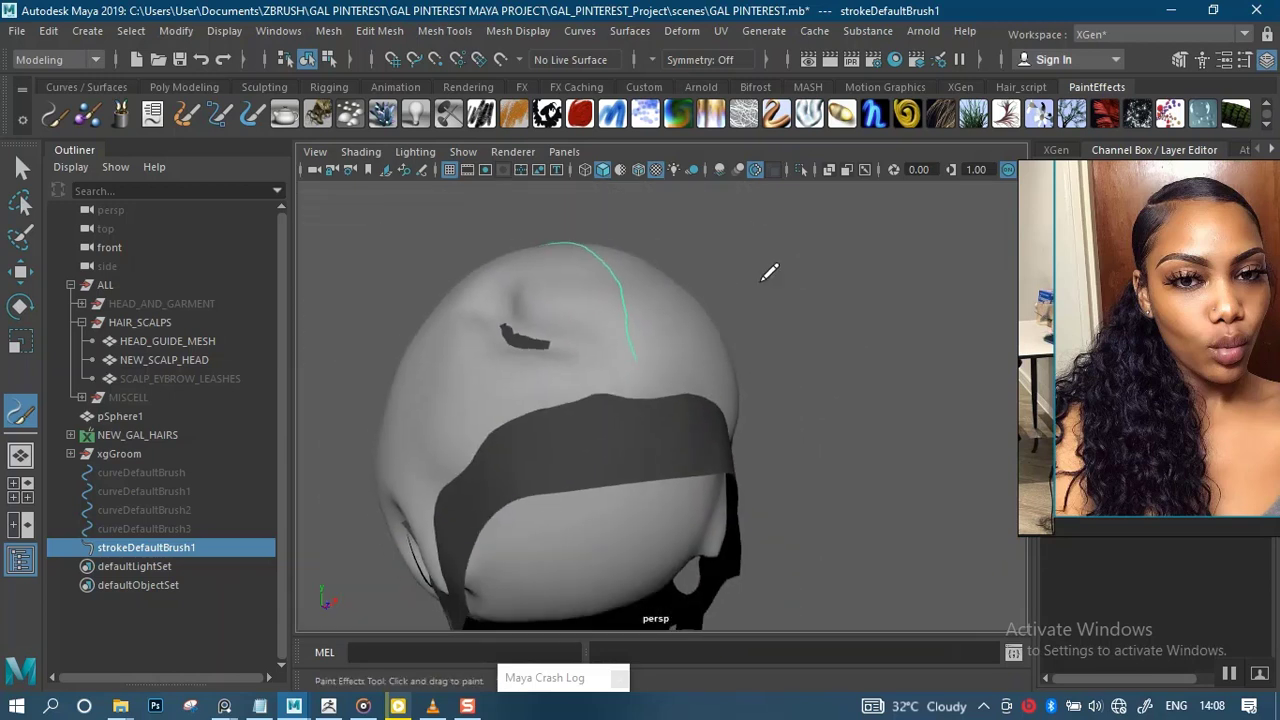
# Paint a second stroke below the first, from the front hairline along the side of the head and down the ponytail
pyautogui.keyDown('alt'); pyautogui.moveTo(812, 330); pyautogui.dragTo(807, 249, button='middle'); pyautogui.keyUp('alt')
pyautogui.keyDown('alt'); pyautogui.moveTo(818, 359); pyautogui.dragTo(783, 320, button='right'); pyautogui.keyUp('alt')
pyautogui.keyDown('alt'); pyautogui.moveTo(794, 407); pyautogui.dragTo(838, 390); pyautogui.keyUp('alt')
pyautogui.keyDown('alt'); pyautogui.moveTo(794, 446); pyautogui.dragTo(783, 374, button='middle'); pyautogui.keyUp('alt')
pyautogui.keyDown('alt'); pyautogui.moveTo(783, 374); pyautogui.dragTo(809, 434); pyautogui.keyUp('alt')
pyautogui.keyDown('alt'); pyautogui.moveTo(809, 434); pyautogui.dragTo(807, 302, button='middle'); pyautogui.keyUp('alt')
pyautogui.moveTo(807, 302)
pyautogui.keyDown('alt'); pyautogui.mouseDown()
pyautogui.moveTo(811, 320)
pyautogui.moveTo(800, 277)
pyautogui.moveTo(767, 325)
pyautogui.mouseUp(); pyautogui.keyUp('alt')
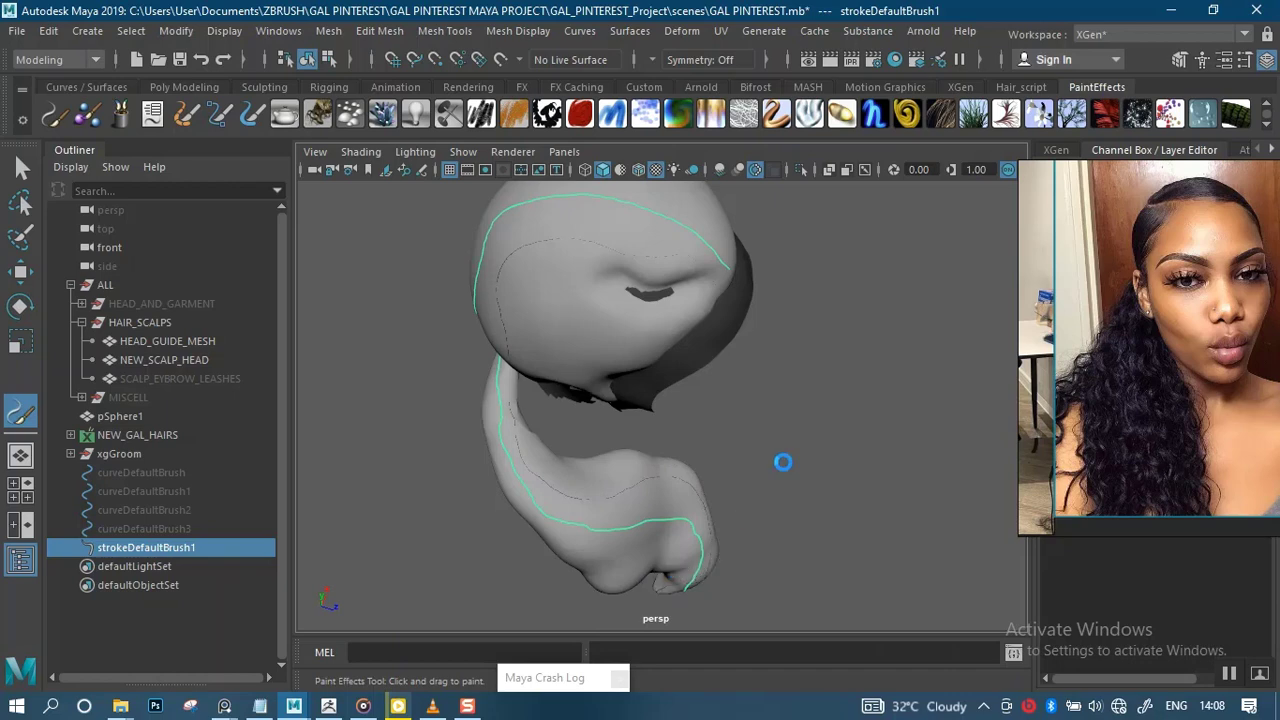
pyautogui.moveTo(818, 414)
pyautogui.mouseDown()
pyautogui.moveTo(803, 436)
pyautogui.moveTo(749, 329)
pyautogui.moveTo(811, 400)
pyautogui.moveTo(777, 209)
pyautogui.moveTo(788, 377)
pyautogui.moveTo(865, 388)
pyautogui.mouseUp()
pyautogui.moveTo(845, 393)
pyautogui.keyDown('alt'); pyautogui.mouseDown()
pyautogui.moveTo(746, 429)
pyautogui.moveTo(660, 437)
pyautogui.moveTo(749, 294)
pyautogui.moveTo(721, 384)
pyautogui.moveTo(806, 423)
pyautogui.moveTo(854, 397)
pyautogui.moveTo(734, 363)
pyautogui.moveTo(817, 374)
pyautogui.moveTo(886, 346)
pyautogui.moveTo(800, 306)
pyautogui.moveTo(809, 320)
pyautogui.moveTo(795, 334)
pyautogui.moveTo(711, 317)
pyautogui.moveTo(722, 318)
pyautogui.mouseUp(); pyautogui.keyUp('alt')
pyautogui.keyDown('alt'); pyautogui.moveTo(722, 318); pyautogui.dragTo(716, 432, button='middle'); pyautogui.keyUp('alt')
pyautogui.keyDown('alt'); pyautogui.moveTo(716, 432); pyautogui.dragTo(786, 400, button='right'); pyautogui.keyUp('alt')
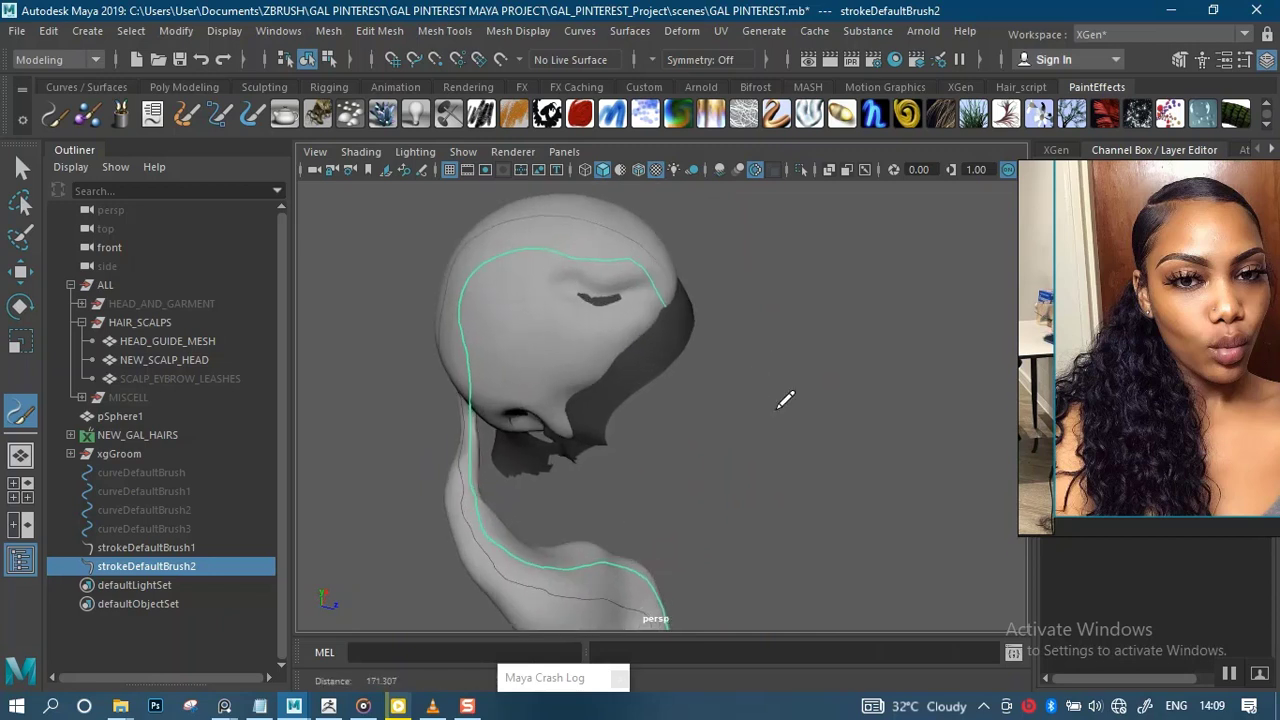
# Paint a third stroke lower on the same side of the head, continuing around the back and along the ponytail
pyautogui.keyDown('alt'); pyautogui.moveTo(786, 400); pyautogui.dragTo(769, 374); pyautogui.keyUp('alt')
pyautogui.keyDown('alt'); pyautogui.moveTo(708, 394); pyautogui.dragTo(776, 416, button='right'); pyautogui.keyUp('alt')
pyautogui.keyDown('alt'); pyautogui.moveTo(776, 416); pyautogui.dragTo(790, 344, button='middle'); pyautogui.keyUp('alt')
pyautogui.moveTo(670, 256)
pyautogui.keyDown('alt'); pyautogui.mouseDown()
pyautogui.moveTo(775, 302)
pyautogui.moveTo(700, 288)
pyautogui.mouseUp(); pyautogui.keyUp('alt')
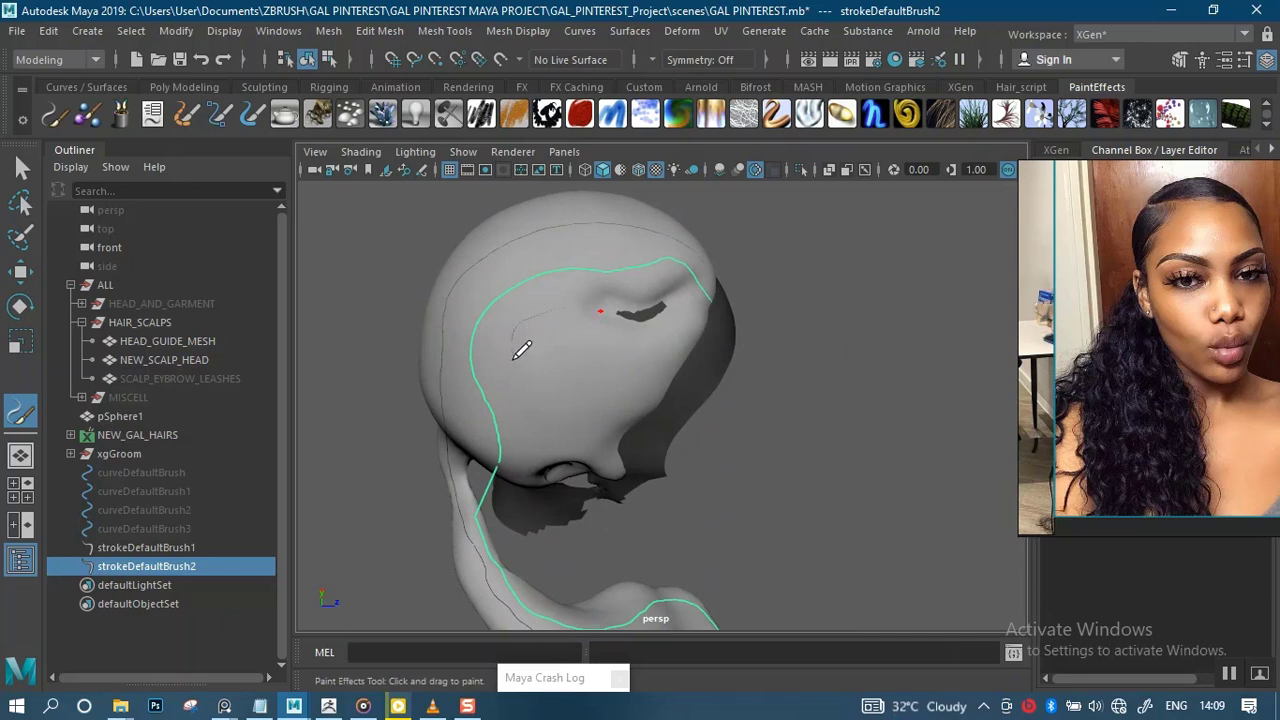
pyautogui.moveTo(528, 381)
pyautogui.mouseDown()
pyautogui.moveTo(514, 420)
pyautogui.moveTo(488, 405)
pyautogui.mouseUp()
pyautogui.moveTo(463, 513)
pyautogui.mouseDown()
pyautogui.moveTo(518, 609)
pyautogui.moveTo(556, 628)
pyautogui.mouseUp()
pyautogui.moveTo(766, 443)
pyautogui.keyDown('alt'); pyautogui.mouseDown()
pyautogui.moveTo(686, 349)
pyautogui.moveTo(737, 394)
pyautogui.moveTo(711, 304)
pyautogui.mouseUp(); pyautogui.keyUp('alt')
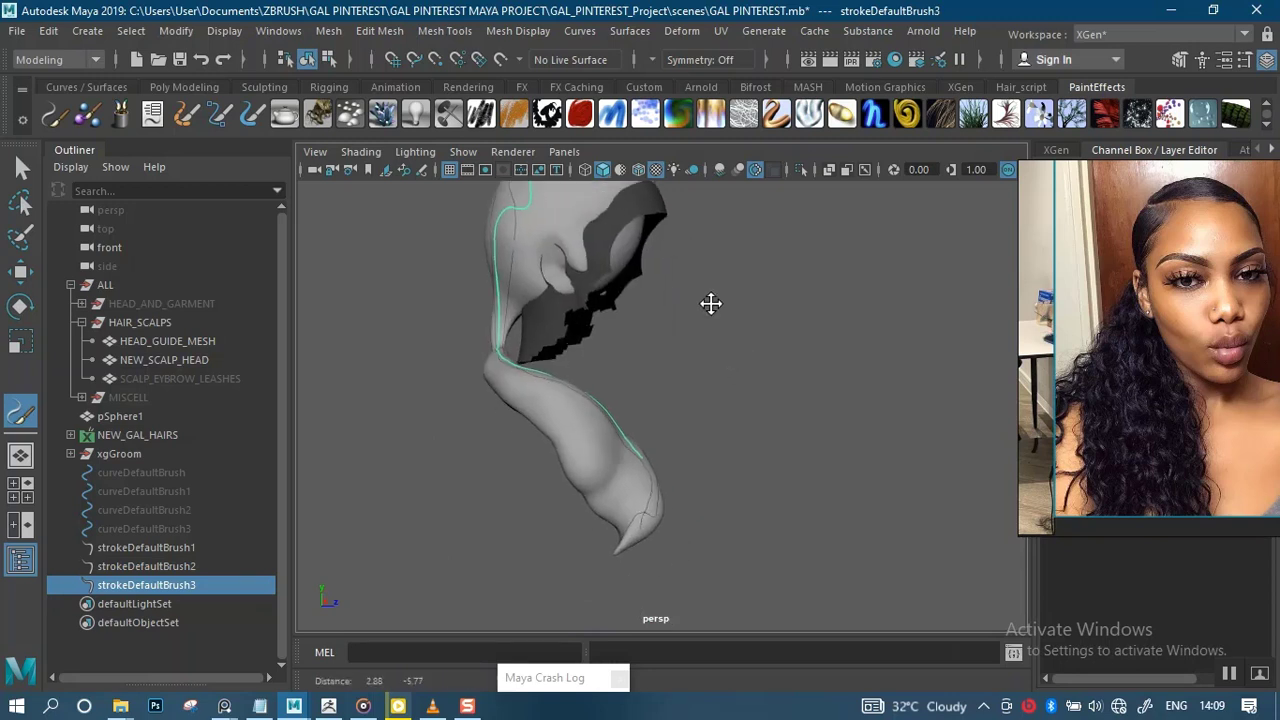
pyautogui.moveTo(710, 303)
pyautogui.keyDown('alt'); pyautogui.mouseDown(button='right')
pyautogui.moveTo(737, 437)
pyautogui.moveTo(697, 409)
pyautogui.moveTo(671, 351)
pyautogui.moveTo(667, 500)
pyautogui.mouseUp(button='right'); pyautogui.keyUp('alt')
# Select the third stroke with the Select tool and examine where it ends on the ponytail
pyautogui.click(21, 168)
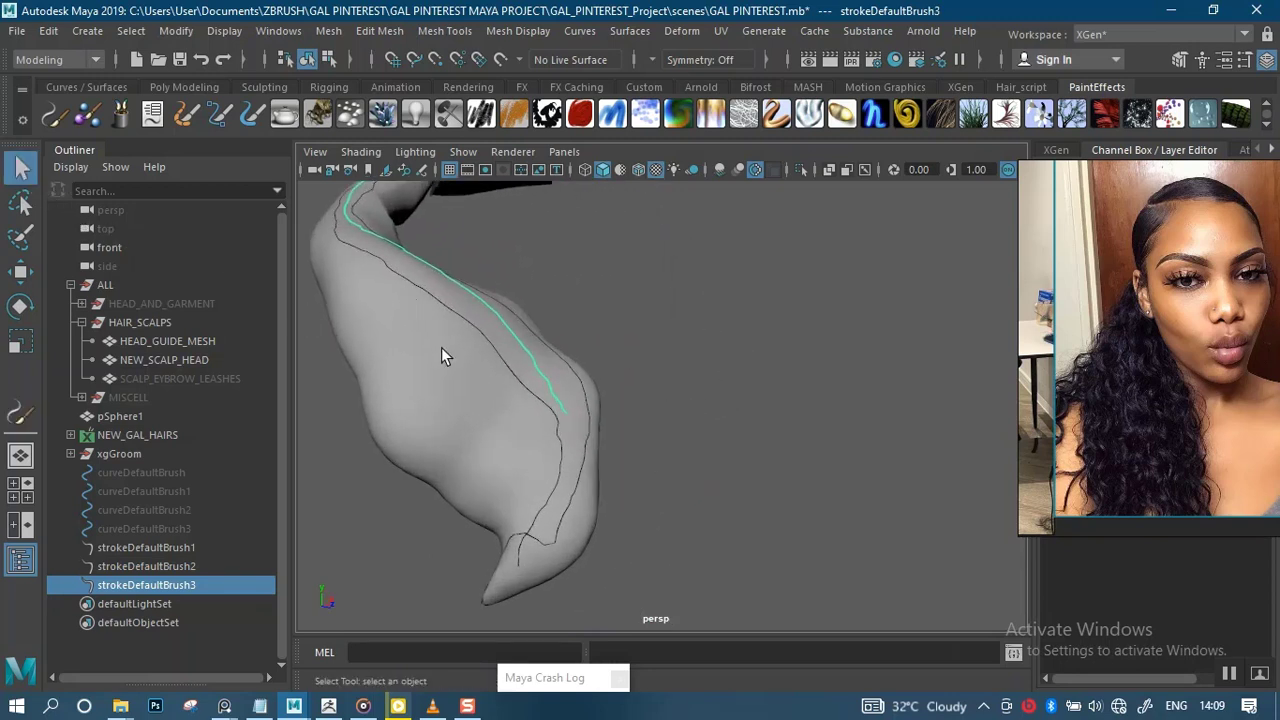
pyautogui.moveTo(445, 357)
pyautogui.keyDown('alt'); pyautogui.mouseDown(button='right')
pyautogui.moveTo(483, 366)
pyautogui.moveTo(558, 422)
pyautogui.mouseUp(button='right'); pyautogui.keyUp('alt')
pyautogui.keyDown('shift'); pyautogui.moveTo(535, 388); pyautogui.dragTo(543, 405); pyautogui.keyUp('shift')
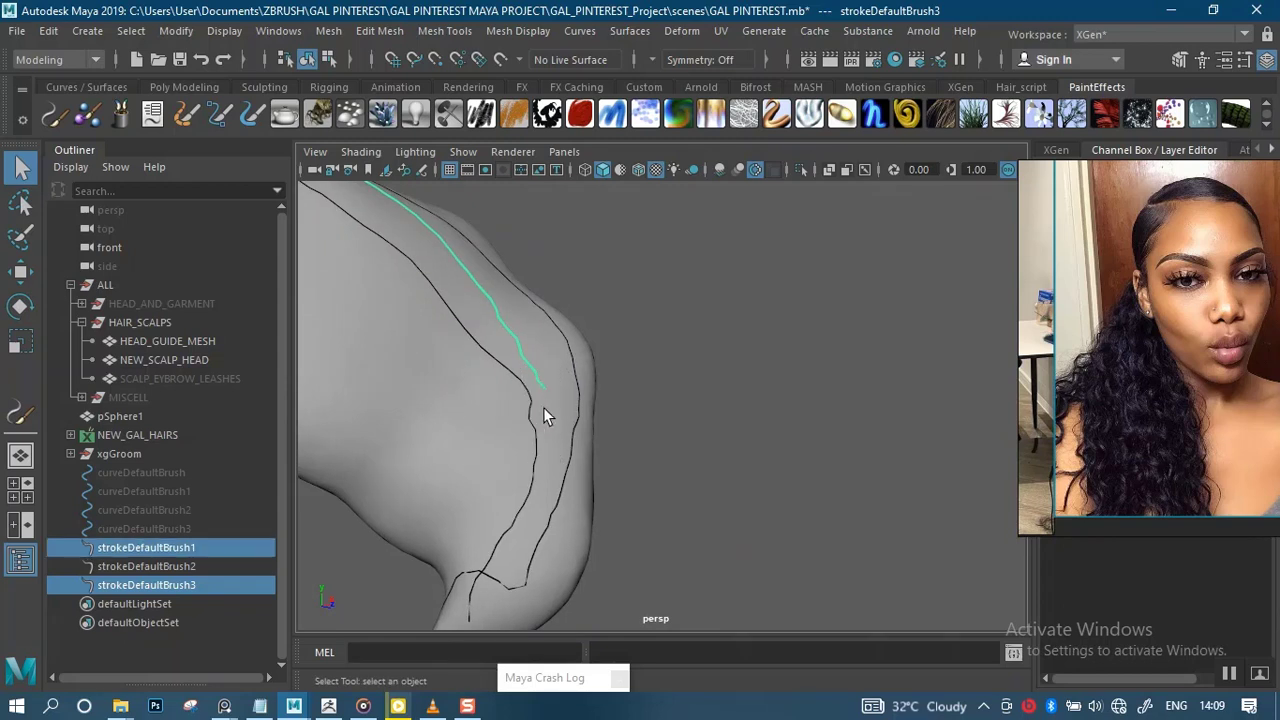
pyautogui.click(535, 360)
pyautogui.click(521, 331)
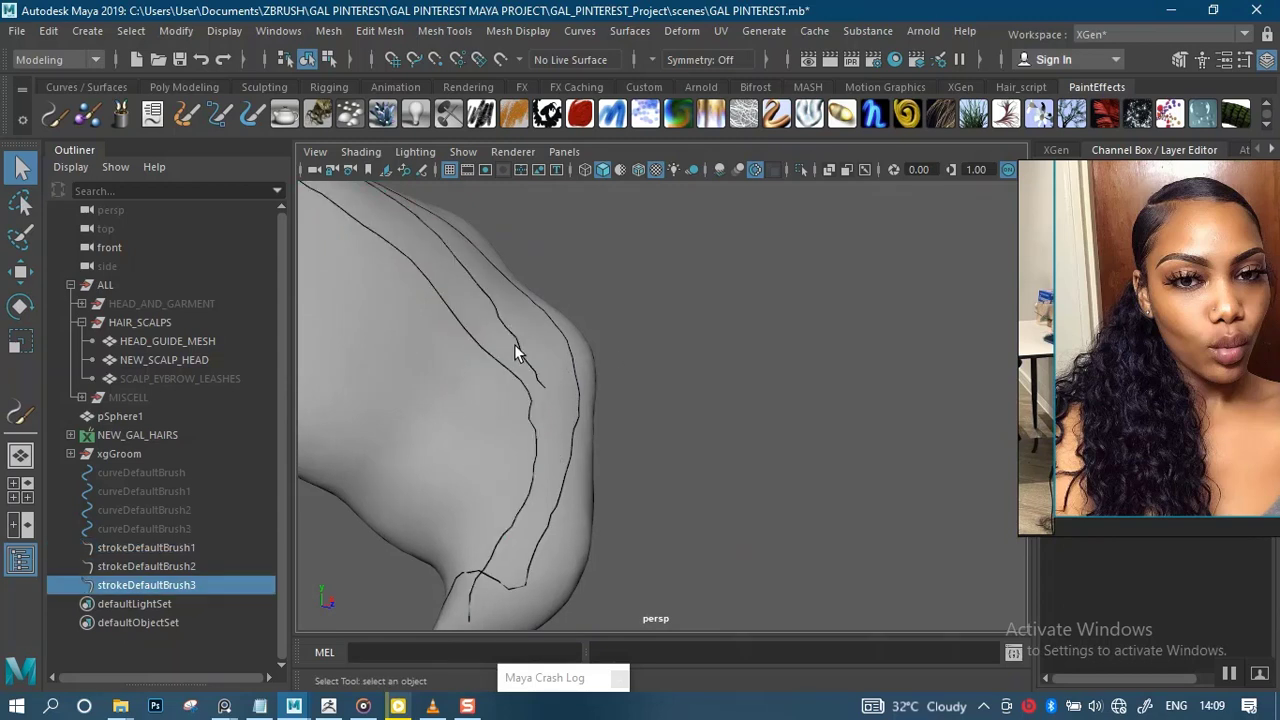
pyautogui.moveTo(597, 320)
pyautogui.keyDown('alt'); pyautogui.mouseDown(button='right')
pyautogui.moveTo(637, 363)
pyautogui.moveTo(669, 351)
pyautogui.mouseUp(button='right'); pyautogui.keyUp('alt')
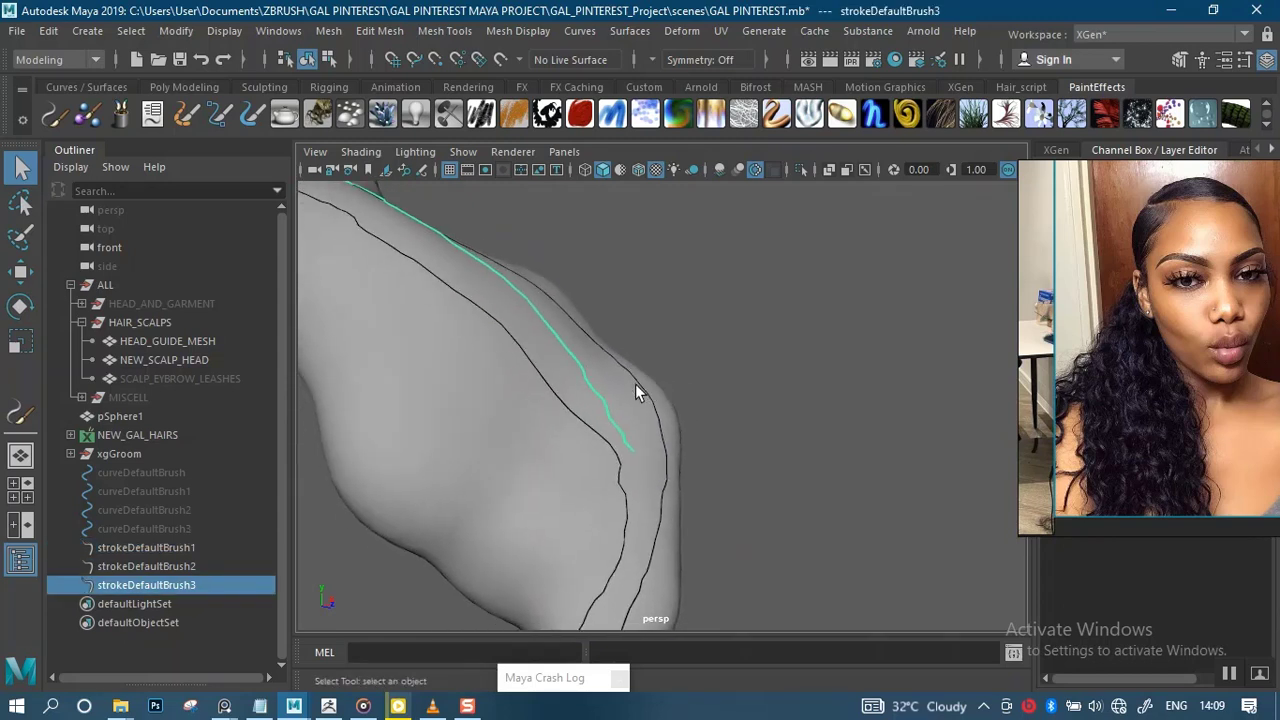
pyautogui.moveTo(599, 398); pyautogui.dragTo(551, 330, button='right')
# Select NEW_SCALP_HEAD and hide it
pyautogui.keyDown('alt'); pyautogui.moveTo(677, 321); pyautogui.dragTo(623, 337); pyautogui.keyUp('alt')
pyautogui.keyDown('alt'); pyautogui.moveTo(623, 337); pyautogui.dragTo(590, 312, button='right'); pyautogui.keyUp('alt')
pyautogui.keyDown('alt'); pyautogui.moveTo(590, 312); pyautogui.dragTo(626, 340, button='middle'); pyautogui.keyUp('alt')
pyautogui.moveTo(625, 340)
pyautogui.keyDown('alt'); pyautogui.mouseDown()
pyautogui.moveTo(678, 355)
pyautogui.moveTo(634, 409)
pyautogui.moveTo(655, 394)
pyautogui.mouseUp(); pyautogui.keyUp('alt')
pyautogui.click(658, 395)
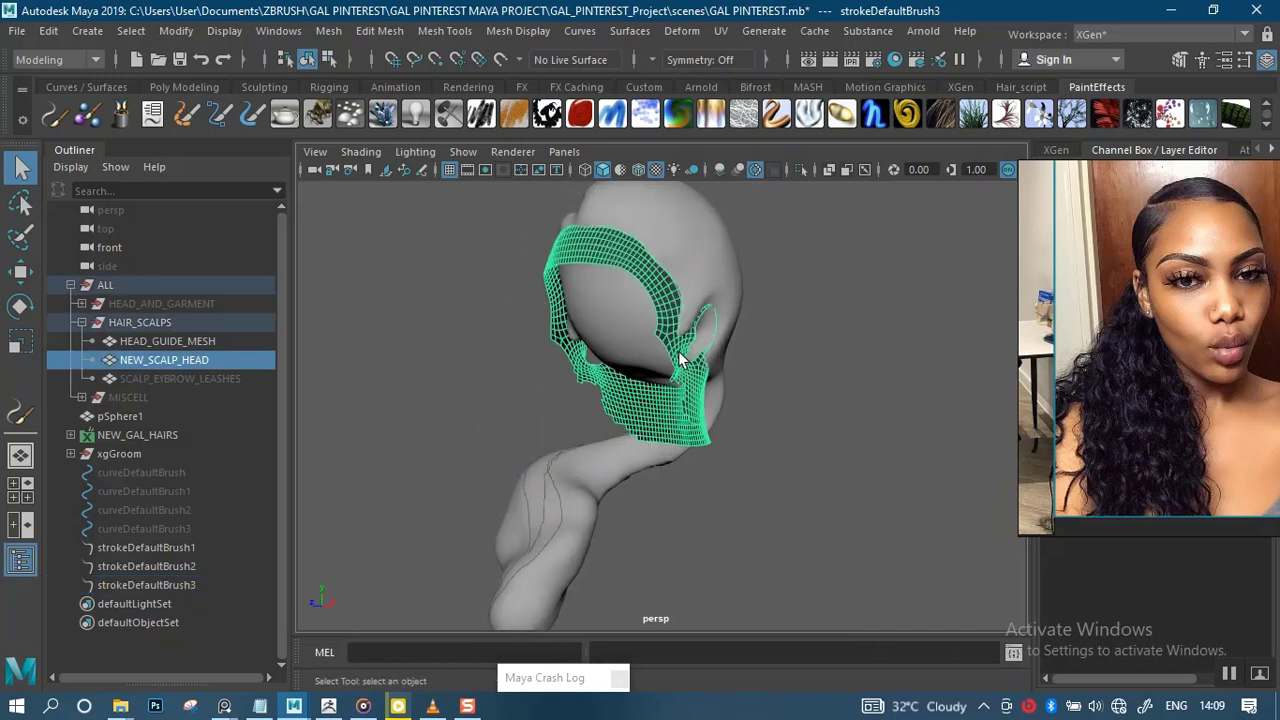
pyautogui.hotkey('ctrl', 'h')
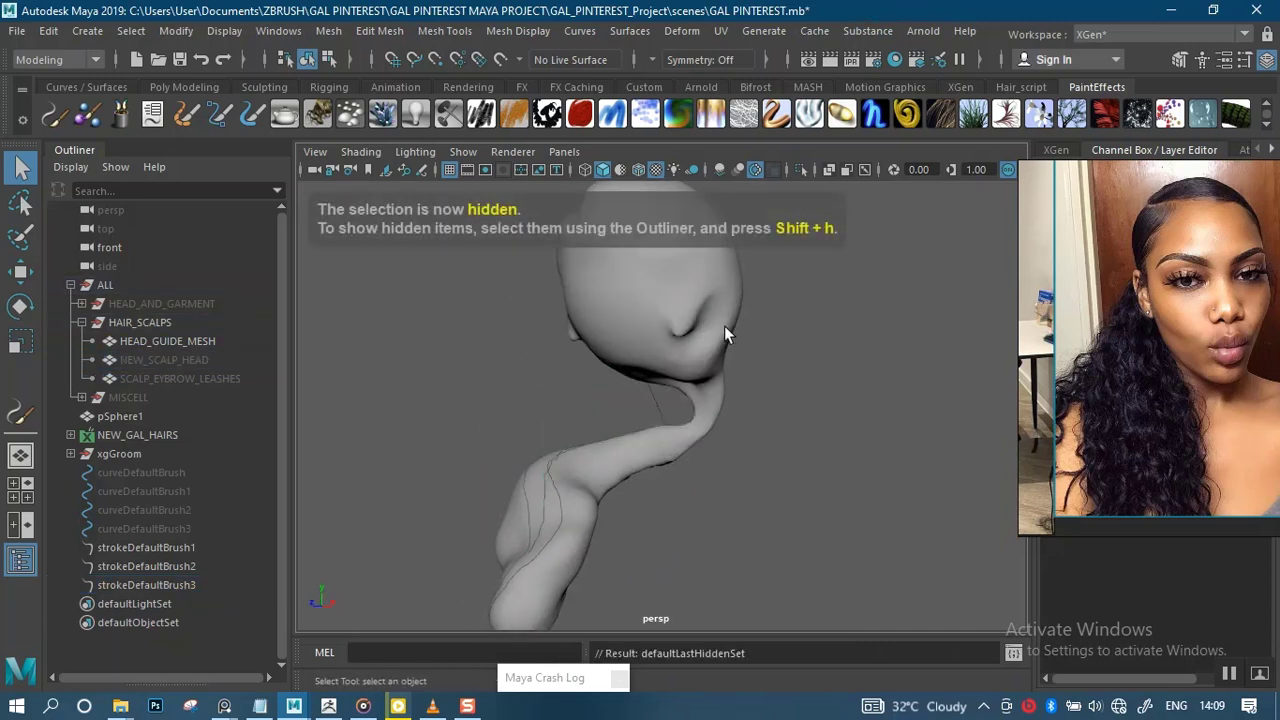
# Select the second stroke and examine its section between the back of the head and the ponytail
pyautogui.moveTo(702, 481)
pyautogui.keyDown('alt'); pyautogui.mouseDown()
pyautogui.moveTo(888, 490)
pyautogui.moveTo(845, 479)
pyautogui.moveTo(788, 390)
pyautogui.moveTo(645, 345)
pyautogui.moveTo(694, 331)
pyautogui.moveTo(674, 337)
pyautogui.moveTo(697, 311)
pyautogui.moveTo(703, 380)
pyautogui.moveTo(657, 389)
pyautogui.moveTo(667, 364)
pyautogui.moveTo(631, 380)
pyautogui.mouseUp(); pyautogui.keyUp('alt')
pyautogui.click(617, 380)
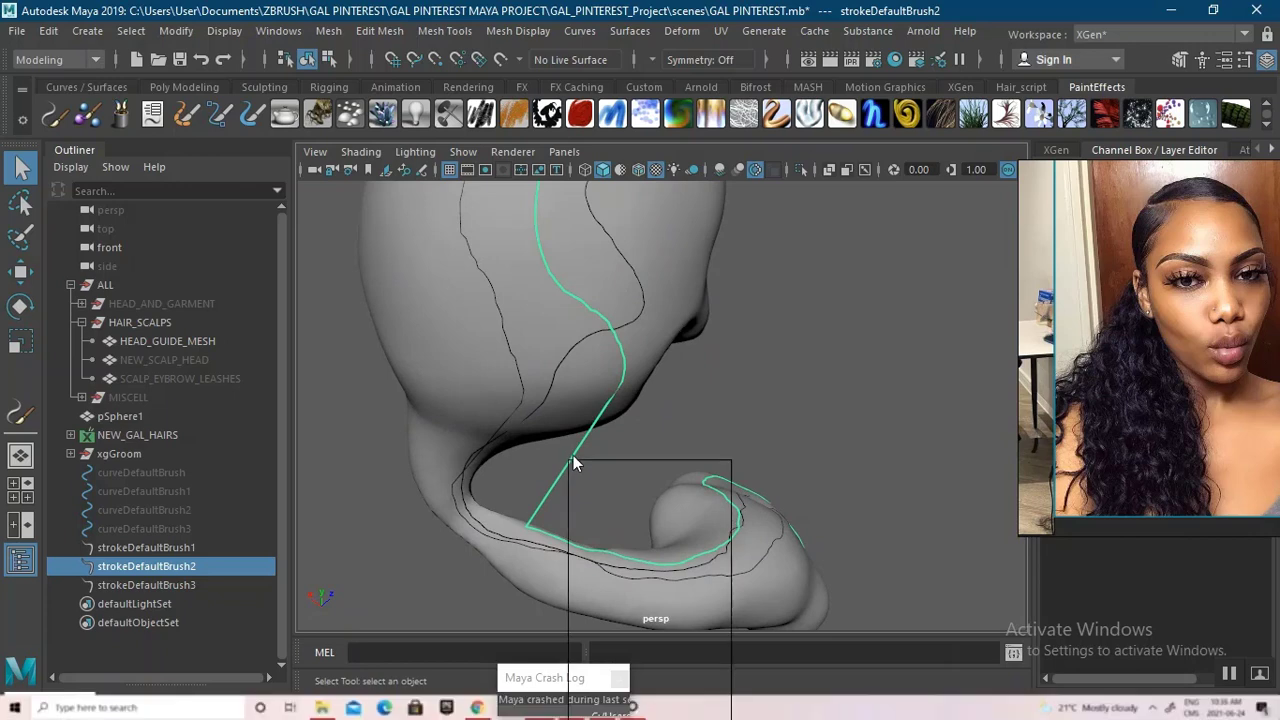
pyautogui.rightClick(573, 458)
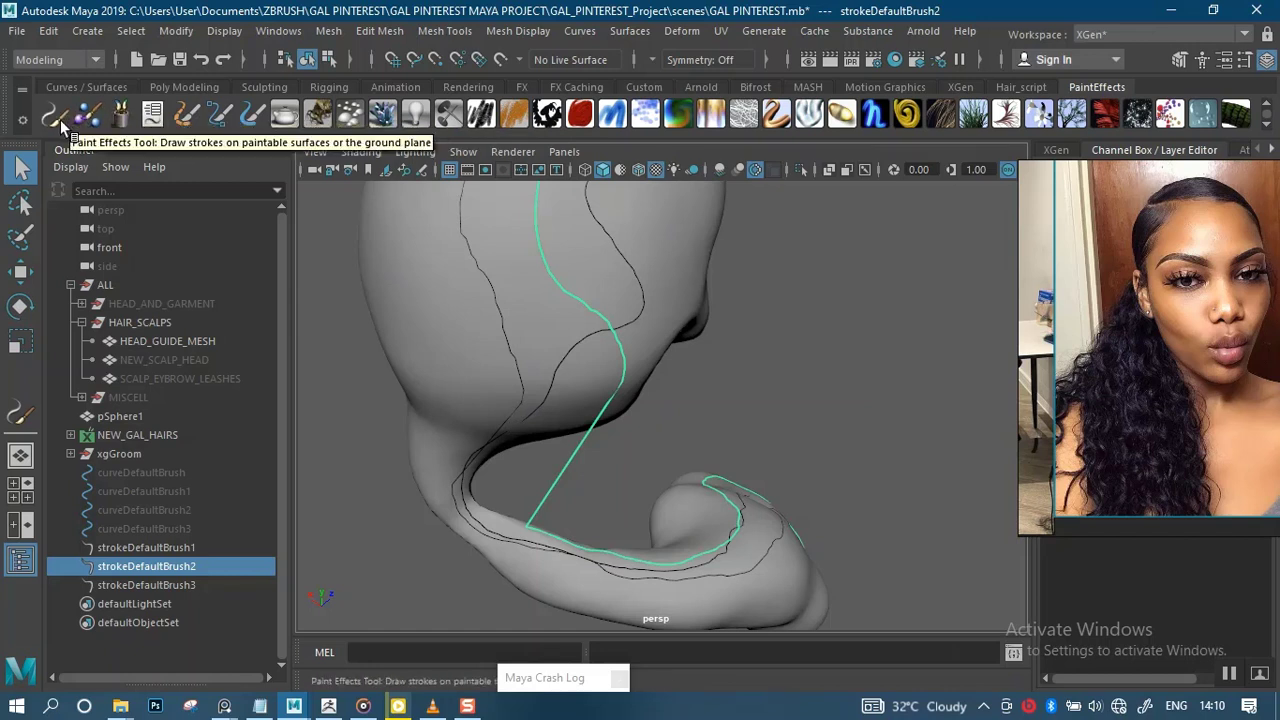
# Reactivate the Paint Effects tool and paint a fourth stroke from the side of the head through the ponytail base towards the tip
pyautogui.scroll(-5, 707, 399)
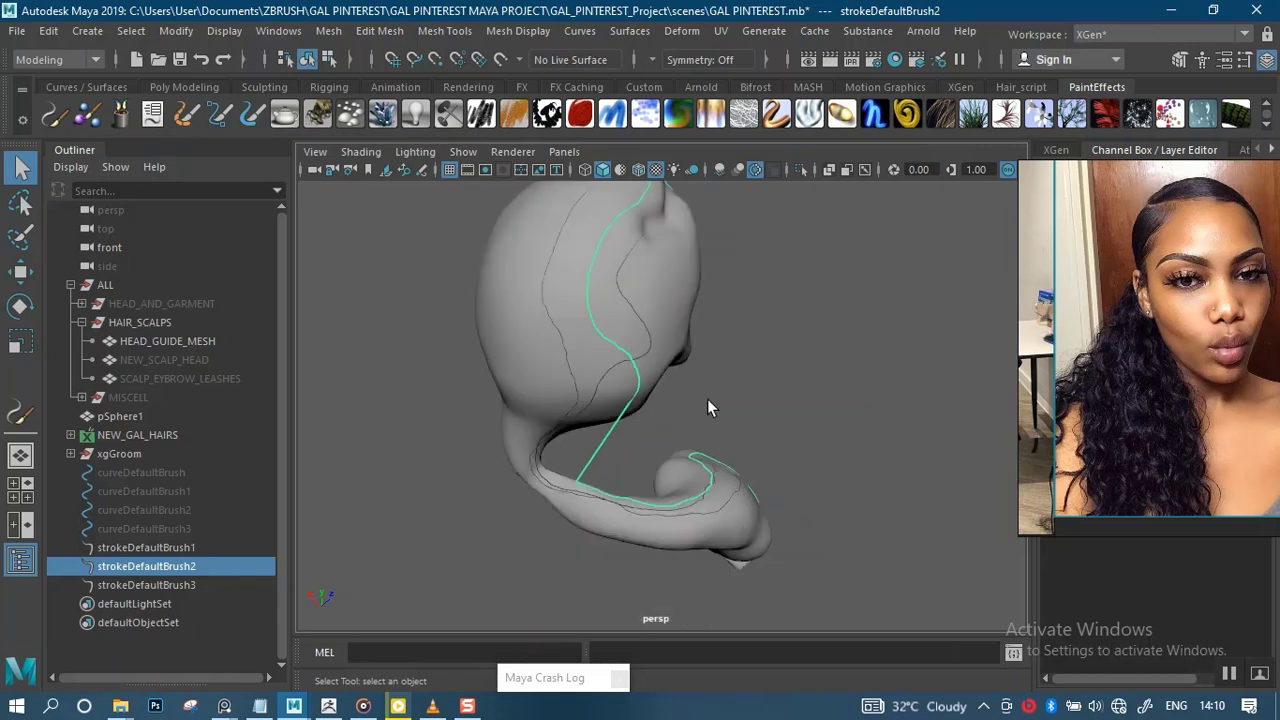
pyautogui.keyDown('alt'); pyautogui.moveTo(707, 399); pyautogui.dragTo(634, 280); pyautogui.keyUp('alt')
pyautogui.moveTo(634, 280)
pyautogui.keyDown('alt'); pyautogui.mouseDown(button='middle')
pyautogui.moveTo(645, 301)
pyautogui.moveTo(637, 280)
pyautogui.moveTo(602, 264)
pyautogui.mouseUp(button='middle'); pyautogui.keyUp('alt')
pyautogui.click(56, 114)
pyautogui.scroll(-2, 603, 301)
pyautogui.moveTo(602, 264)
pyautogui.keyDown('alt'); pyautogui.mouseDown()
pyautogui.moveTo(629, 323)
pyautogui.moveTo(651, 303)
pyautogui.moveTo(654, 349)
pyautogui.moveTo(636, 370)
pyautogui.mouseUp(); pyautogui.keyUp('alt')
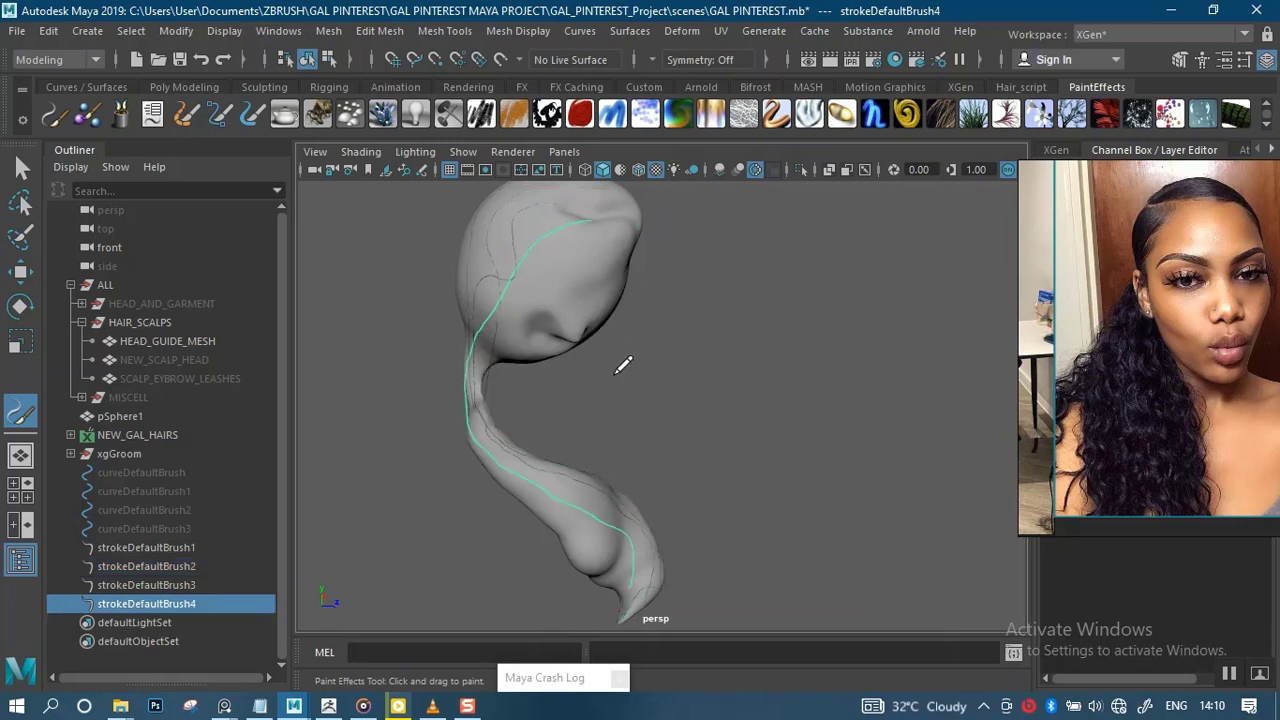
pyautogui.moveTo(643, 553)
pyautogui.keyDown('alt'); pyautogui.mouseDown()
pyautogui.moveTo(708, 500)
pyautogui.moveTo(643, 545)
pyautogui.mouseUp(); pyautogui.keyUp('alt')
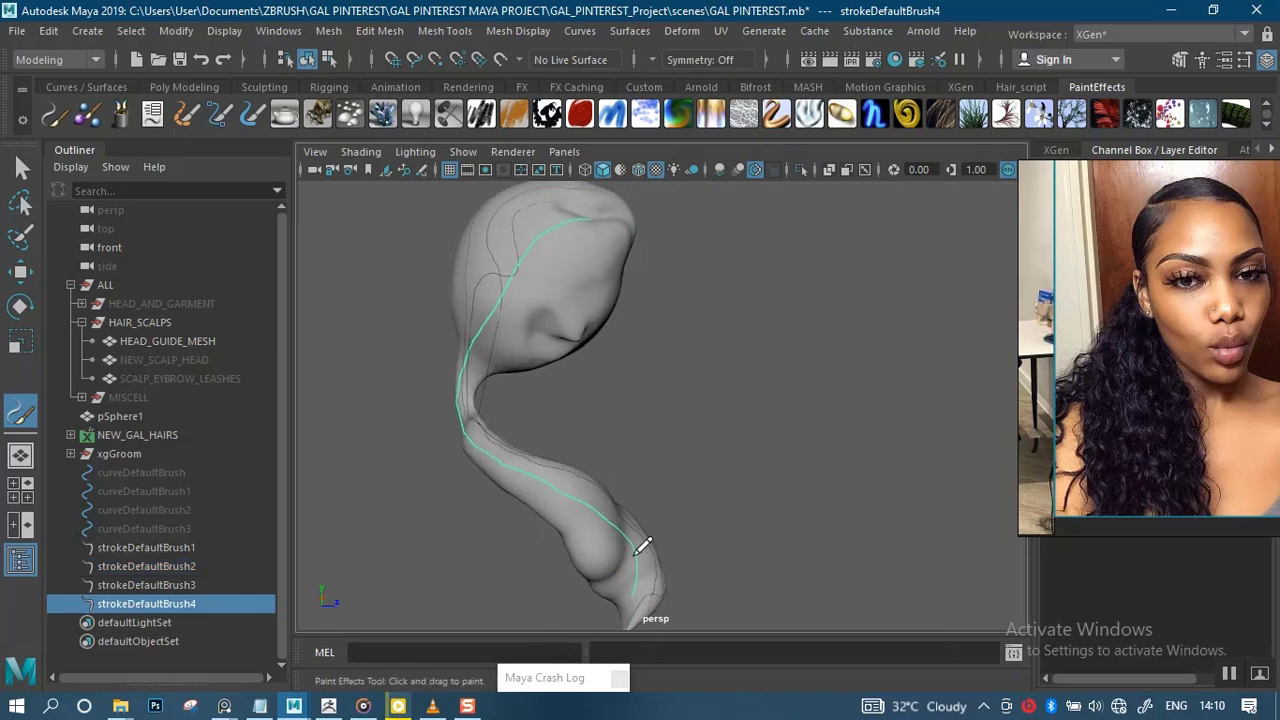
# Paint two more strokes, each lower on the side of the head, from the front hairline into the ponytail
pyautogui.keyDown('alt'); pyautogui.moveTo(700, 449); pyautogui.dragTo(642, 518); pyautogui.keyUp('alt')
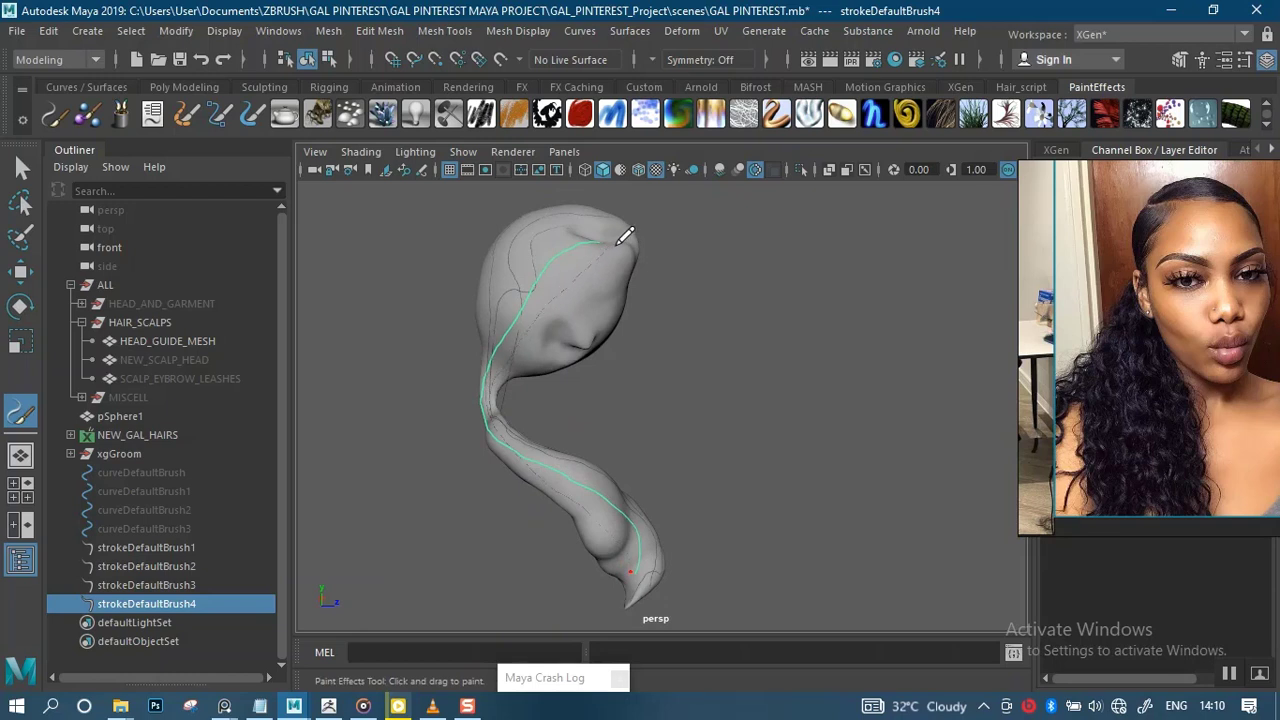
pyautogui.click(696, 333)
pyautogui.keyDown('alt'); pyautogui.moveTo(696, 333); pyautogui.dragTo(663, 331); pyautogui.keyUp('alt')
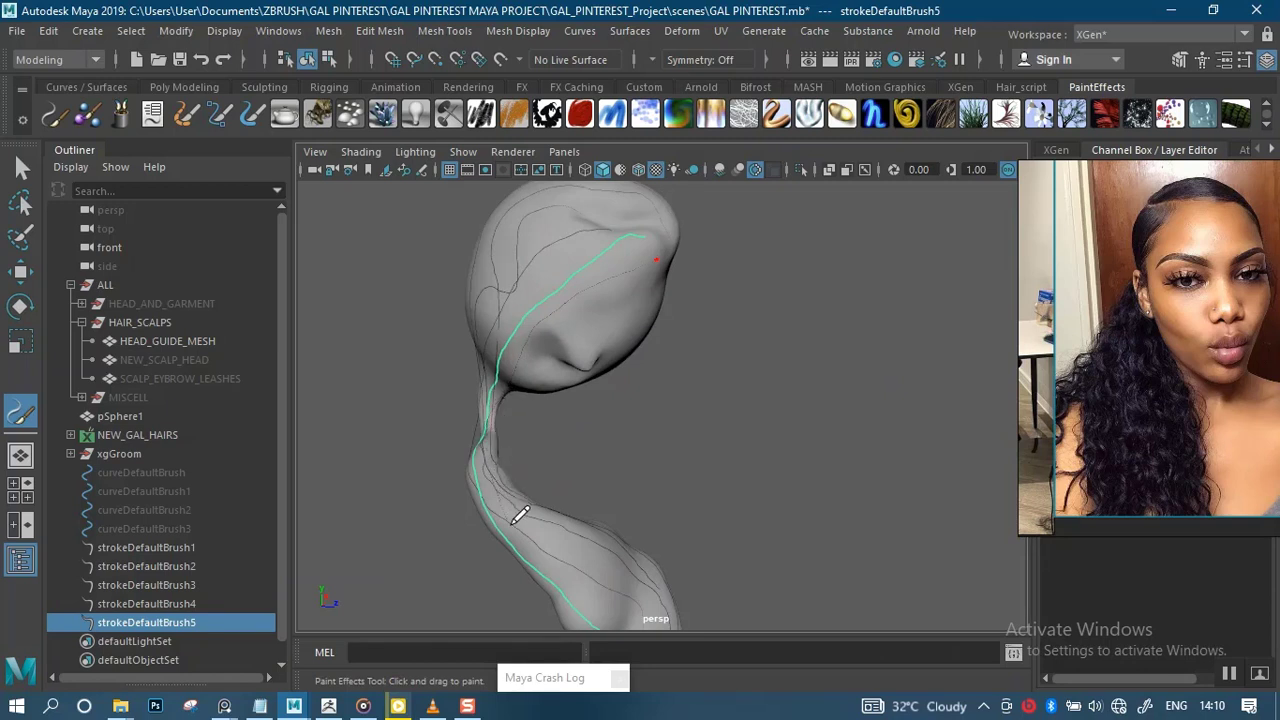
pyautogui.moveTo(625, 582)
pyautogui.mouseDown()
pyautogui.moveTo(640, 620)
pyautogui.moveTo(712, 535)
pyautogui.moveTo(728, 451)
pyautogui.mouseUp()
pyautogui.keyDown('alt'); pyautogui.moveTo(706, 457); pyautogui.dragTo(677, 374, button='right'); pyautogui.keyUp('alt')
pyautogui.keyDown('alt'); pyautogui.moveTo(677, 374); pyautogui.dragTo(614, 349); pyautogui.keyUp('alt')
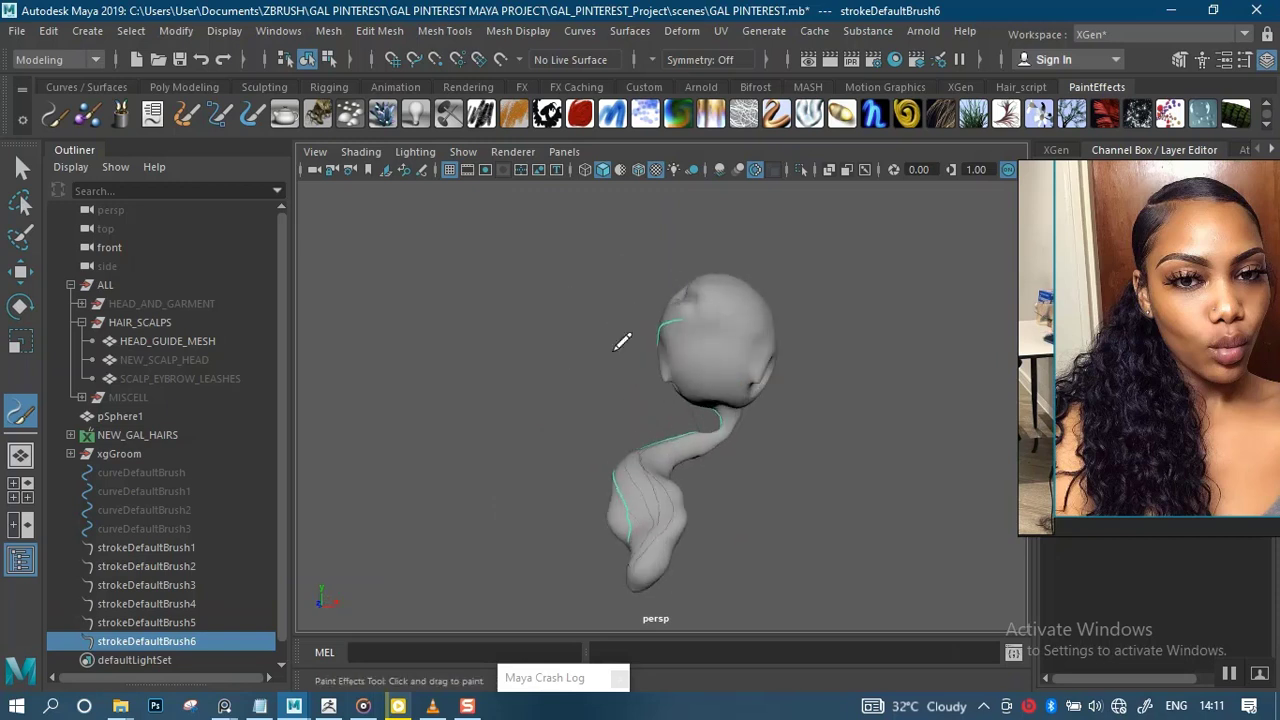
# Paint a stroke on the opposite side of the head from the front hairline over the back and along the ponytail
pyautogui.keyDown('alt'); pyautogui.moveTo(640, 382); pyautogui.dragTo(531, 413, button='middle'); pyautogui.keyUp('alt')
pyautogui.keyDown('alt'); pyautogui.moveTo(703, 343); pyautogui.dragTo(693, 555, button='right'); pyautogui.keyUp('alt')
pyautogui.keyDown('alt'); pyautogui.moveTo(700, 547); pyautogui.dragTo(477, 351); pyautogui.keyUp('alt')
pyautogui.keyDown('alt'); pyautogui.moveTo(477, 351); pyautogui.dragTo(433, 368, button='middle'); pyautogui.keyUp('alt')
pyautogui.keyDown('alt'); pyautogui.moveTo(433, 368); pyautogui.dragTo(614, 349); pyautogui.keyUp('alt')
pyautogui.keyDown('alt'); pyautogui.moveTo(614, 349); pyautogui.dragTo(594, 330, button='middle'); pyautogui.keyUp('alt')
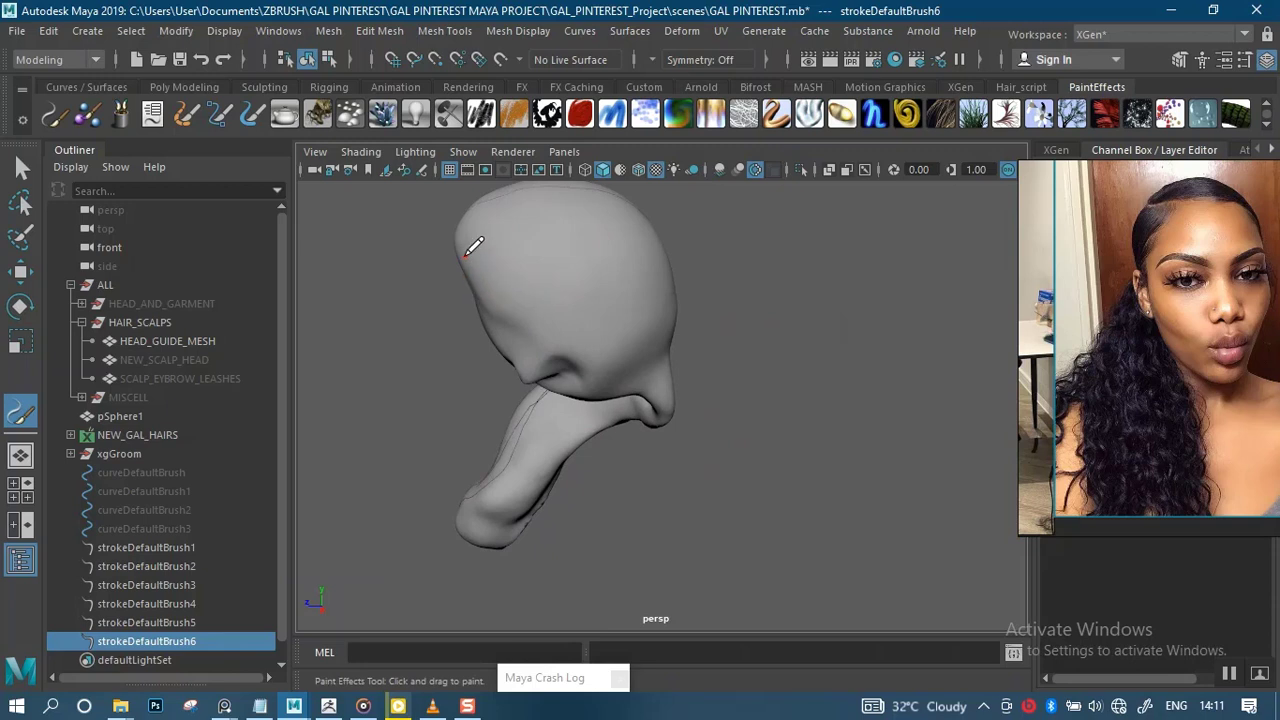
pyautogui.moveTo(466, 252)
pyautogui.keyDown('alt'); pyautogui.mouseDown()
pyautogui.moveTo(409, 288)
pyautogui.moveTo(480, 238)
pyautogui.mouseUp(); pyautogui.keyUp('alt')
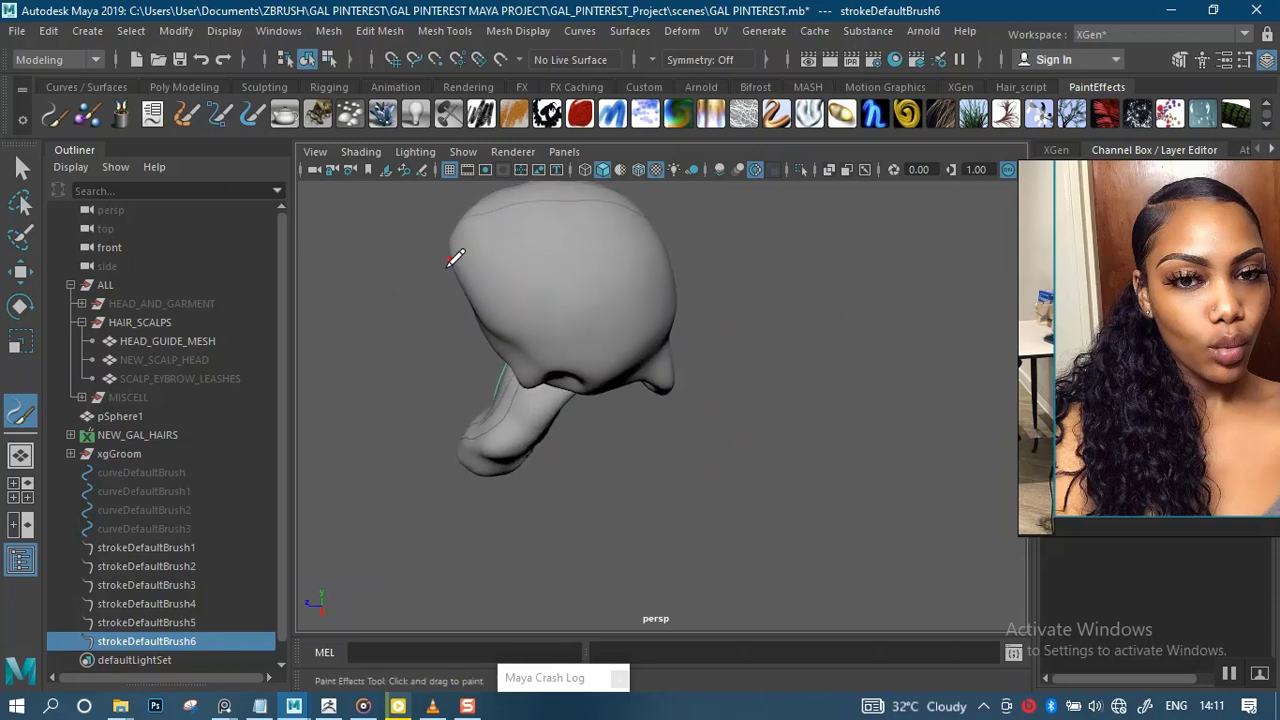
pyautogui.moveTo(418, 292)
pyautogui.keyDown('alt'); pyautogui.mouseDown()
pyautogui.moveTo(437, 246)
pyautogui.moveTo(420, 254)
pyautogui.moveTo(460, 286)
pyautogui.moveTo(414, 297)
pyautogui.moveTo(440, 290)
pyautogui.mouseUp(); pyautogui.keyUp('alt')
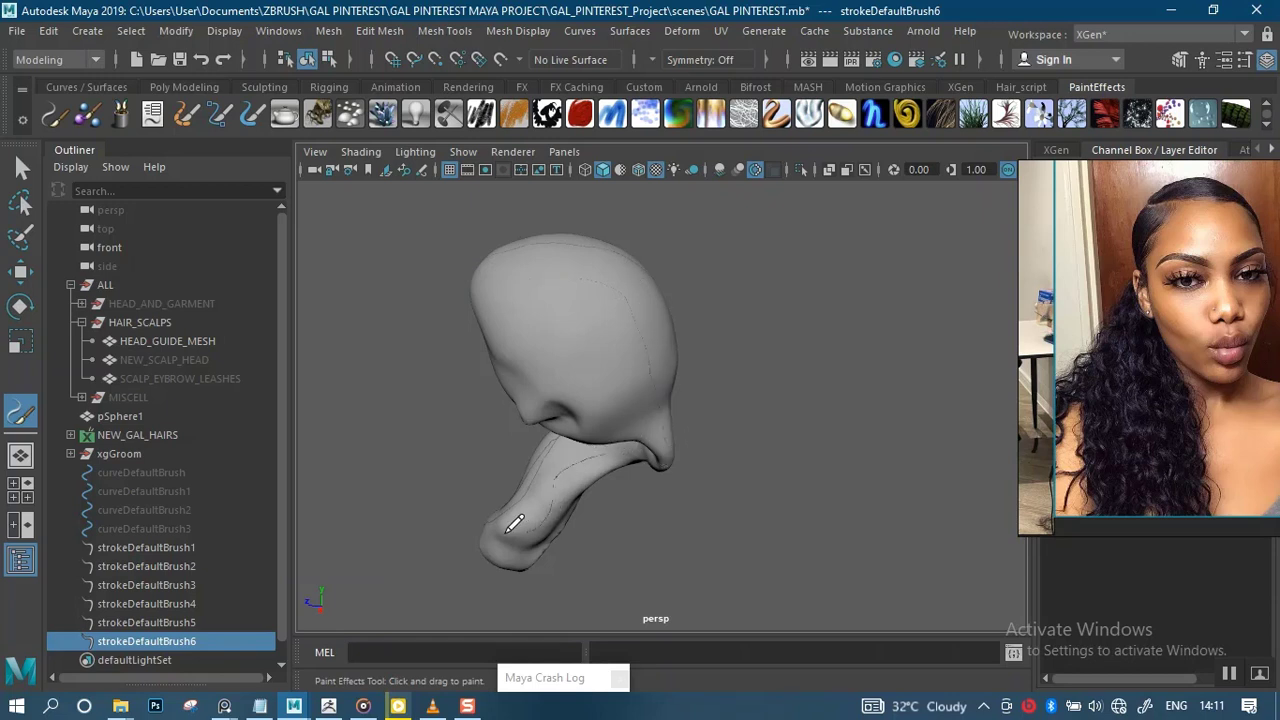
pyautogui.moveTo(732, 455)
pyautogui.keyDown('alt'); pyautogui.mouseDown()
pyautogui.moveTo(751, 429)
pyautogui.moveTo(809, 417)
pyautogui.moveTo(780, 420)
pyautogui.mouseUp(); pyautogui.keyUp('alt')
pyautogui.keyDown('alt'); pyautogui.moveTo(755, 418); pyautogui.dragTo(783, 257, button='middle'); pyautogui.keyUp('alt')
pyautogui.keyDown('alt'); pyautogui.moveTo(736, 383); pyautogui.dragTo(674, 397); pyautogui.keyUp('alt')
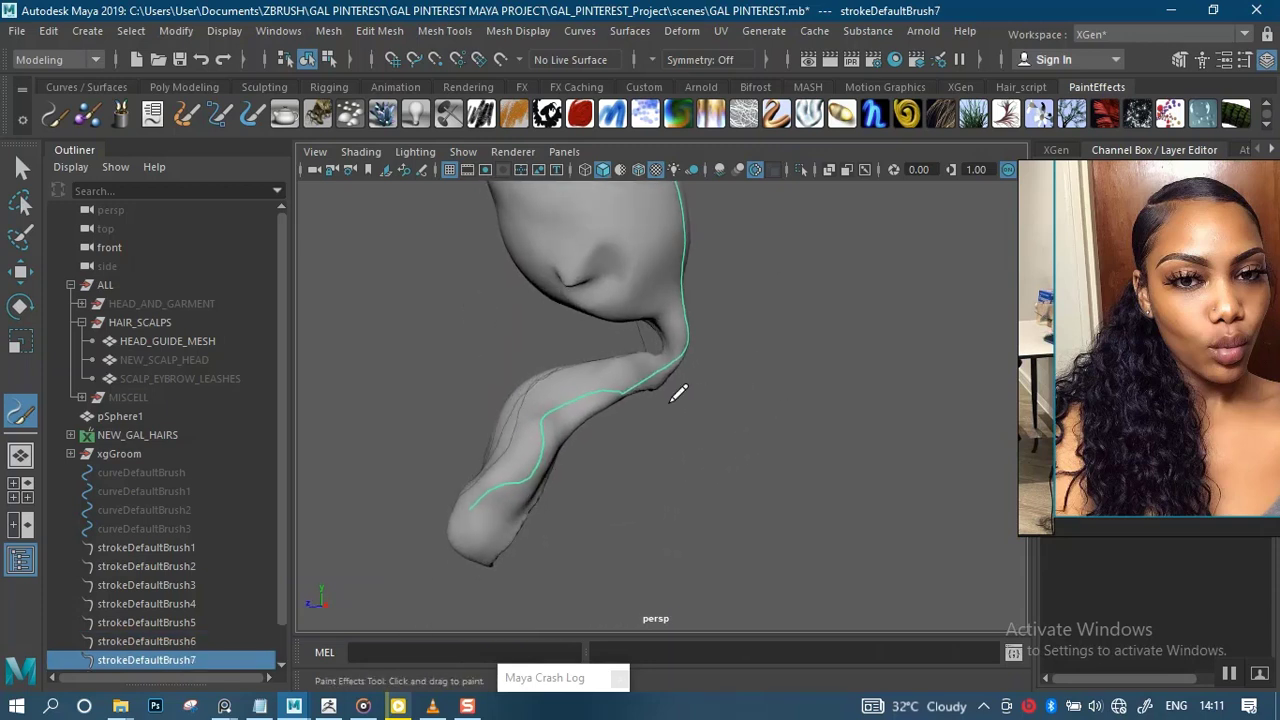
# Paint a second stroke on the opposite side, just below the previous one, from the front hairline to the ponytail tip
pyautogui.keyDown('alt'); pyautogui.moveTo(652, 402); pyautogui.dragTo(622, 532, button='middle'); pyautogui.keyUp('alt')
pyautogui.moveTo(692, 383)
pyautogui.keyDown('alt'); pyautogui.mouseDown()
pyautogui.moveTo(666, 383)
pyautogui.moveTo(680, 387)
pyautogui.mouseUp(); pyautogui.keyUp('alt')
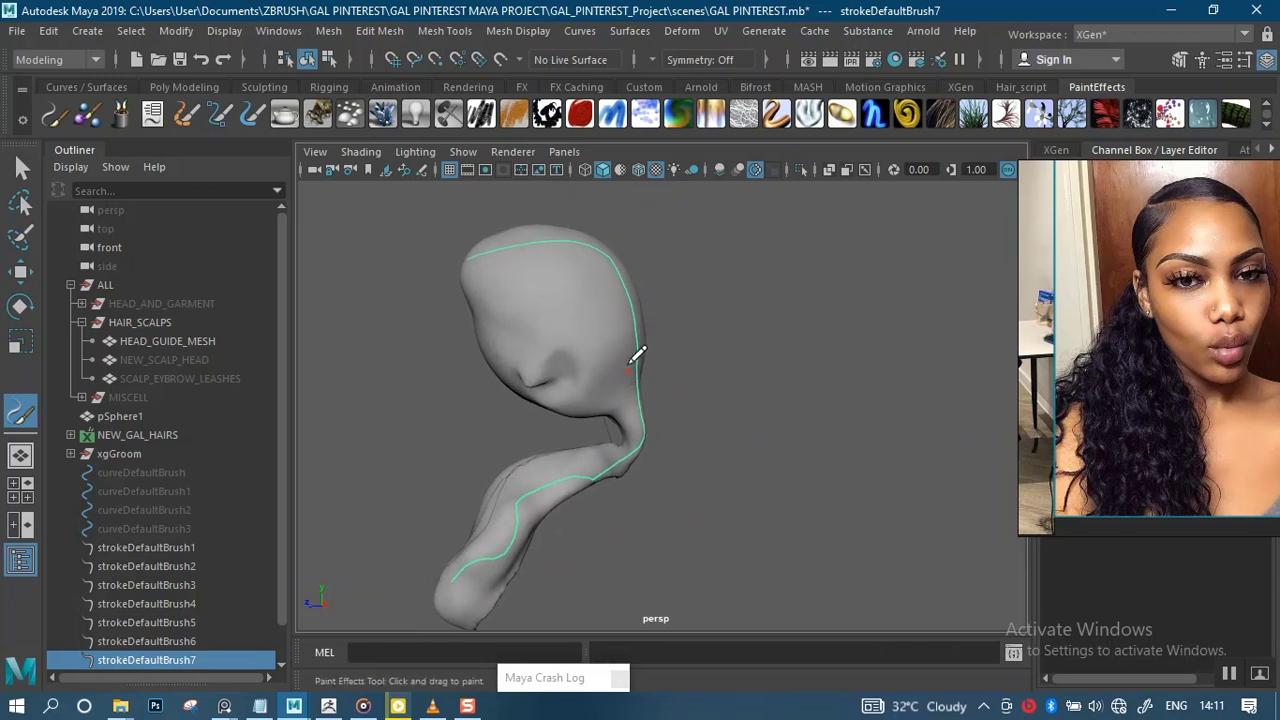
pyautogui.keyDown('alt'); pyautogui.moveTo(535, 516); pyautogui.dragTo(555, 484, button='middle'); pyautogui.keyUp('alt')
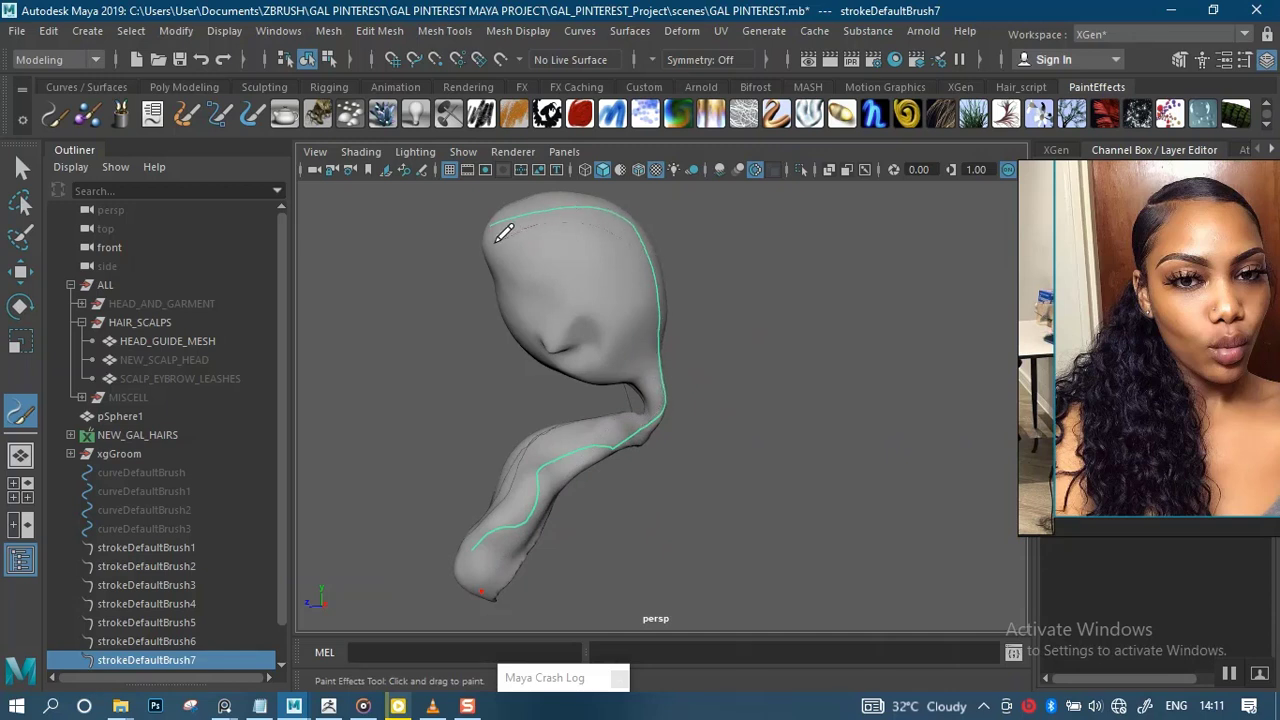
# Paint a third stroke on the opposite side, lower on the head, from the front hairline into the ponytail
pyautogui.moveTo(497, 242); pyautogui.dragTo(490, 245)
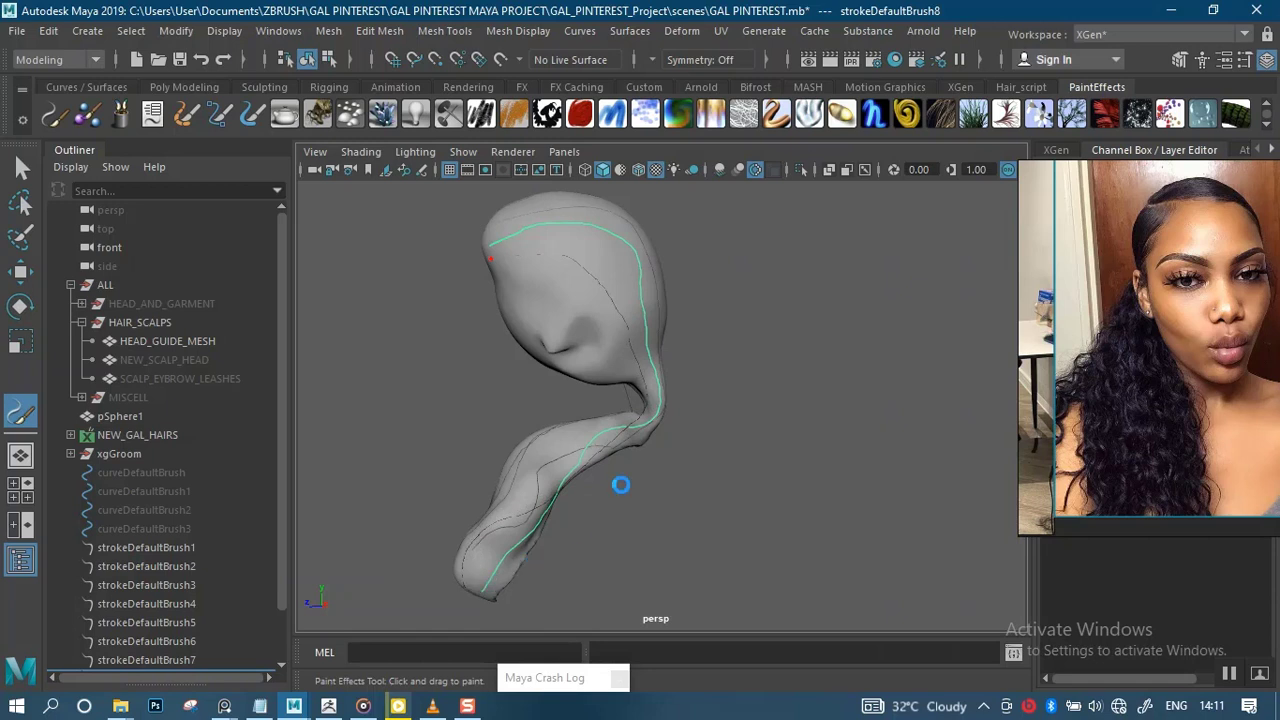
pyautogui.keyDown('alt'); pyautogui.moveTo(729, 351); pyautogui.dragTo(709, 309); pyautogui.keyUp('alt')
pyautogui.keyDown('alt'); pyautogui.moveTo(670, 322); pyautogui.dragTo(674, 306, button='middle'); pyautogui.keyUp('alt')
pyautogui.keyDown('alt'); pyautogui.moveTo(674, 306); pyautogui.dragTo(689, 354); pyautogui.keyUp('alt')
pyautogui.keyDown('alt'); pyautogui.moveTo(689, 354); pyautogui.dragTo(697, 344, button='middle'); pyautogui.keyUp('alt')
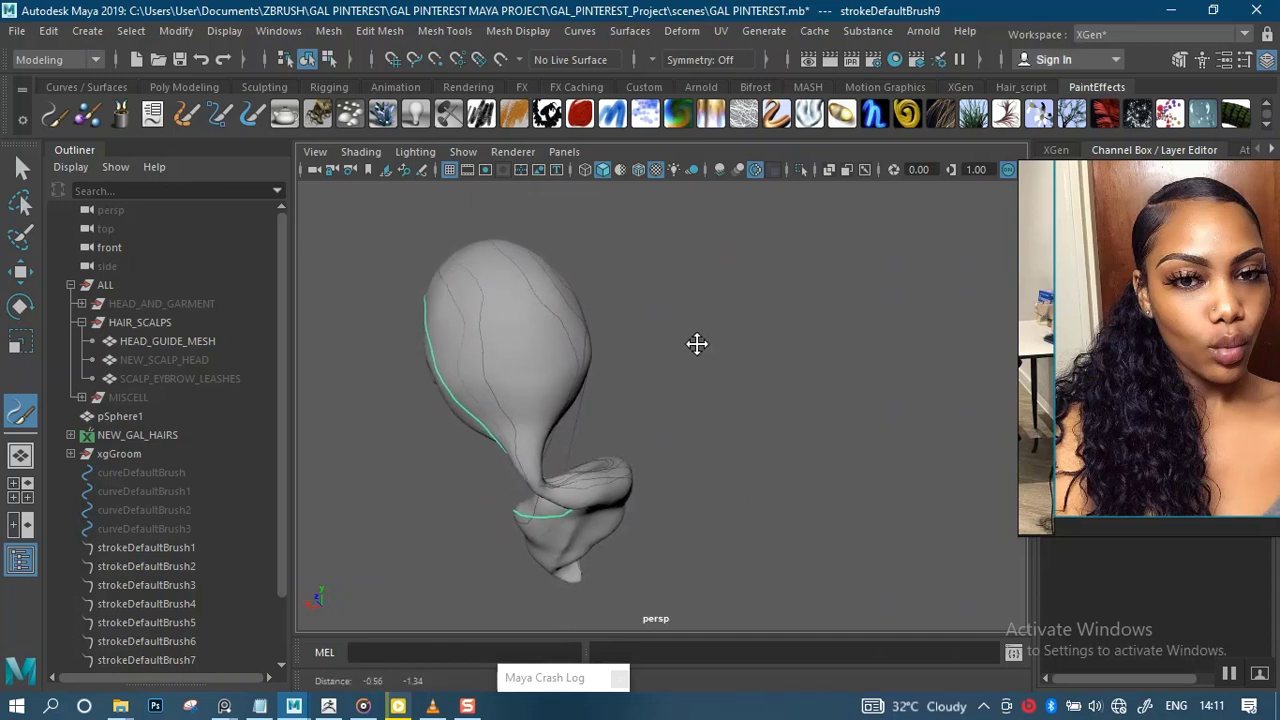
# Try to paint another stroke over the top of the head and down the ponytail, and undo the attempts
pyautogui.keyDown('alt'); pyautogui.moveTo(697, 344); pyautogui.dragTo(686, 368); pyautogui.keyUp('alt')
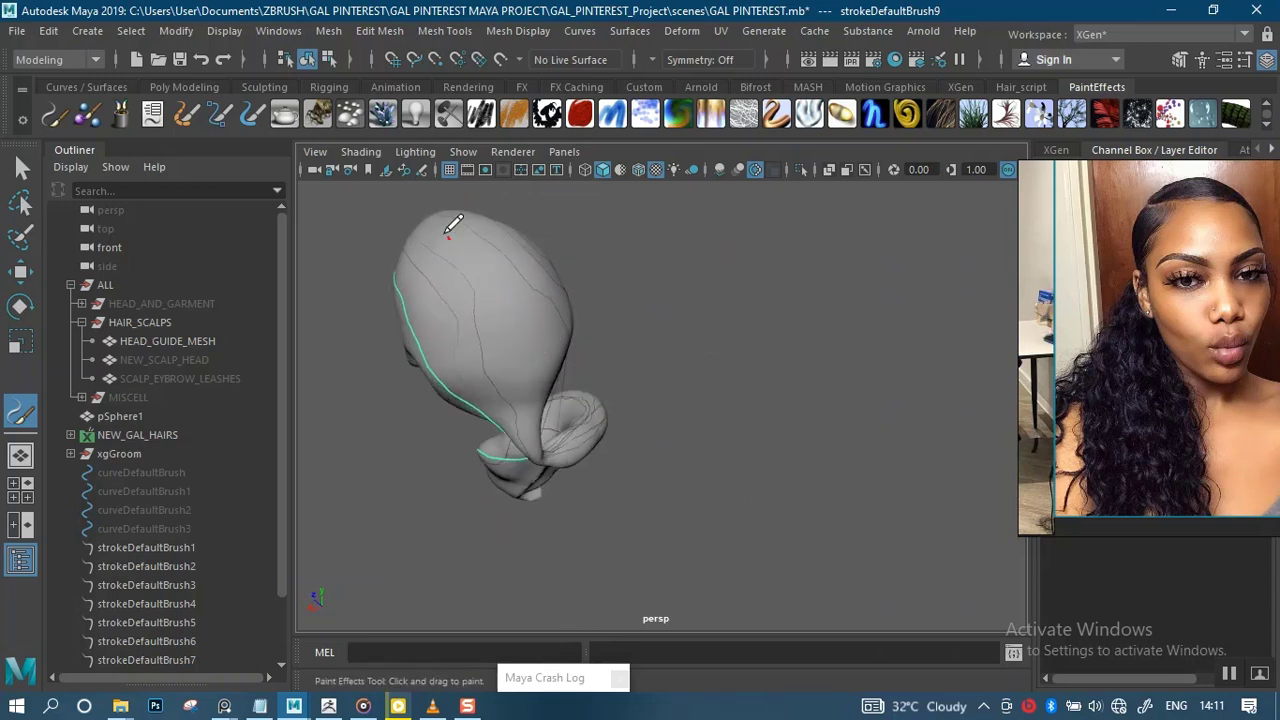
pyautogui.moveTo(597, 295)
pyautogui.keyDown('alt'); pyautogui.mouseDown()
pyautogui.moveTo(609, 309)
pyautogui.moveTo(626, 297)
pyautogui.mouseUp(); pyautogui.keyUp('alt')
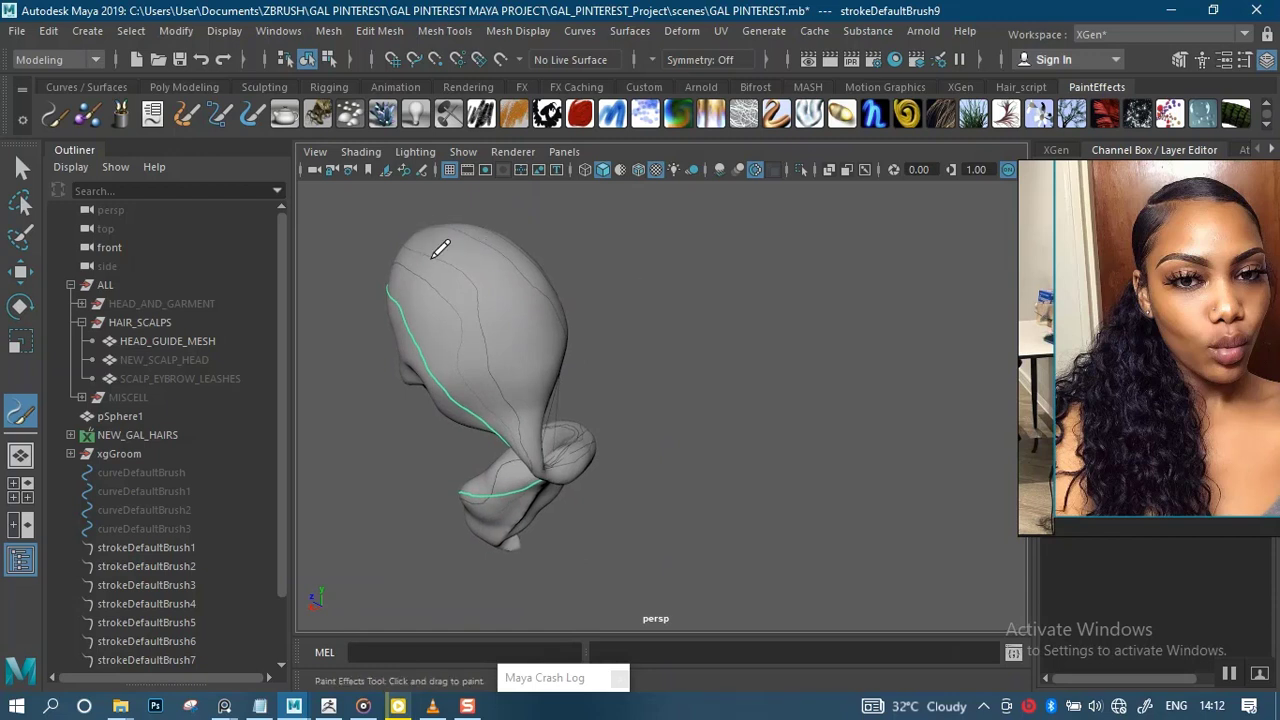
pyautogui.moveTo(486, 258); pyautogui.dragTo(520, 247)
pyautogui.hotkey('ctrl', 'z')
pyautogui.moveTo(657, 423)
pyautogui.keyDown('alt'); pyautogui.mouseDown()
pyautogui.moveTo(657, 449)
pyautogui.moveTo(629, 466)
pyautogui.moveTo(509, 475)
pyautogui.moveTo(480, 486)
pyautogui.moveTo(477, 511)
pyautogui.moveTo(523, 511)
pyautogui.moveTo(732, 406)
pyautogui.moveTo(757, 380)
pyautogui.moveTo(709, 363)
pyautogui.moveTo(671, 386)
pyautogui.moveTo(648, 366)
pyautogui.mouseUp(); pyautogui.keyUp('alt')
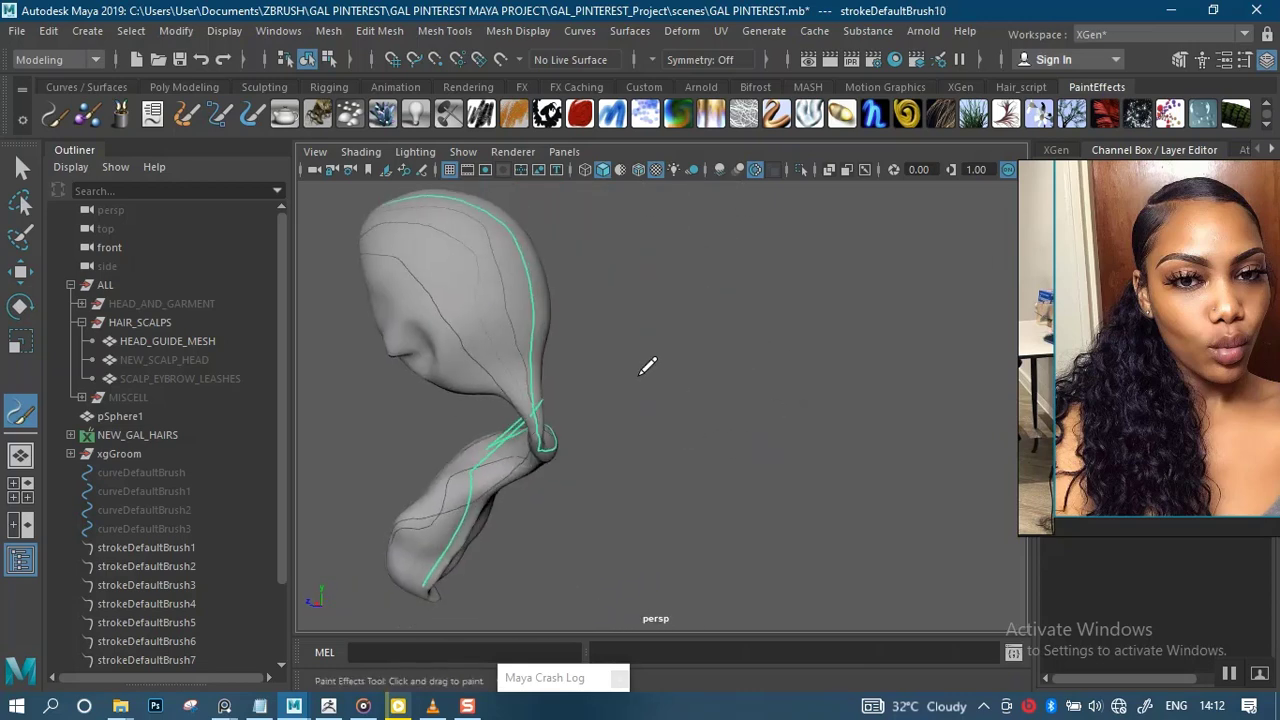
pyautogui.hotkey('ctrl', 'z')
# Paint a stroke from the top of the head down the back and around the curl of the ponytail
pyautogui.moveTo(577, 417)
pyautogui.keyDown('alt'); pyautogui.mouseDown()
pyautogui.moveTo(666, 369)
pyautogui.moveTo(666, 429)
pyautogui.moveTo(563, 440)
pyautogui.moveTo(586, 380)
pyautogui.moveTo(574, 369)
pyautogui.moveTo(600, 380)
pyautogui.moveTo(596, 353)
pyautogui.mouseUp(); pyautogui.keyUp('alt')
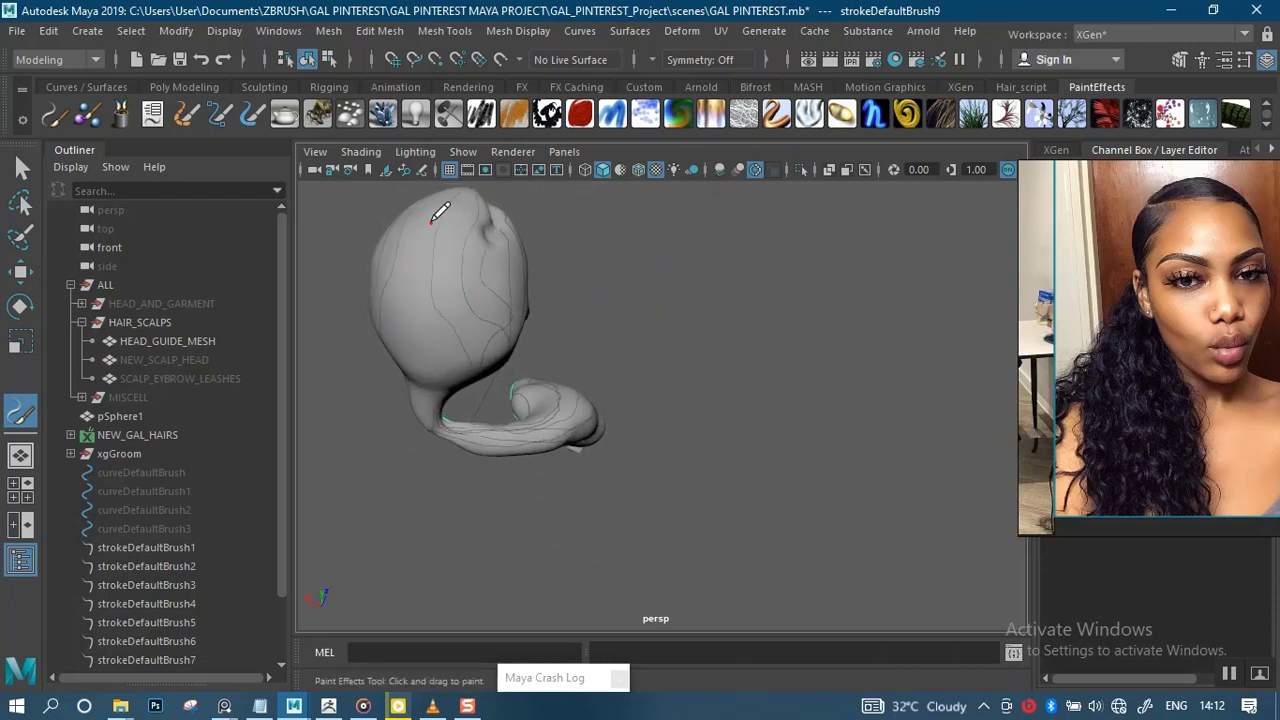
pyautogui.keyDown('alt'); pyautogui.moveTo(600, 291); pyautogui.dragTo(598, 336, button='middle'); pyautogui.keyUp('alt')
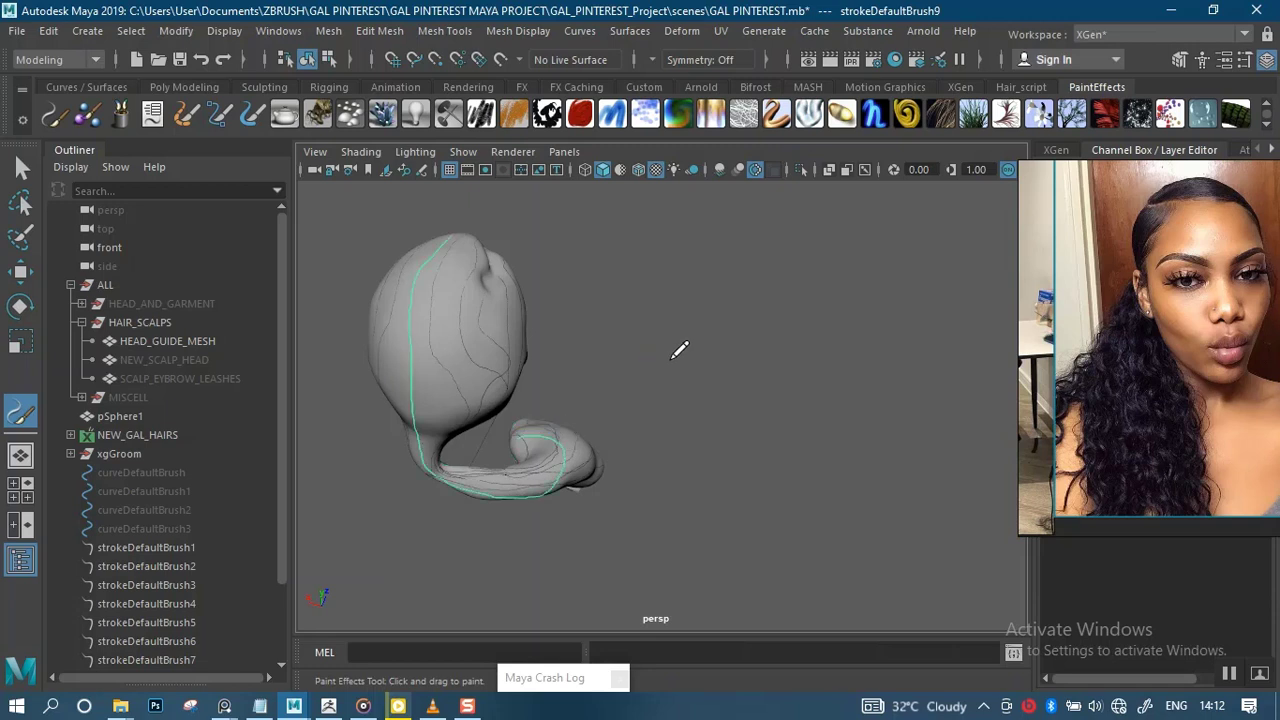
# Paint two more guide strokes down the side and back of the head into the ponytail, one starting at the front hairline
pyautogui.moveTo(711, 362)
pyautogui.keyDown('alt'); pyautogui.mouseDown()
pyautogui.moveTo(800, 271)
pyautogui.moveTo(629, 340)
pyautogui.moveTo(746, 326)
pyautogui.moveTo(666, 337)
pyautogui.moveTo(724, 397)
pyautogui.moveTo(714, 323)
pyautogui.moveTo(729, 357)
pyautogui.moveTo(691, 343)
pyautogui.moveTo(718, 414)
pyautogui.moveTo(586, 283)
pyautogui.moveTo(703, 334)
pyautogui.moveTo(636, 292)
pyautogui.moveTo(680, 349)
pyautogui.moveTo(689, 340)
pyautogui.moveTo(634, 286)
pyautogui.mouseUp(); pyautogui.keyUp('alt')
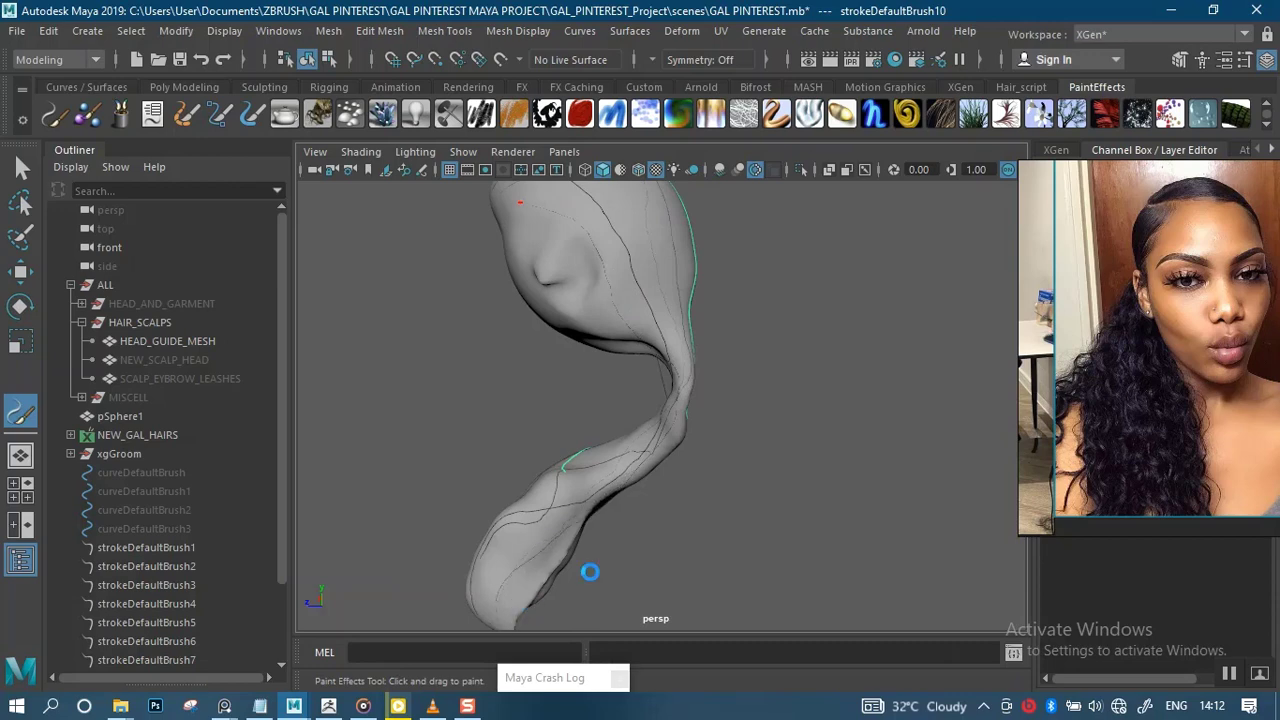
pyautogui.keyDown('alt'); pyautogui.moveTo(749, 429); pyautogui.dragTo(735, 329); pyautogui.keyUp('alt')
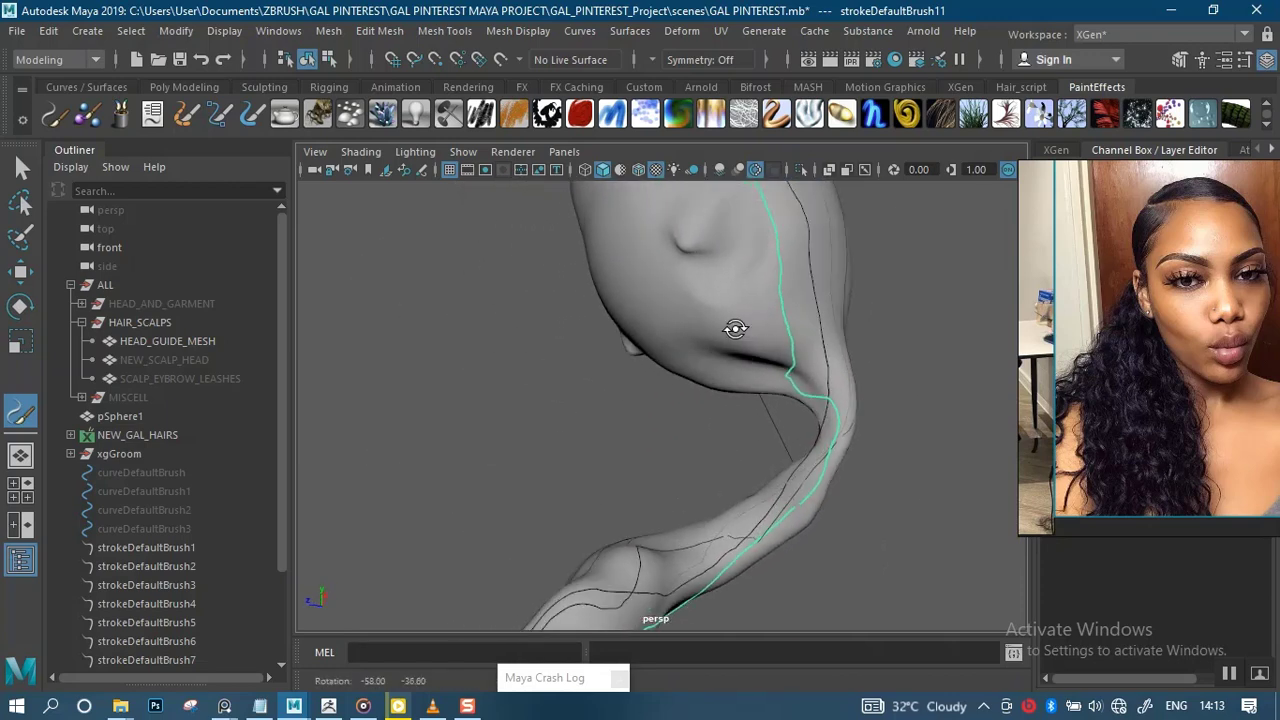
pyautogui.keyDown('alt'); pyautogui.moveTo(735, 329); pyautogui.dragTo(694, 271, button='middle'); pyautogui.keyUp('alt')
pyautogui.moveTo(694, 271)
pyautogui.keyDown('alt'); pyautogui.mouseDown()
pyautogui.moveTo(720, 378)
pyautogui.moveTo(697, 347)
pyautogui.moveTo(740, 322)
pyautogui.mouseUp(); pyautogui.keyUp('alt')
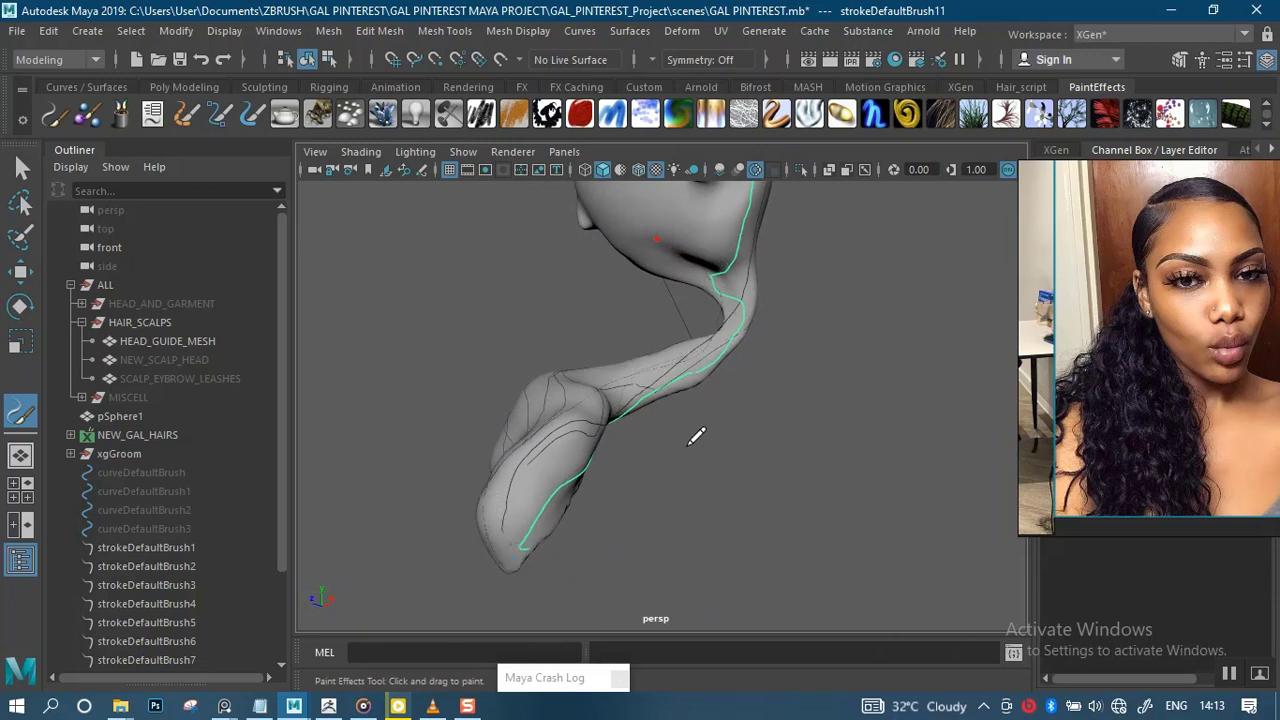
# Paint two further strokes lower on the head, running past the nape and along the outer side of the ponytail
pyautogui.keyDown('alt'); pyautogui.moveTo(726, 440); pyautogui.dragTo(426, 436); pyautogui.keyUp('alt')
pyautogui.keyDown('alt'); pyautogui.moveTo(759, 376); pyautogui.dragTo(608, 386, button='middle'); pyautogui.keyUp('alt')
pyautogui.keyDown('alt'); pyautogui.moveTo(608, 386); pyautogui.dragTo(696, 485, button='right'); pyautogui.keyUp('alt')
pyautogui.moveTo(646, 364)
pyautogui.keyDown('alt'); pyautogui.mouseDown()
pyautogui.moveTo(543, 356)
pyautogui.moveTo(495, 370)
pyautogui.moveTo(600, 355)
pyautogui.moveTo(623, 400)
pyautogui.moveTo(642, 387)
pyautogui.moveTo(580, 374)
pyautogui.moveTo(698, 379)
pyautogui.moveTo(643, 431)
pyautogui.moveTo(609, 391)
pyautogui.moveTo(669, 366)
pyautogui.moveTo(636, 378)
pyautogui.moveTo(651, 386)
pyautogui.moveTo(609, 451)
pyautogui.moveTo(651, 341)
pyautogui.moveTo(634, 334)
pyautogui.moveTo(620, 262)
pyautogui.mouseUp(); pyautogui.keyUp('alt')
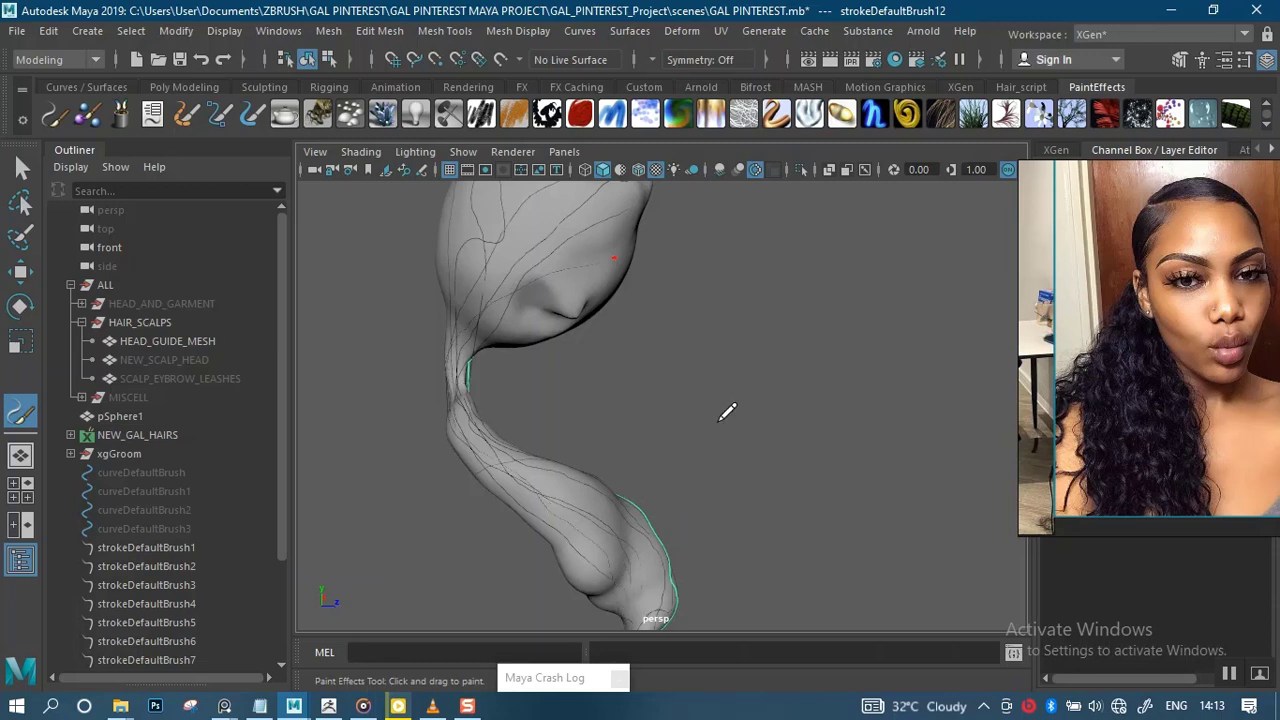
pyautogui.moveTo(759, 428)
pyautogui.keyDown('alt'); pyautogui.mouseDown()
pyautogui.moveTo(729, 349)
pyautogui.moveTo(737, 480)
pyautogui.moveTo(737, 365)
pyautogui.moveTo(580, 354)
pyautogui.moveTo(523, 389)
pyautogui.moveTo(666, 406)
pyautogui.moveTo(440, 380)
pyautogui.moveTo(697, 386)
pyautogui.moveTo(600, 384)
pyautogui.moveTo(683, 346)
pyautogui.moveTo(574, 291)
pyautogui.moveTo(752, 343)
pyautogui.moveTo(640, 394)
pyautogui.mouseUp(); pyautogui.keyUp('alt')
pyautogui.keyDown('alt'); pyautogui.moveTo(640, 394); pyautogui.dragTo(700, 445, button='right'); pyautogui.keyUp('alt')
# Select the straight stroke bridging the gap between the head and the ponytail and inspect its path
pyautogui.press('q')
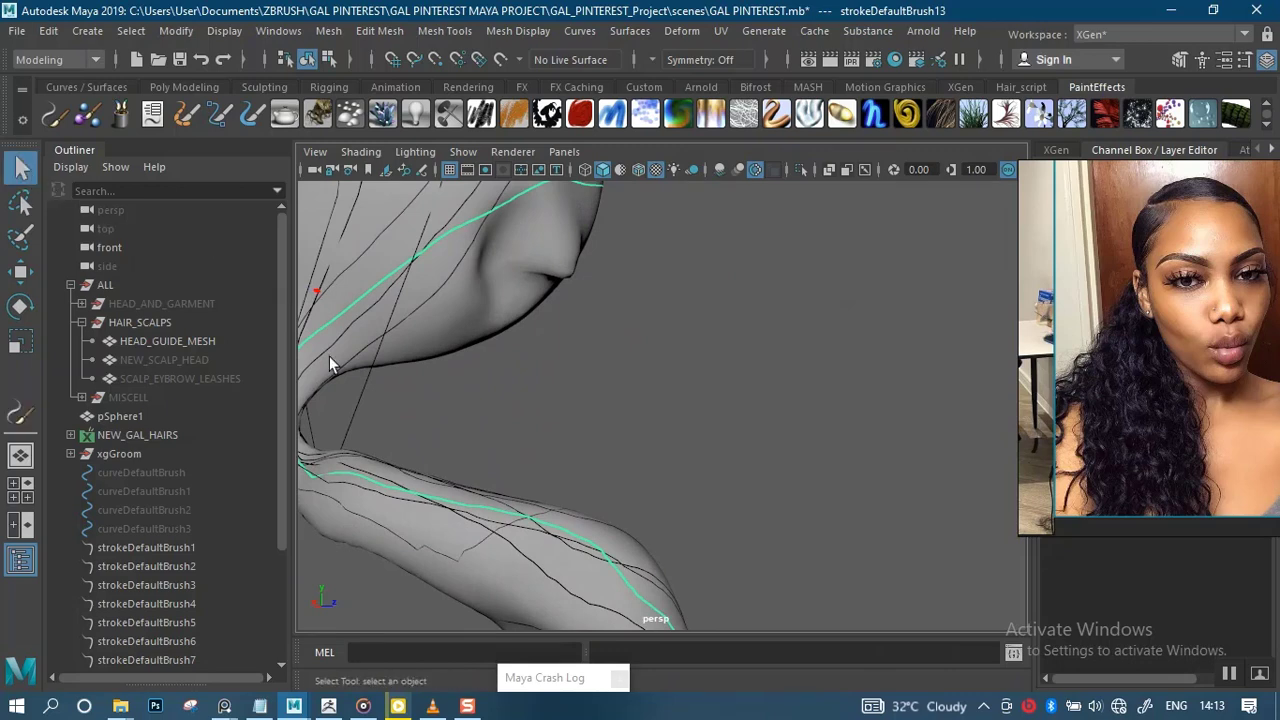
pyautogui.click(347, 403)
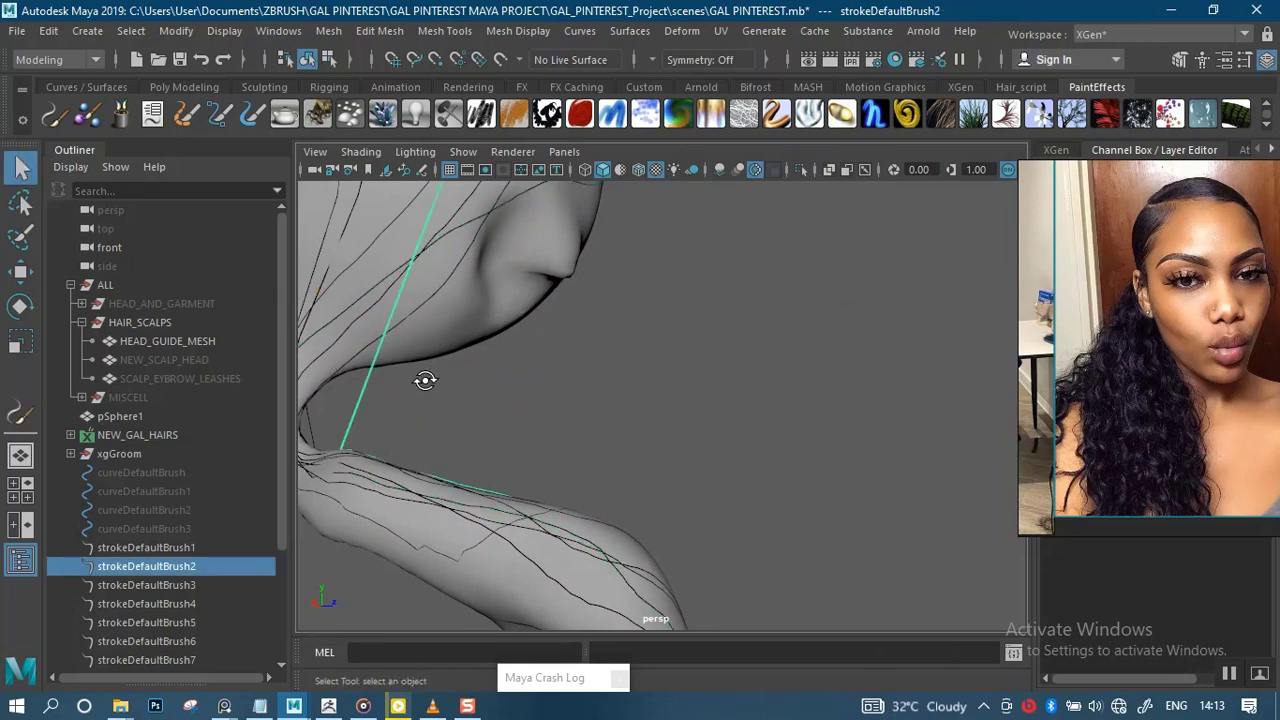
pyautogui.moveTo(425, 380)
pyautogui.keyDown('alt'); pyautogui.mouseDown()
pyautogui.moveTo(434, 354)
pyautogui.moveTo(477, 369)
pyautogui.moveTo(471, 386)
pyautogui.moveTo(484, 378)
pyautogui.moveTo(537, 314)
pyautogui.moveTo(514, 320)
pyautogui.moveTo(549, 335)
pyautogui.moveTo(543, 229)
pyautogui.moveTo(580, 331)
pyautogui.moveTo(760, 277)
pyautogui.moveTo(614, 340)
pyautogui.moveTo(374, 300)
pyautogui.moveTo(491, 283)
pyautogui.moveTo(496, 298)
pyautogui.moveTo(631, 289)
pyautogui.moveTo(574, 309)
pyautogui.moveTo(592, 346)
pyautogui.moveTo(469, 391)
pyautogui.moveTo(634, 343)
pyautogui.moveTo(571, 343)
pyautogui.moveTo(417, 283)
pyautogui.moveTo(593, 311)
pyautogui.moveTo(694, 291)
pyautogui.moveTo(654, 254)
pyautogui.moveTo(634, 337)
pyautogui.moveTo(652, 357)
pyautogui.moveTo(677, 289)
pyautogui.moveTo(742, 291)
pyautogui.moveTo(534, 334)
pyautogui.moveTo(557, 340)
pyautogui.moveTo(343, 290)
pyautogui.mouseUp(); pyautogui.keyUp('alt')
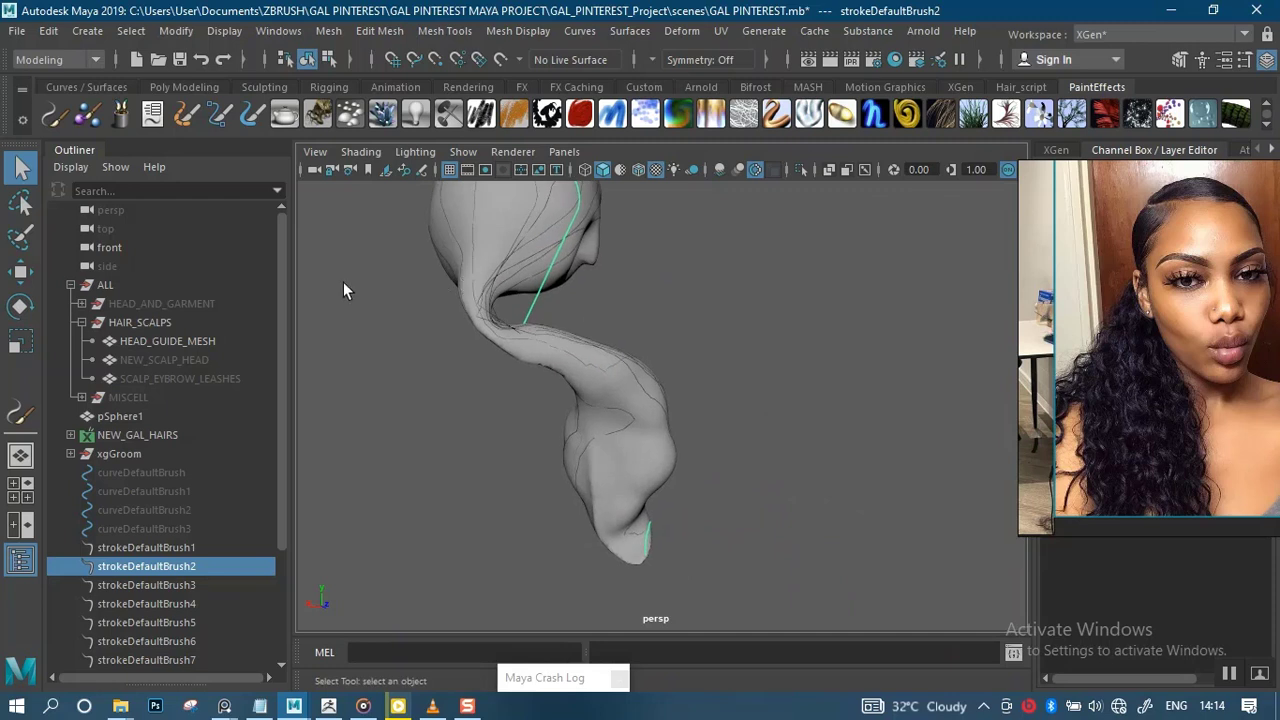
# Paint a Paint Effects stroke between the ponytail tip and the middle of the back of the head
pyautogui.click(56, 118)
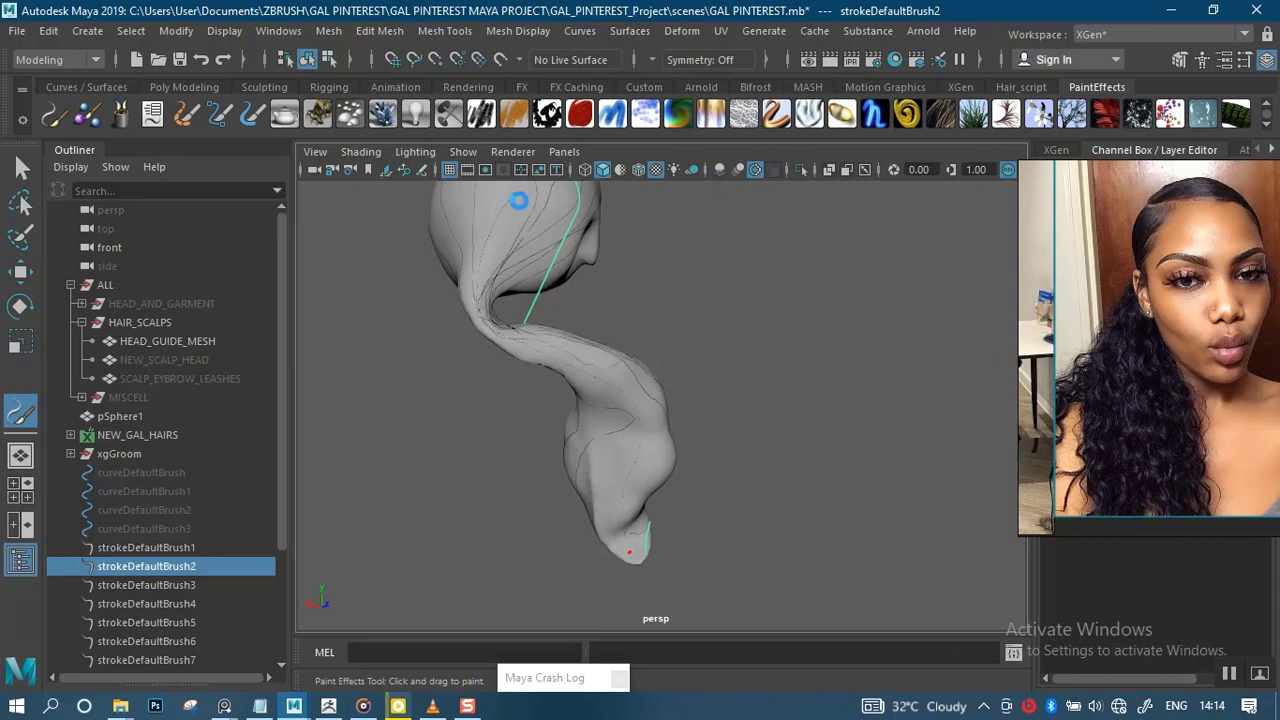
pyautogui.hotkey('ctrl', 'z')
pyautogui.keyDown('alt'); pyautogui.moveTo(713, 338); pyautogui.dragTo(668, 480, button='middle'); pyautogui.keyUp('alt')
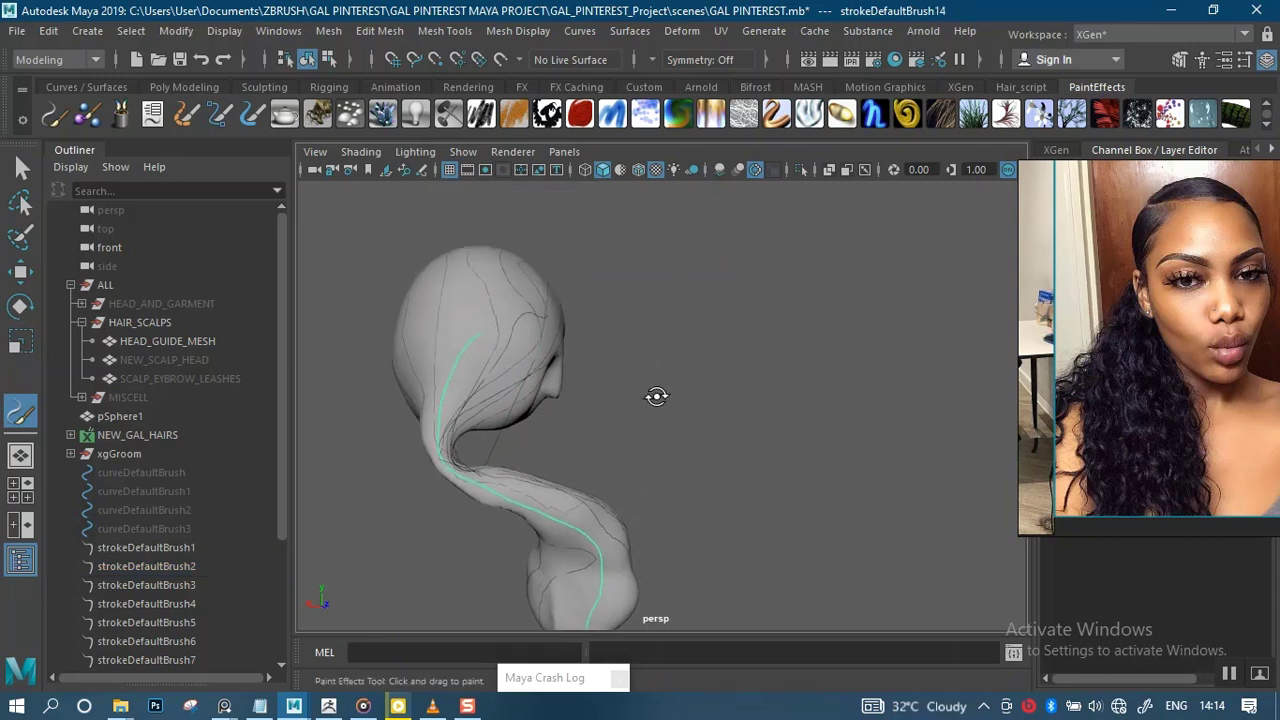
# Paint a stroke from the opposite side of the head, behind the existing strokes, down to the ponytail tip
pyautogui.moveTo(657, 397)
pyautogui.keyDown('alt'); pyautogui.mouseDown()
pyautogui.moveTo(707, 433)
pyautogui.moveTo(660, 277)
pyautogui.moveTo(634, 326)
pyautogui.moveTo(649, 294)
pyautogui.moveTo(623, 277)
pyautogui.moveTo(626, 323)
pyautogui.moveTo(609, 287)
pyautogui.mouseUp(); pyautogui.keyUp('alt')
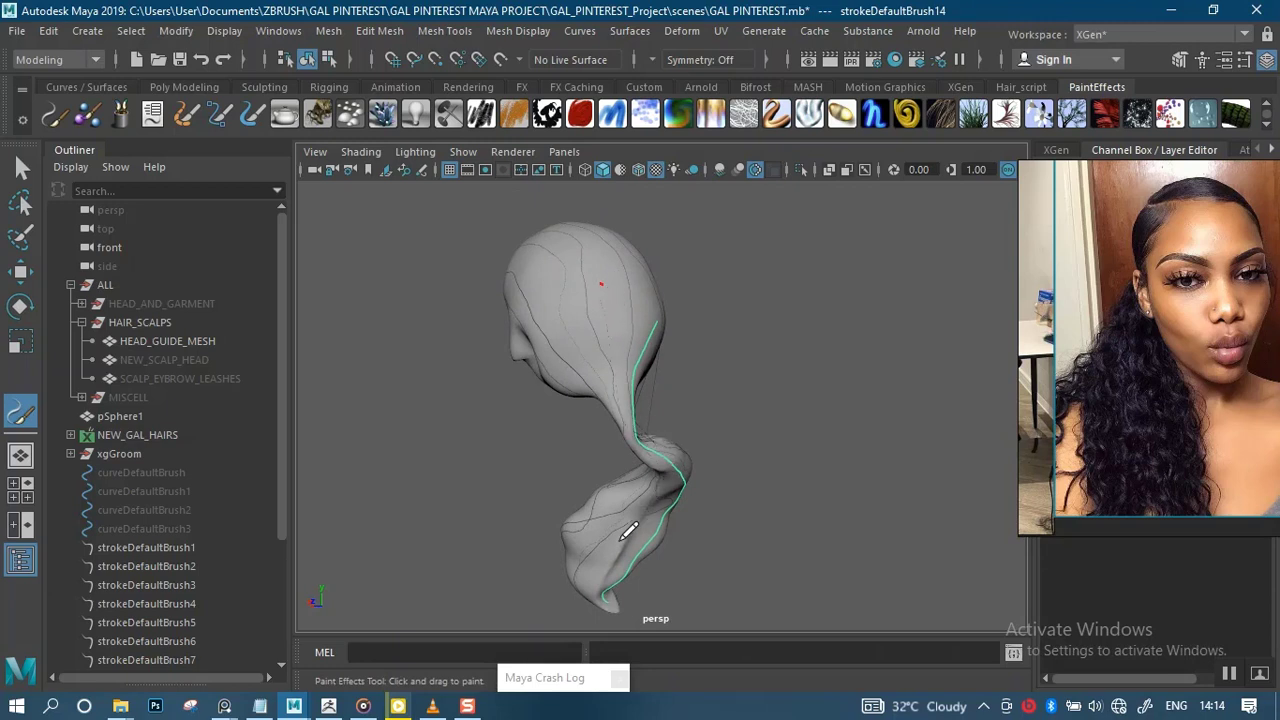
pyautogui.moveTo(662, 560); pyautogui.dragTo(666, 556)
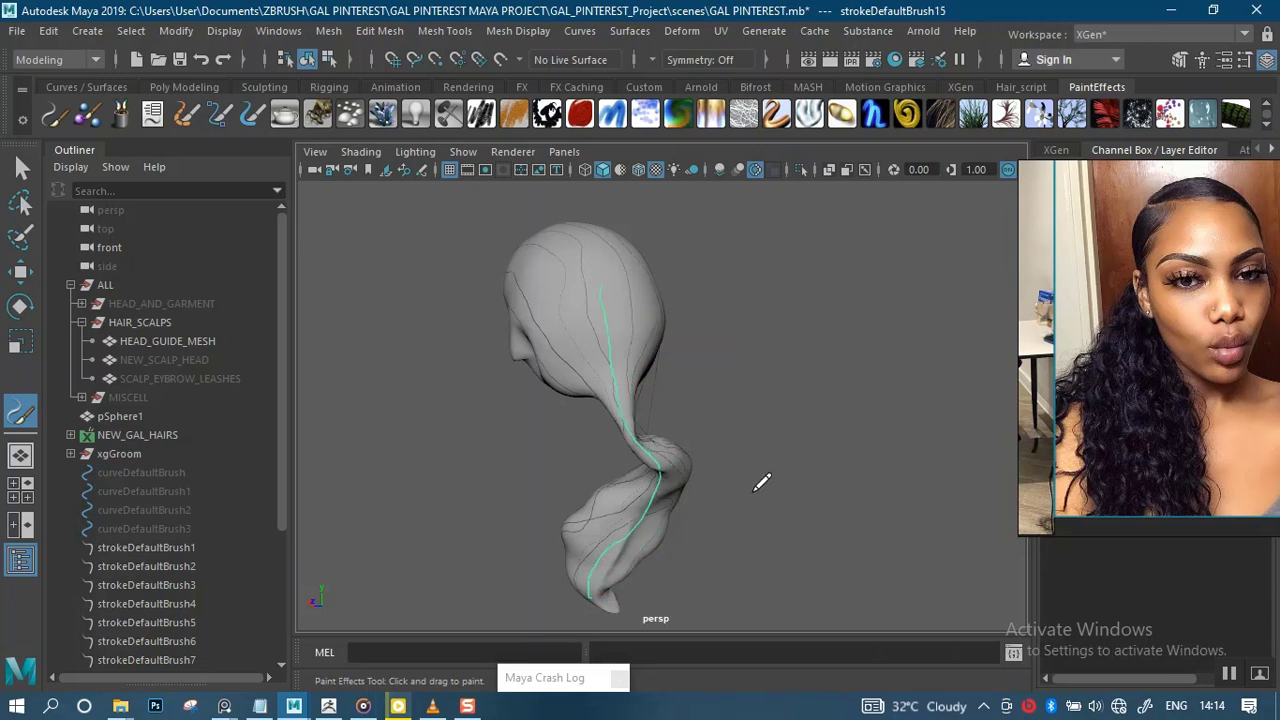
pyautogui.keyDown('alt'); pyautogui.moveTo(713, 432); pyautogui.dragTo(726, 517, button='right'); pyautogui.keyUp('alt')
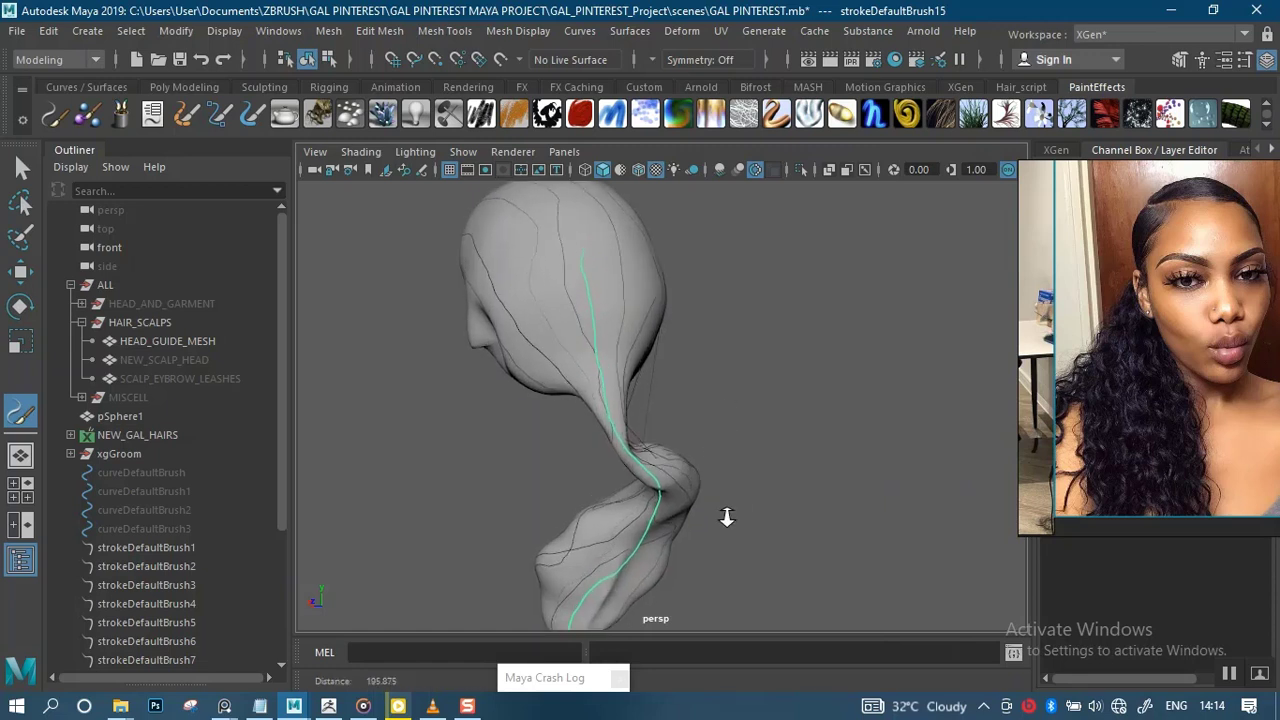
pyautogui.keyDown('alt'); pyautogui.moveTo(700, 414); pyautogui.dragTo(776, 408); pyautogui.keyUp('alt')
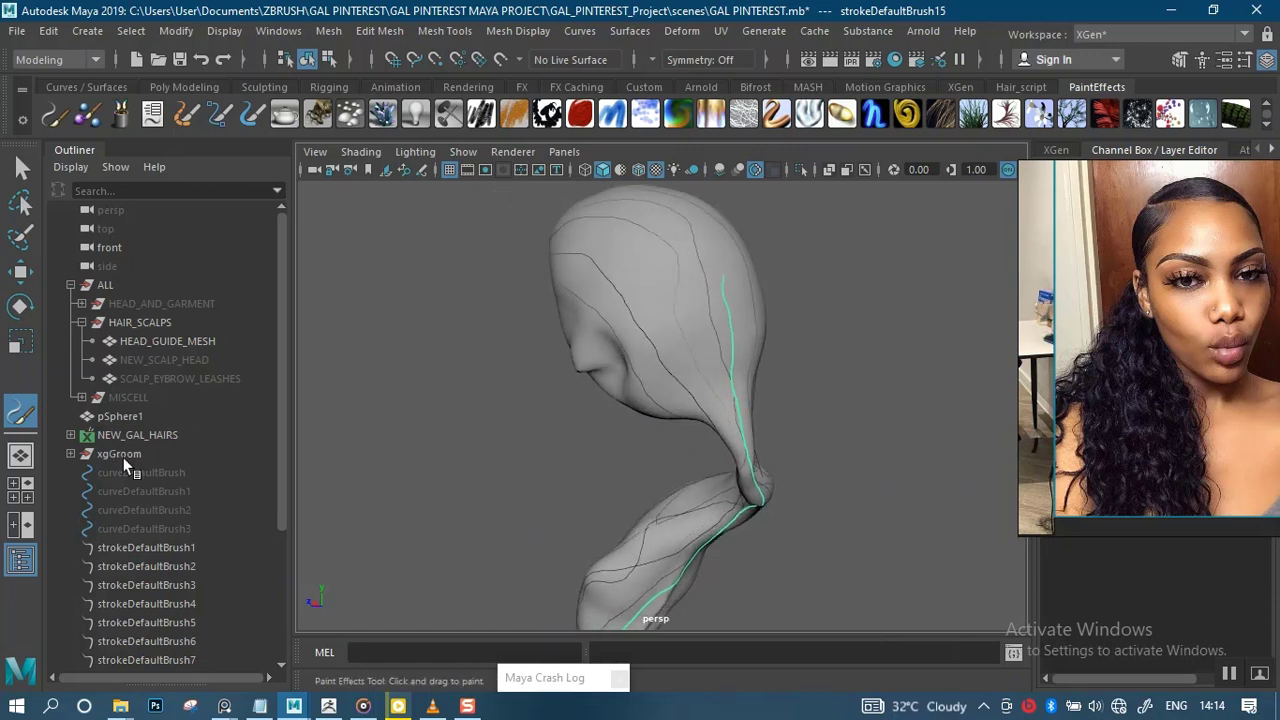
# Convert strokeDefaultBrush1 through strokeDefaultBrush15 to curves with Paint Effects to Curves and inspect the first resulting group's hierarchy
pyautogui.click(156, 547)
pyautogui.moveTo(283, 509); pyautogui.dragTo(276, 632)
pyautogui.keyDown('shift'); pyautogui.click(196, 622); pyautogui.keyUp('shift')
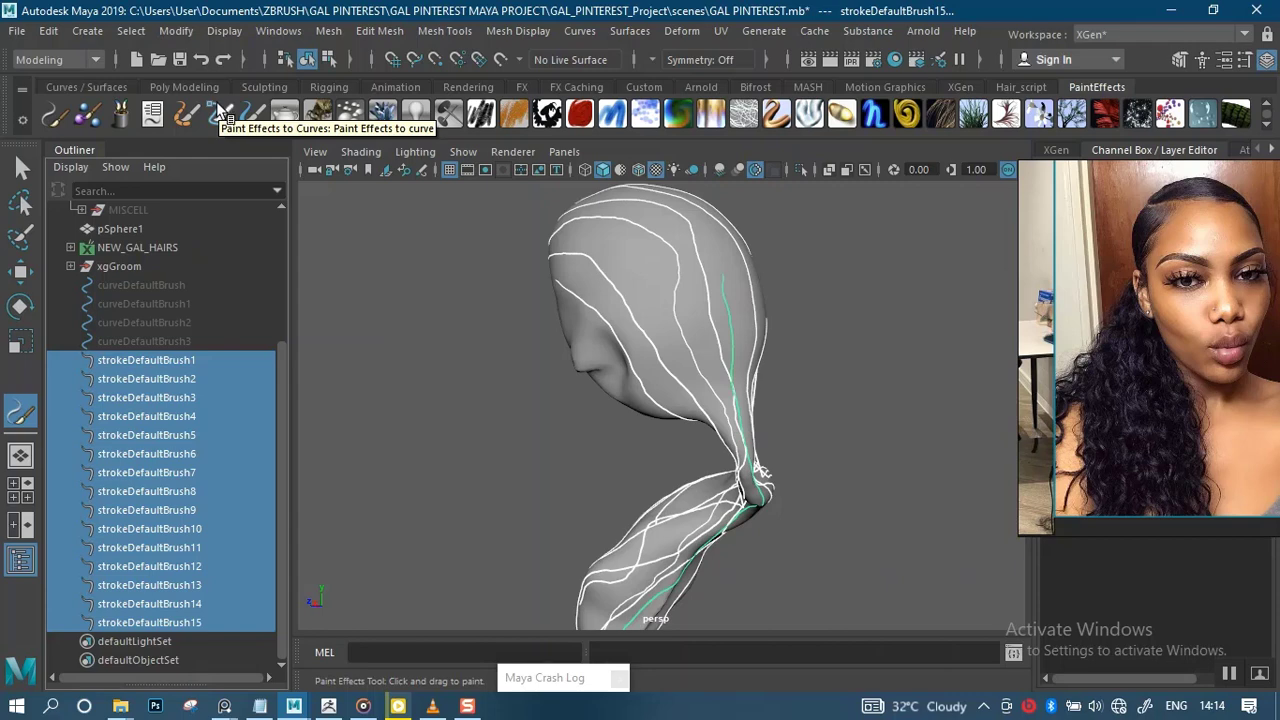
pyautogui.click(221, 115)
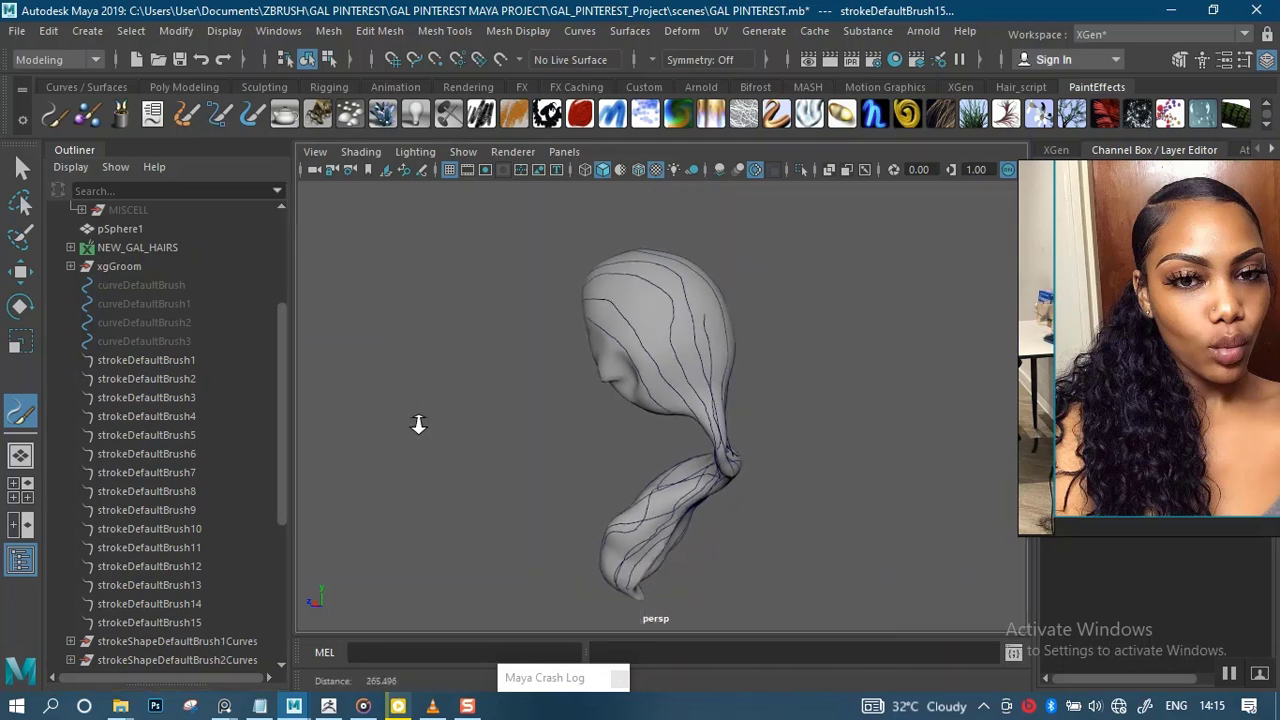
pyautogui.moveTo(278, 501); pyautogui.dragTo(278, 638)
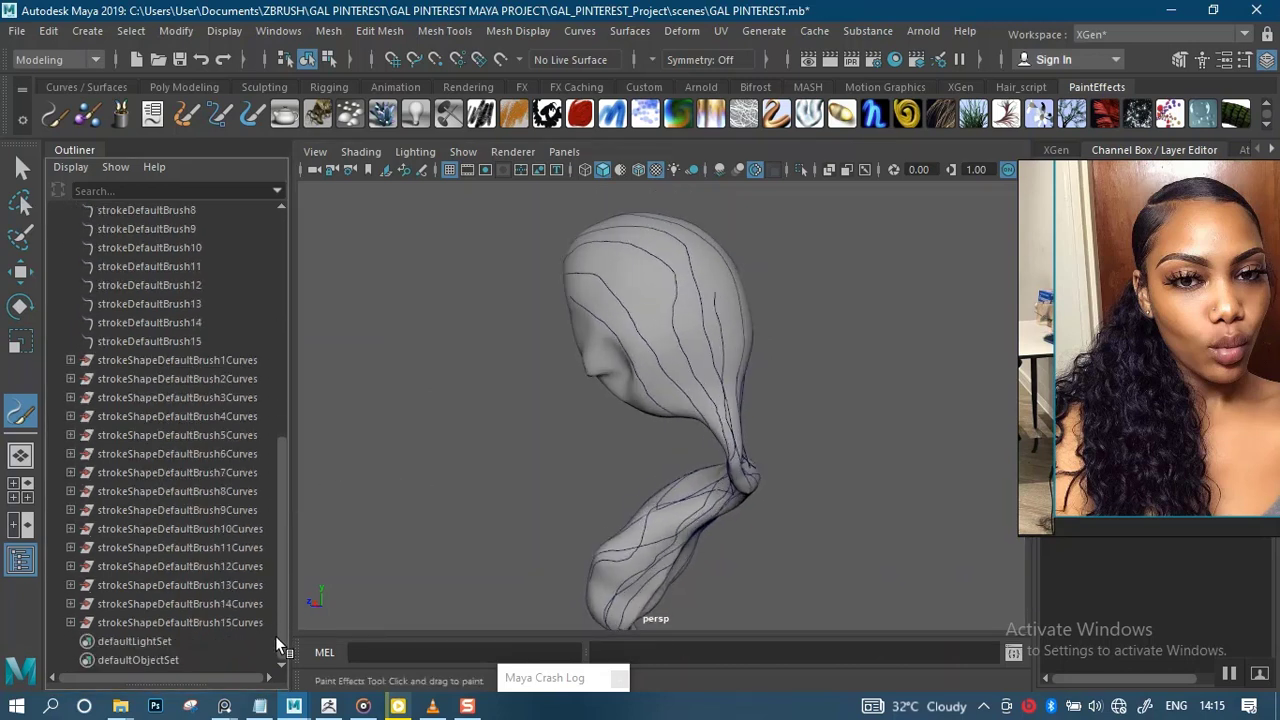
pyautogui.click(68, 360)
pyautogui.click(81, 379)
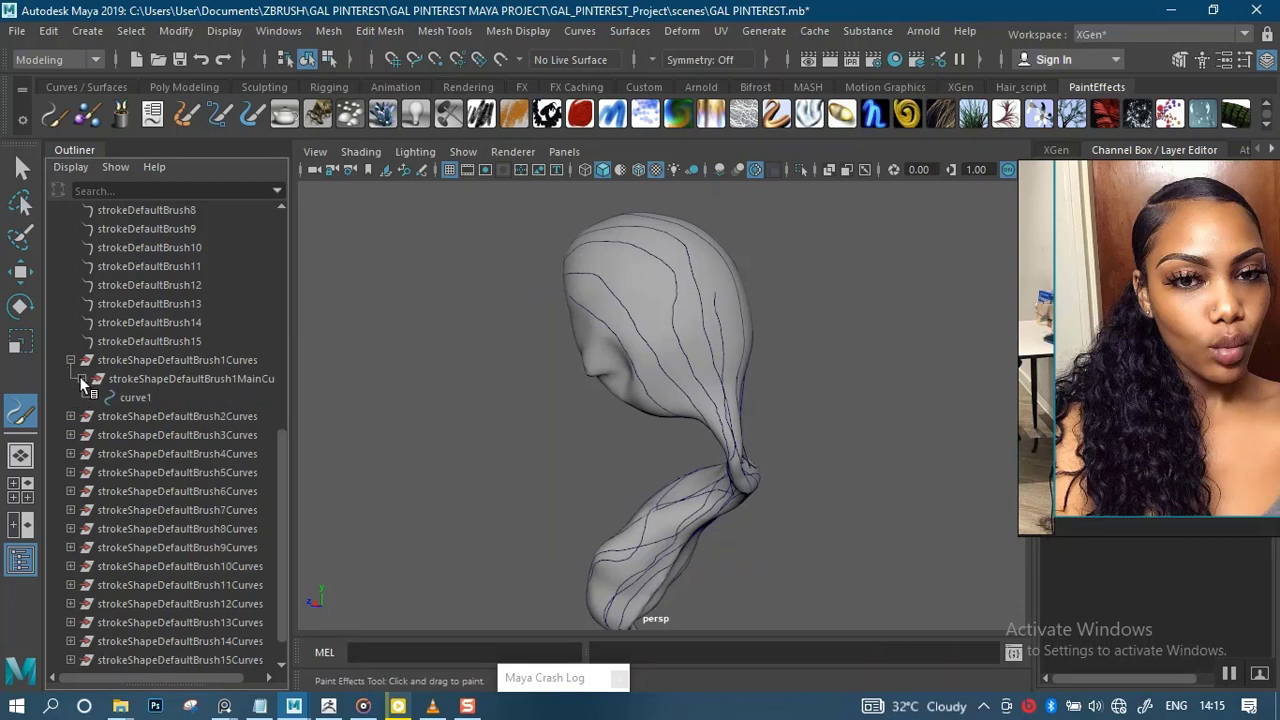
pyautogui.click(81, 378)
pyautogui.click(70, 361)
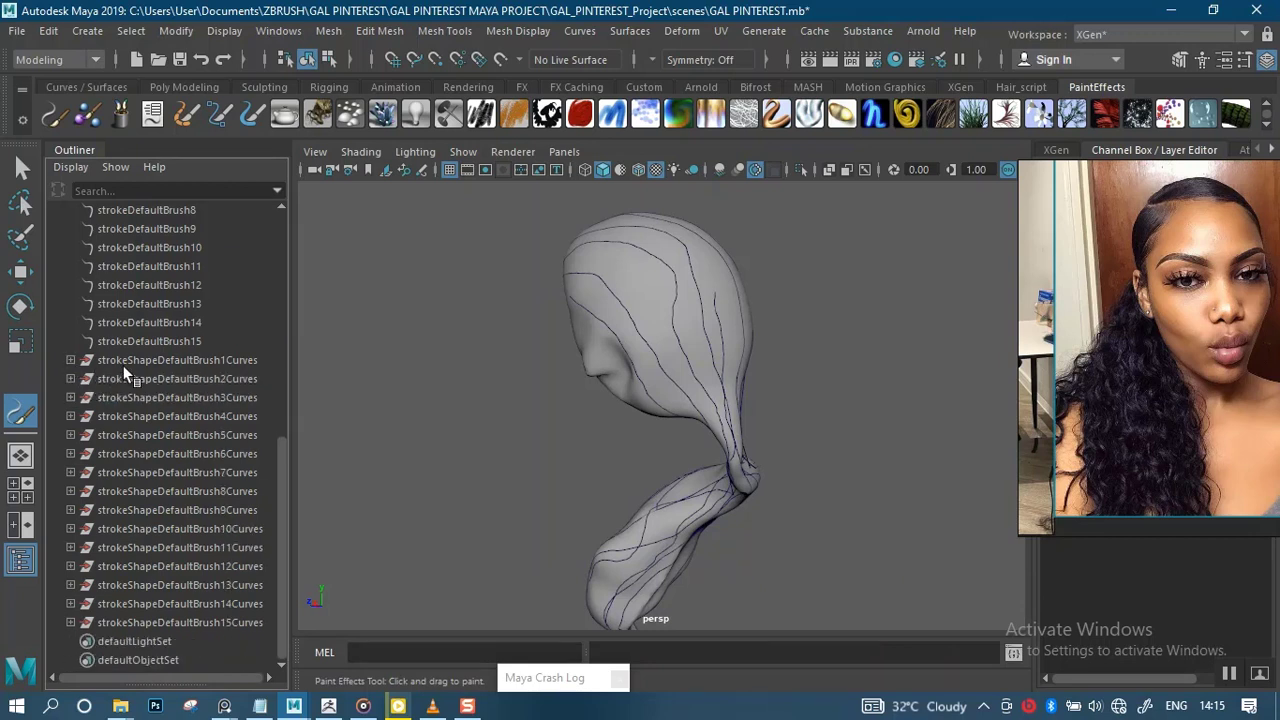
# Delete the original strokes strokeDefaultBrush1 through strokeDefaultBrush15, keeping the converted curve groups
pyautogui.click(156, 342)
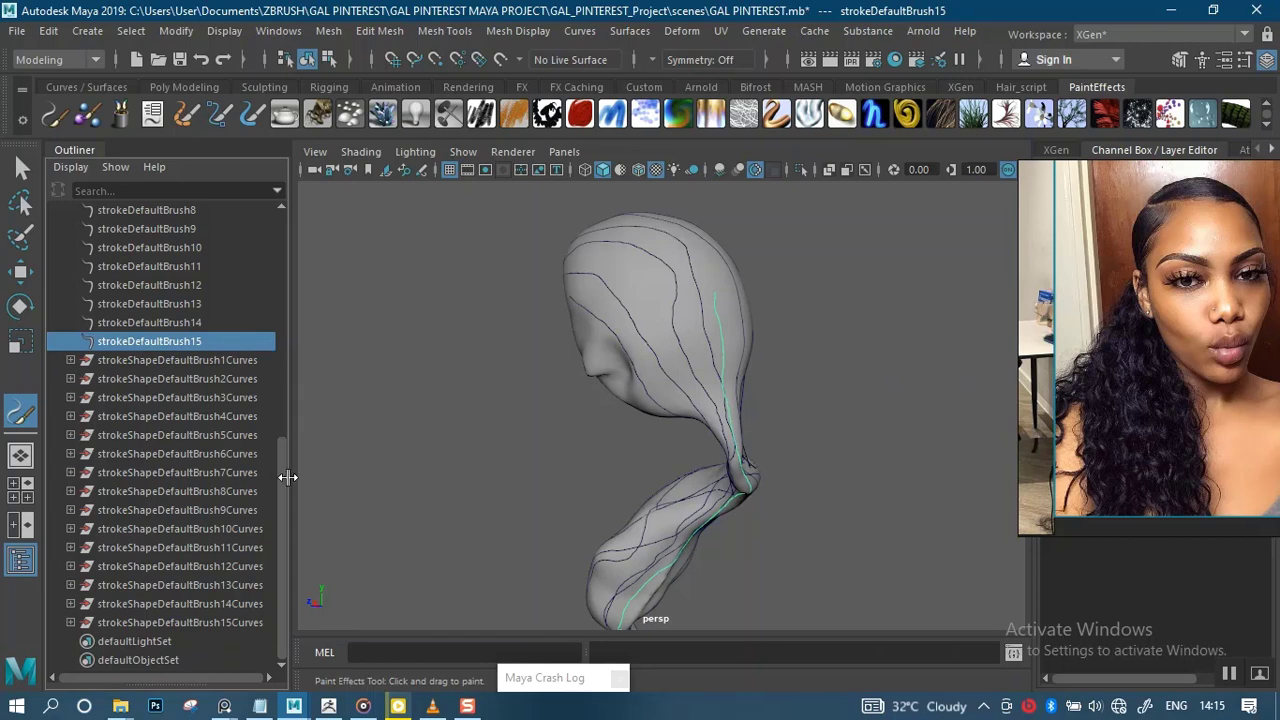
pyautogui.moveTo(280, 483); pyautogui.dragTo(234, 365)
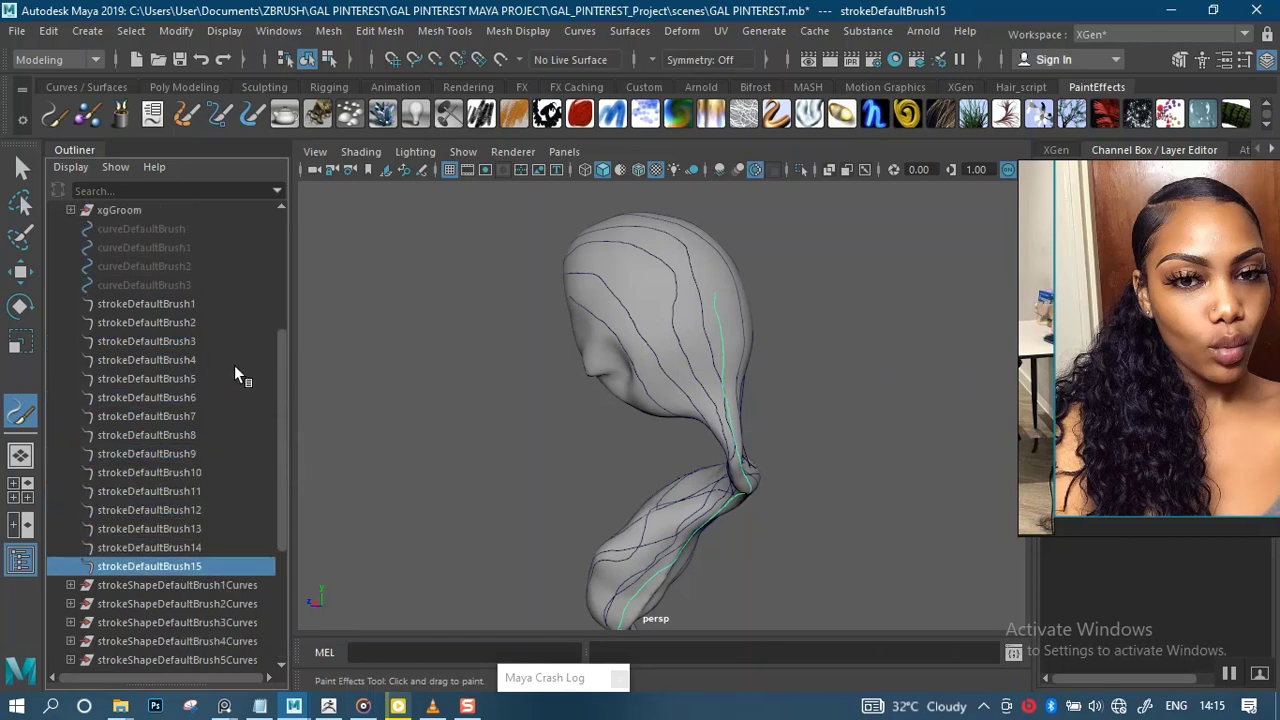
pyautogui.keyDown('shift'); pyautogui.click(177, 305); pyautogui.keyUp('shift')
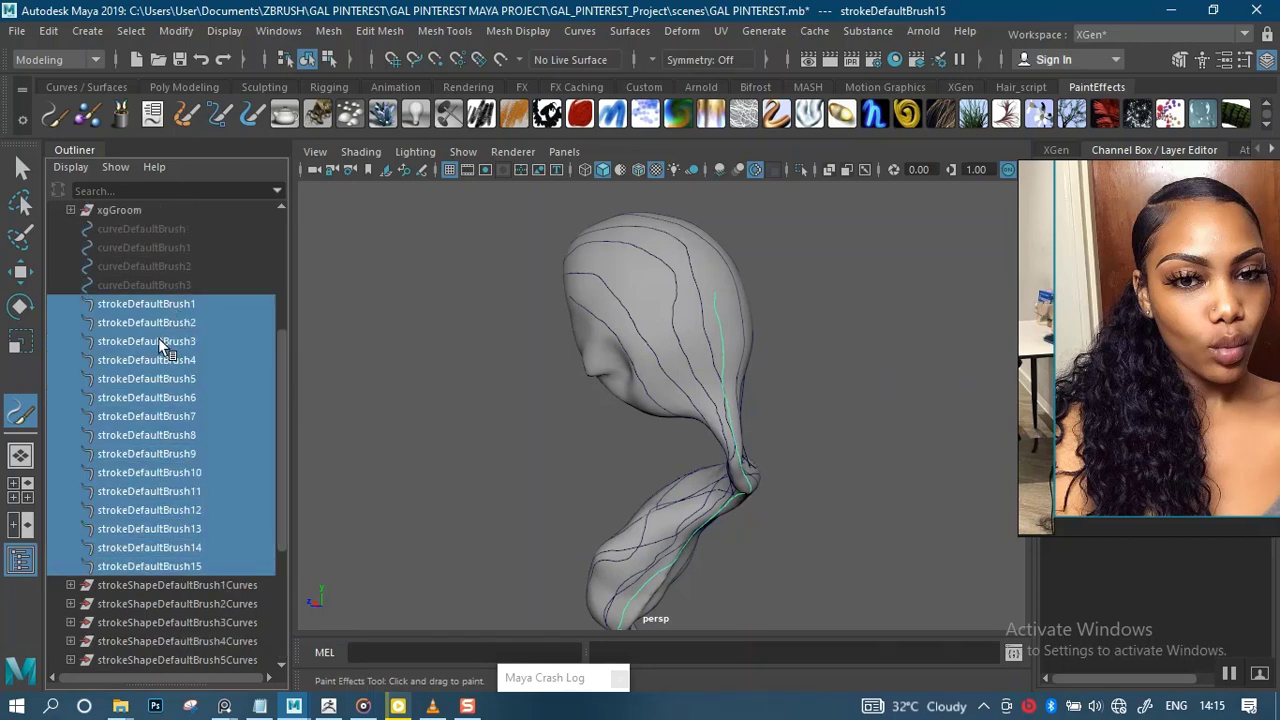
pyautogui.press('Delete')
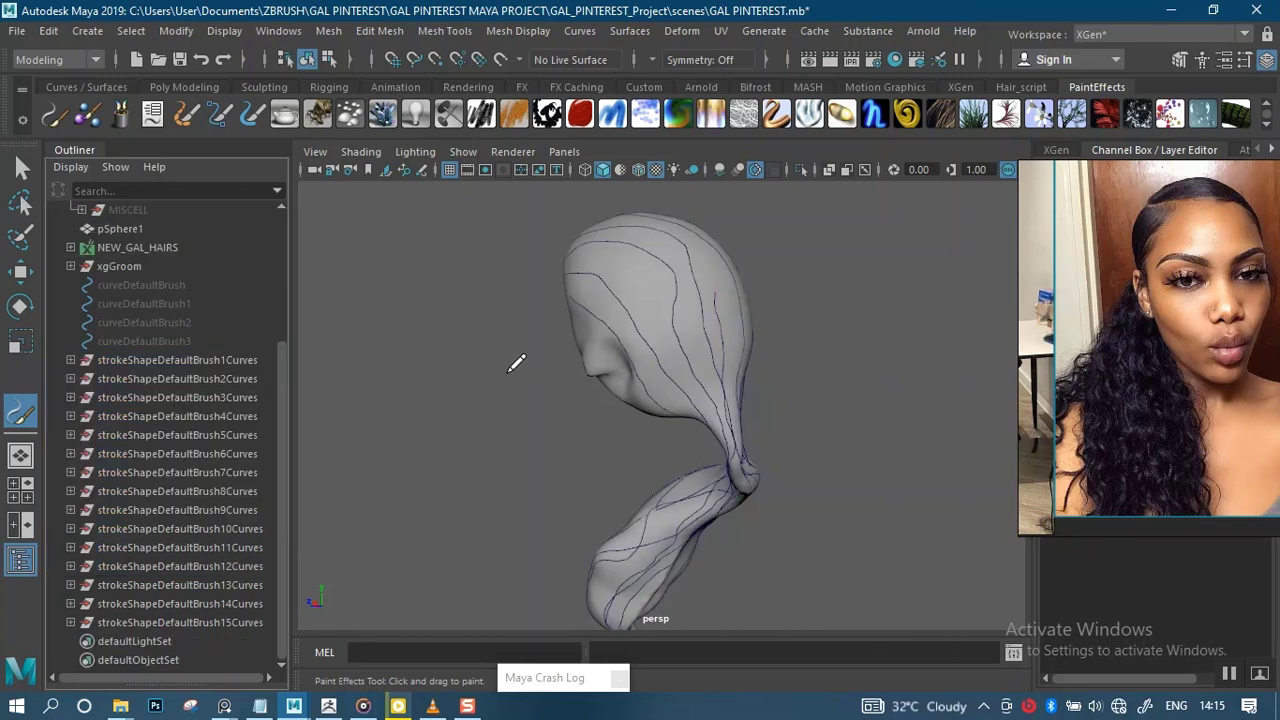
# Select all converted curves without the head guide mesh and unparent them from their groups
pyautogui.keyDown('alt'); pyautogui.moveTo(489, 397); pyautogui.dragTo(521, 435, button='right'); pyautogui.keyUp('alt')
pyautogui.keyDown('alt'); pyautogui.moveTo(474, 399); pyautogui.dragTo(445, 412); pyautogui.keyUp('alt')
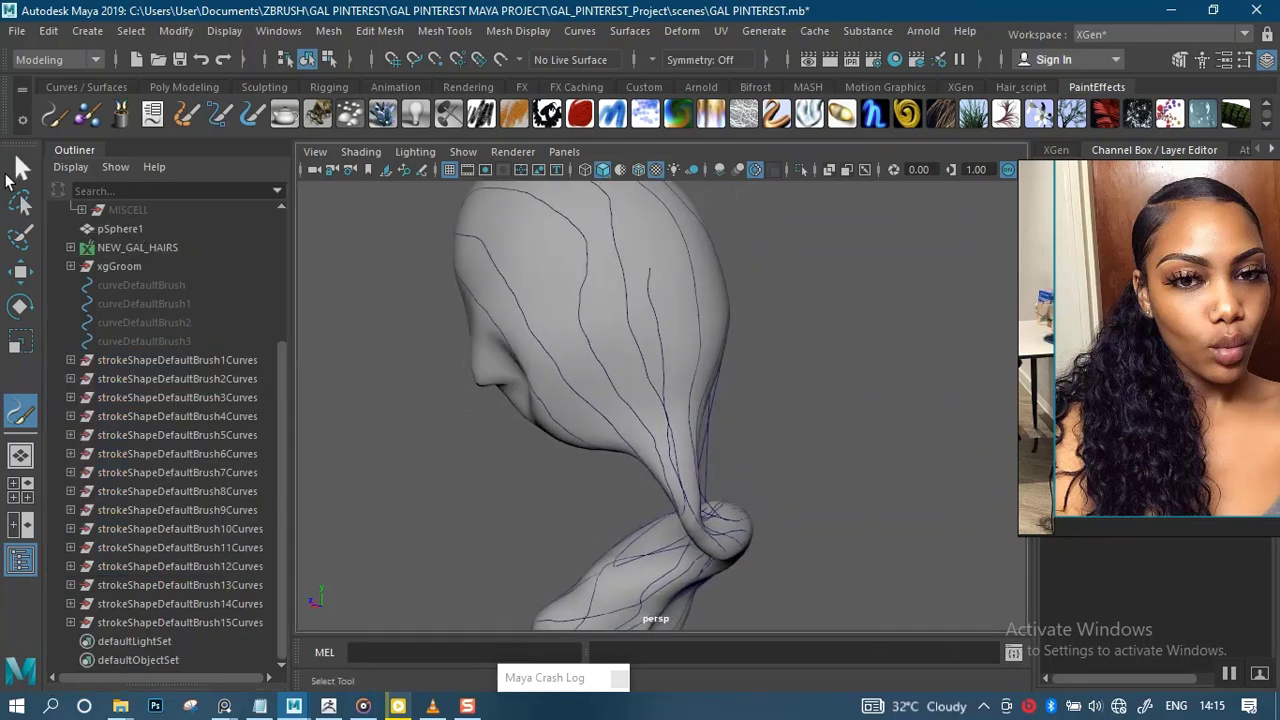
pyautogui.press('q')
pyautogui.keyDown('alt'); pyautogui.moveTo(600, 461); pyautogui.dragTo(528, 353); pyautogui.keyUp('alt')
pyautogui.moveTo(614, 380)
pyautogui.mouseDown()
pyautogui.moveTo(834, 466)
pyautogui.moveTo(674, 491)
pyautogui.moveTo(580, 463)
pyautogui.moveTo(651, 418)
pyautogui.mouseUp()
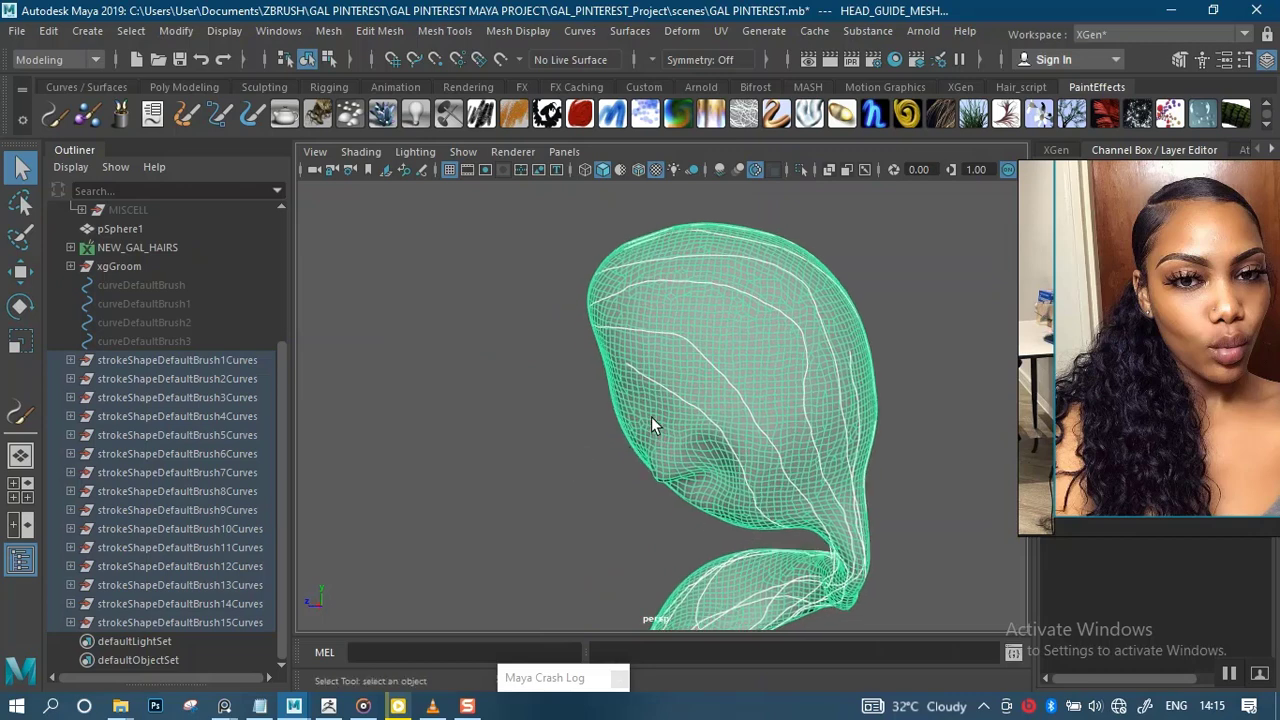
pyautogui.keyDown('shift'); pyautogui.click(631, 456); pyautogui.keyUp('shift')
pyautogui.keyDown('alt'); pyautogui.moveTo(650, 482); pyautogui.dragTo(491, 412, button='middle'); pyautogui.keyUp('alt')
pyautogui.hotkey('shift', 'p')
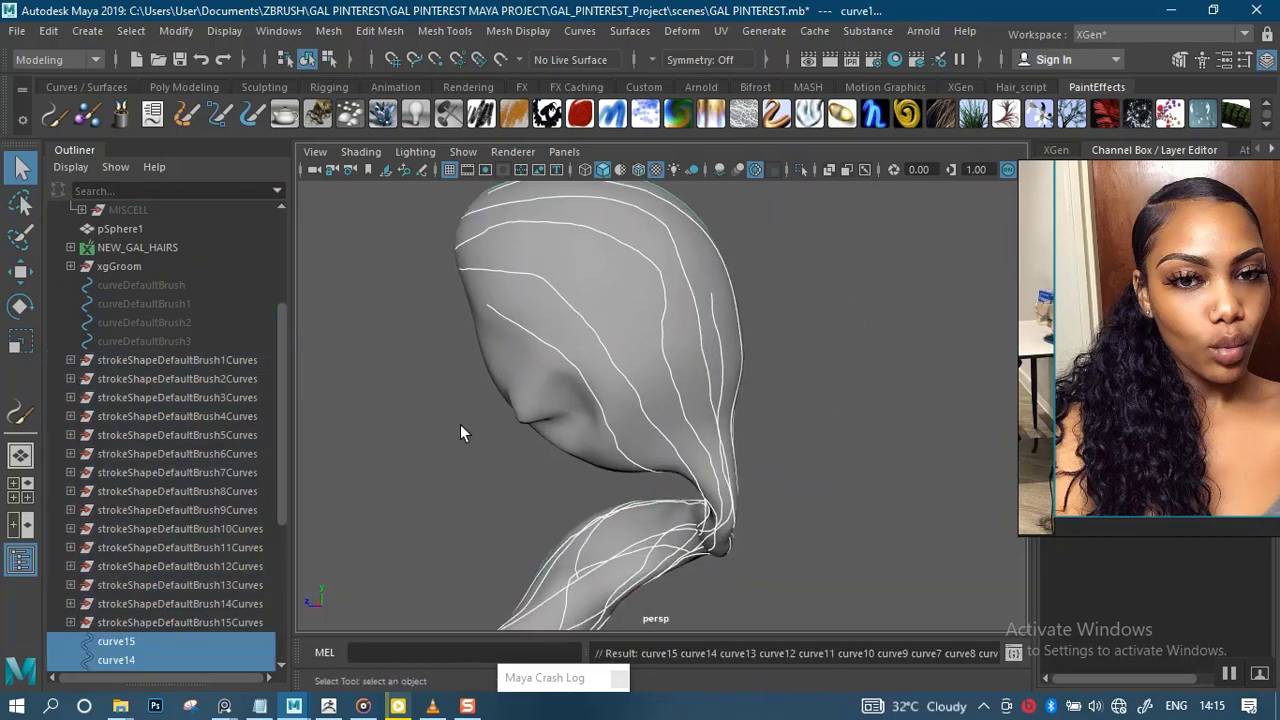
# Delete the emptied groups strokeShapeDefaultBrush1Curves through strokeShapeDefaultBrush15Curves and save the scene
pyautogui.moveTo(279, 487); pyautogui.dragTo(274, 619)
pyautogui.click(165, 343)
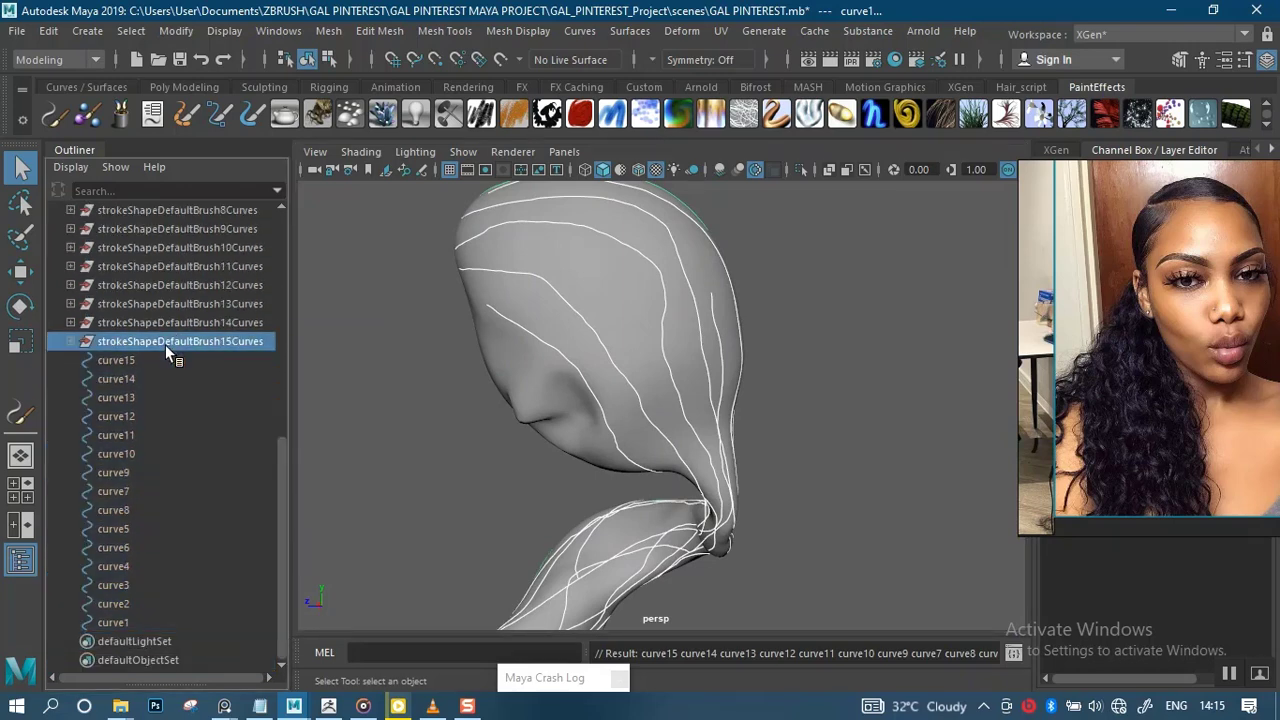
pyautogui.moveTo(275, 472); pyautogui.dragTo(276, 380)
pyautogui.keyDown('shift'); pyautogui.click(215, 268); pyautogui.keyUp('shift')
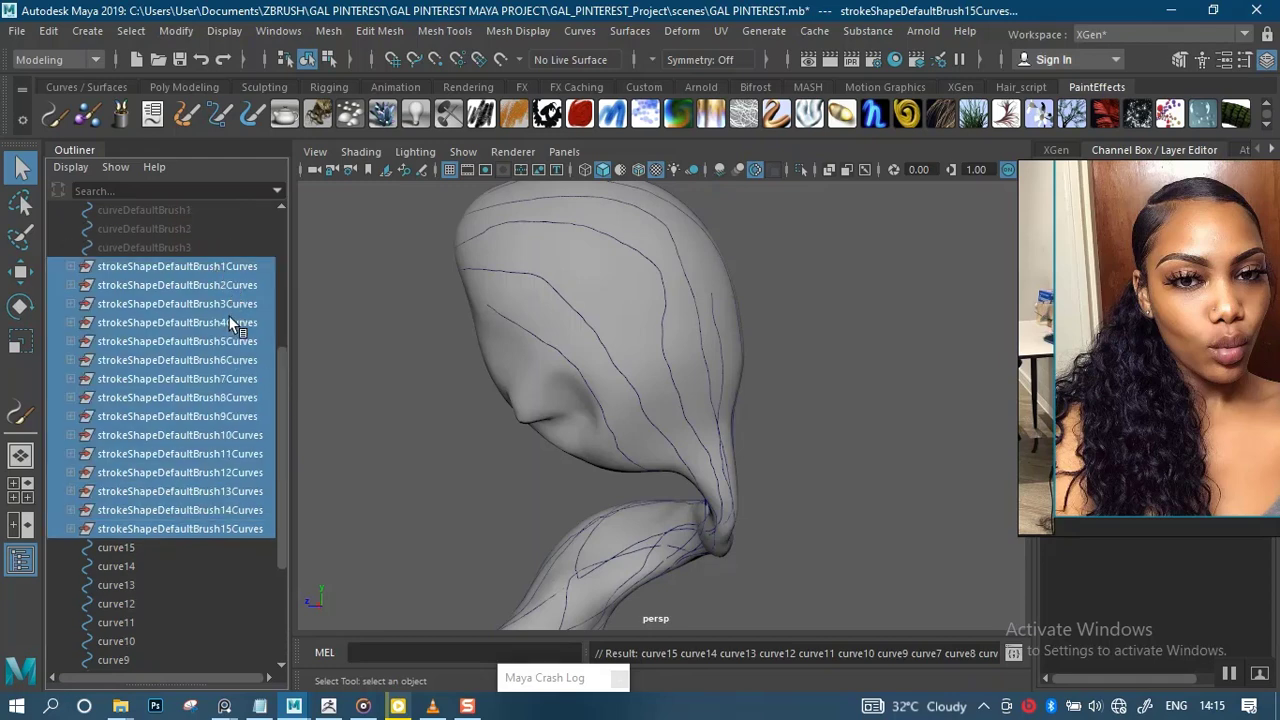
pyautogui.press('Delete')
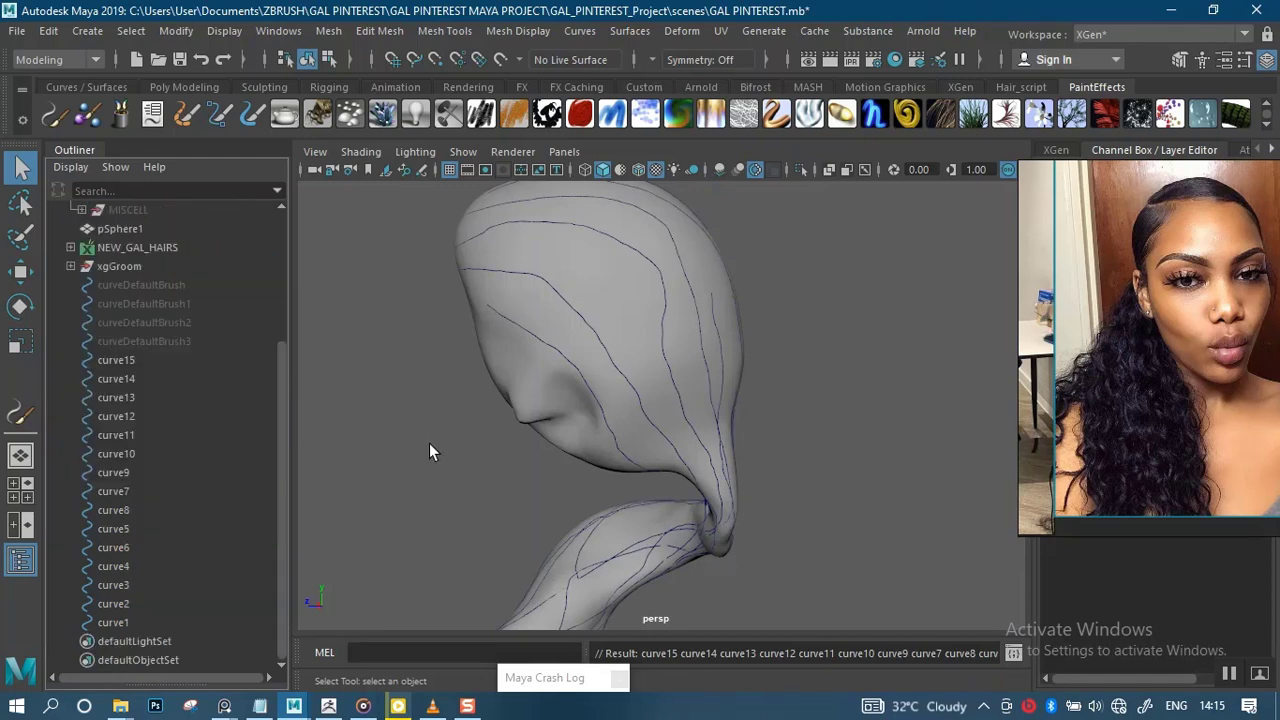
pyautogui.hotkey('ctrl', 's')
# Select curve2, which cuts straight across the gap between head and ponytail, and switch it to Control Vertex editing
pyautogui.keyDown('alt'); pyautogui.moveTo(525, 507); pyautogui.dragTo(704, 400); pyautogui.keyUp('alt')
pyautogui.keyDown('alt'); pyautogui.moveTo(704, 400); pyautogui.dragTo(721, 500, button='right'); pyautogui.keyUp('alt')
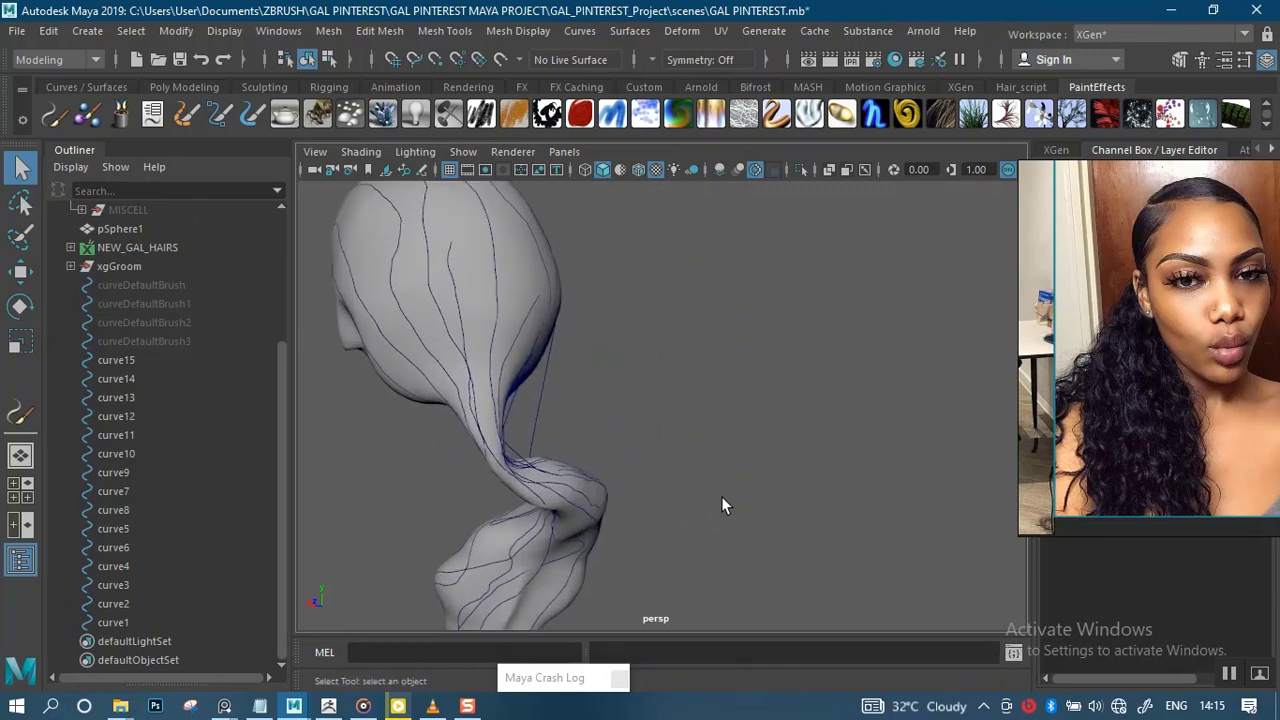
pyautogui.keyDown('alt'); pyautogui.moveTo(721, 500); pyautogui.dragTo(630, 436); pyautogui.keyUp('alt')
pyautogui.keyDown('alt'); pyautogui.moveTo(712, 427); pyautogui.dragTo(785, 448, button='middle'); pyautogui.keyUp('alt')
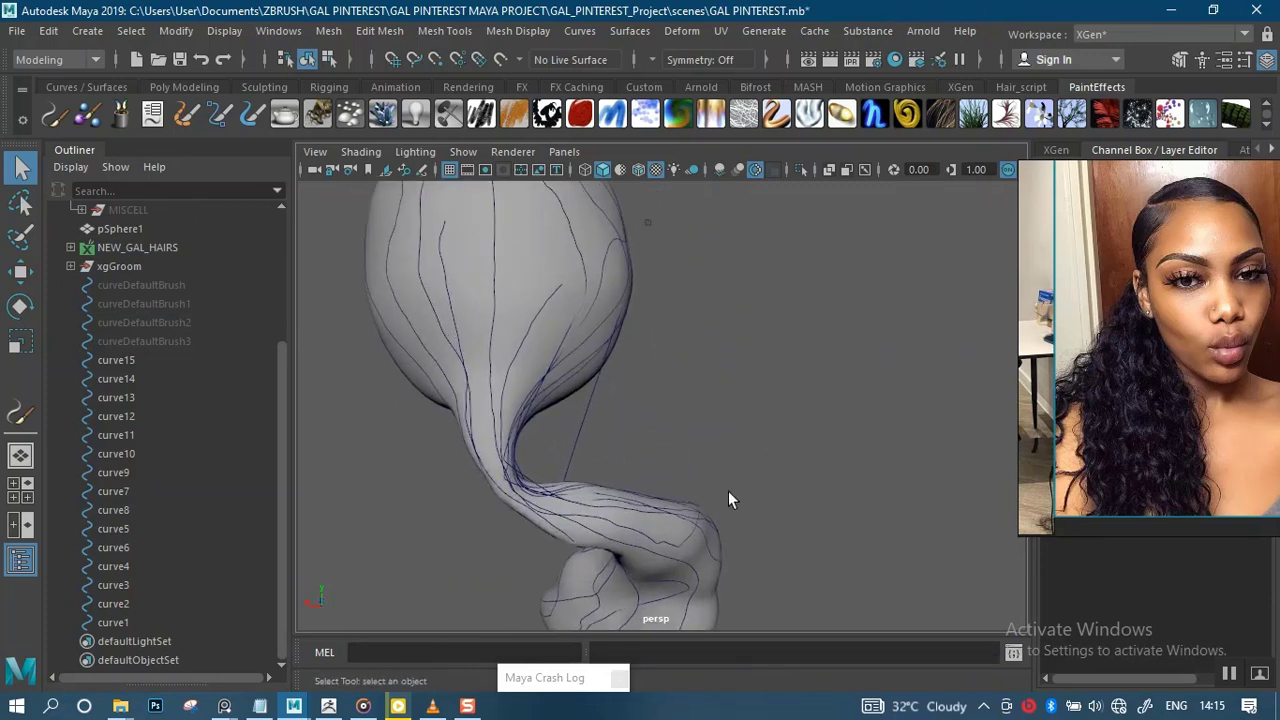
pyautogui.click(578, 430)
pyautogui.keyDown('alt'); pyautogui.moveTo(599, 445); pyautogui.dragTo(672, 403, button='middle'); pyautogui.keyUp('alt')
pyautogui.keyDown('alt'); pyautogui.moveTo(672, 403); pyautogui.dragTo(667, 596, button='right'); pyautogui.keyUp('alt')
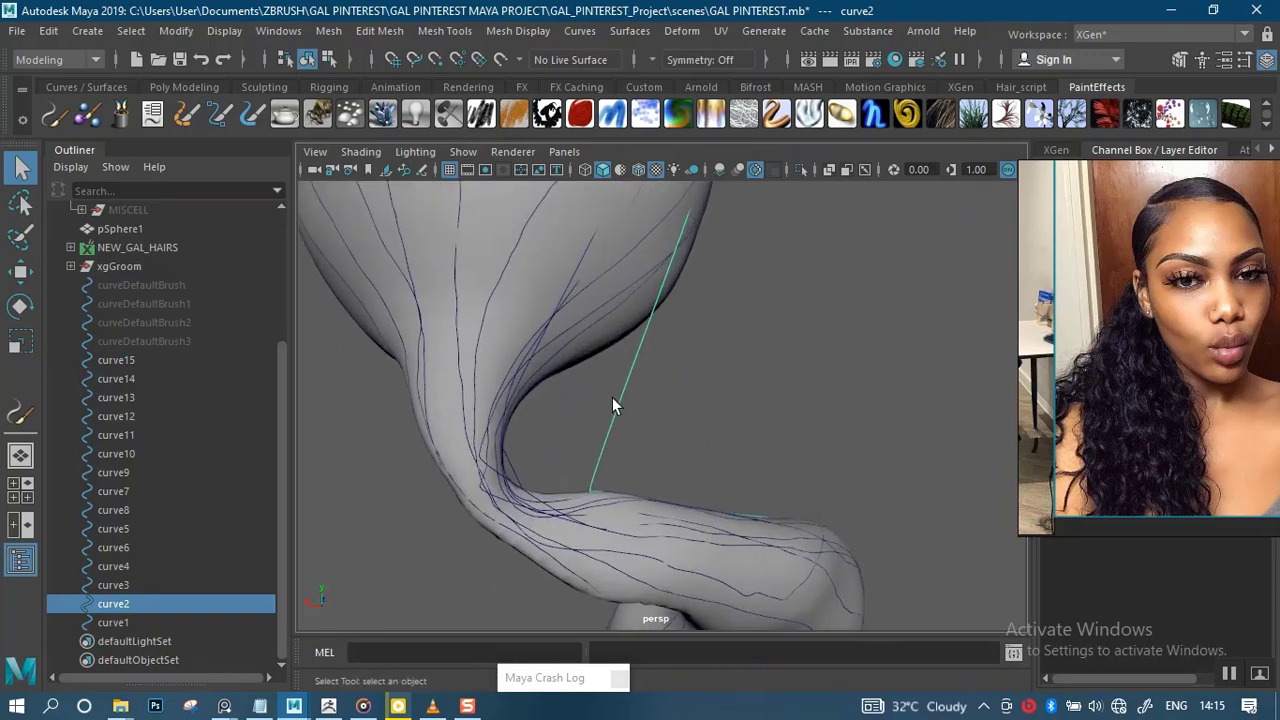
pyautogui.moveTo(616, 398); pyautogui.dragTo(543, 254, button='right')
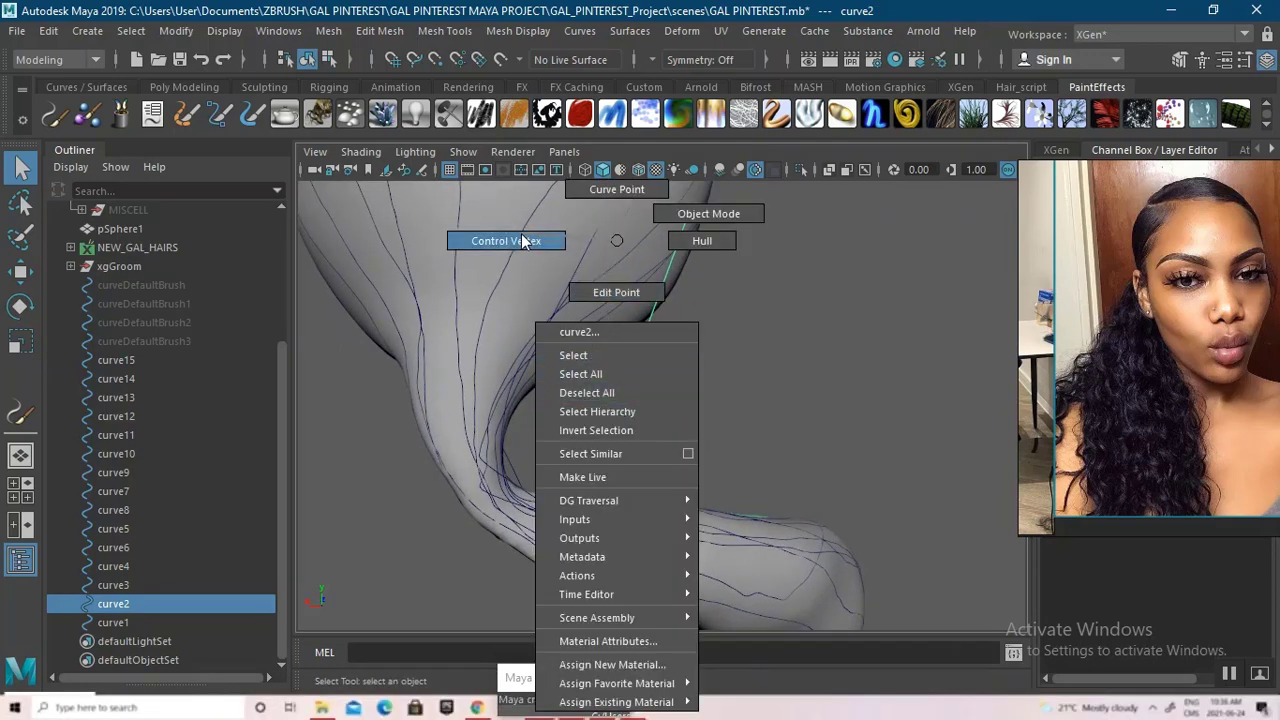
pyautogui.moveTo(521, 241); pyautogui.dragTo(524, 243, button='right')
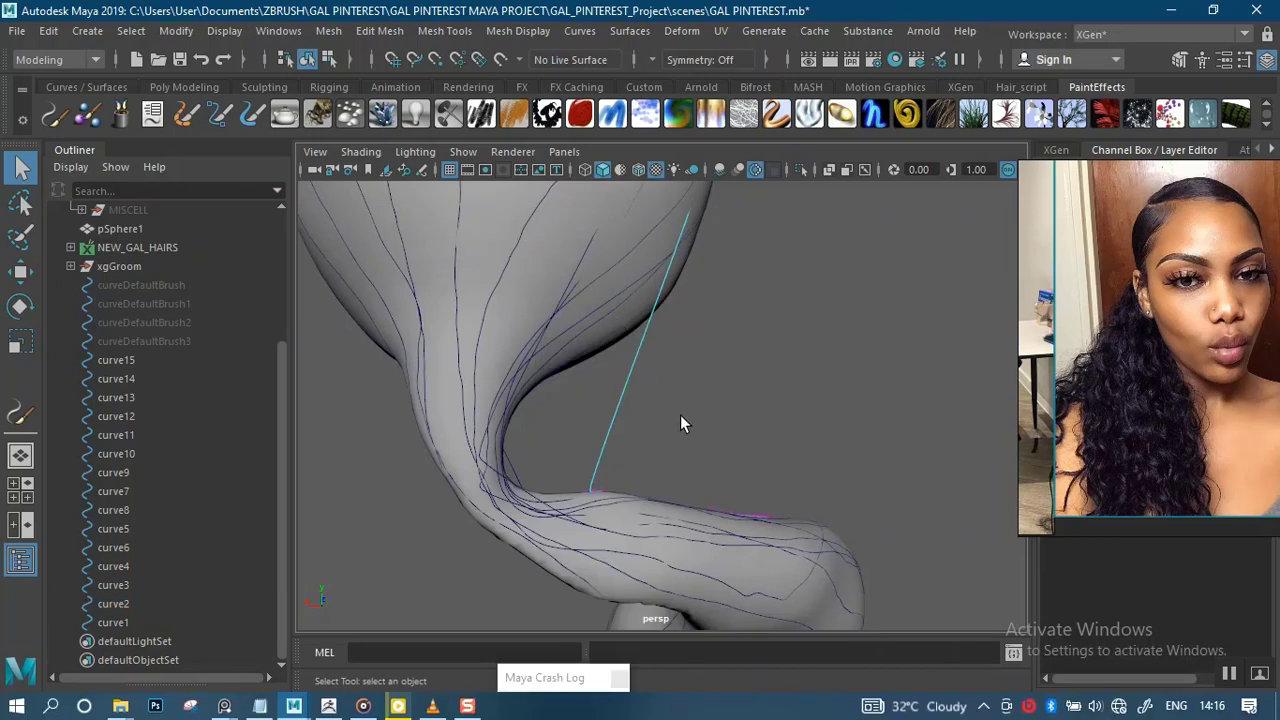
# Examine the distribution of curve2's control vertices along the head, the straight gap and the ponytail
pyautogui.keyDown('alt'); pyautogui.moveTo(680, 416); pyautogui.dragTo(629, 417); pyautogui.keyUp('alt')
pyautogui.keyDown('alt'); pyautogui.moveTo(629, 417); pyautogui.dragTo(692, 534, button='right'); pyautogui.keyUp('alt')
pyautogui.keyDown('alt'); pyautogui.moveTo(632, 436); pyautogui.dragTo(666, 370, button='middle'); pyautogui.keyUp('alt')
pyautogui.moveTo(640, 410)
pyautogui.keyDown('alt'); pyautogui.mouseDown()
pyautogui.moveTo(614, 411)
pyautogui.moveTo(606, 393)
pyautogui.moveTo(680, 491)
pyautogui.moveTo(680, 374)
pyautogui.moveTo(440, 354)
pyautogui.moveTo(660, 404)
pyautogui.mouseUp(); pyautogui.keyUp('alt')
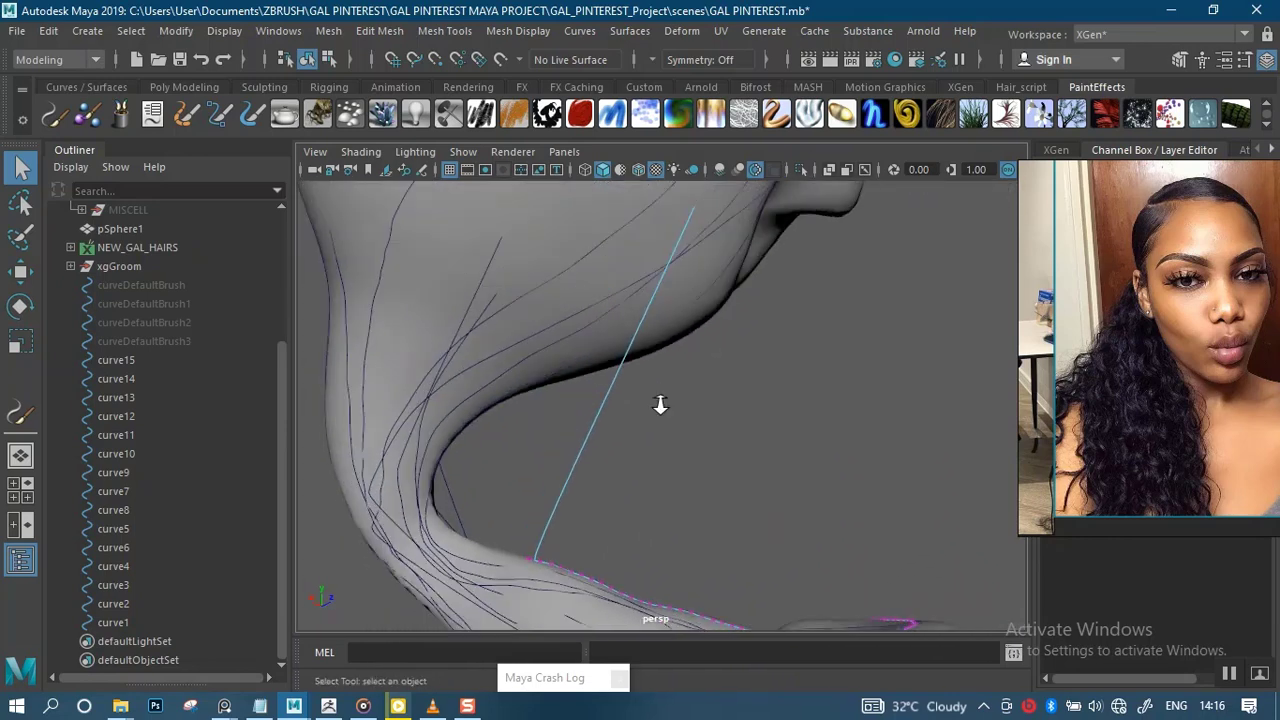
pyautogui.keyDown('alt'); pyautogui.moveTo(660, 404); pyautogui.dragTo(585, 360, button='right'); pyautogui.keyUp('alt')
pyautogui.keyDown('alt'); pyautogui.moveTo(367, 399); pyautogui.dragTo(377, 435); pyautogui.keyUp('alt')
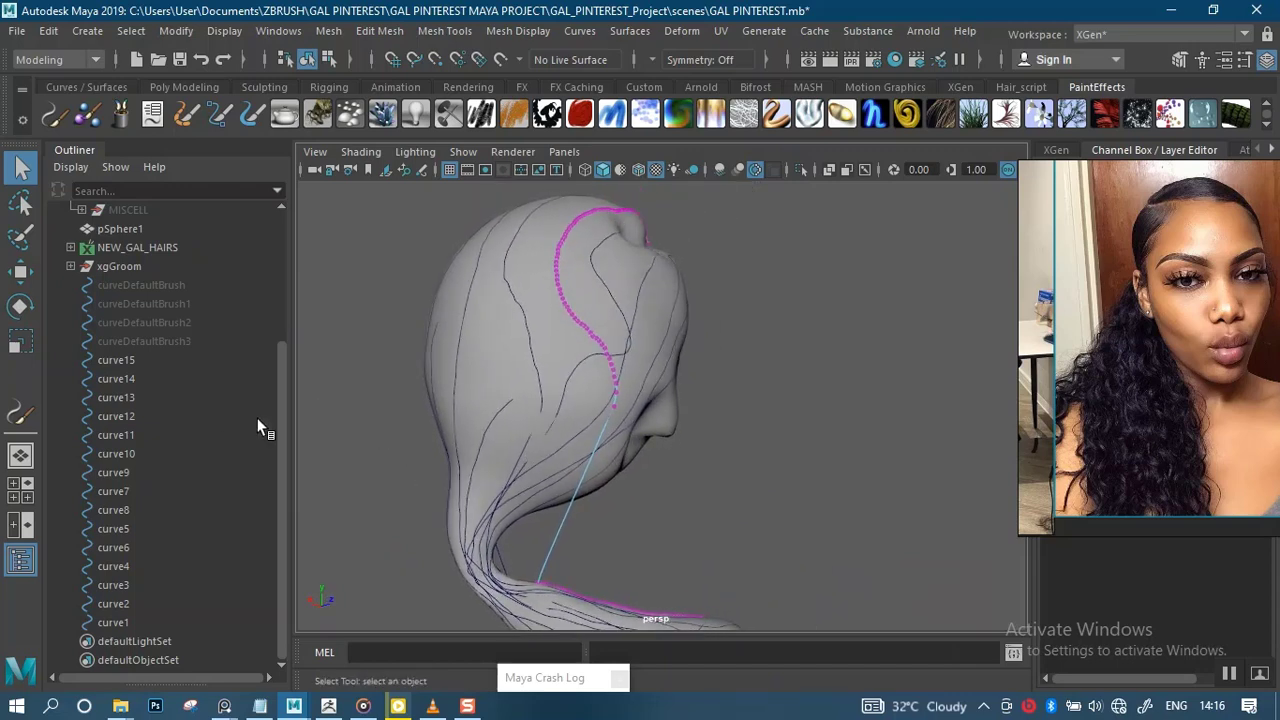
# Select curve1 through curve15 and try smoothing them with a smooth factor of 20
pyautogui.click(118, 360)
pyautogui.keyDown('shift'); pyautogui.click(113, 622); pyautogui.keyUp('shift')
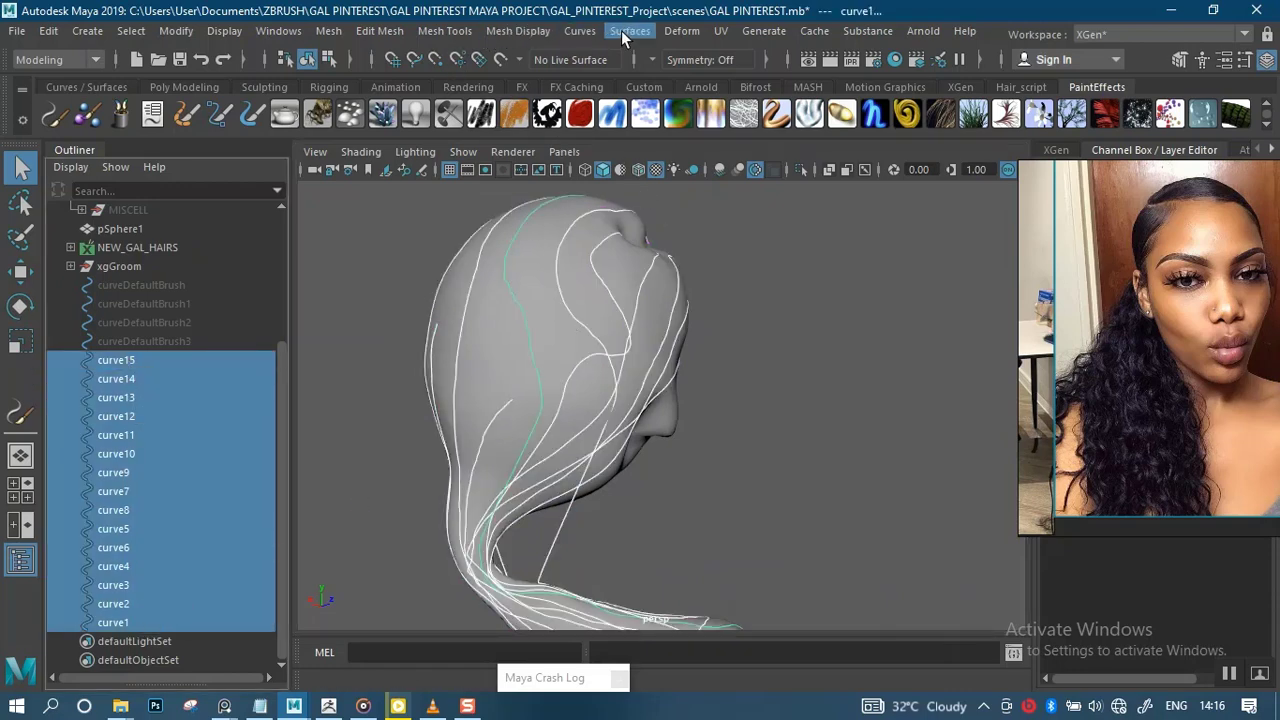
pyautogui.click(580, 31)
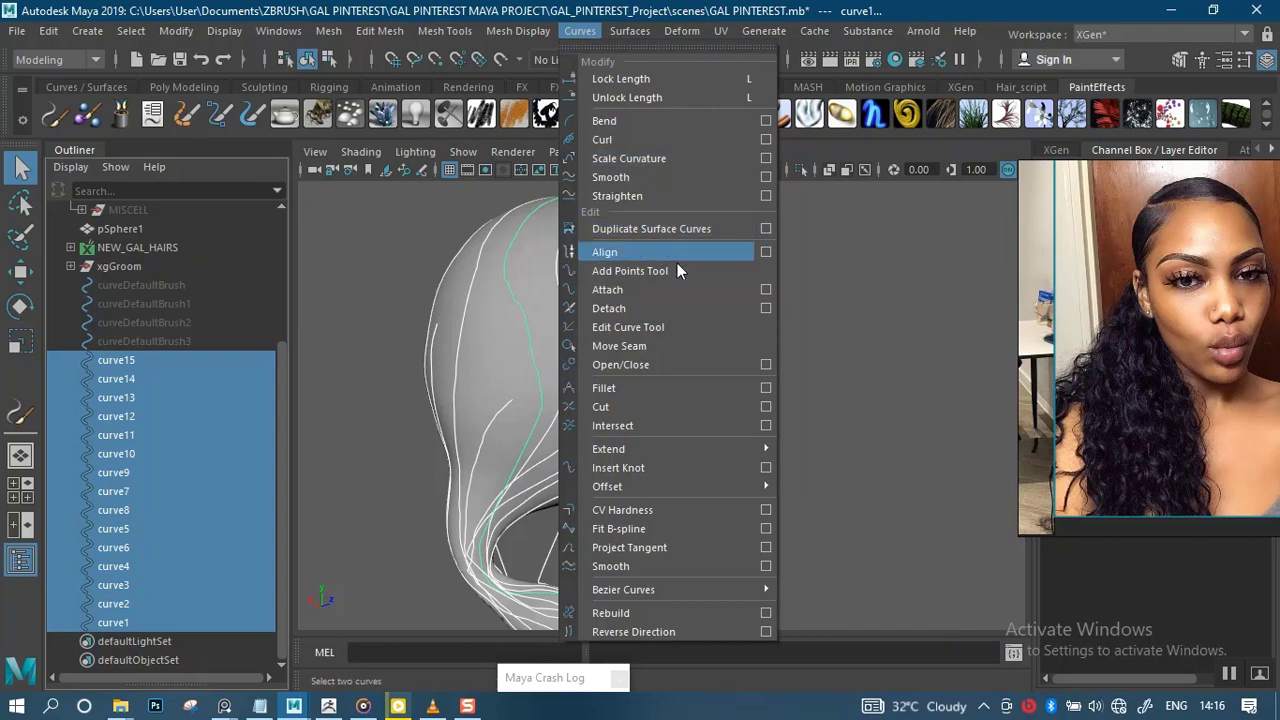
pyautogui.click(765, 177)
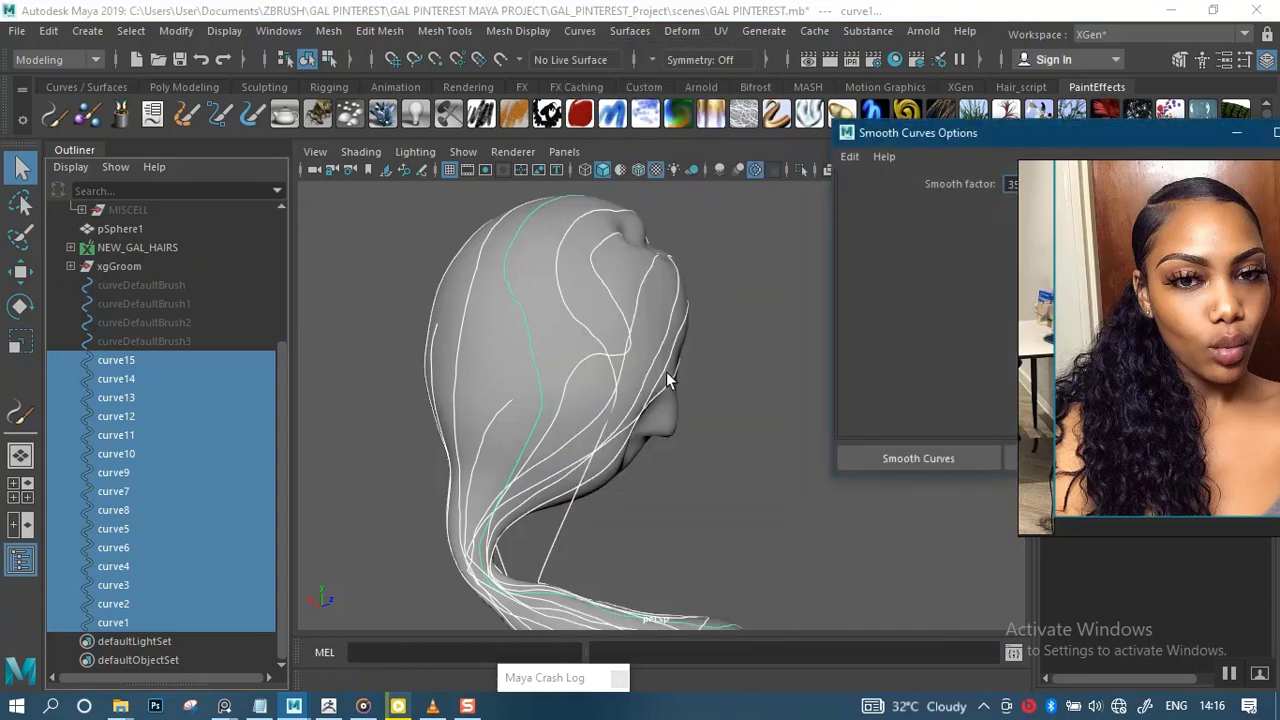
pyautogui.moveTo(925, 135); pyautogui.dragTo(705, 160)
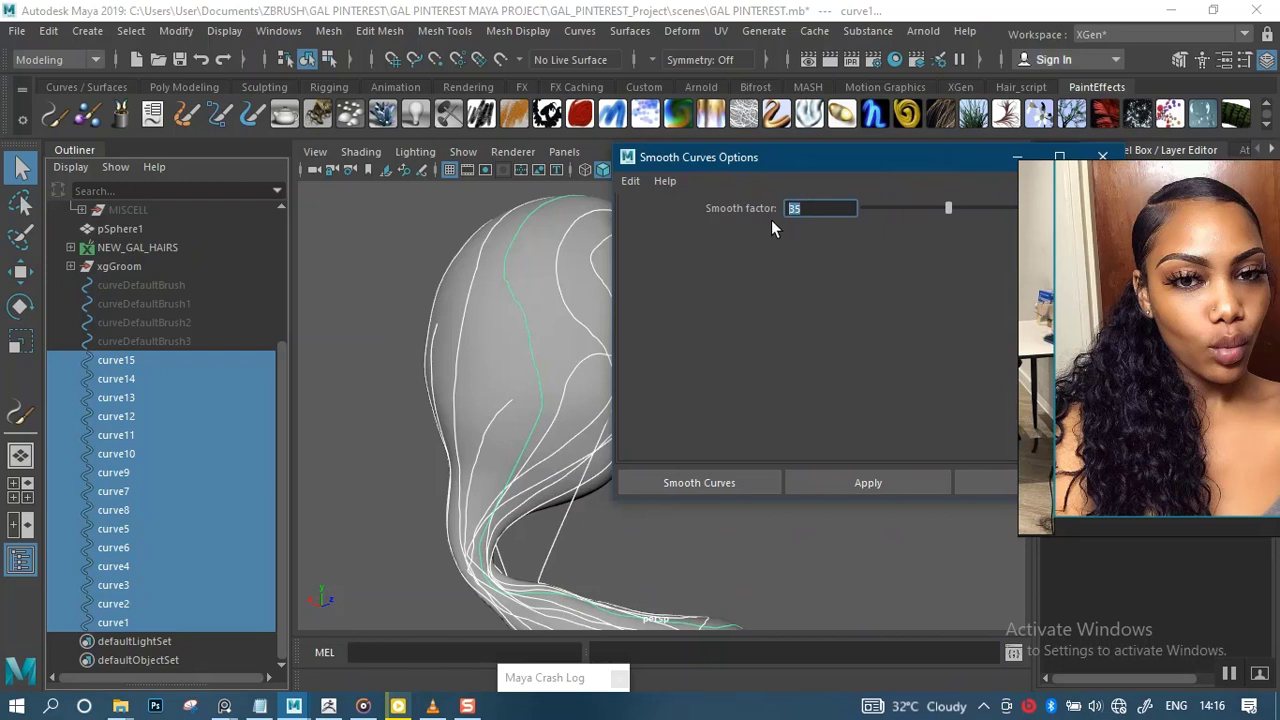
pyautogui.click(850, 482)
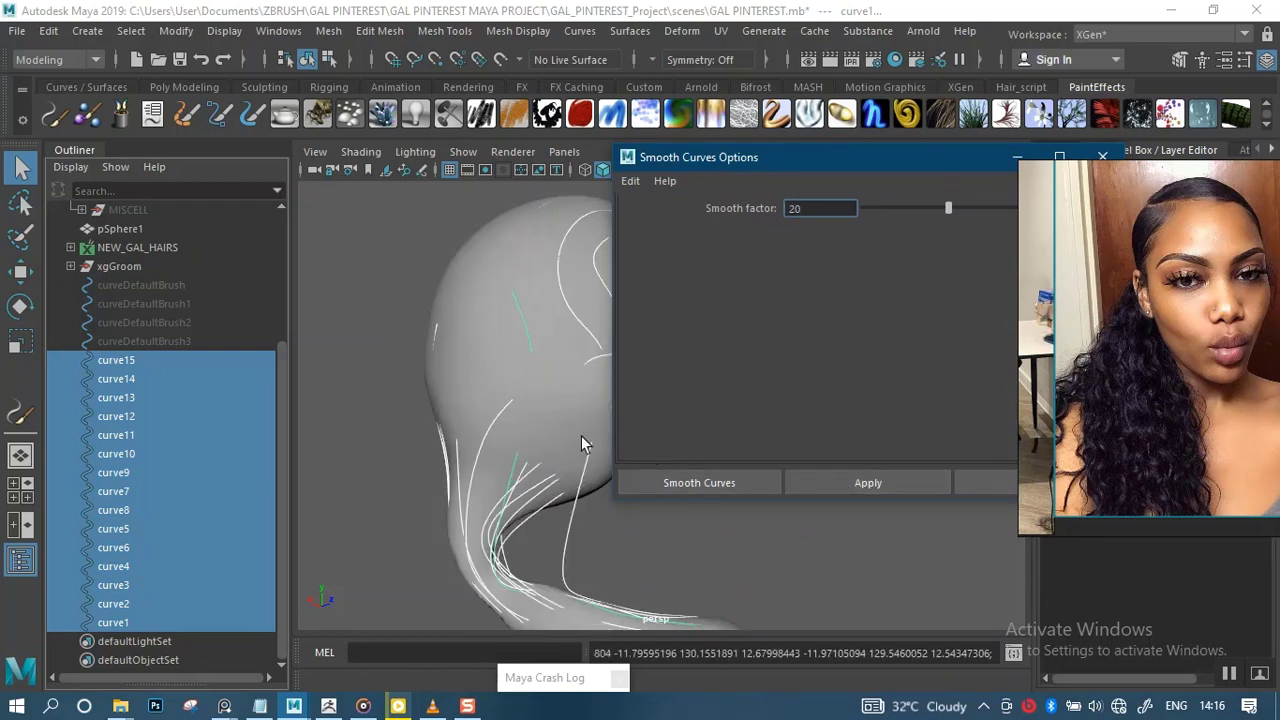
pyautogui.keyDown('alt'); pyautogui.moveTo(581, 440); pyautogui.dragTo(552, 296); pyautogui.keyUp('alt')
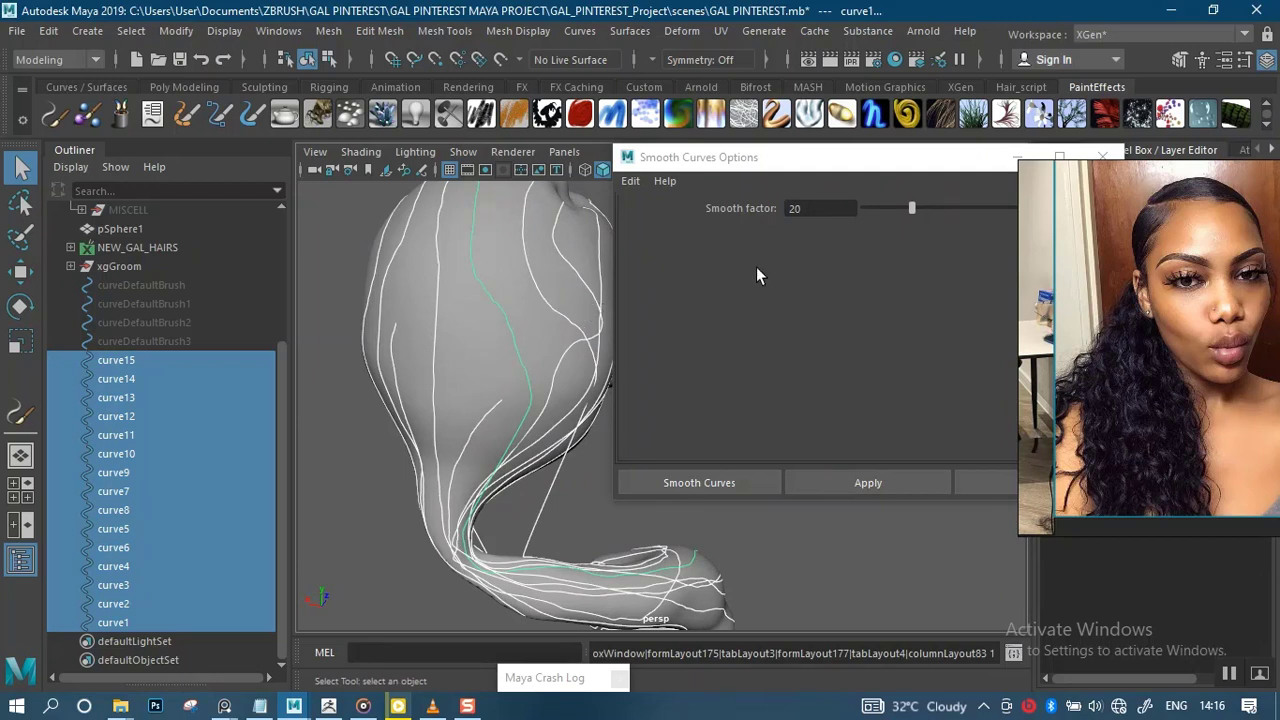
# Smooth the selected curves with a smooth factor of 10
pyautogui.click(821, 208)
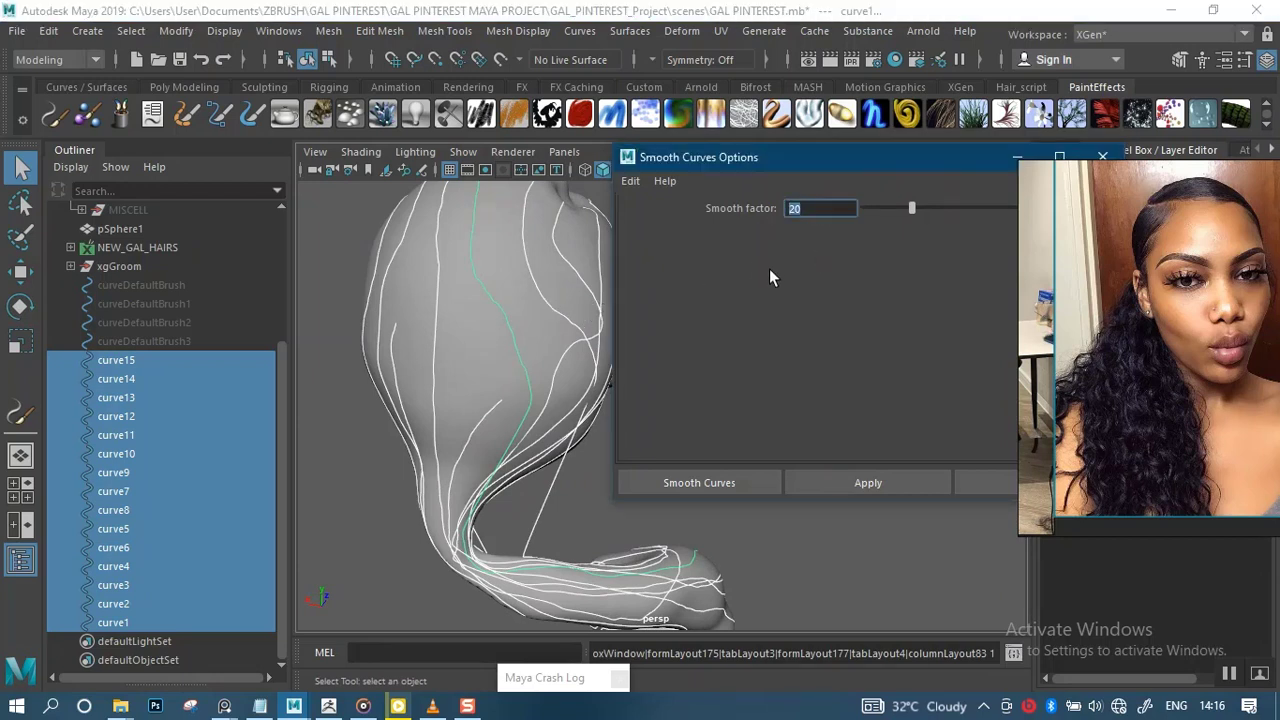
pyautogui.write('10')
pyautogui.press('Return')
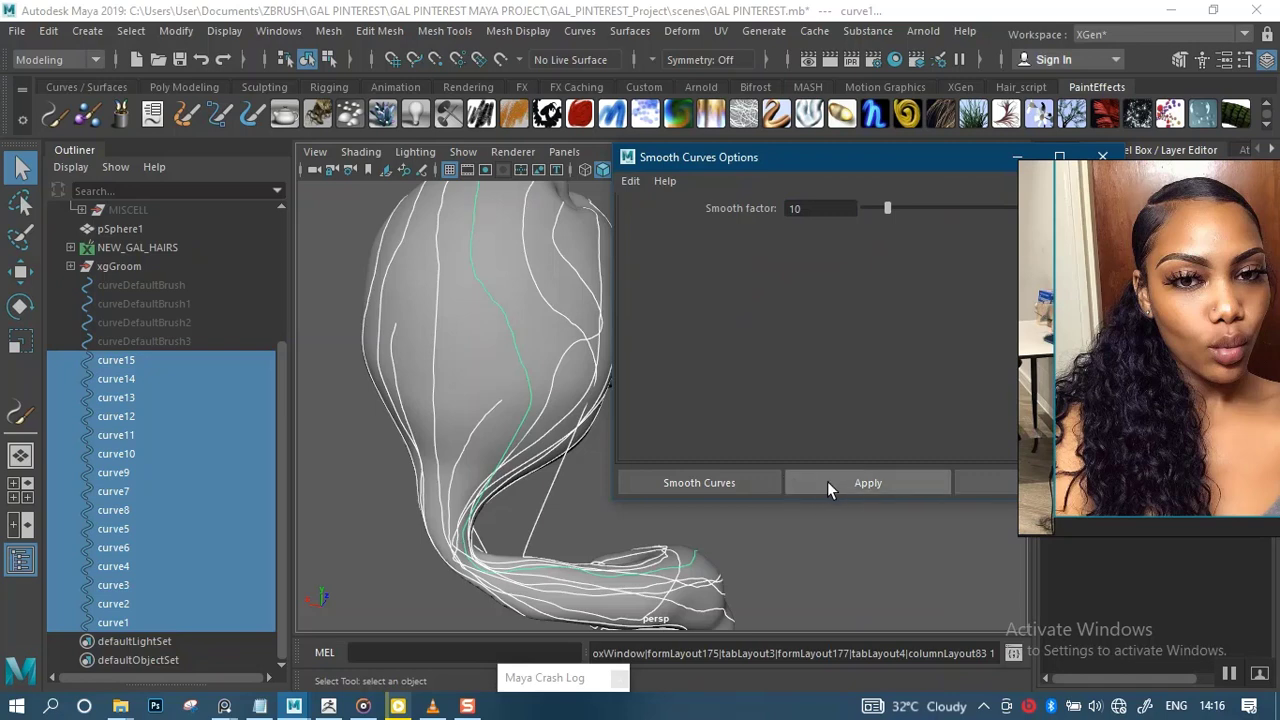
pyautogui.click(728, 484)
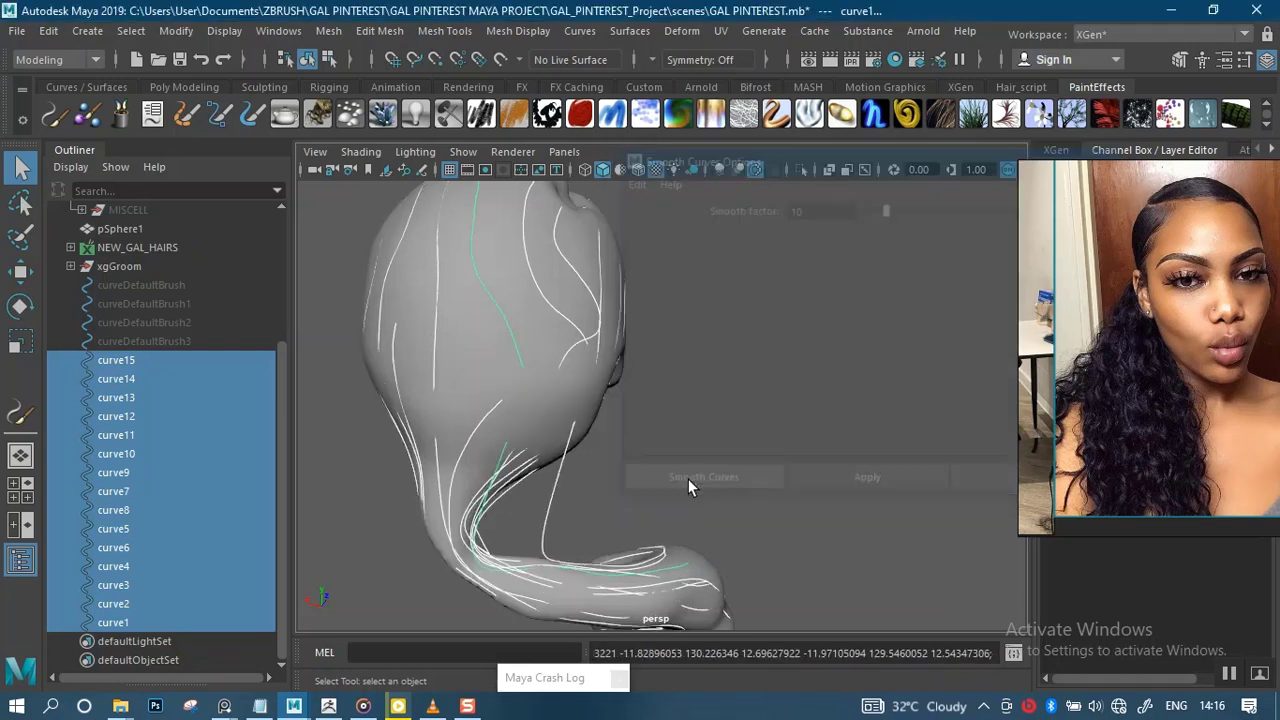
# Select curve2, which spans the gap between head and ponytail, and switch it to Control Vertex editing
pyautogui.keyDown('alt'); pyautogui.moveTo(651, 443); pyautogui.dragTo(663, 349); pyautogui.keyUp('alt')
pyautogui.keyDown('alt'); pyautogui.moveTo(663, 349); pyautogui.dragTo(706, 300, button='middle'); pyautogui.keyUp('alt')
pyautogui.keyDown('alt'); pyautogui.moveTo(690, 385); pyautogui.dragTo(785, 420, button='right'); pyautogui.keyUp('alt')
pyautogui.click(568, 418)
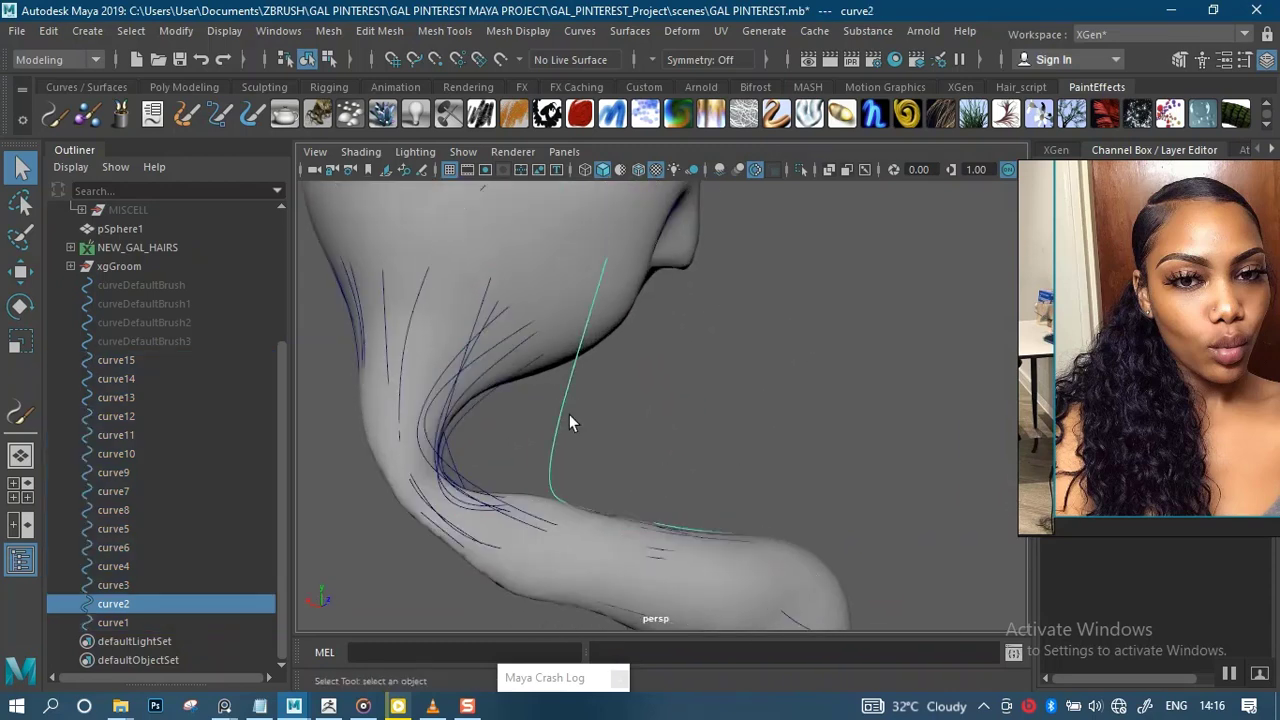
pyautogui.moveTo(555, 418); pyautogui.dragTo(430, 240, button='right')
# Move curve2's control vertices in the gap onto the neck bend and the start of the ponytail
pyautogui.keyDown('alt'); pyautogui.moveTo(585, 368); pyautogui.dragTo(619, 245); pyautogui.keyUp('alt')
pyautogui.press('w')
pyautogui.click(613, 376)
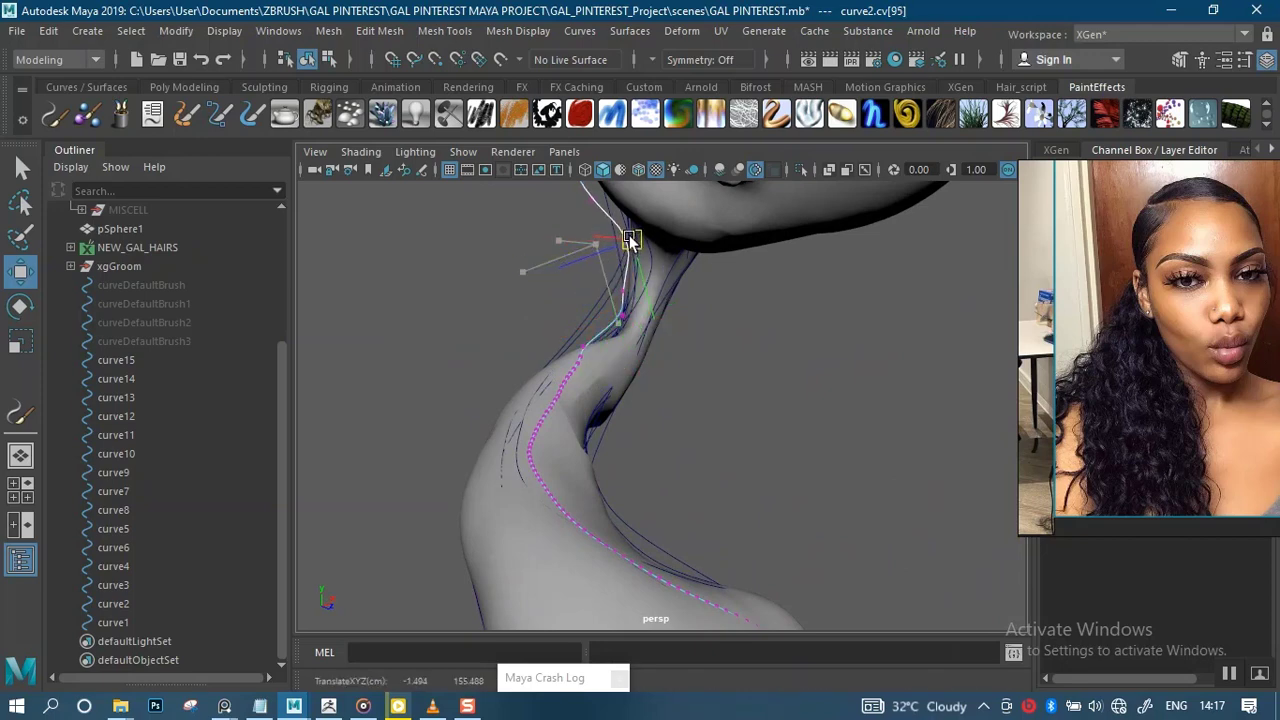
pyautogui.keyDown('alt'); pyautogui.moveTo(696, 288); pyautogui.dragTo(707, 374); pyautogui.keyUp('alt')
pyautogui.moveTo(624, 332); pyautogui.dragTo(600, 367)
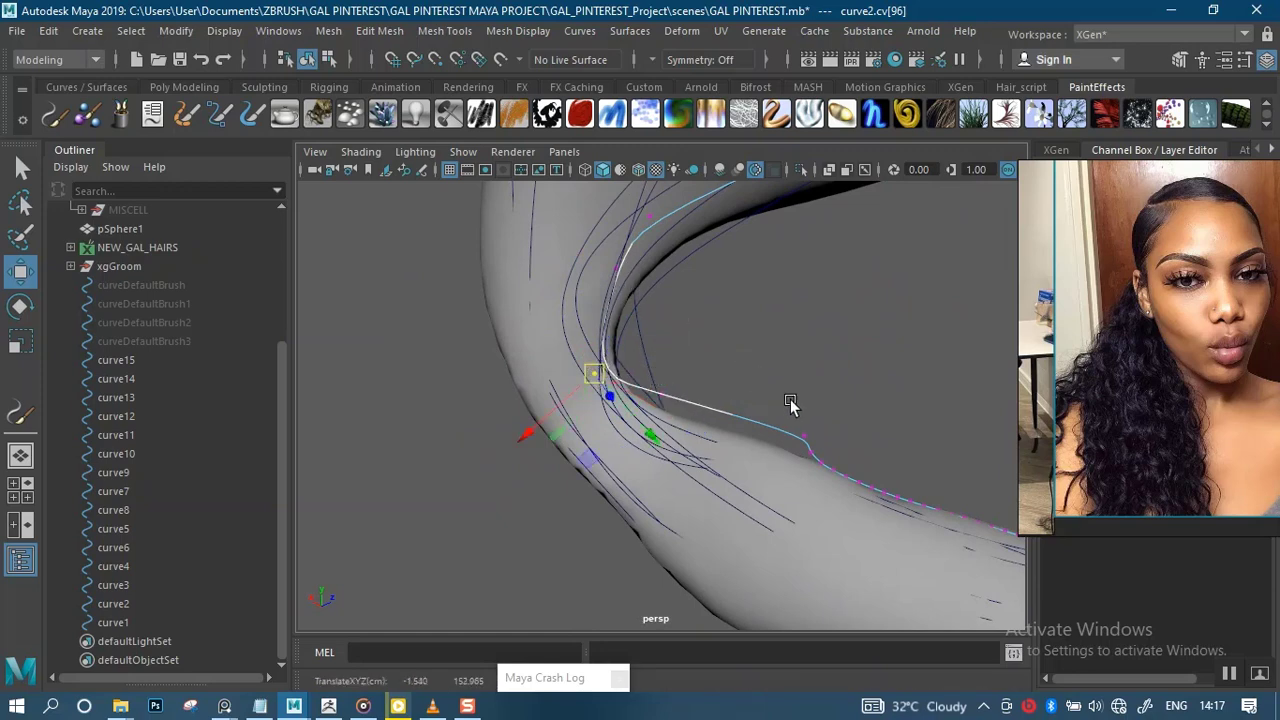
pyautogui.moveTo(790, 403); pyautogui.dragTo(762, 440)
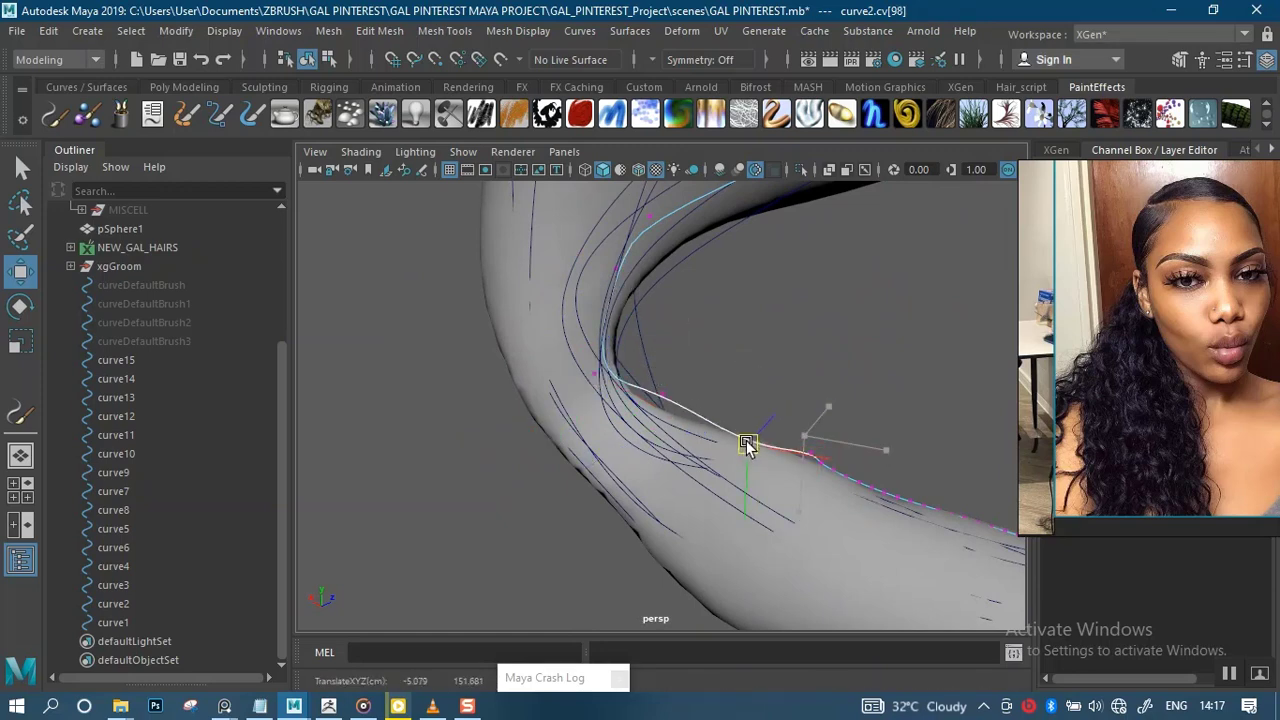
# Refine curve2's control vertices around the inner neck bend so the curve follows the guide mesh into the ponytail
pyautogui.keyDown('alt'); pyautogui.moveTo(771, 277); pyautogui.dragTo(709, 391); pyautogui.keyUp('alt')
pyautogui.keyDown('alt'); pyautogui.moveTo(801, 415); pyautogui.dragTo(739, 460); pyautogui.keyUp('alt')
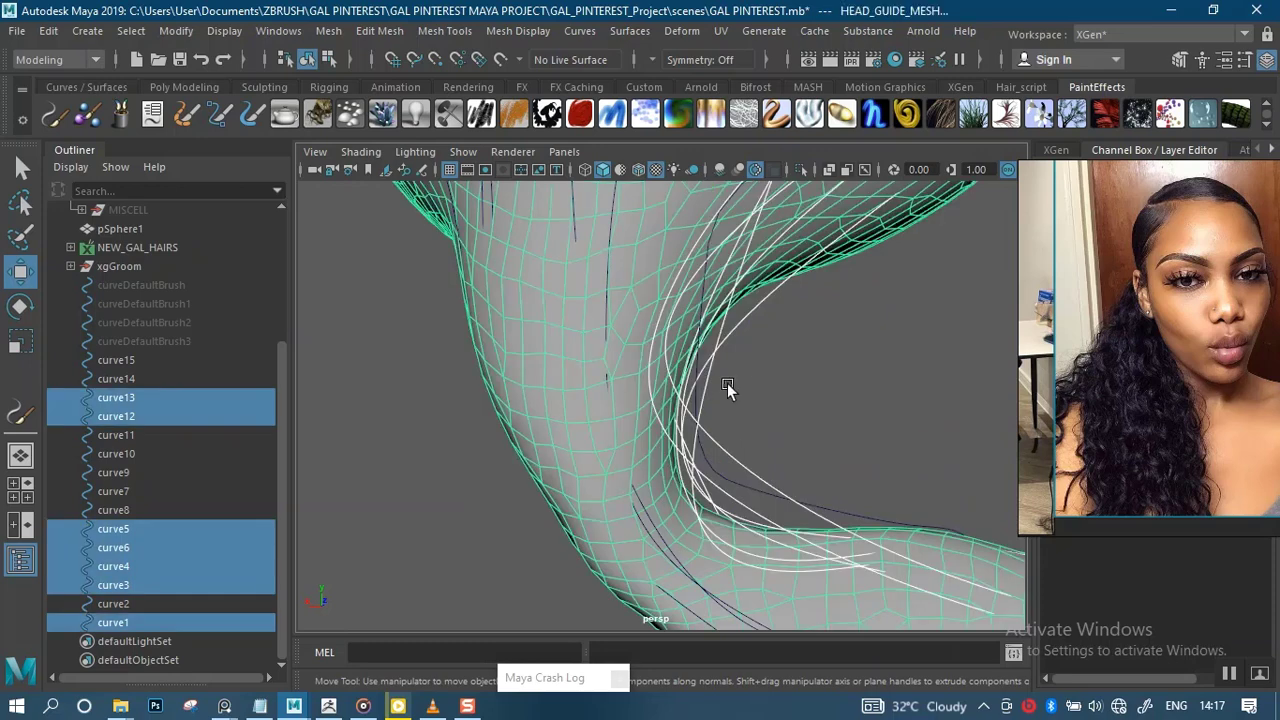
pyautogui.hotkey('ctrl', 'z')
pyautogui.moveTo(750, 401); pyautogui.dragTo(655, 334)
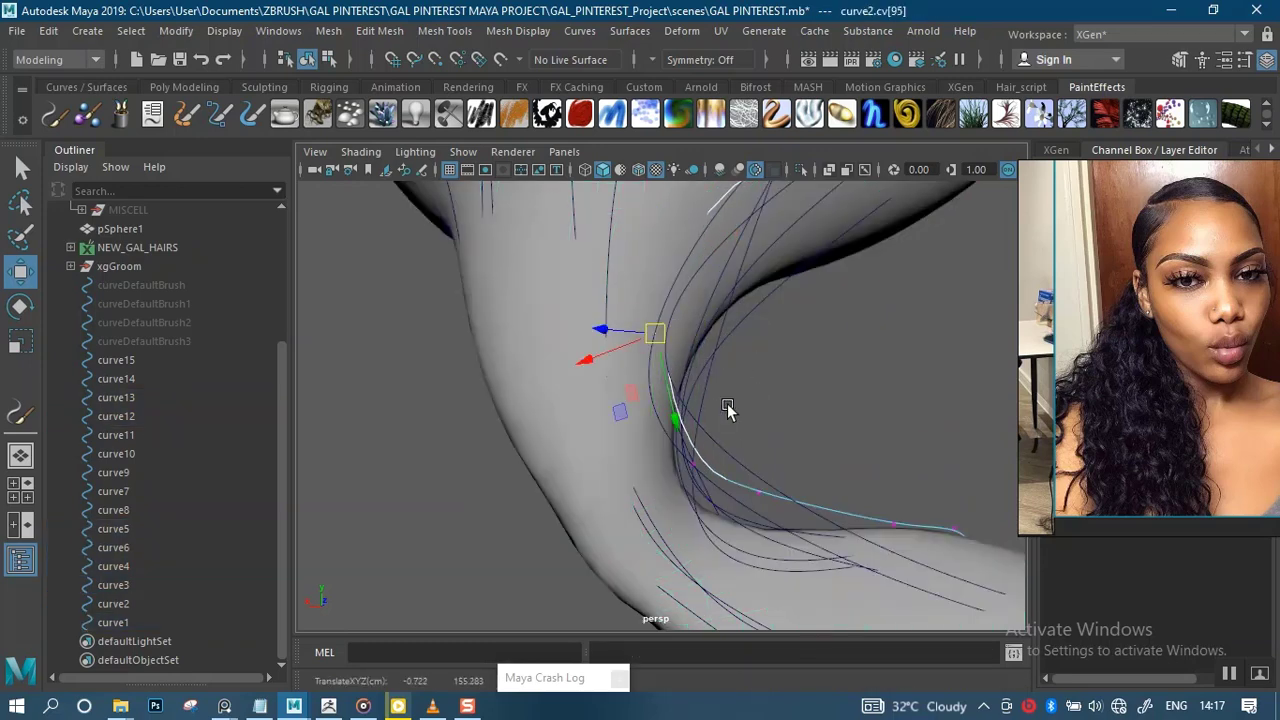
pyautogui.moveTo(757, 434); pyautogui.dragTo(662, 510)
pyautogui.moveTo(845, 457); pyautogui.dragTo(701, 207)
pyautogui.click(783, 510)
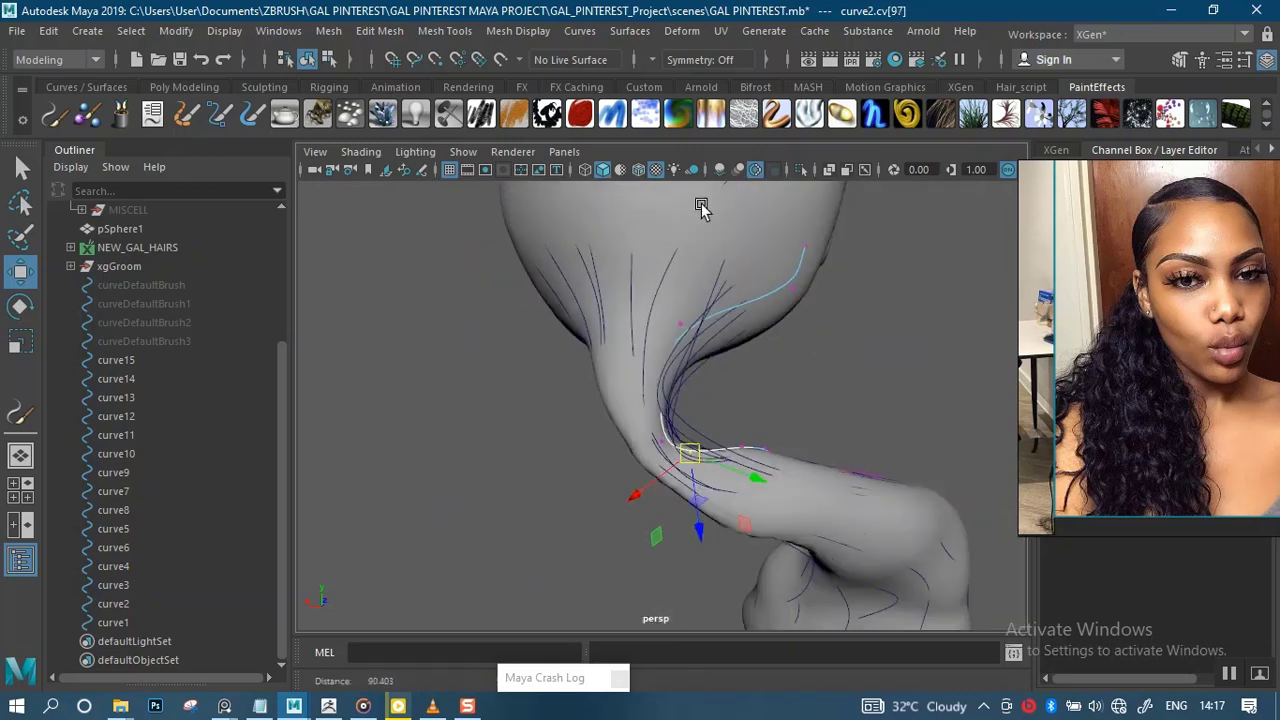
pyautogui.keyDown('alt'); pyautogui.moveTo(846, 377); pyautogui.dragTo(766, 494); pyautogui.keyUp('alt')
pyautogui.click(743, 488)
pyautogui.keyDown('alt'); pyautogui.moveTo(657, 422); pyautogui.dragTo(700, 457); pyautogui.keyUp('alt')
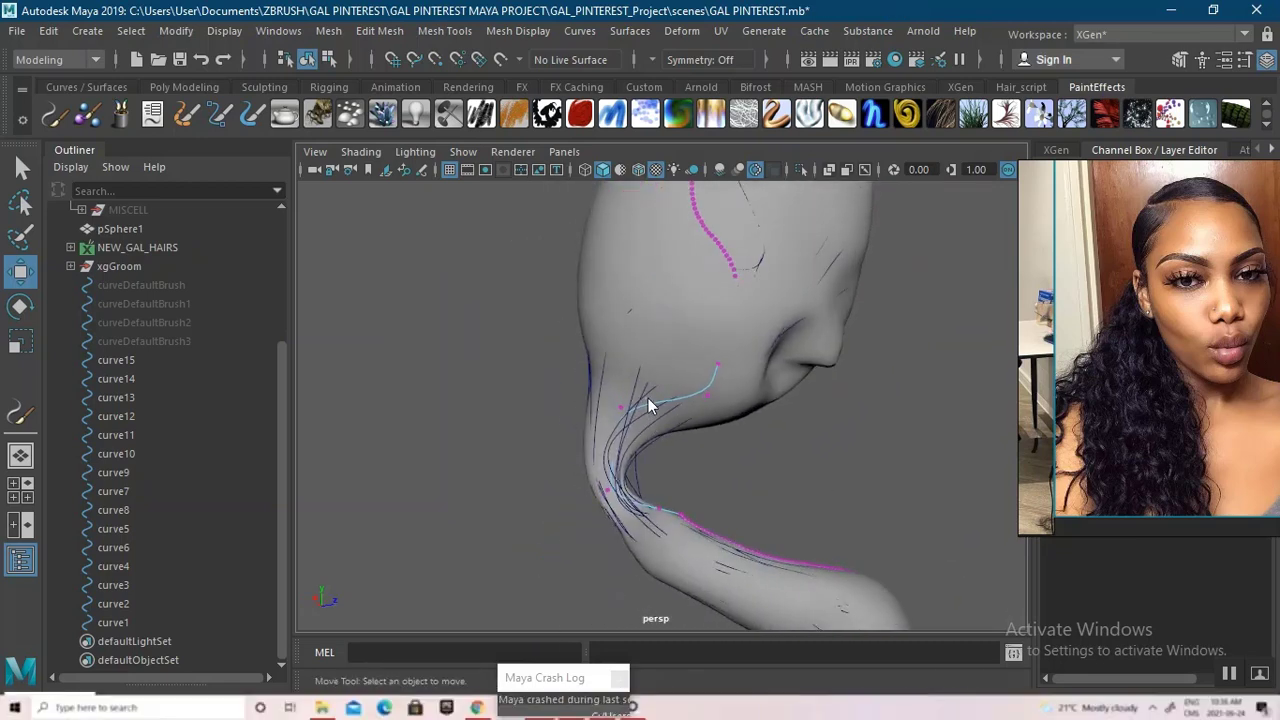
# Return curve2 to object mode and clear the selection
pyautogui.moveTo(648, 405); pyautogui.dragTo(700, 211, button='right')
pyautogui.moveTo(700, 211); pyautogui.dragTo(701, 210, button='right')
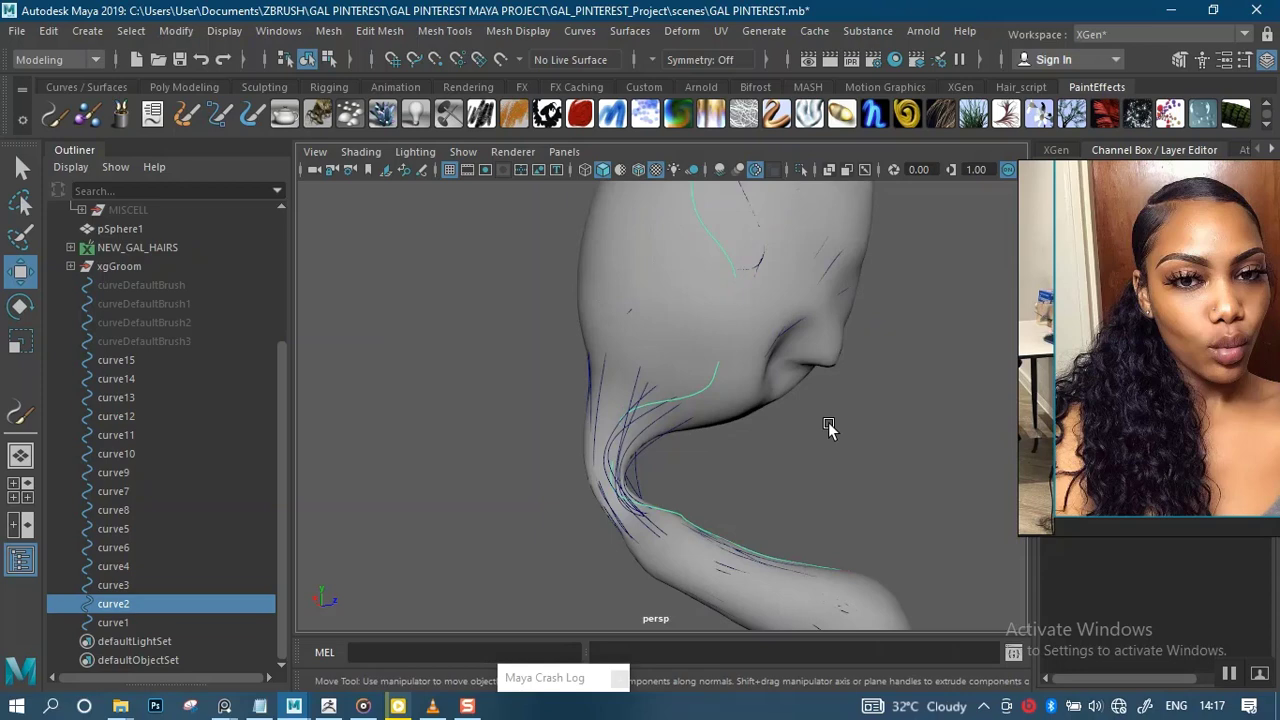
pyautogui.click(780, 475)
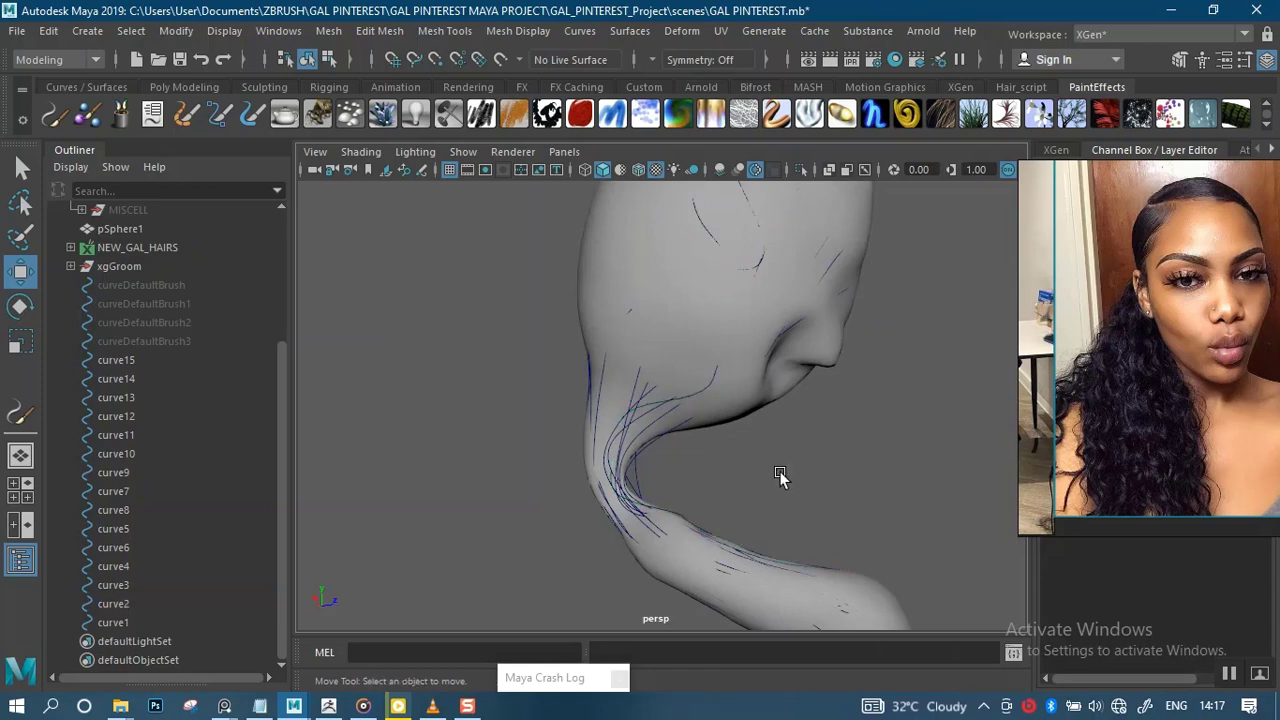
# Rebuild curve1 through curve15 uniformly with 12 spans
pyautogui.click(136, 361)
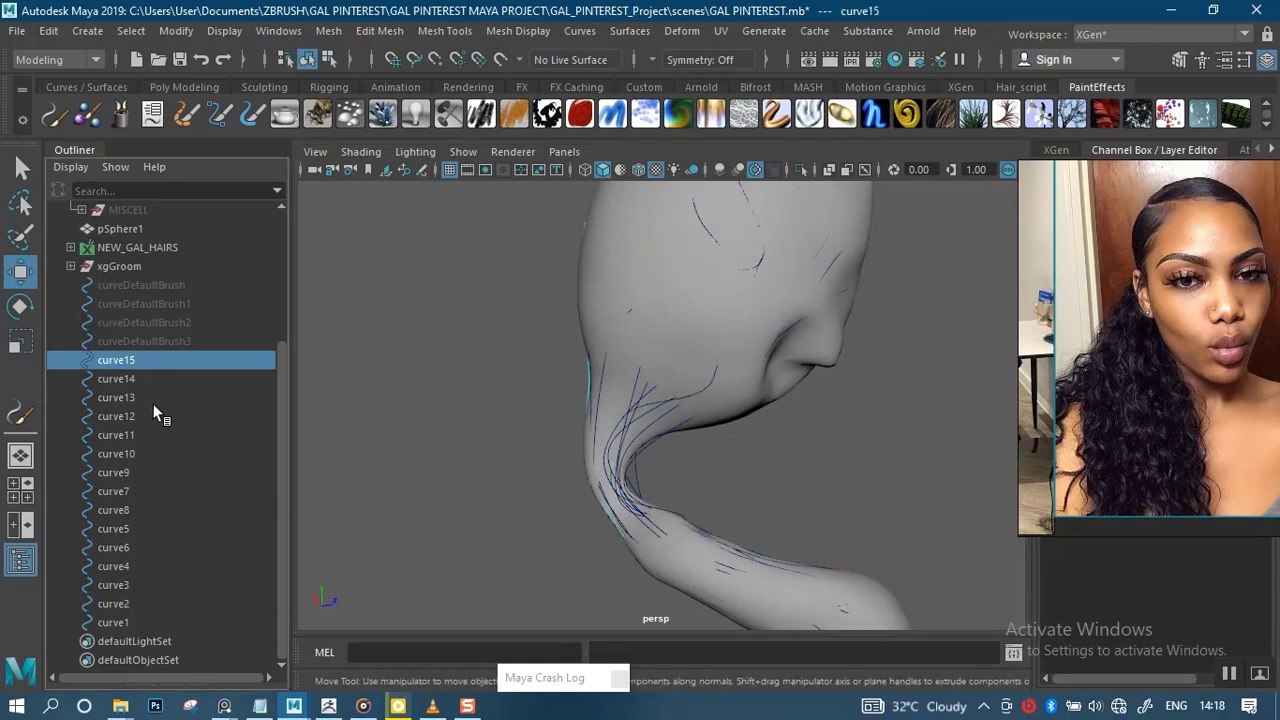
pyautogui.keyDown('shift'); pyautogui.click(141, 621); pyautogui.keyUp('shift')
pyautogui.keyDown('alt'); pyautogui.moveTo(776, 460); pyautogui.dragTo(740, 406); pyautogui.keyUp('alt')
pyautogui.keyDown('alt'); pyautogui.moveTo(740, 406); pyautogui.dragTo(662, 385, button='right'); pyautogui.keyUp('alt')
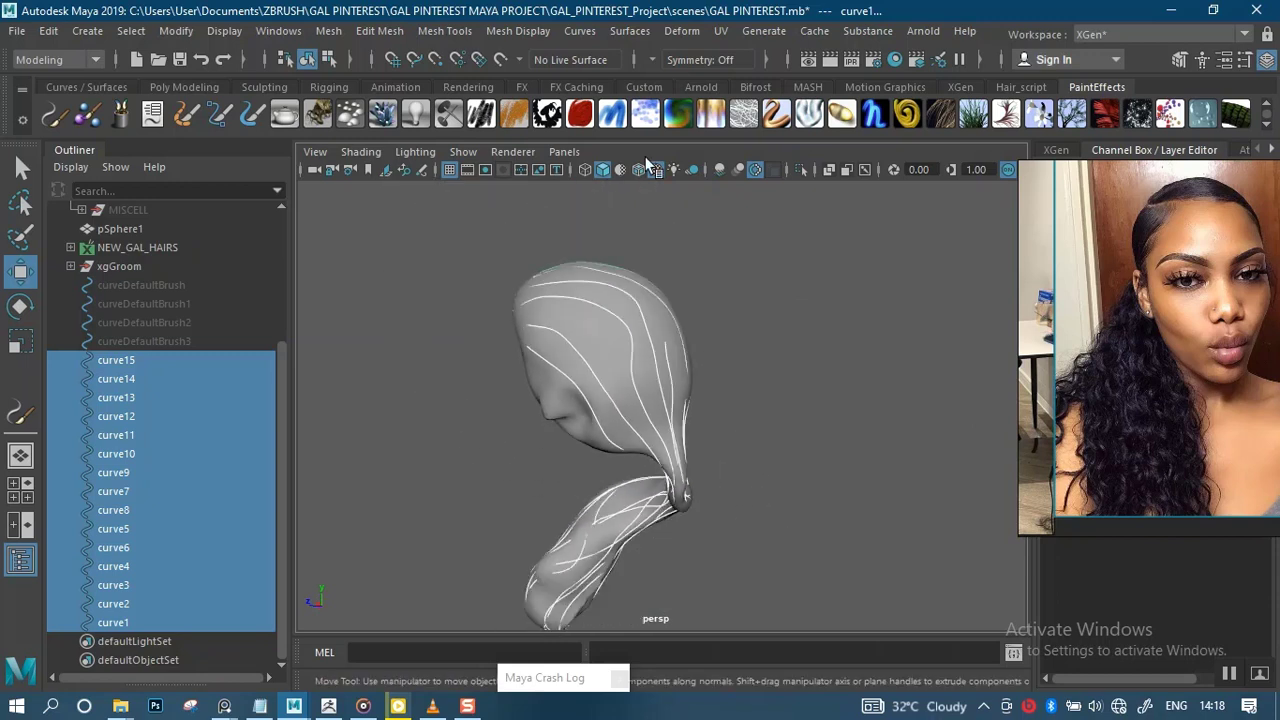
pyautogui.click(584, 30)
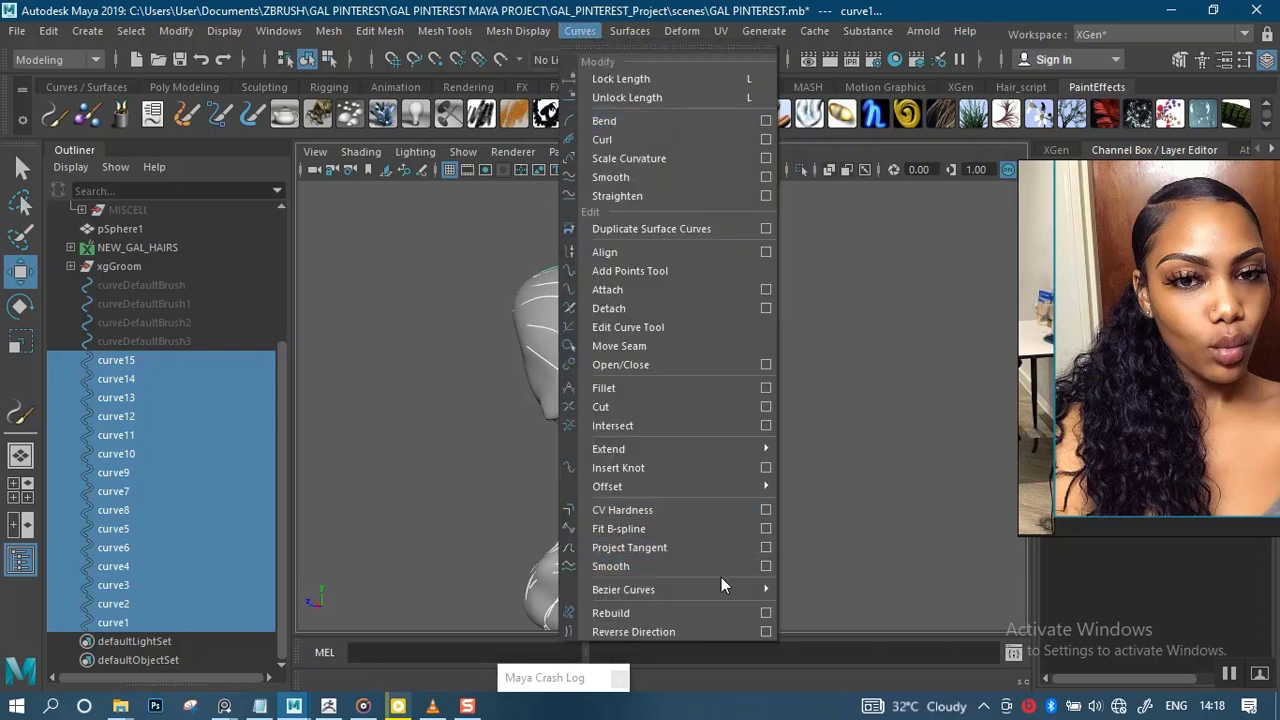
pyautogui.moveTo(720, 588)
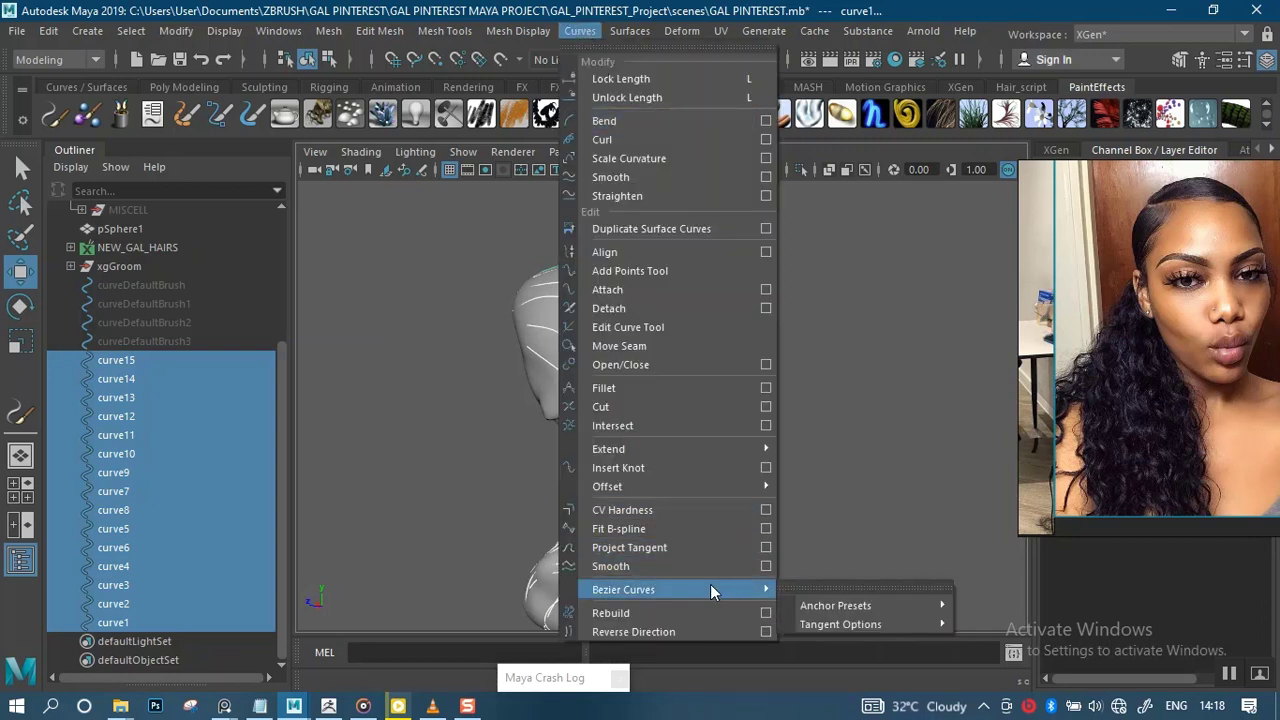
pyautogui.click(766, 613)
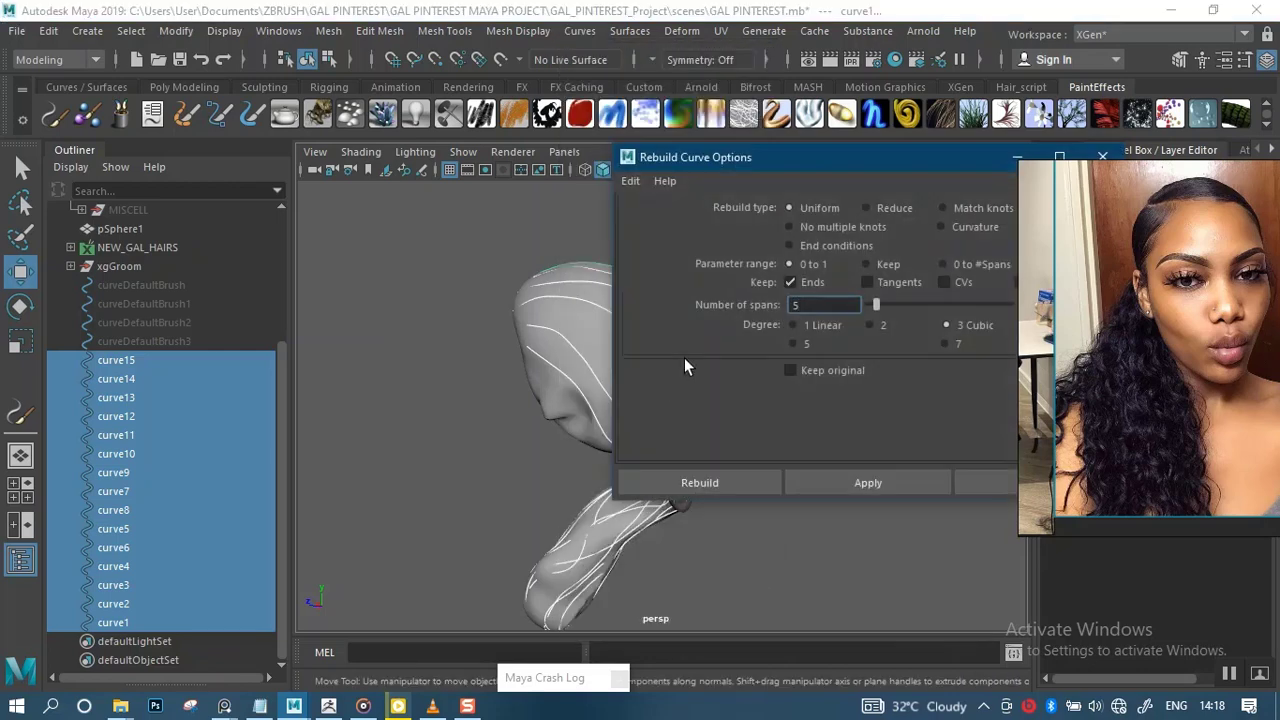
pyautogui.moveTo(817, 169); pyautogui.dragTo(738, 210)
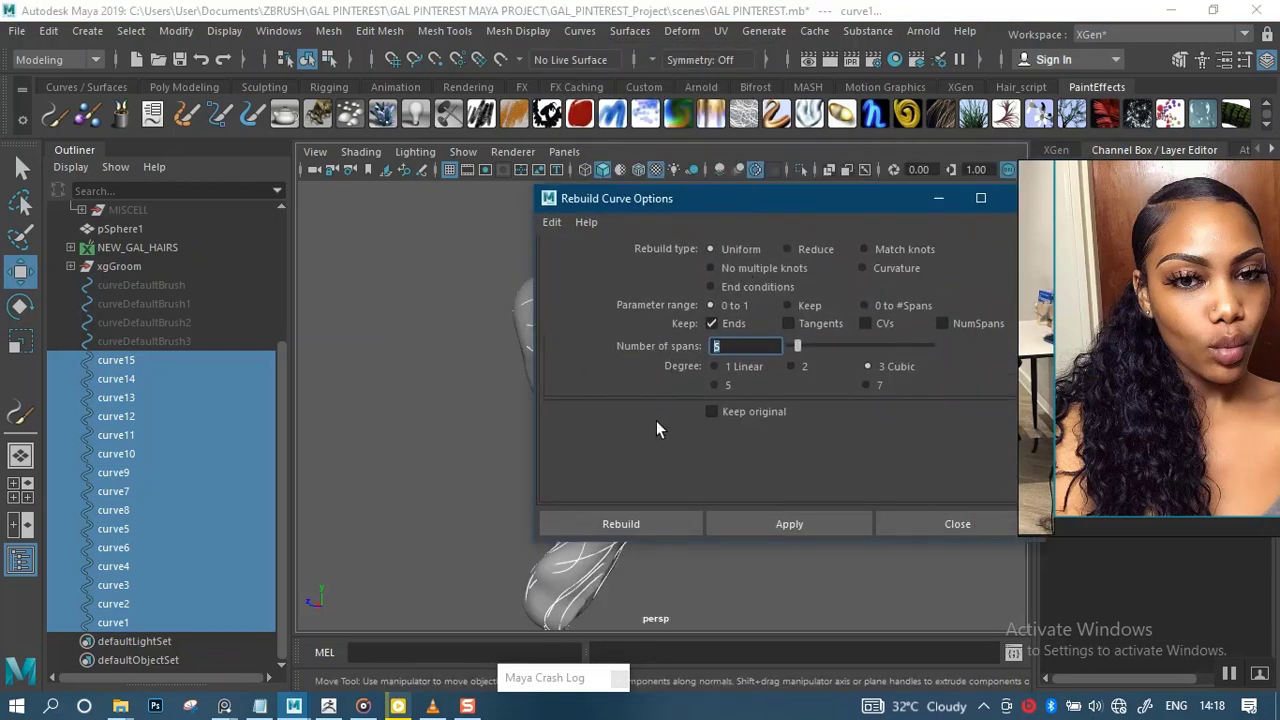
pyautogui.write('12')
pyautogui.click(773, 526)
pyautogui.moveTo(756, 195); pyautogui.dragTo(899, 214)
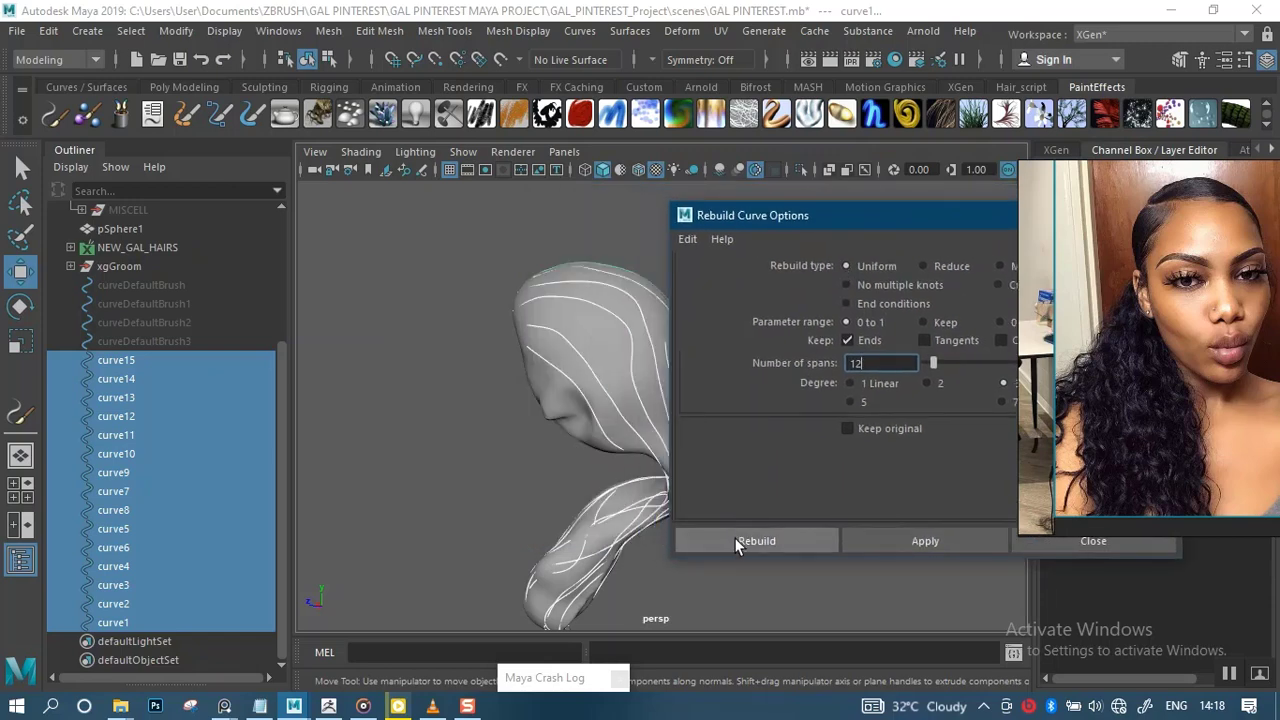
pyautogui.click(740, 541)
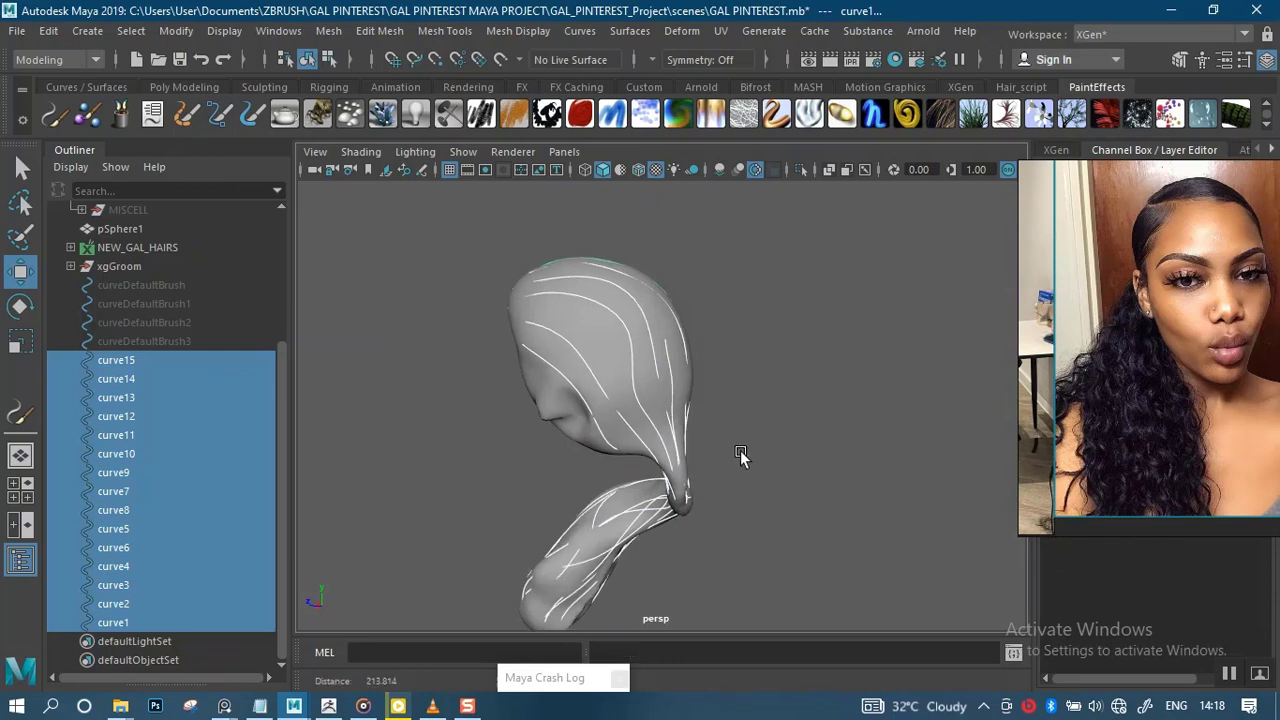
# Display the control vertices of a rebuilt curve at the ponytail junction and examine their spacing
pyautogui.scroll(3, 740, 455)
pyautogui.keyDown('alt'); pyautogui.moveTo(730, 425); pyautogui.dragTo(526, 397); pyautogui.keyUp('alt')
pyautogui.click(642, 402)
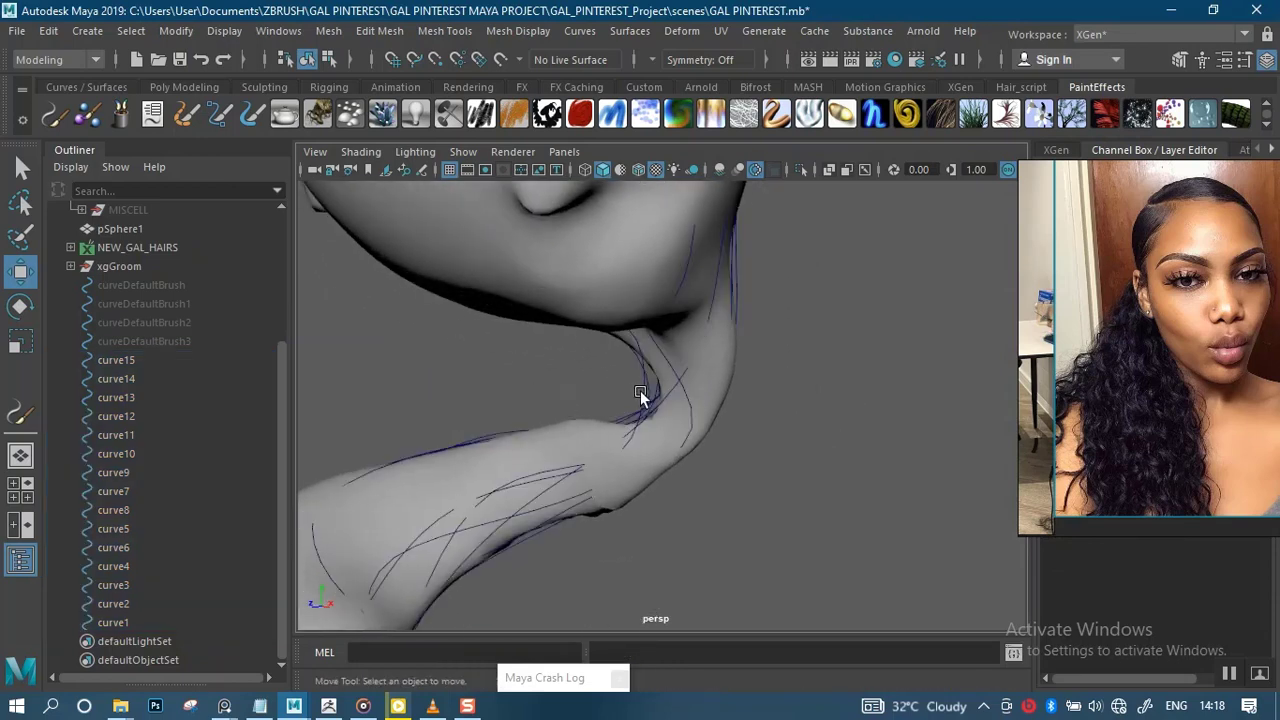
pyautogui.moveTo(632, 245); pyautogui.dragTo(529, 240, button='right')
pyautogui.keyDown('alt'); pyautogui.moveTo(778, 412); pyautogui.dragTo(760, 457); pyautogui.keyUp('alt')
pyautogui.keyDown('alt'); pyautogui.moveTo(760, 457); pyautogui.dragTo(733, 490, button='right'); pyautogui.keyUp('alt')
pyautogui.keyDown('alt'); pyautogui.moveTo(733, 490); pyautogui.dragTo(735, 392); pyautogui.keyUp('alt')
pyautogui.click(640, 474)
pyautogui.click(773, 440)
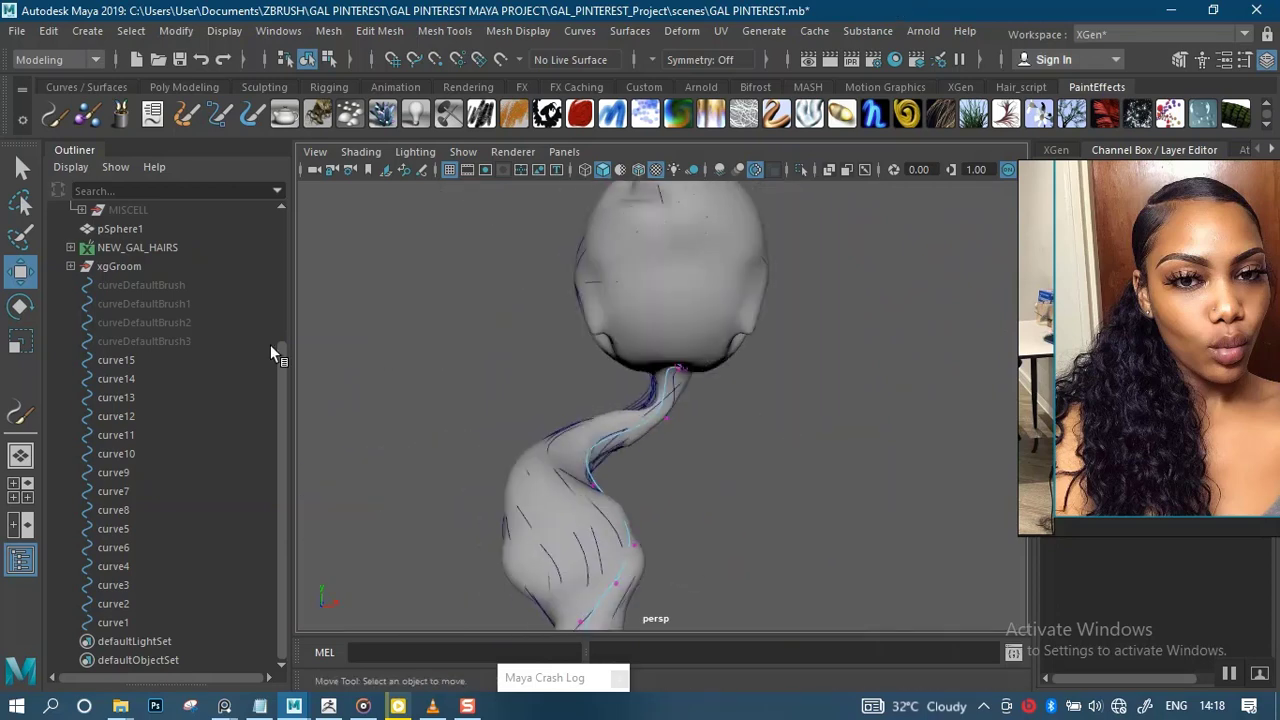
# Hide HEAD_GUIDE_MESH and inspect the rebuilt curves from several angles
pyautogui.click(650, 298)
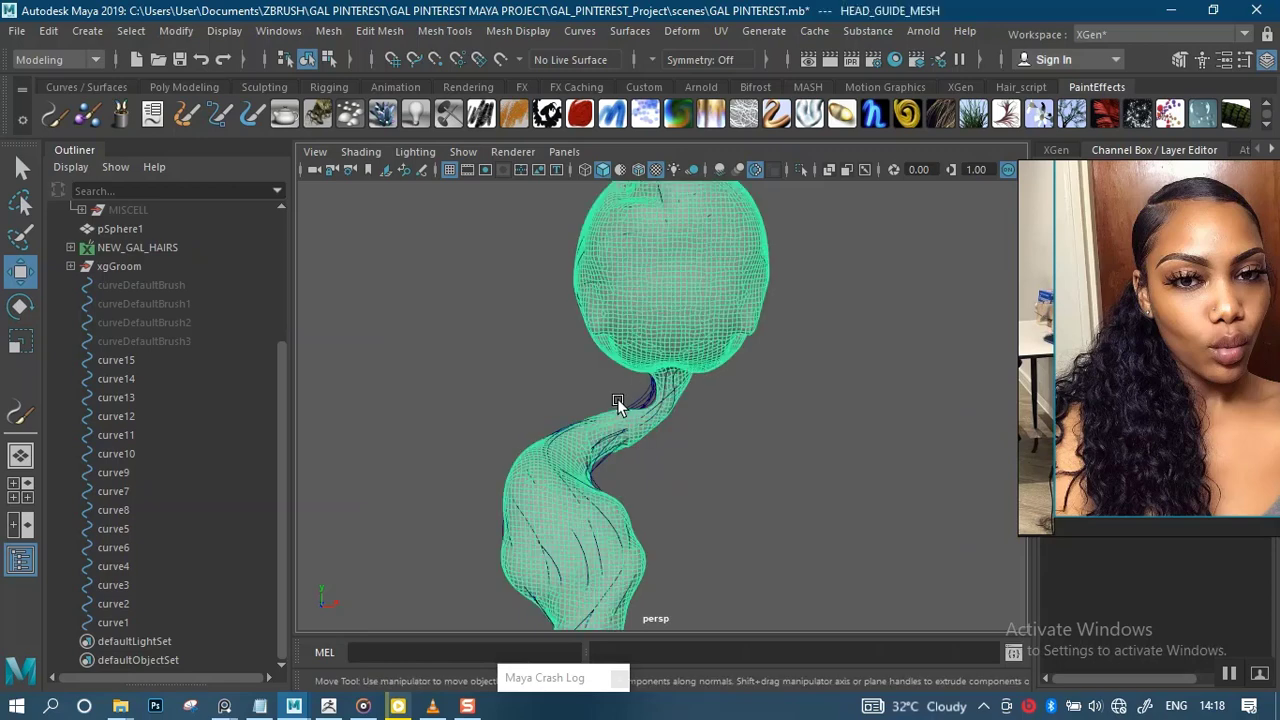
pyautogui.hotkey('ctrl', 'h')
pyautogui.keyDown('alt'); pyautogui.moveTo(491, 380); pyautogui.dragTo(690, 360); pyautogui.keyUp('alt')
pyautogui.keyDown('alt'); pyautogui.moveTo(690, 360); pyautogui.dragTo(557, 422, button='middle'); pyautogui.keyUp('alt')
pyautogui.keyDown('alt'); pyautogui.moveTo(557, 422); pyautogui.dragTo(751, 449, button='right'); pyautogui.keyUp('alt')
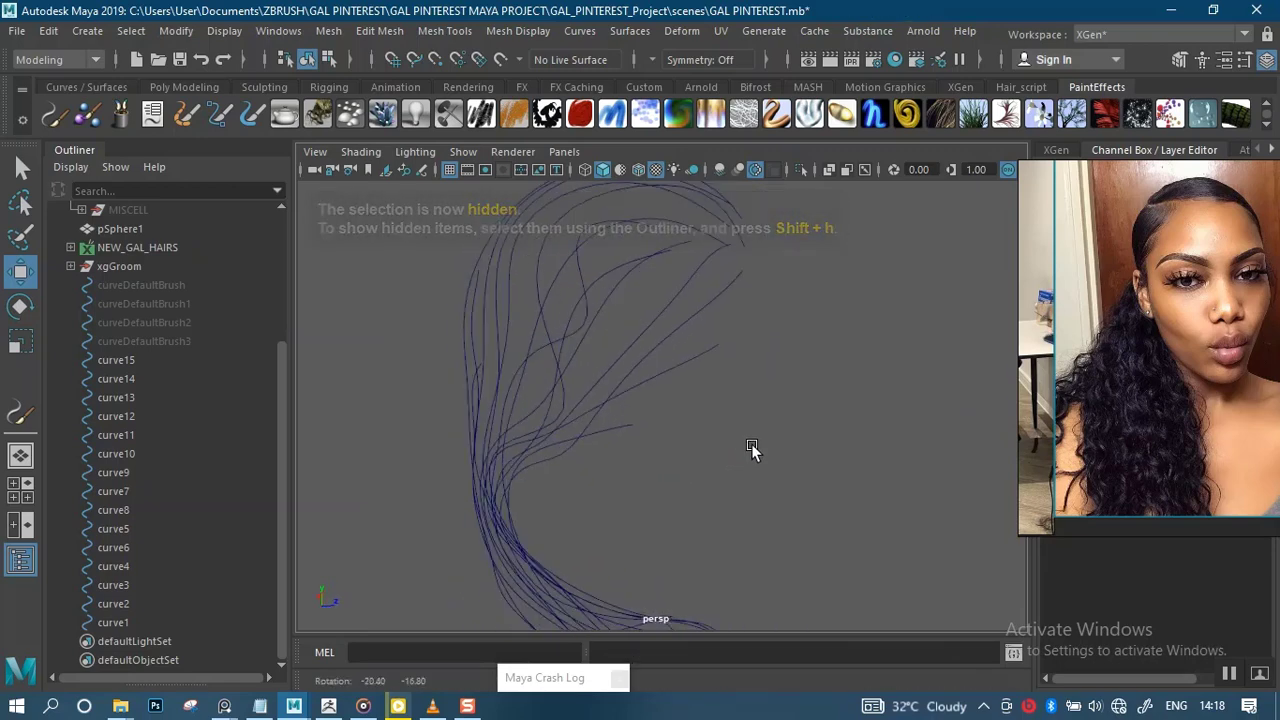
pyautogui.keyDown('alt'); pyautogui.moveTo(751, 449); pyautogui.dragTo(712, 320, button='middle'); pyautogui.keyUp('alt')
pyautogui.keyDown('alt'); pyautogui.moveTo(712, 322); pyautogui.dragTo(563, 406); pyautogui.keyUp('alt')
pyautogui.keyDown('alt'); pyautogui.moveTo(517, 399); pyautogui.dragTo(785, 450); pyautogui.keyUp('alt')
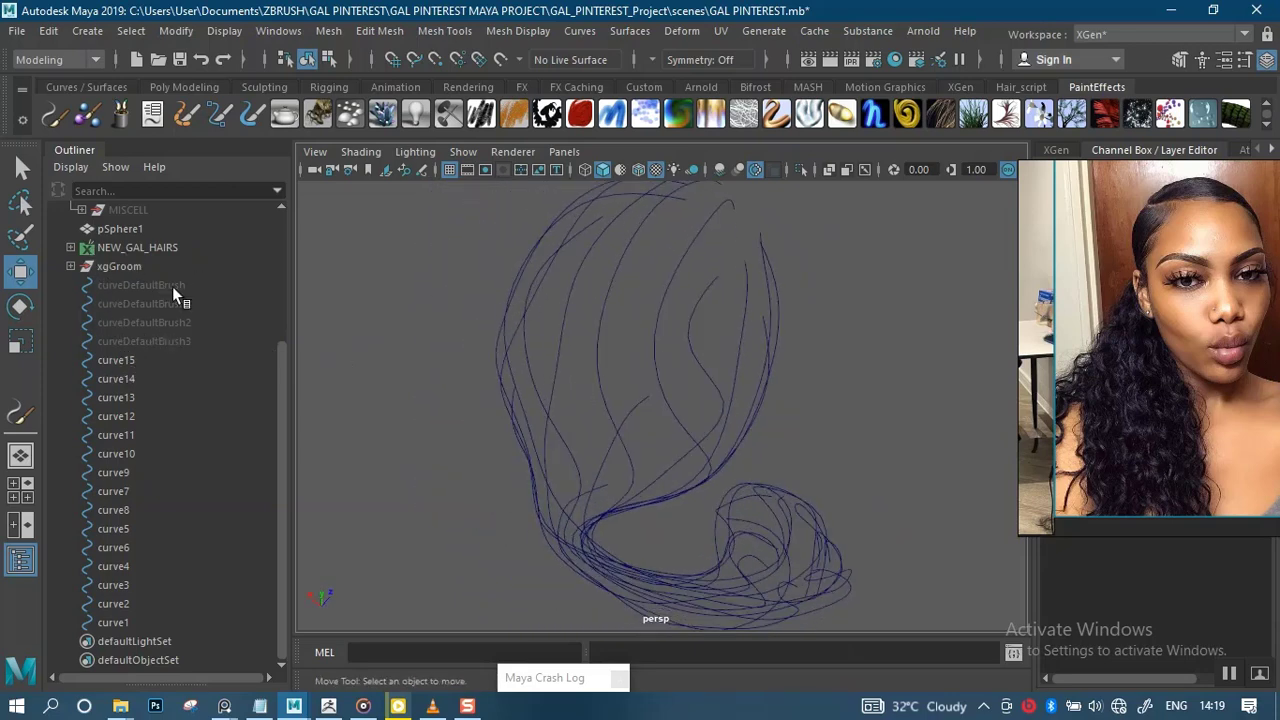
# Unhide NEW_SCALP_HEAD in the HAIR_SCALPS group
pyautogui.moveTo(276, 414); pyautogui.dragTo(277, 292)
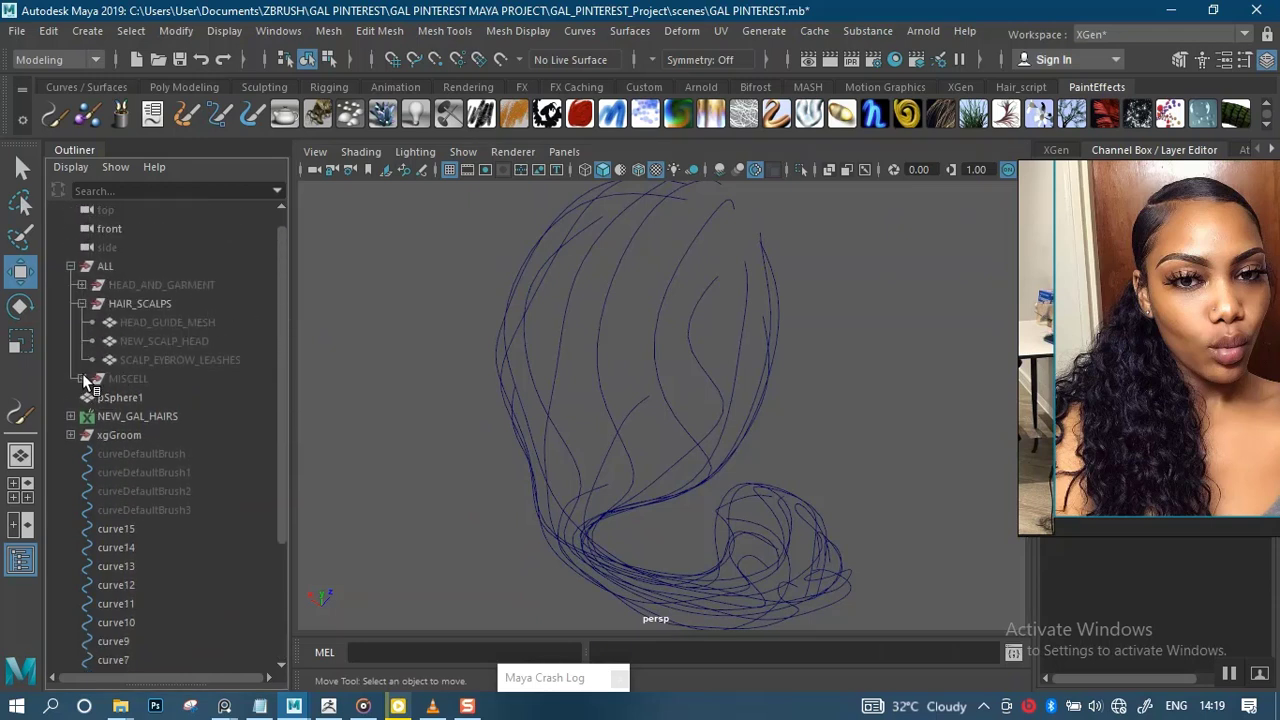
pyautogui.click(139, 340)
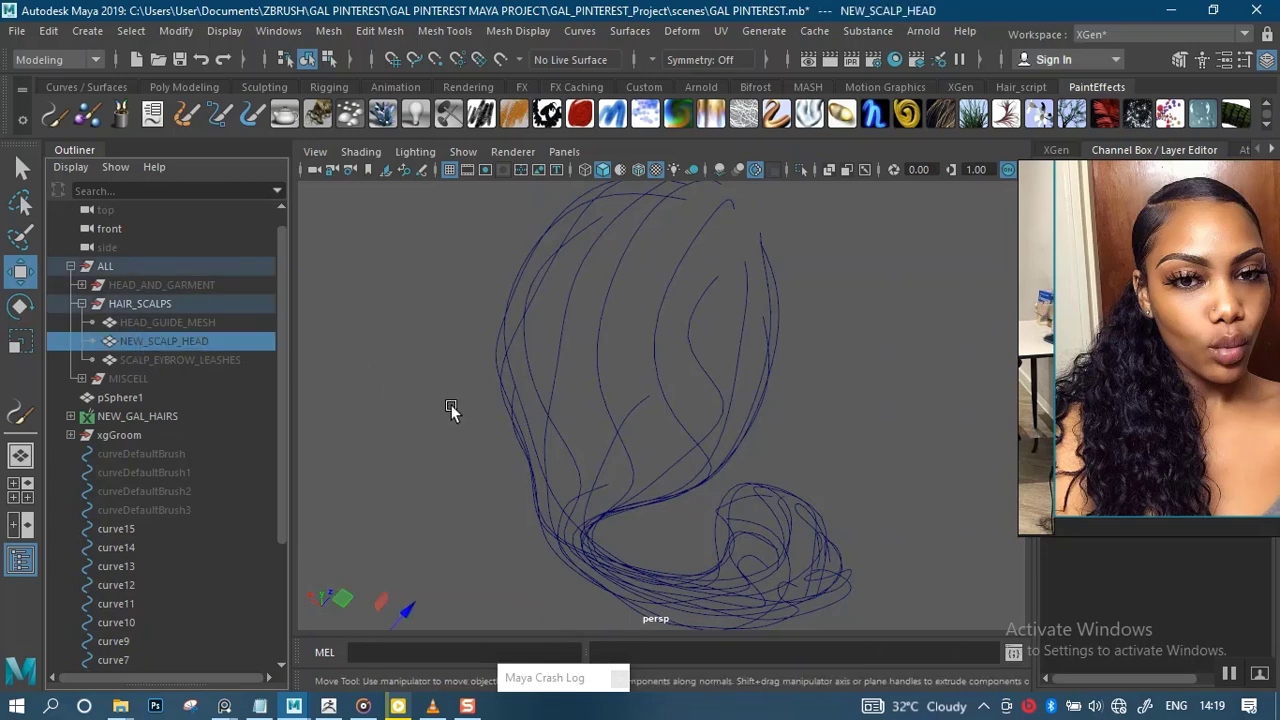
pyautogui.hotkey('shift', 'h')
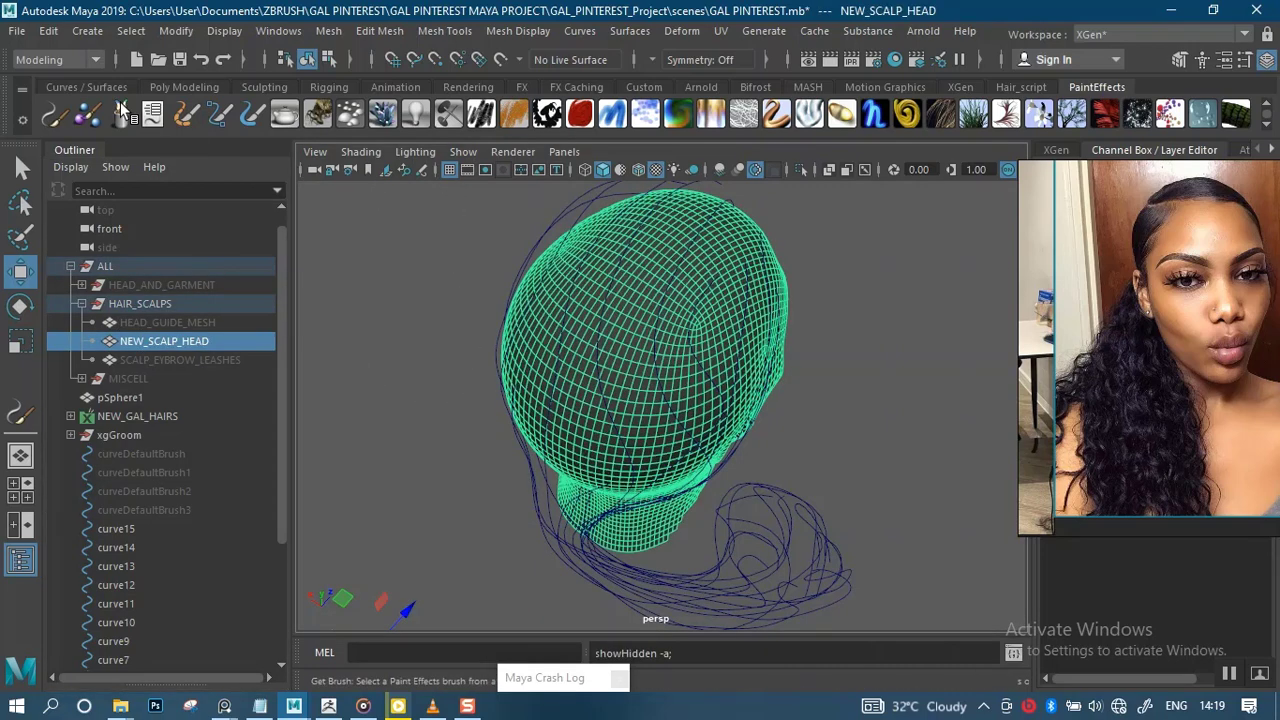
# Examine how the rebuilt curves sit against NEW_SCALP_HEAD from the back, both sides and the ponytail, looking for roots off the surface
pyautogui.click(175, 88)
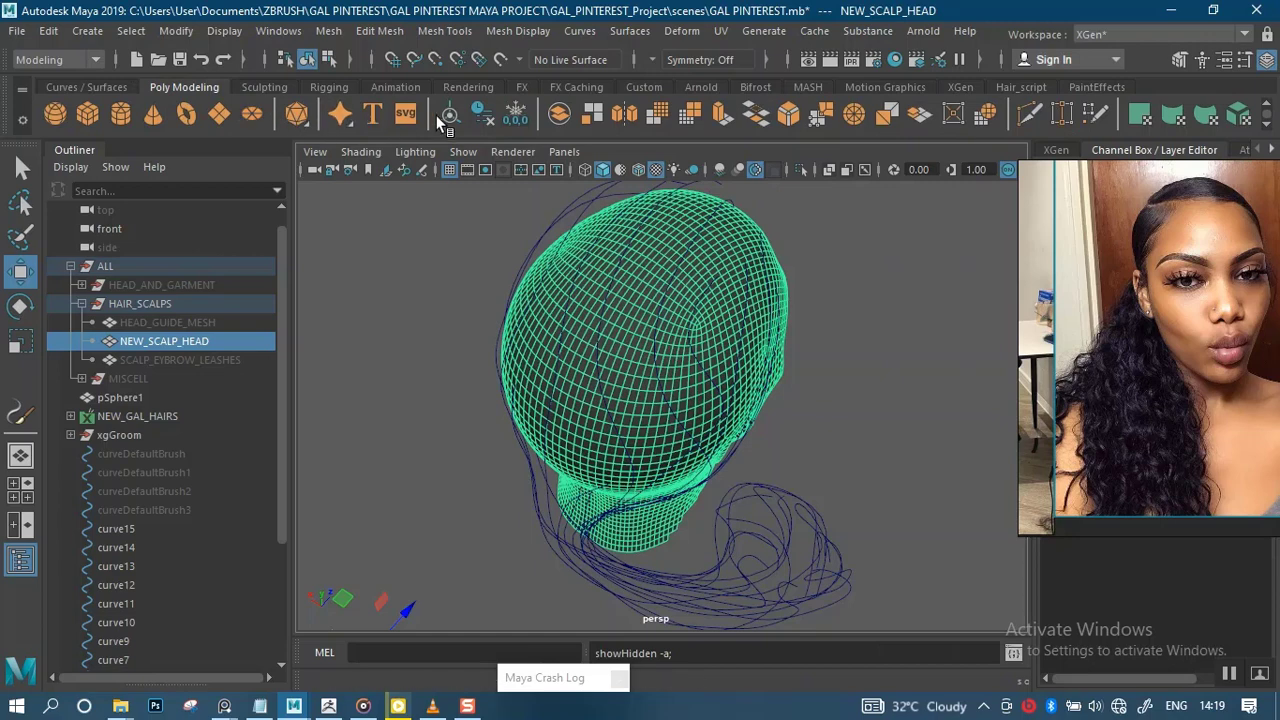
pyautogui.keyDown('alt'); pyautogui.moveTo(453, 441); pyautogui.dragTo(332, 376); pyautogui.keyUp('alt')
pyautogui.keyDown('alt'); pyautogui.moveTo(645, 304); pyautogui.dragTo(694, 391, button='middle'); pyautogui.keyUp('alt')
pyautogui.click(698, 388)
pyautogui.keyDown('alt'); pyautogui.moveTo(645, 331); pyautogui.dragTo(678, 421, button='middle'); pyautogui.keyUp('alt')
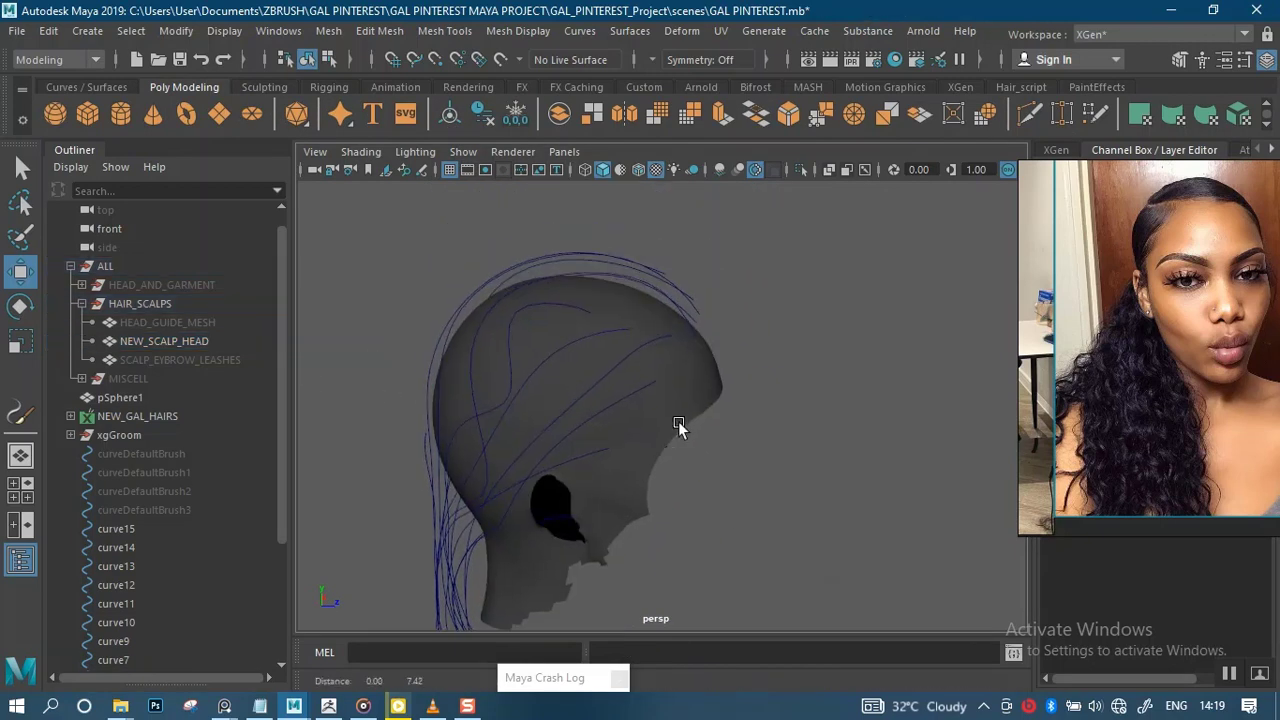
pyautogui.keyDown('alt'); pyautogui.moveTo(767, 411); pyautogui.dragTo(487, 388); pyautogui.keyUp('alt')
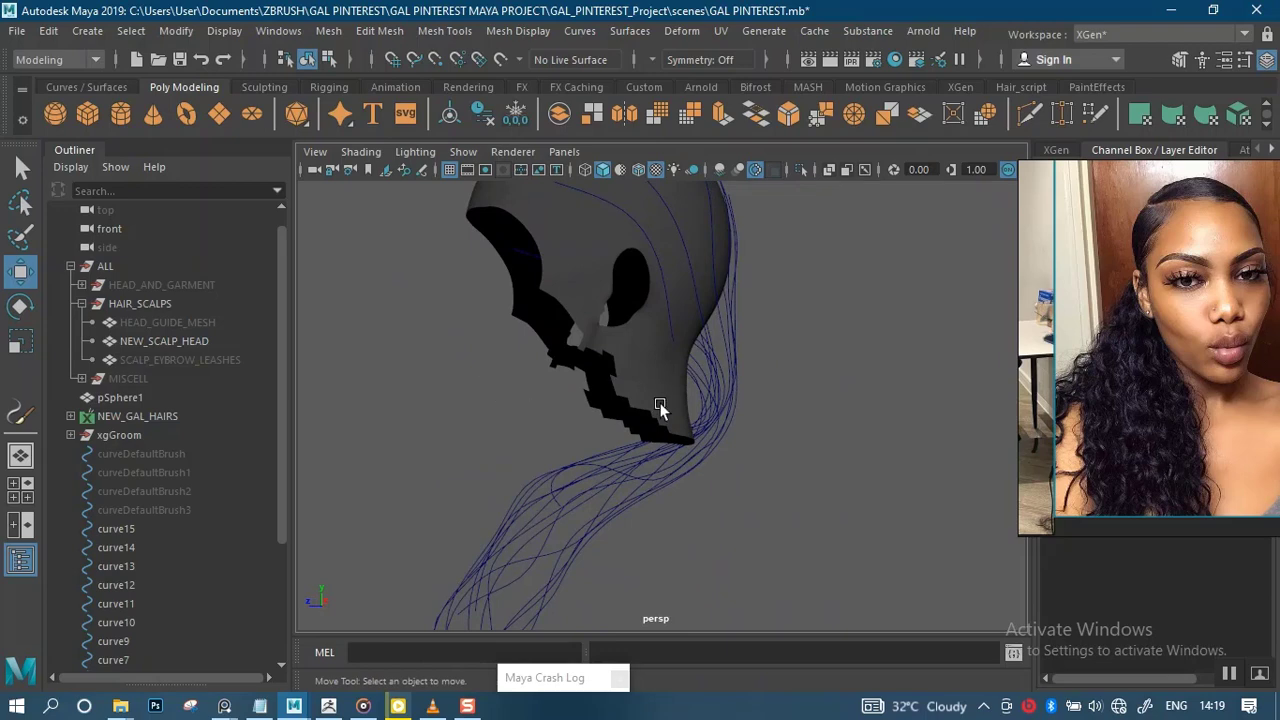
pyautogui.keyDown('alt'); pyautogui.moveTo(657, 409); pyautogui.dragTo(636, 356); pyautogui.keyUp('alt')
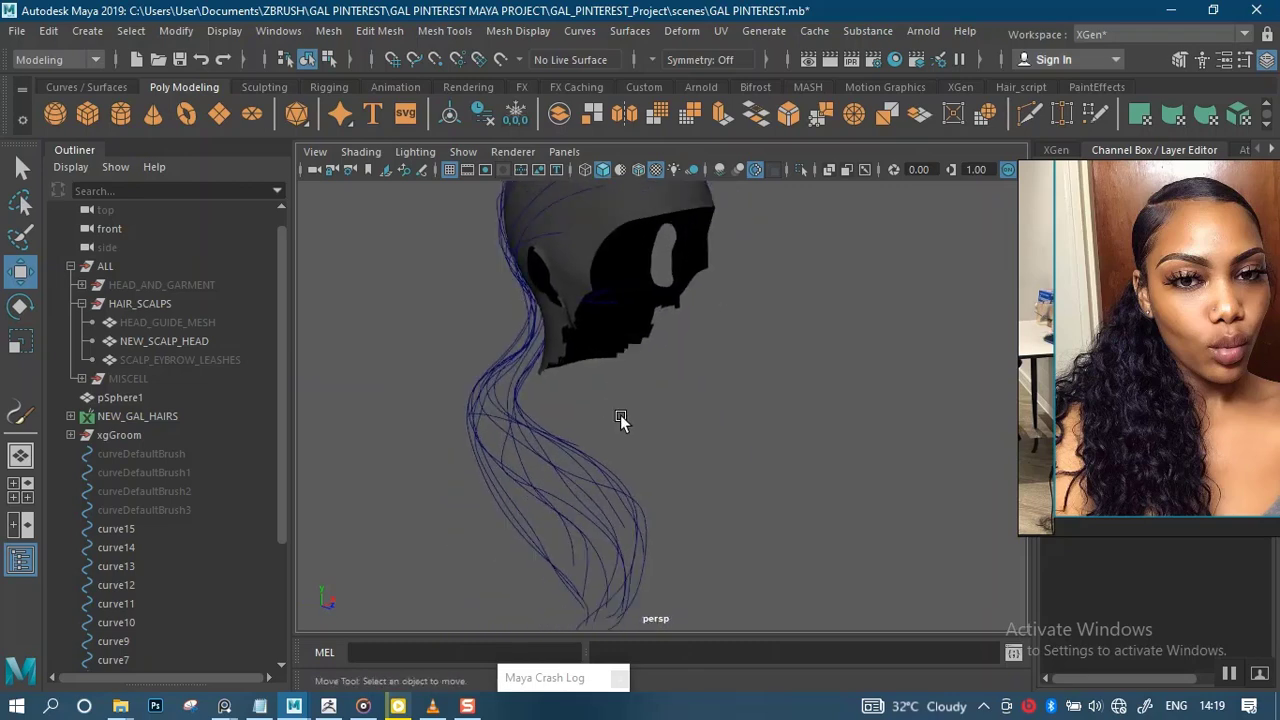
pyautogui.keyDown('alt'); pyautogui.moveTo(620, 418); pyautogui.dragTo(696, 352); pyautogui.keyUp('alt')
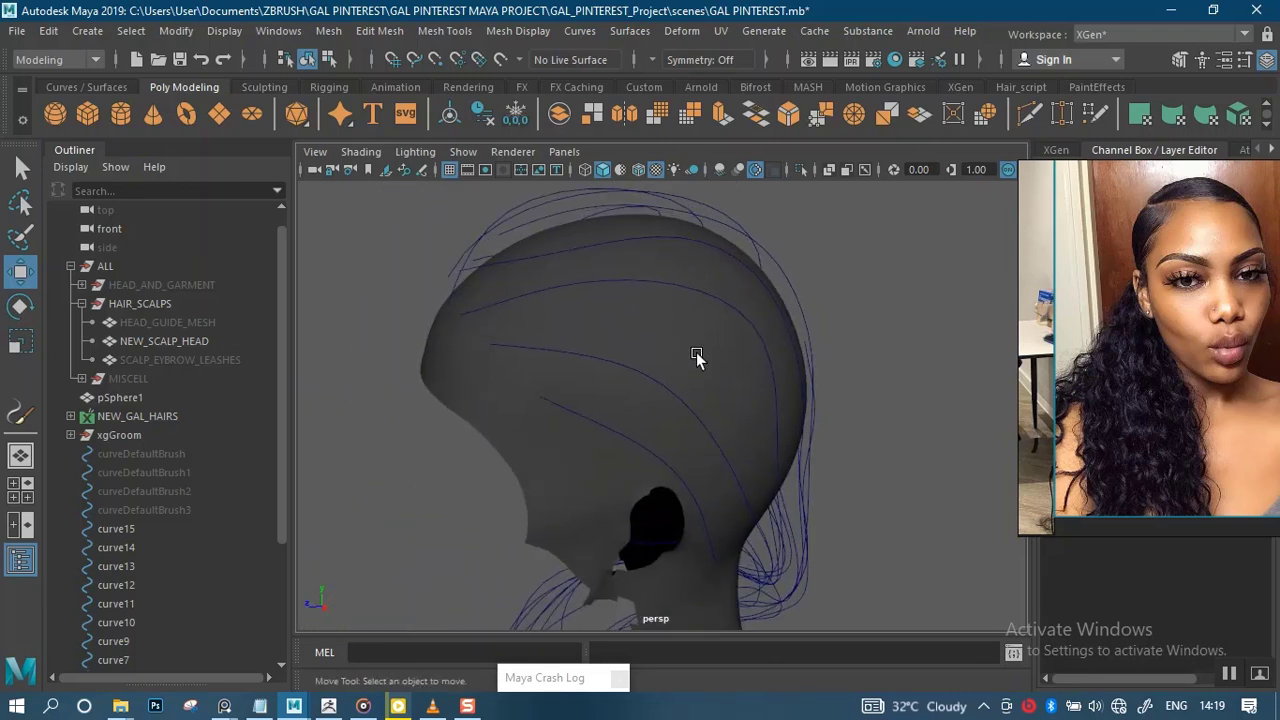
pyautogui.keyDown('alt'); pyautogui.moveTo(696, 352); pyautogui.dragTo(677, 384, button='right'); pyautogui.keyUp('alt')
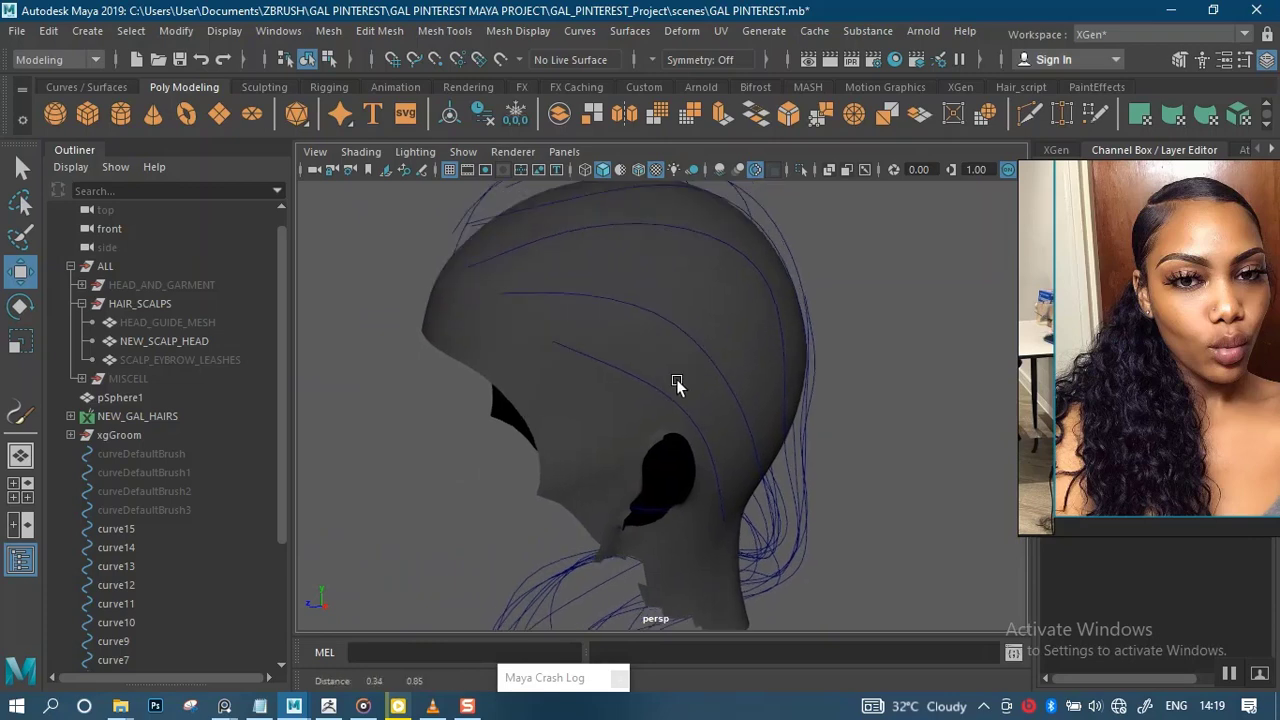
pyautogui.keyDown('alt'); pyautogui.moveTo(677, 384); pyautogui.dragTo(676, 315); pyautogui.keyUp('alt')
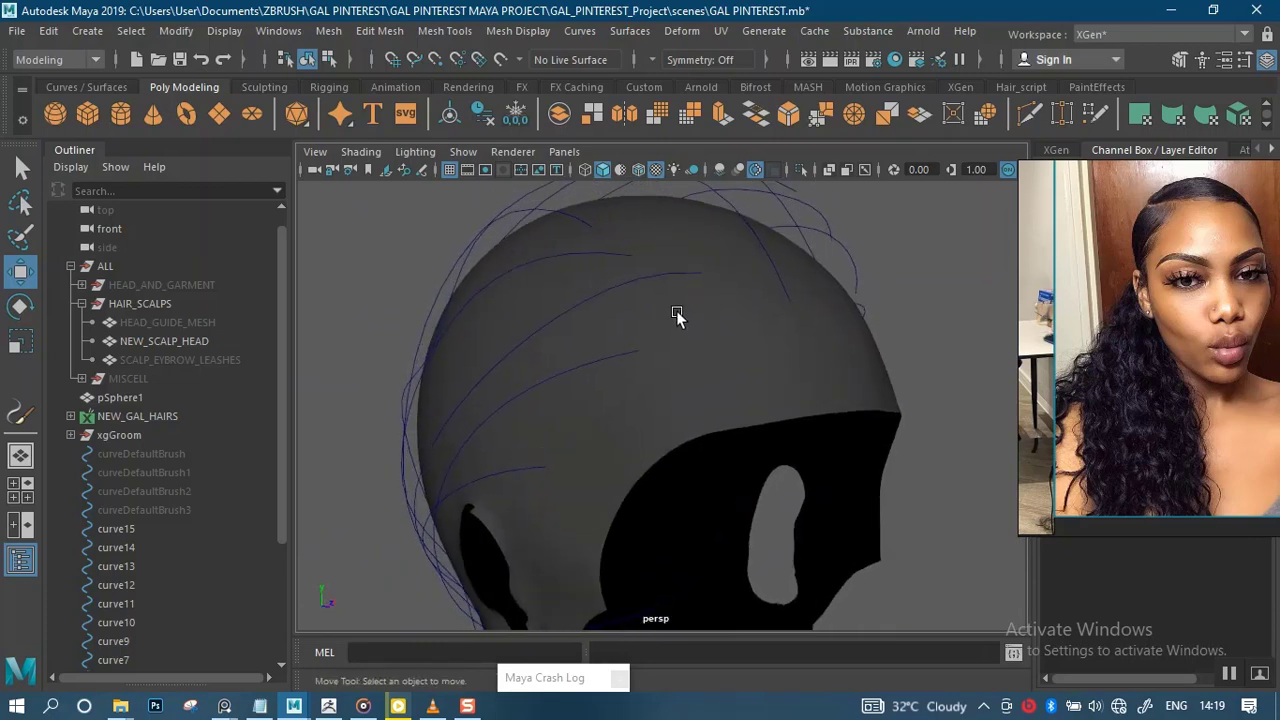
# Display the control vertices of curve15 at its root end on the back of the scalp
pyautogui.click(116, 529)
pyautogui.keyDown('alt'); pyautogui.moveTo(708, 378); pyautogui.dragTo(576, 375); pyautogui.keyUp('alt')
pyautogui.scroll(2, 560, 373)
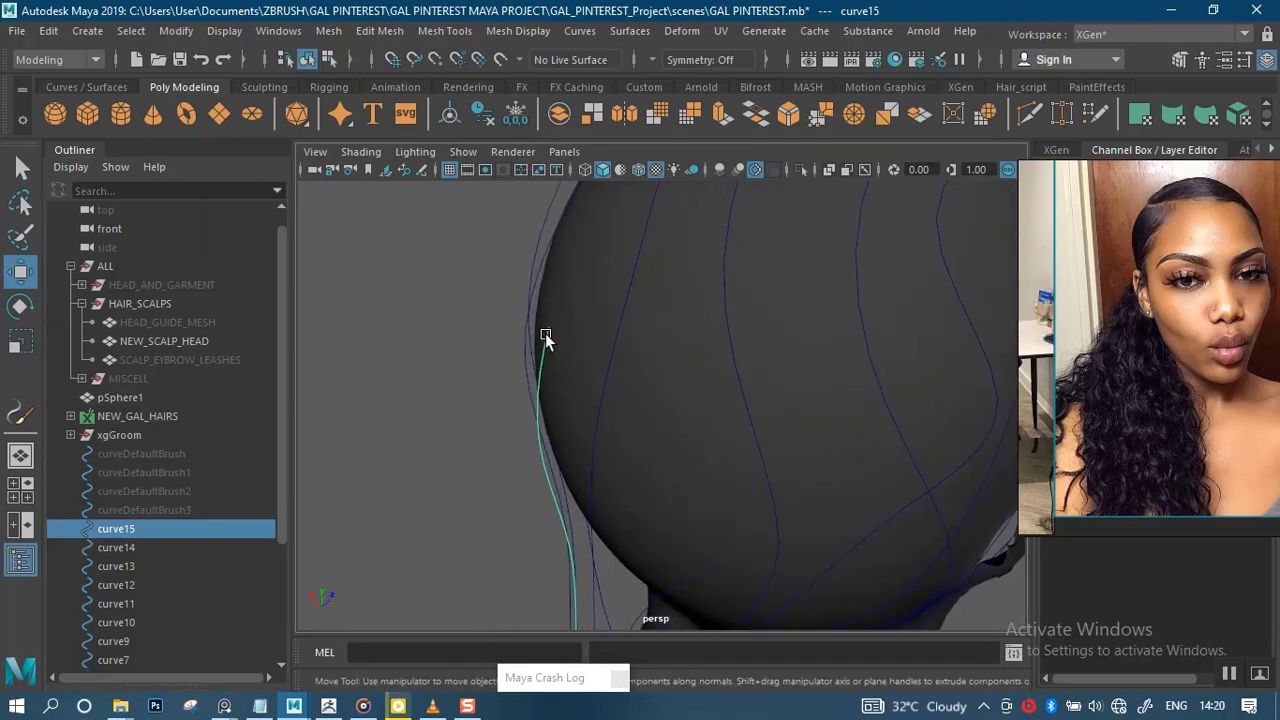
pyautogui.moveTo(545, 333); pyautogui.dragTo(536, 189, button='right')
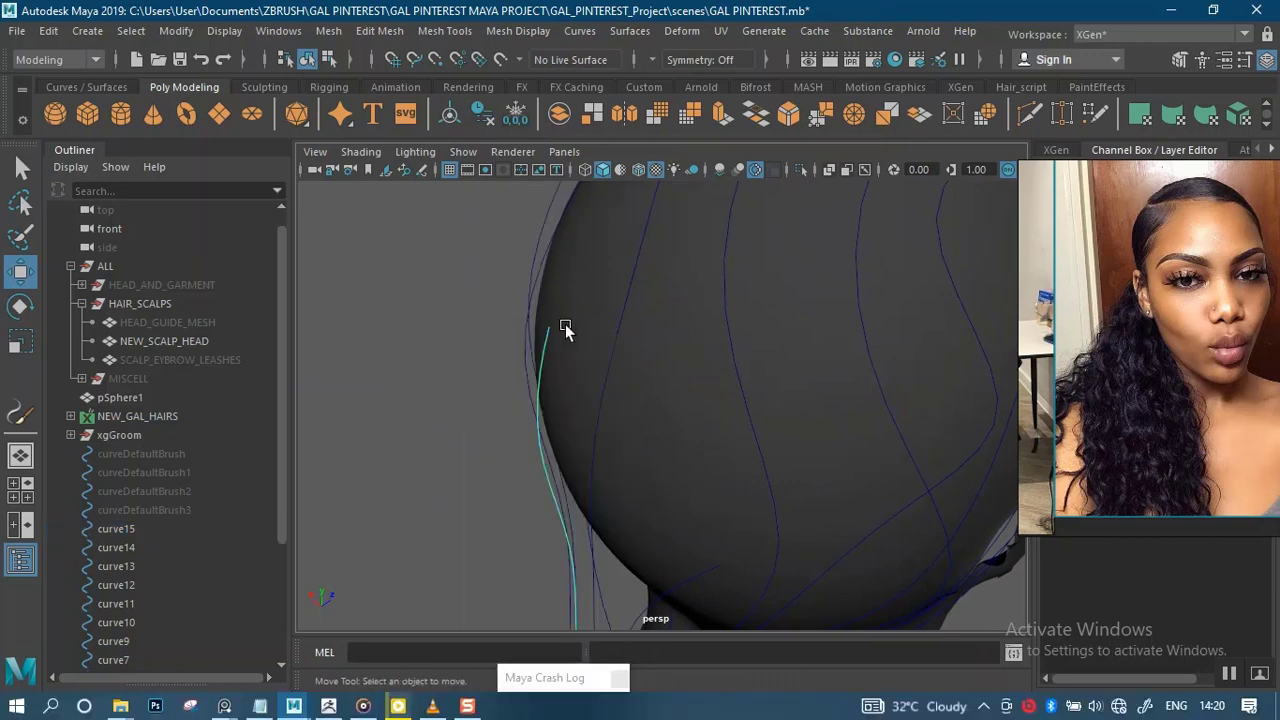
pyautogui.rightClick(548, 334)
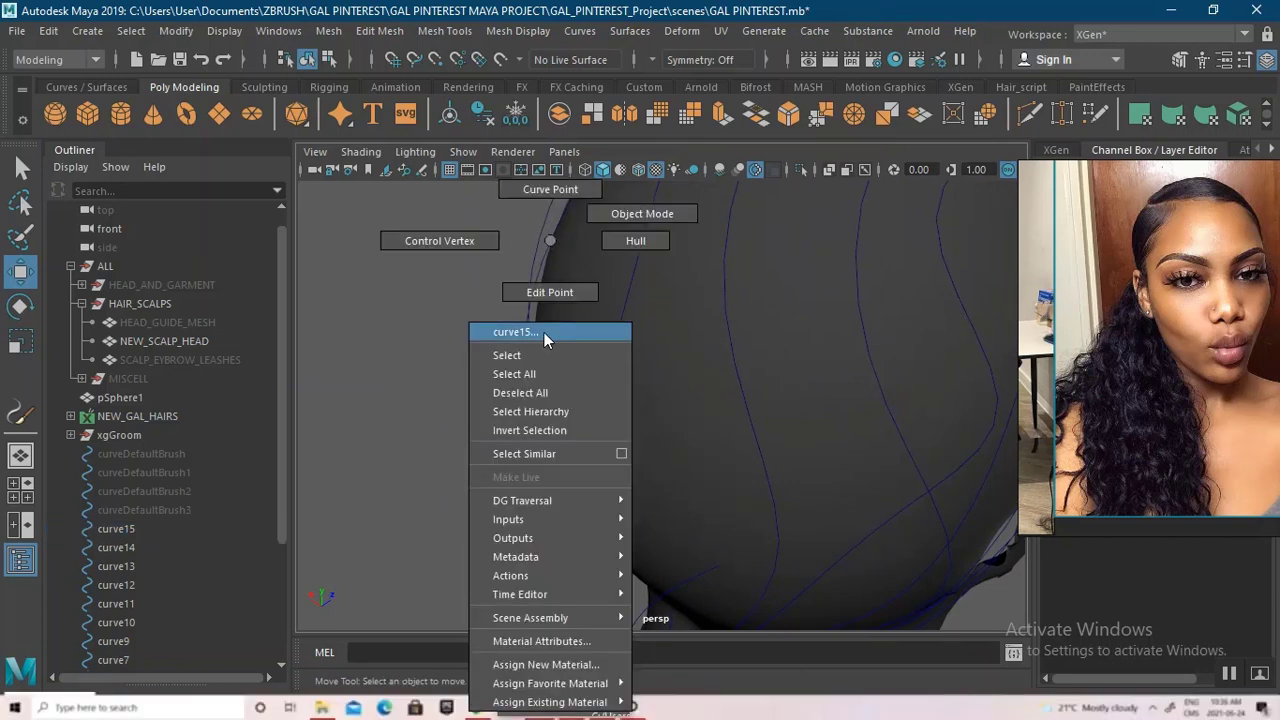
pyautogui.moveTo(459, 226); pyautogui.dragTo(460, 236, button='right')
pyautogui.keyDown('alt'); pyautogui.moveTo(446, 376); pyautogui.dragTo(480, 340); pyautogui.keyUp('alt')
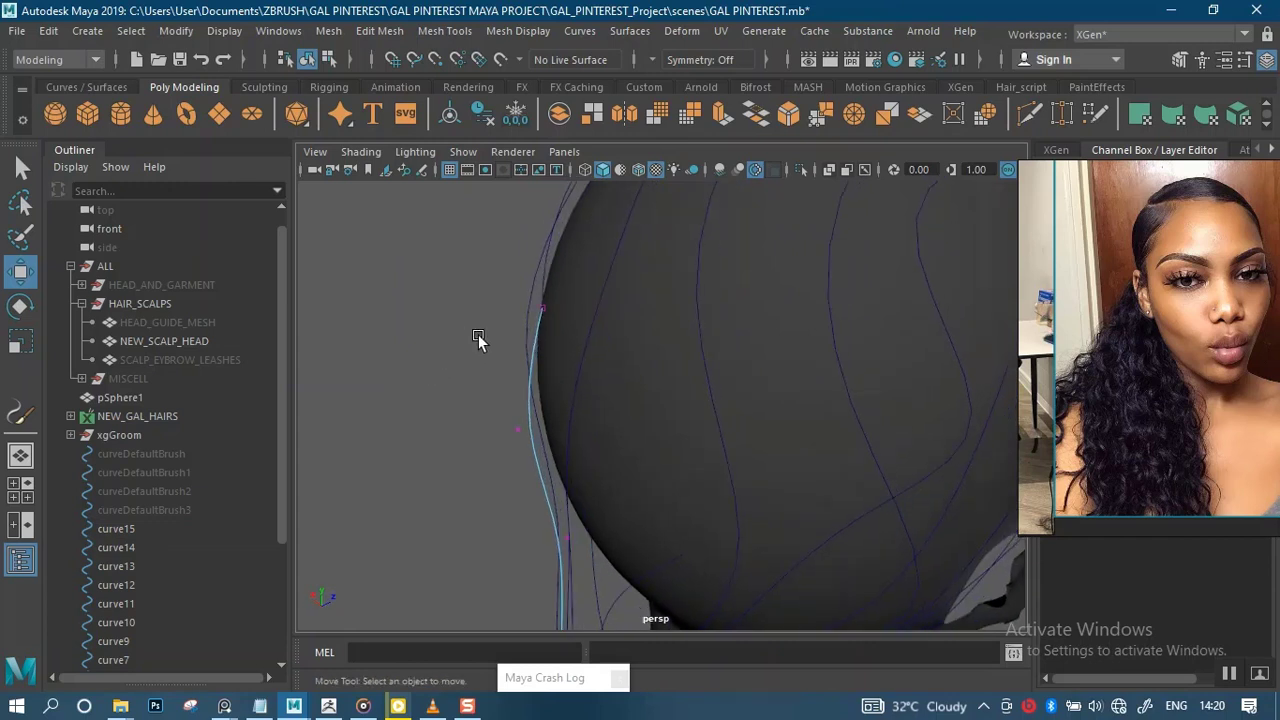
# Move the root control vertex of curve15 closer to the scalp surface at the back of the head
pyautogui.keyDown('alt'); pyautogui.moveTo(480, 340); pyautogui.dragTo(540, 424, button='right'); pyautogui.keyUp('alt')
pyautogui.keyDown('alt'); pyautogui.moveTo(402, 324); pyautogui.dragTo(446, 336); pyautogui.keyUp('alt')
pyautogui.keyDown('alt'); pyautogui.moveTo(432, 366); pyautogui.dragTo(465, 401, button='right'); pyautogui.keyUp('alt')
pyautogui.keyDown('alt'); pyautogui.moveTo(465, 399); pyautogui.dragTo(335, 341); pyautogui.keyUp('alt')
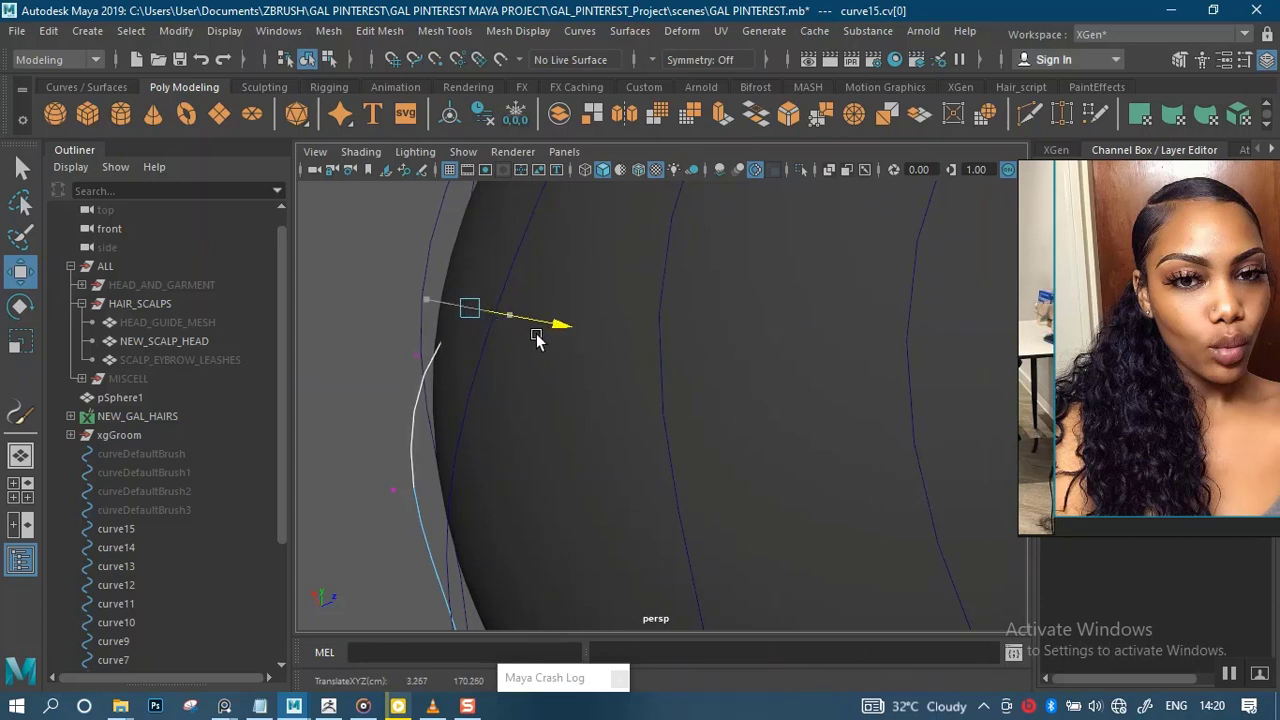
pyautogui.keyDown('alt'); pyautogui.moveTo(540, 340); pyautogui.dragTo(440, 255, button='right'); pyautogui.keyUp('alt')
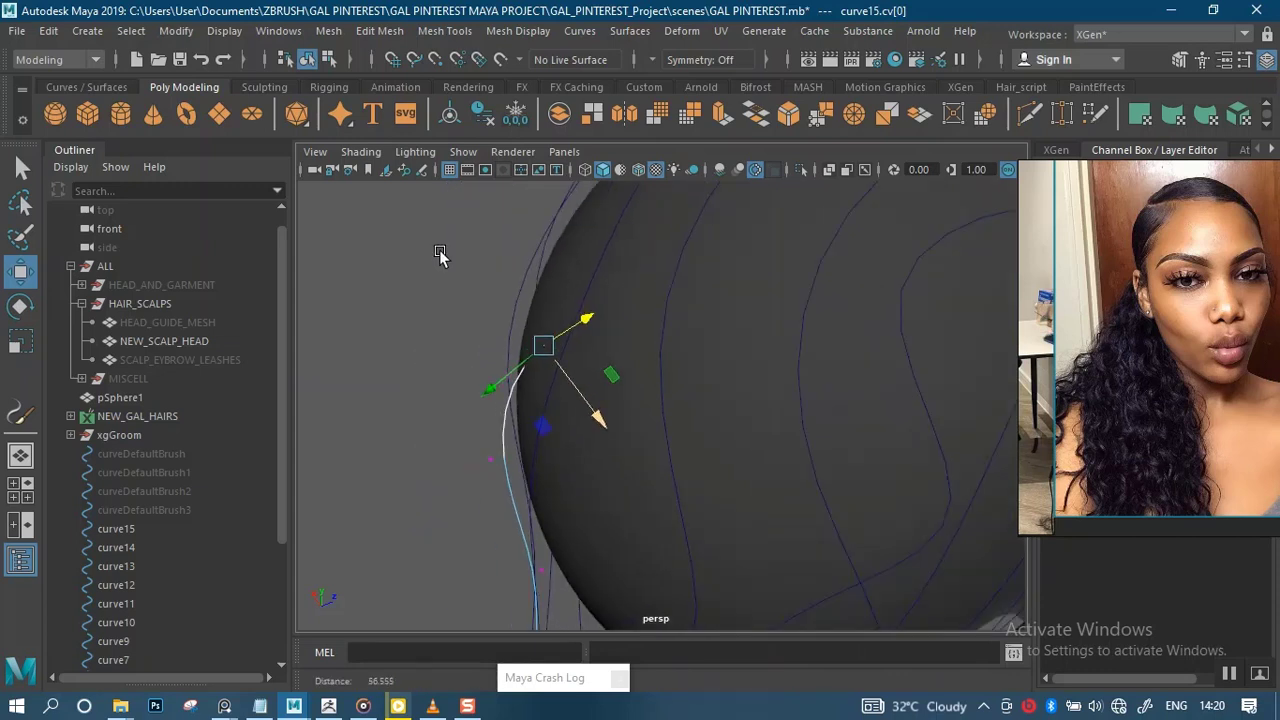
# Frame curve14 and display its control vertices at the root end on the lower back of the scalp
pyautogui.click(116, 547)
pyautogui.press('f')
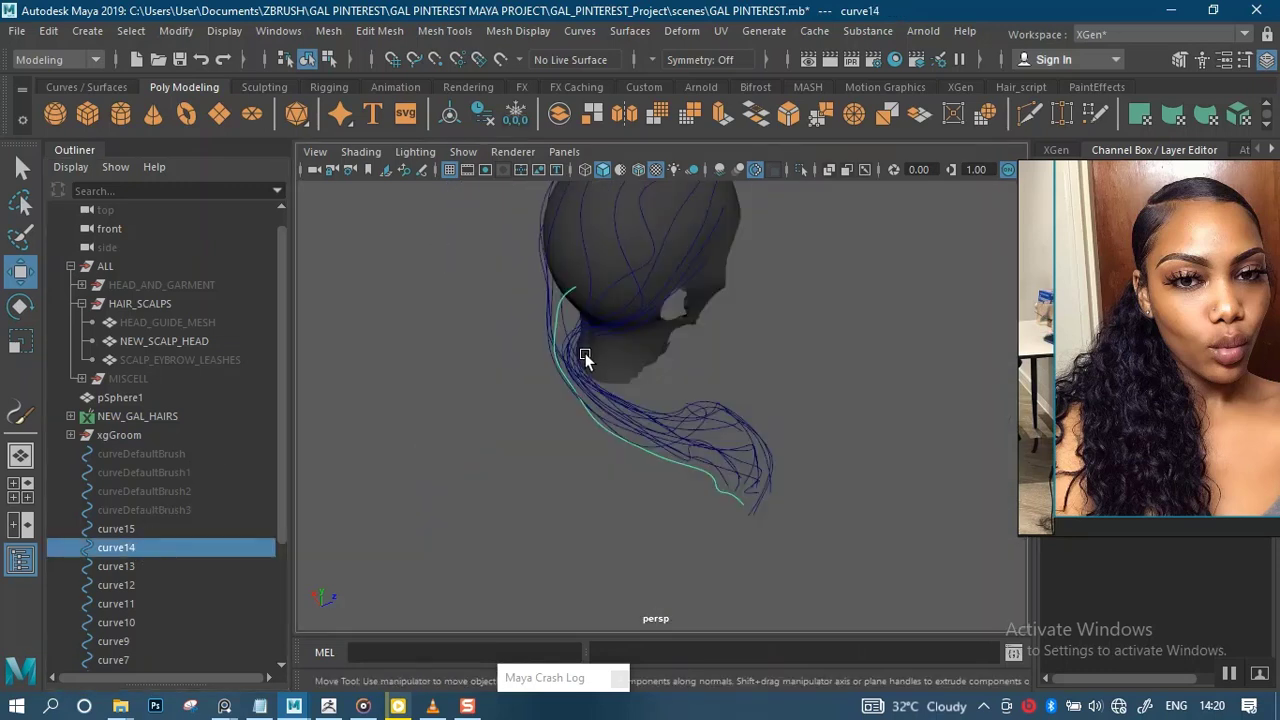
pyautogui.keyDown('alt'); pyautogui.moveTo(603, 365); pyautogui.dragTo(726, 371); pyautogui.keyUp('alt')
pyautogui.scroll(3, 689, 436)
pyautogui.keyDown('alt'); pyautogui.moveTo(689, 436); pyautogui.dragTo(670, 308); pyautogui.keyUp('alt')
pyautogui.keyDown('alt'); pyautogui.moveTo(670, 308); pyautogui.dragTo(660, 407, button='right'); pyautogui.keyUp('alt')
pyautogui.keyDown('alt'); pyautogui.moveTo(660, 407); pyautogui.dragTo(536, 415); pyautogui.keyUp('alt')
pyautogui.rightClick(529, 413)
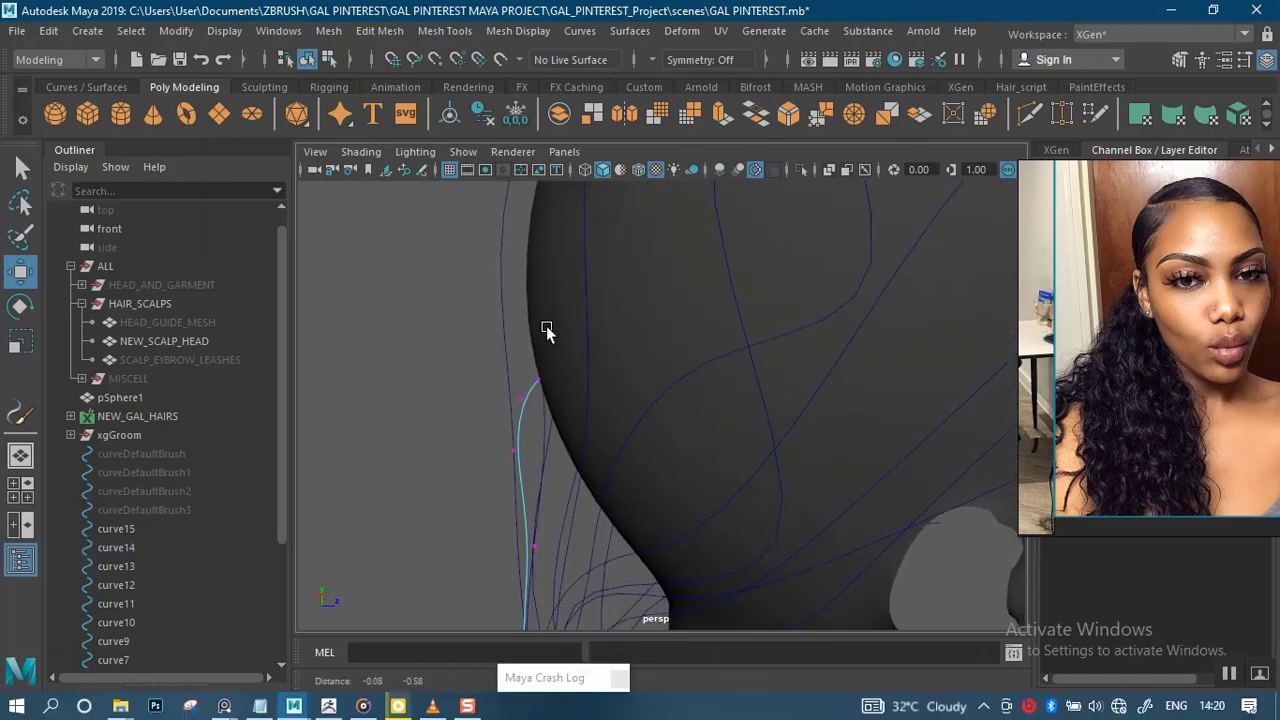
# Reposition curve14's root-end control vertices, 12 to 14, so the curve starts on the scalp and flows smoothly around the lower back of the head
pyautogui.keyDown('alt'); pyautogui.moveTo(543, 329); pyautogui.dragTo(457, 350, button='middle'); pyautogui.keyUp('alt')
pyautogui.moveTo(454, 325); pyautogui.dragTo(545, 468)
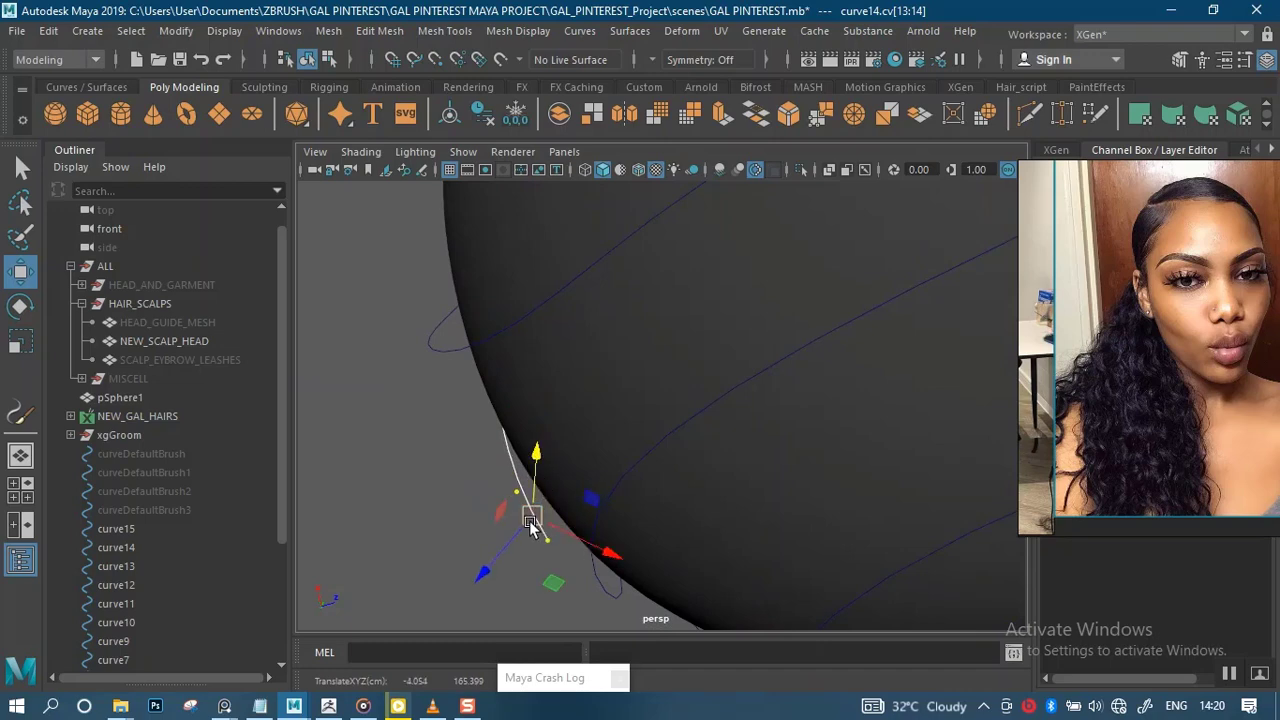
pyautogui.keyDown('alt'); pyautogui.moveTo(437, 465); pyautogui.dragTo(652, 458); pyautogui.keyUp('alt')
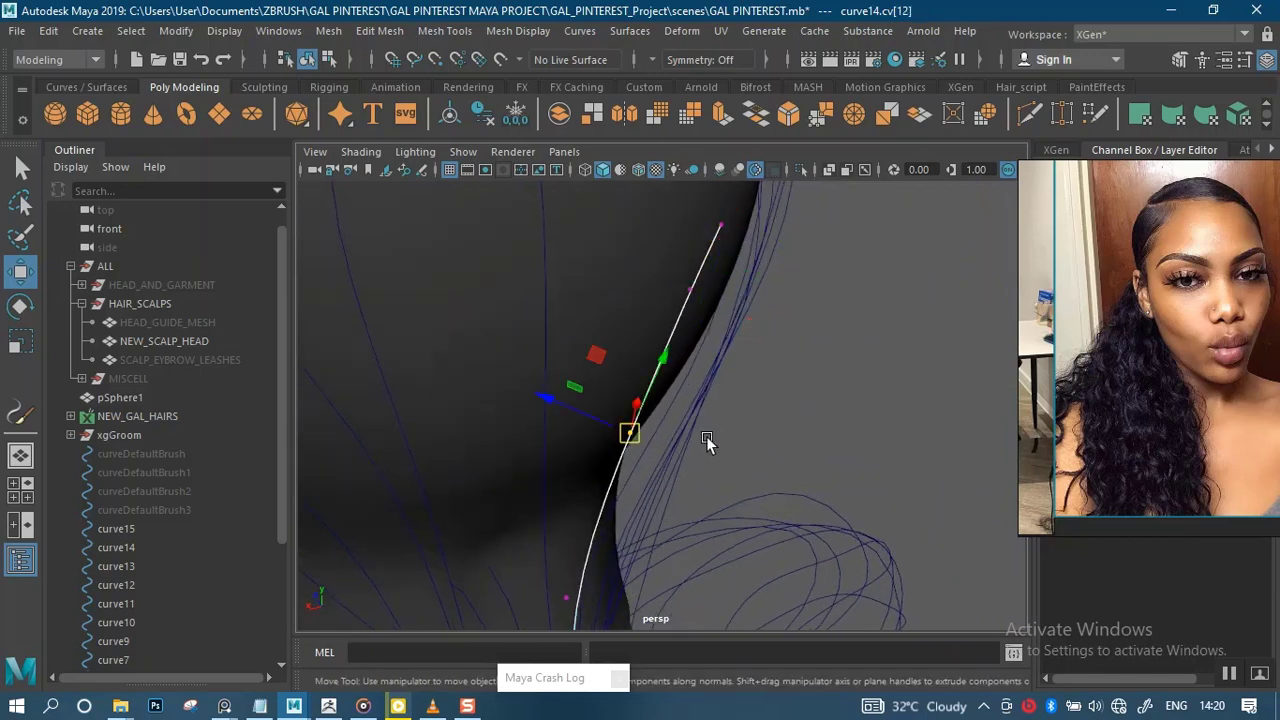
pyautogui.moveTo(563, 416); pyautogui.dragTo(589, 433)
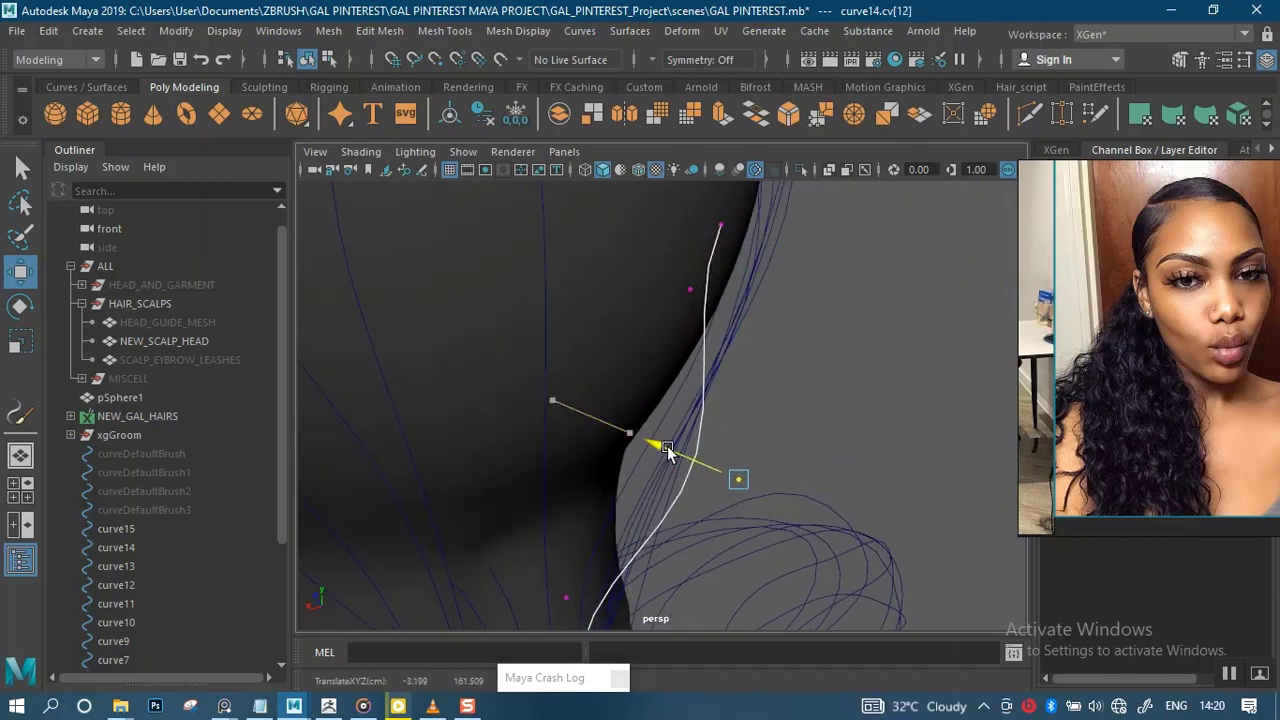
pyautogui.keyDown('alt'); pyautogui.moveTo(746, 318); pyautogui.dragTo(626, 452); pyautogui.keyUp('alt')
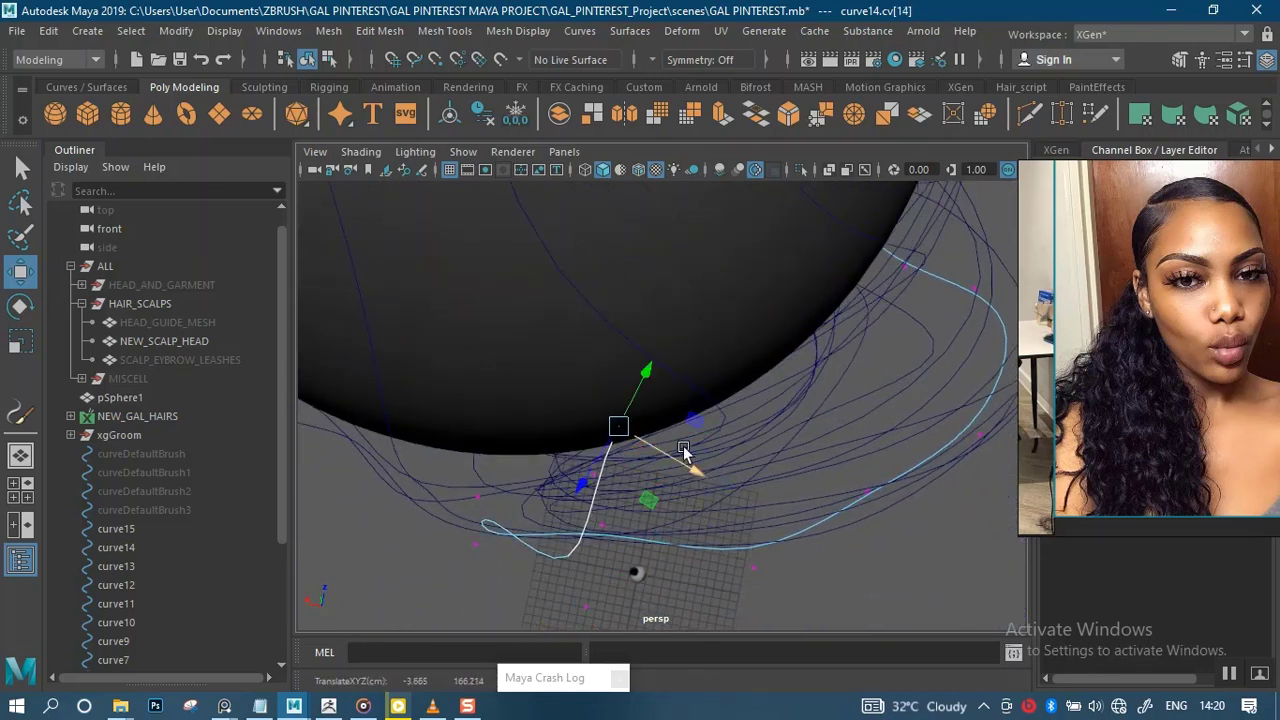
pyautogui.keyDown('alt'); pyautogui.moveTo(684, 448); pyautogui.dragTo(692, 290); pyautogui.keyUp('alt')
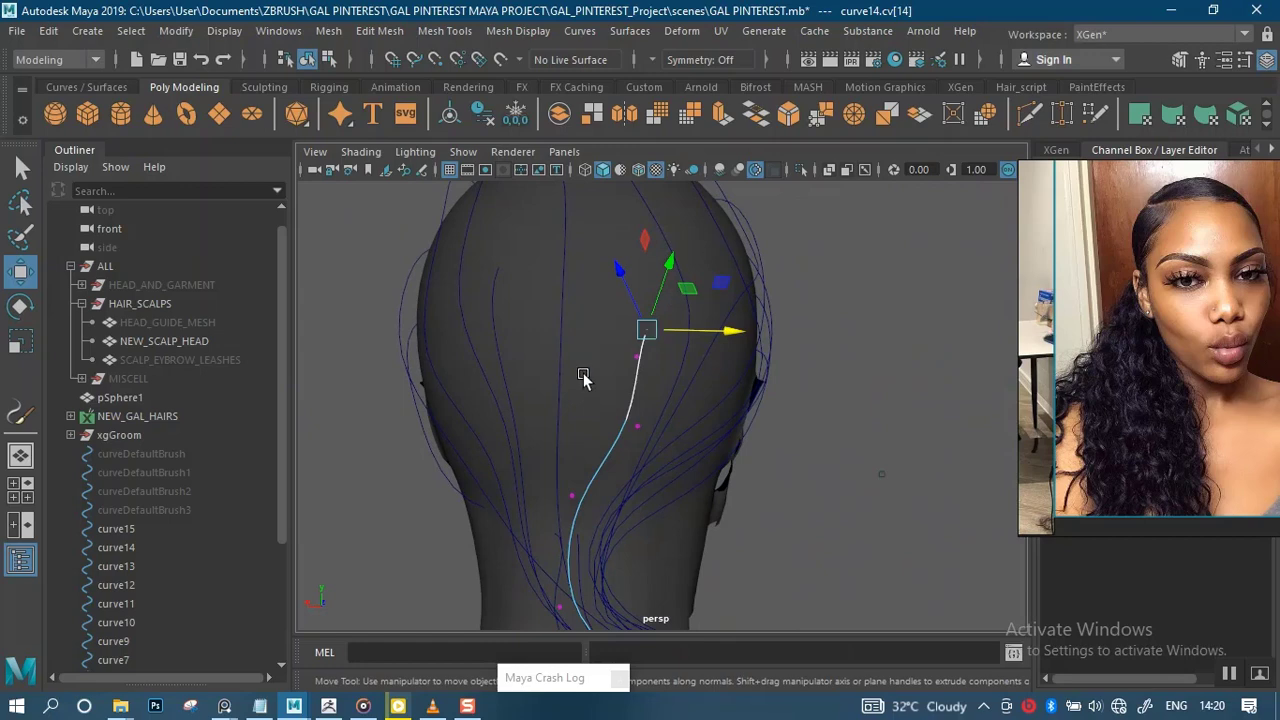
# Display curve13's control vertices and move its root-end vertices out of the head onto the scalp surface above the ear
pyautogui.click(134, 566)
pyautogui.keyDown('alt'); pyautogui.moveTo(600, 397); pyautogui.dragTo(311, 382); pyautogui.keyUp('alt')
pyautogui.keyDown('alt'); pyautogui.moveTo(311, 382); pyautogui.dragTo(602, 565, button='right'); pyautogui.keyUp('alt')
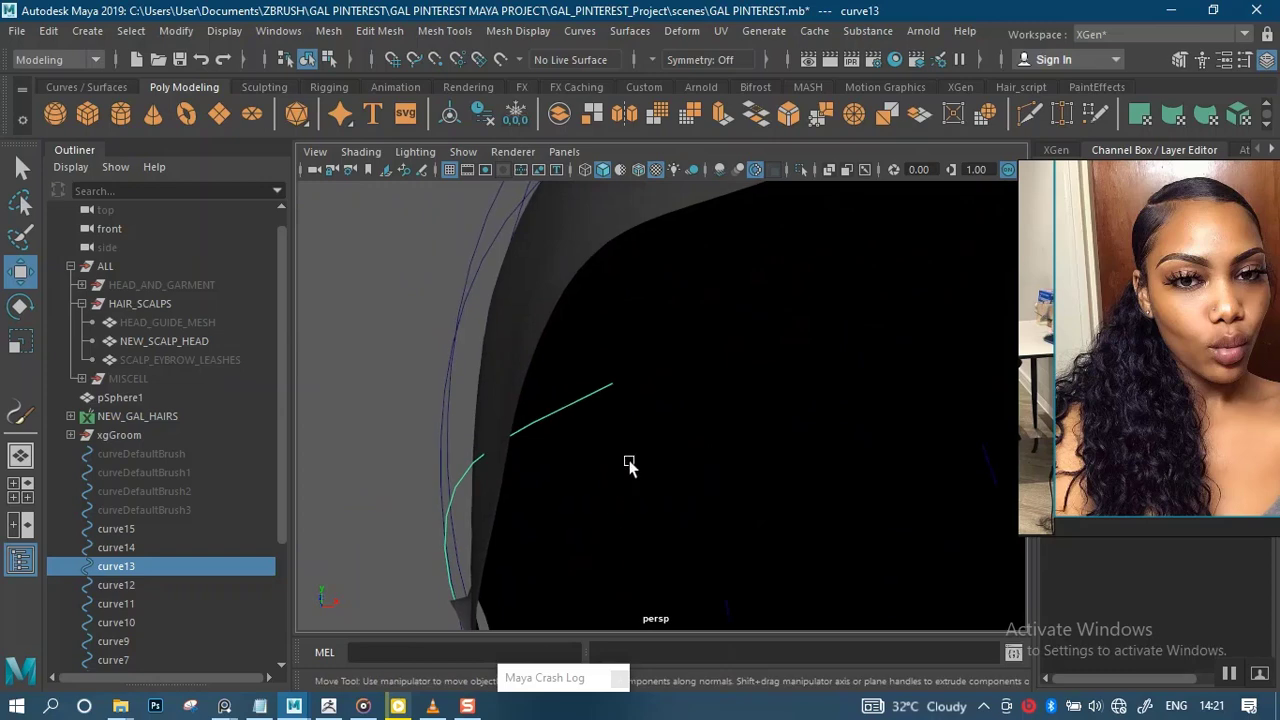
pyautogui.moveTo(449, 243); pyautogui.dragTo(350, 244, button='right')
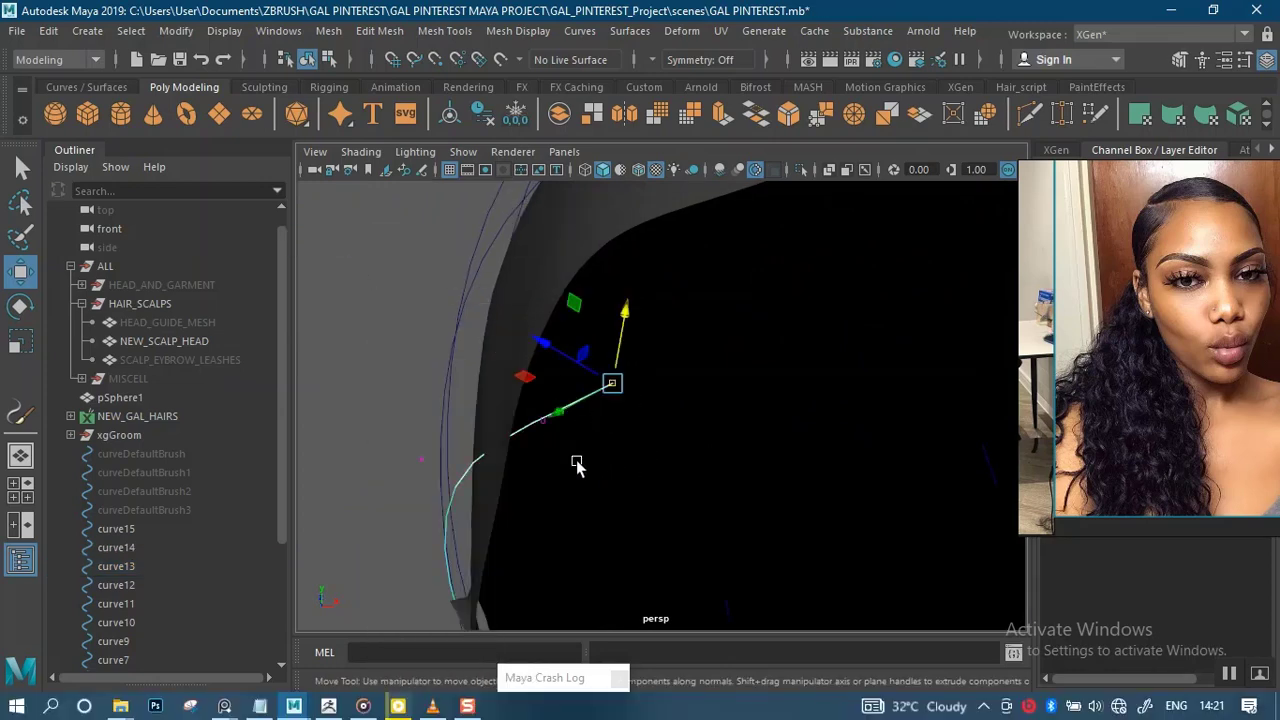
pyautogui.keyDown('alt'); pyautogui.moveTo(577, 465); pyautogui.dragTo(658, 478); pyautogui.keyUp('alt')
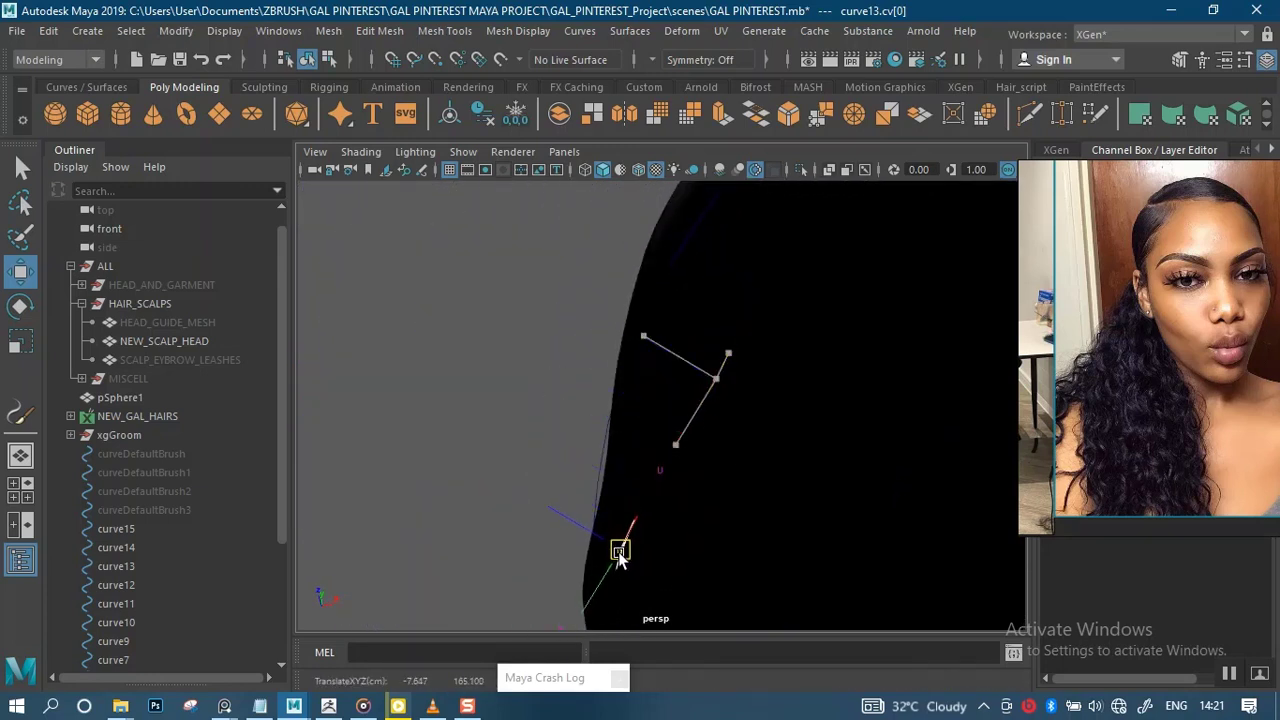
pyautogui.keyDown('alt'); pyautogui.moveTo(712, 421); pyautogui.dragTo(753, 418); pyautogui.keyUp('alt')
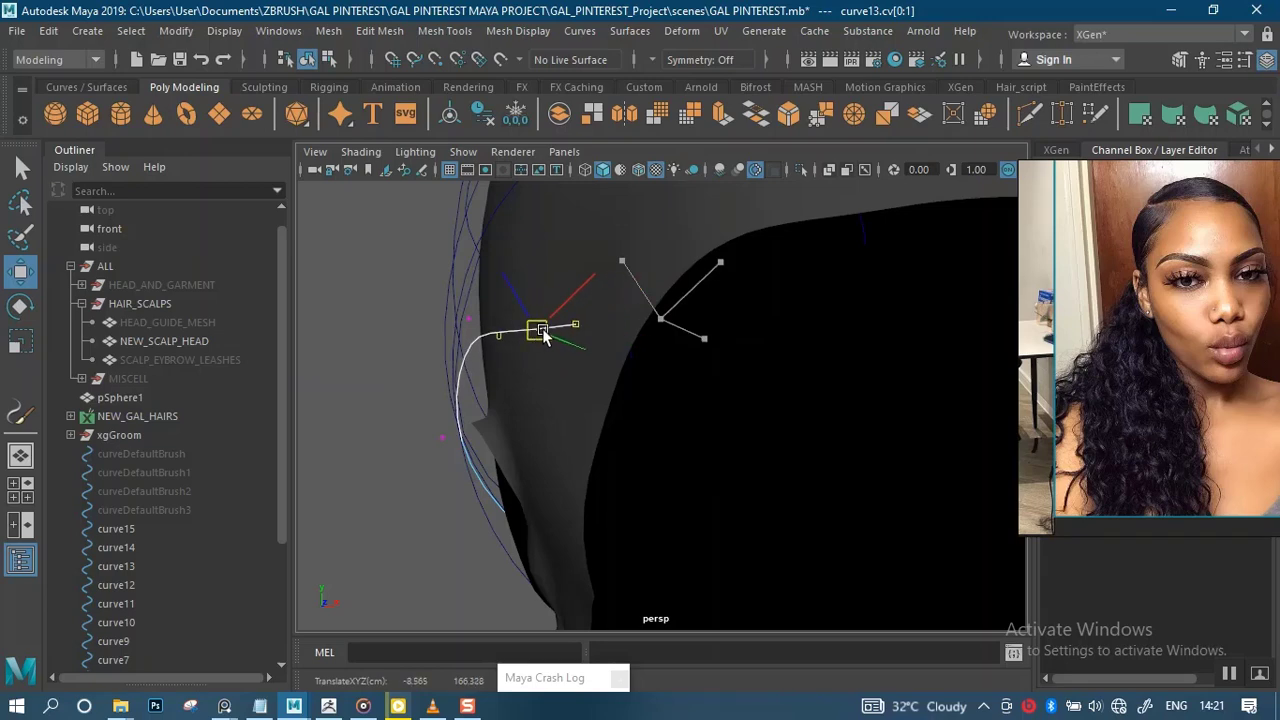
pyautogui.keyDown('alt'); pyautogui.moveTo(579, 338); pyautogui.dragTo(811, 394); pyautogui.keyUp('alt')
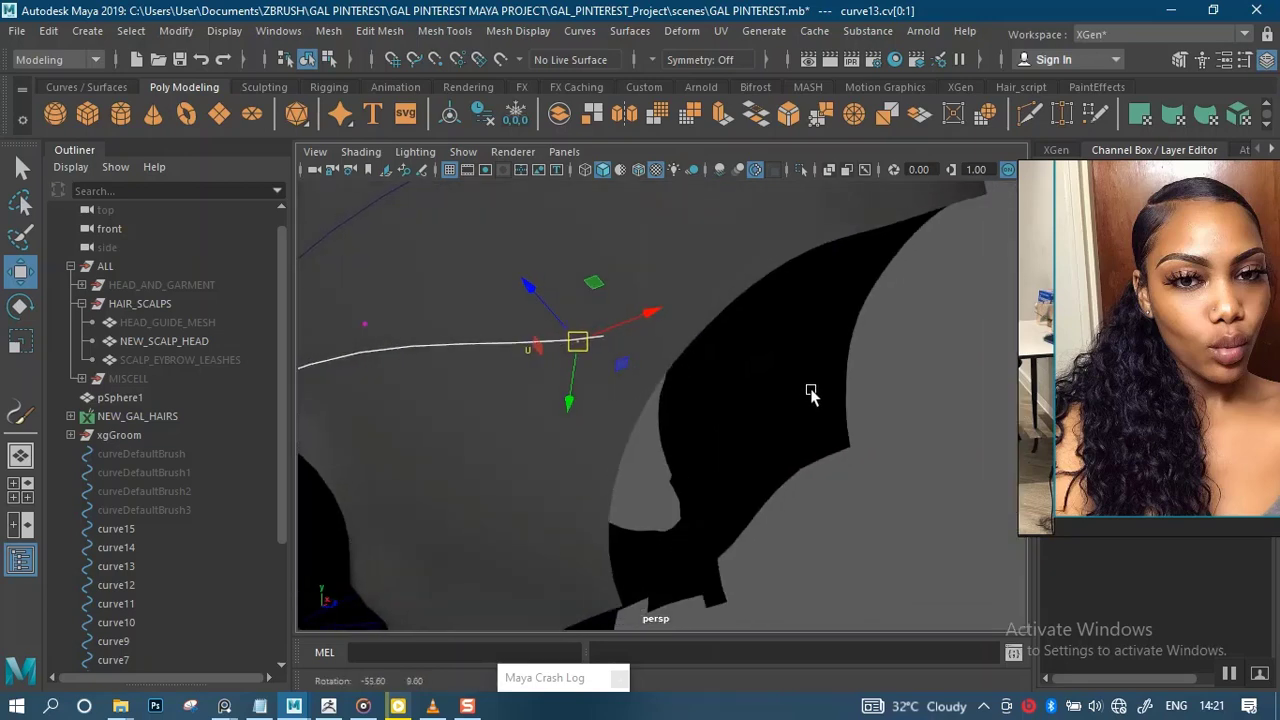
pyautogui.moveTo(714, 389)
pyautogui.keyDown('alt'); pyautogui.mouseDown()
pyautogui.moveTo(700, 362)
pyautogui.moveTo(635, 400)
pyautogui.moveTo(573, 406)
pyautogui.moveTo(715, 396)
pyautogui.moveTo(649, 476)
pyautogui.moveTo(600, 440)
pyautogui.moveTo(585, 363)
pyautogui.moveTo(651, 420)
pyautogui.moveTo(712, 402)
pyautogui.mouseUp(); pyautogui.keyUp('alt')
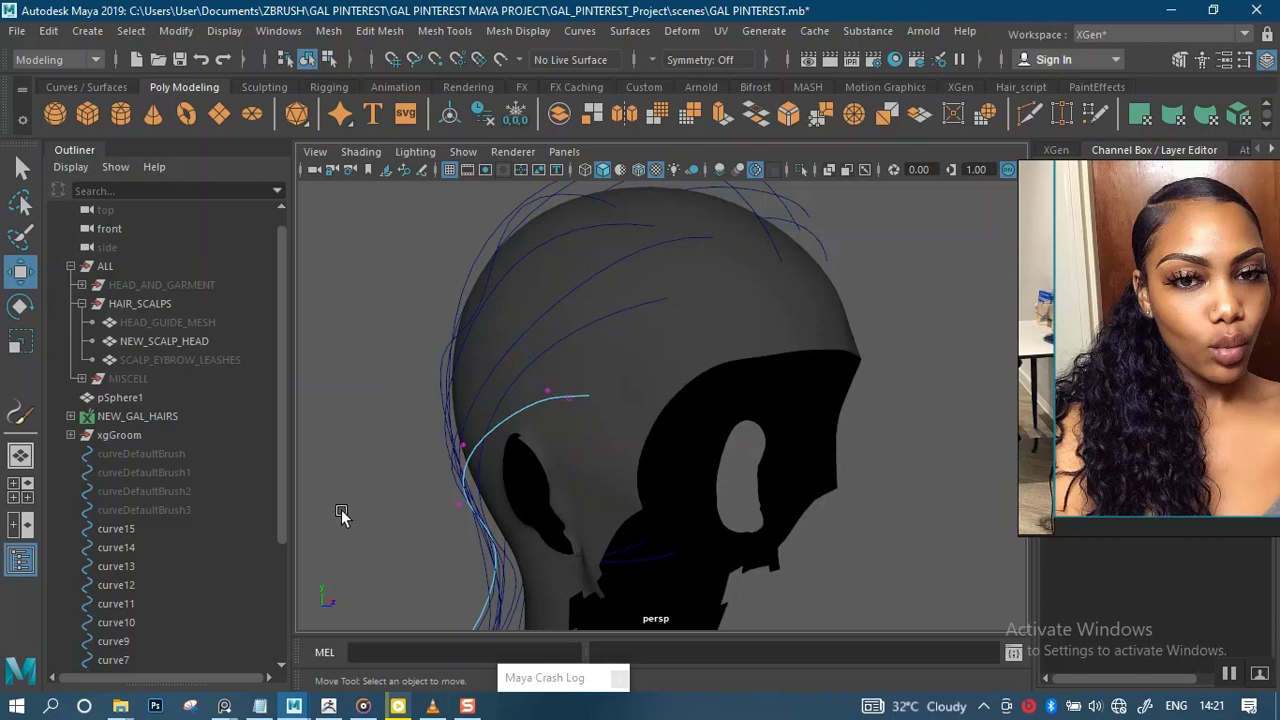
# Display the control vertices of curve12, whose root end runs inside the scalp mesh near the neck
pyautogui.click(116, 585)
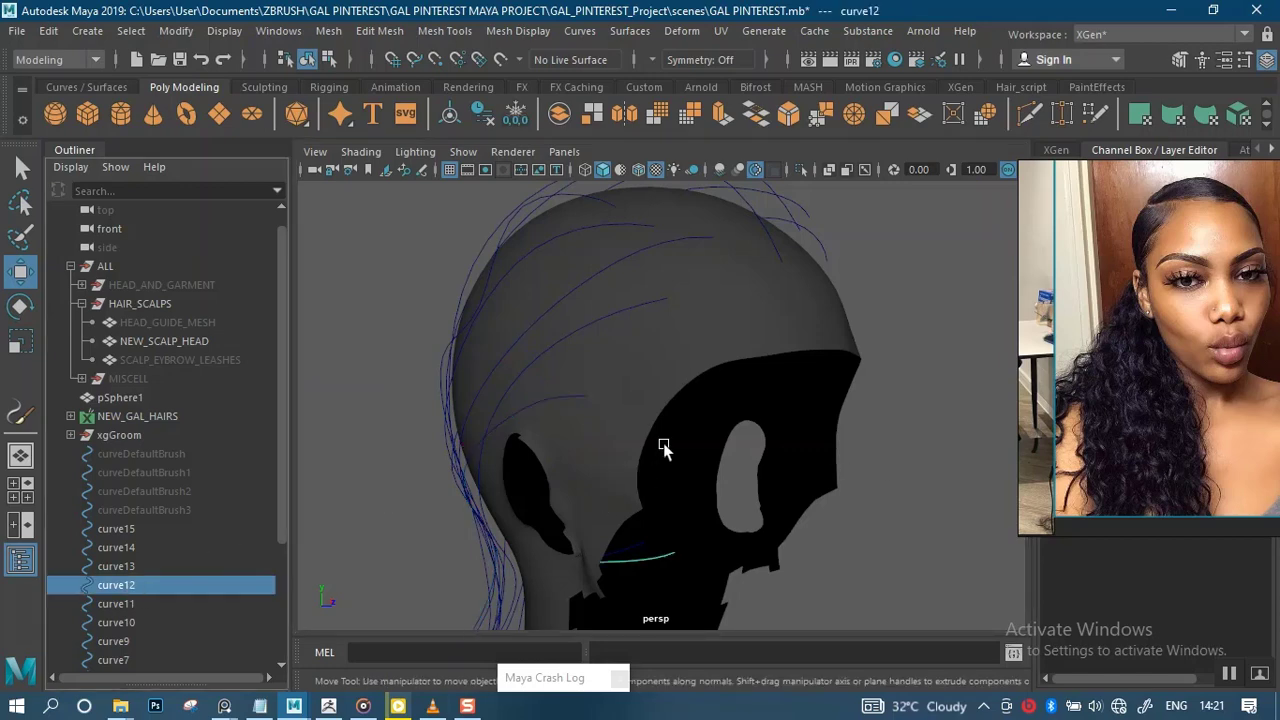
pyautogui.keyDown('alt'); pyautogui.moveTo(683, 482); pyautogui.dragTo(624, 507); pyautogui.keyUp('alt')
pyautogui.moveTo(655, 441)
pyautogui.keyDown('alt'); pyautogui.mouseDown()
pyautogui.moveTo(577, 445)
pyautogui.moveTo(592, 528)
pyautogui.moveTo(684, 452)
pyautogui.moveTo(590, 455)
pyautogui.moveTo(634, 466)
pyautogui.moveTo(676, 427)
pyautogui.mouseUp(); pyautogui.keyUp('alt')
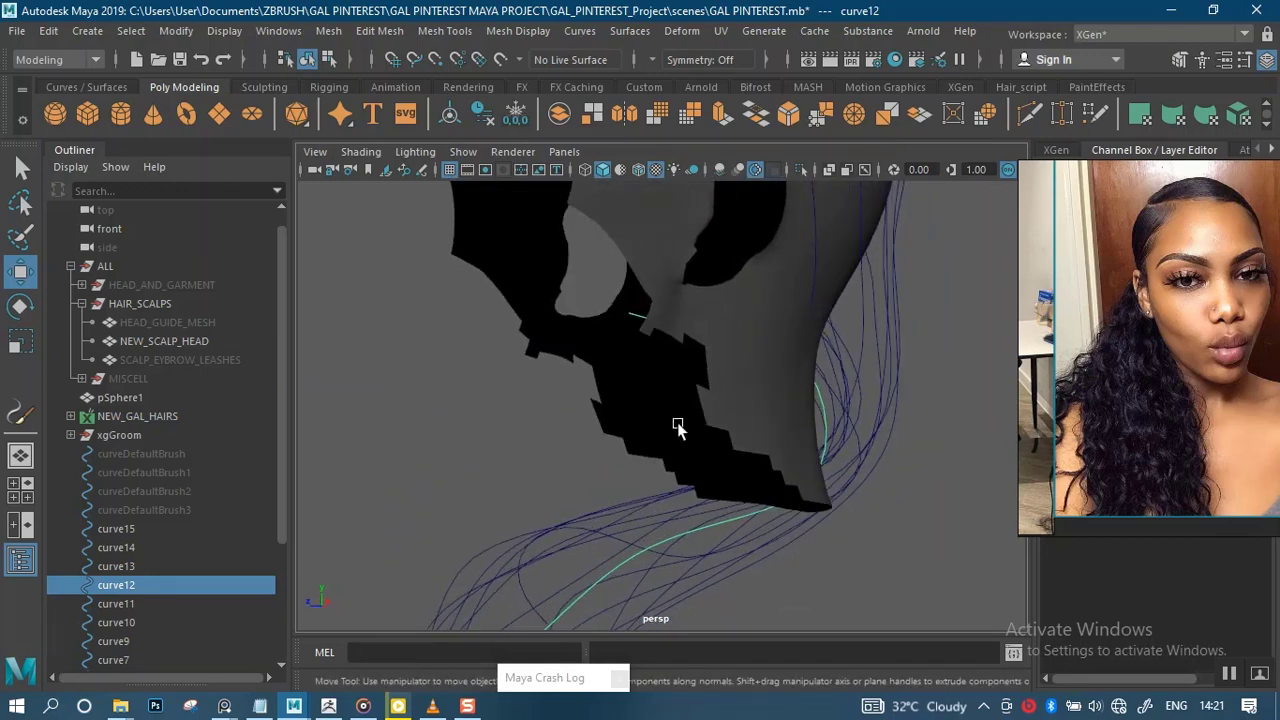
pyautogui.keyDown('alt'); pyautogui.moveTo(626, 364); pyautogui.dragTo(680, 360); pyautogui.keyUp('alt')
pyautogui.moveTo(648, 241); pyautogui.dragTo(643, 319, button='right')
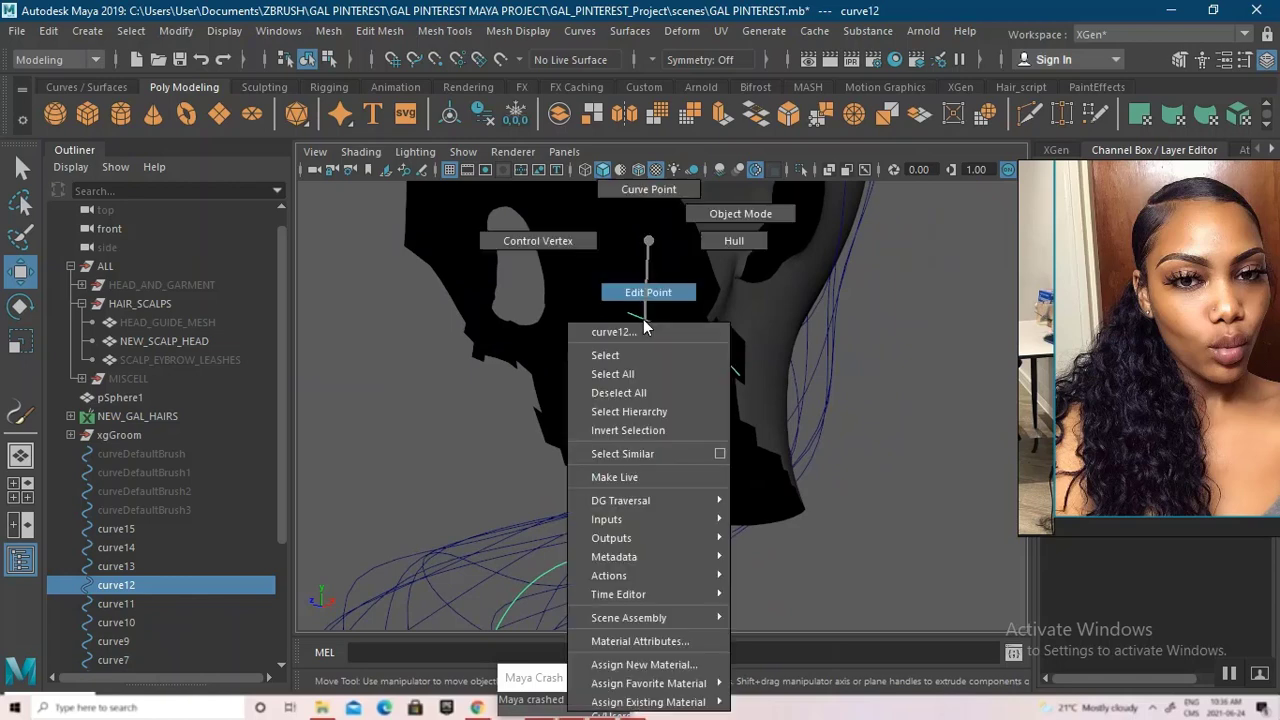
pyautogui.moveTo(545, 244); pyautogui.dragTo(545, 244, button='right')
# Try to shift curve12's root-end control vertices, 0 to 3, back toward the nape of the neck
pyautogui.keyDown('alt'); pyautogui.moveTo(712, 396); pyautogui.dragTo(577, 299); pyautogui.keyUp('alt')
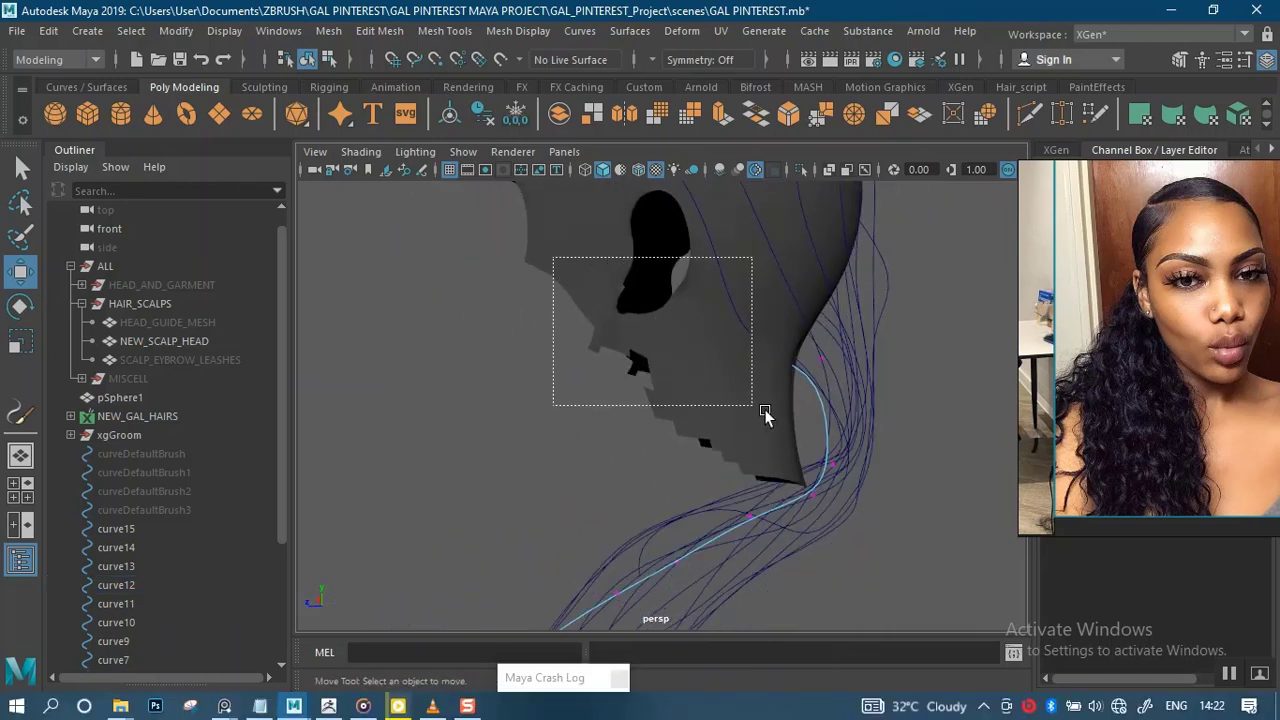
pyautogui.moveTo(838, 420); pyautogui.dragTo(839, 421)
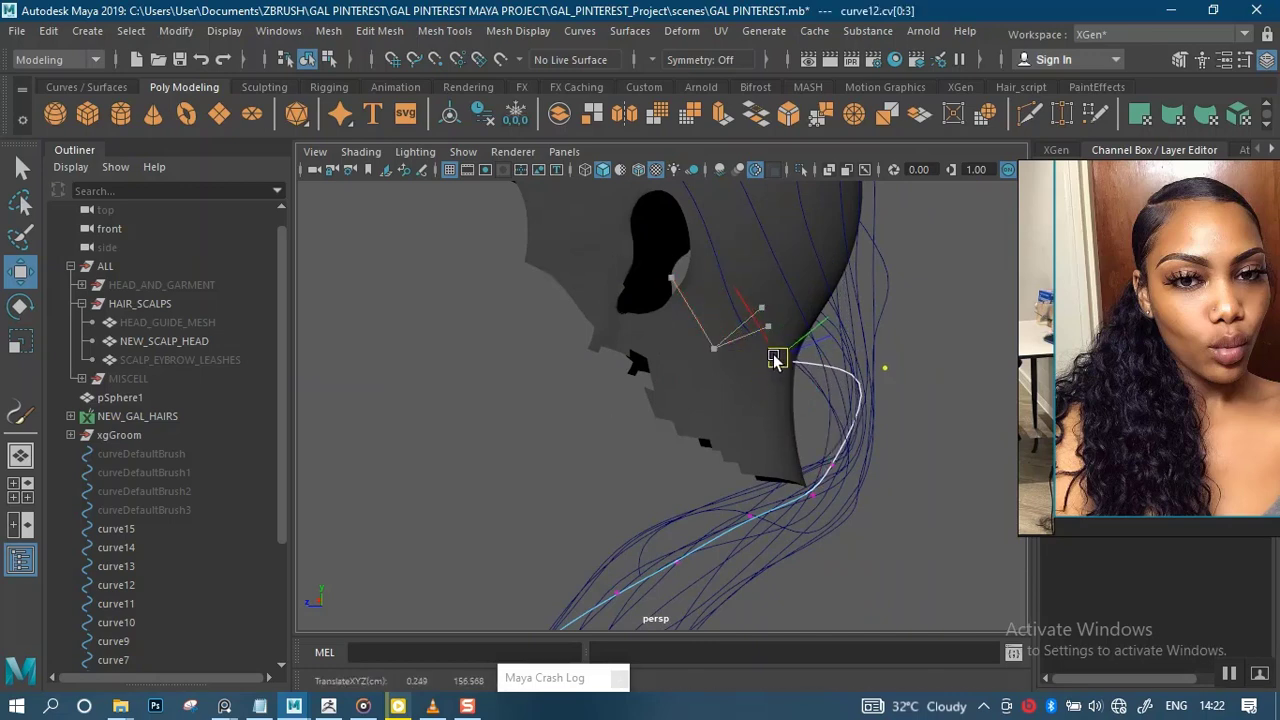
pyautogui.keyDown('alt'); pyautogui.moveTo(733, 372); pyautogui.dragTo(688, 390); pyautogui.keyUp('alt')
# Try deleting curve12's root-end control vertices inside the scalp mesh and undo the deletion
pyautogui.keyDown('alt'); pyautogui.moveTo(674, 274); pyautogui.dragTo(655, 290); pyautogui.keyUp('alt')
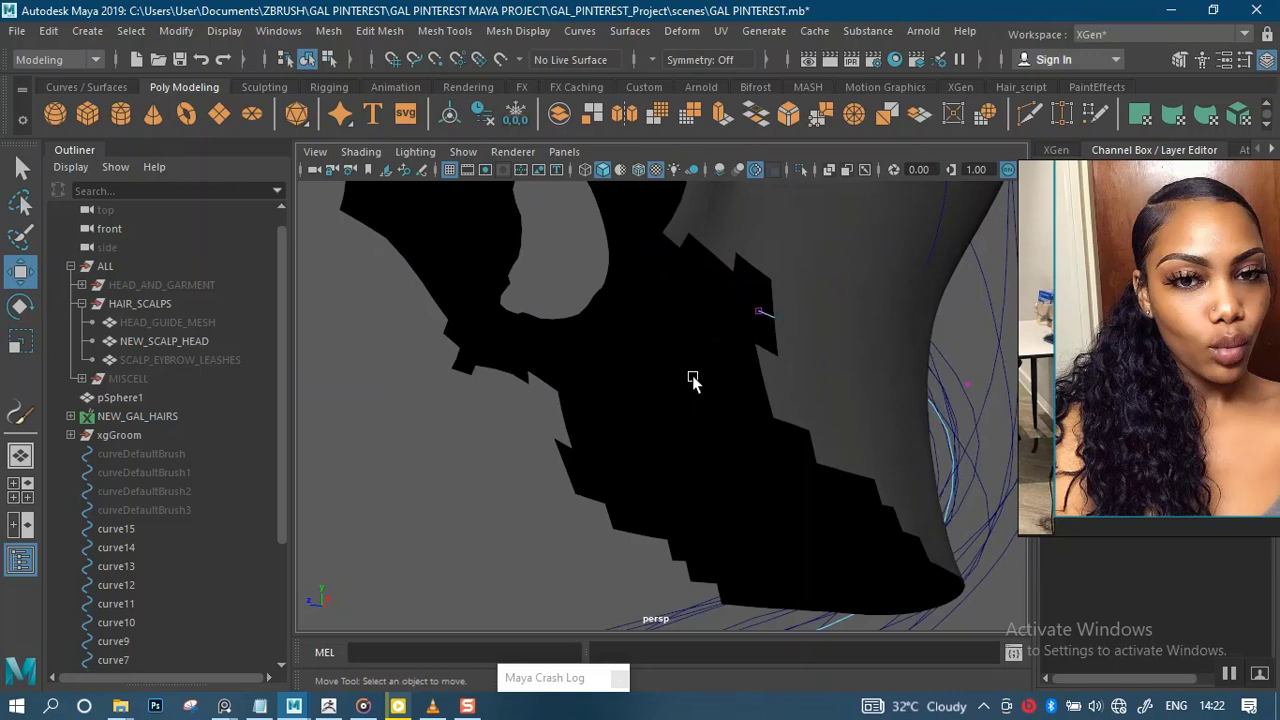
pyautogui.keyDown('alt'); pyautogui.moveTo(726, 362); pyautogui.dragTo(733, 450); pyautogui.keyUp('alt')
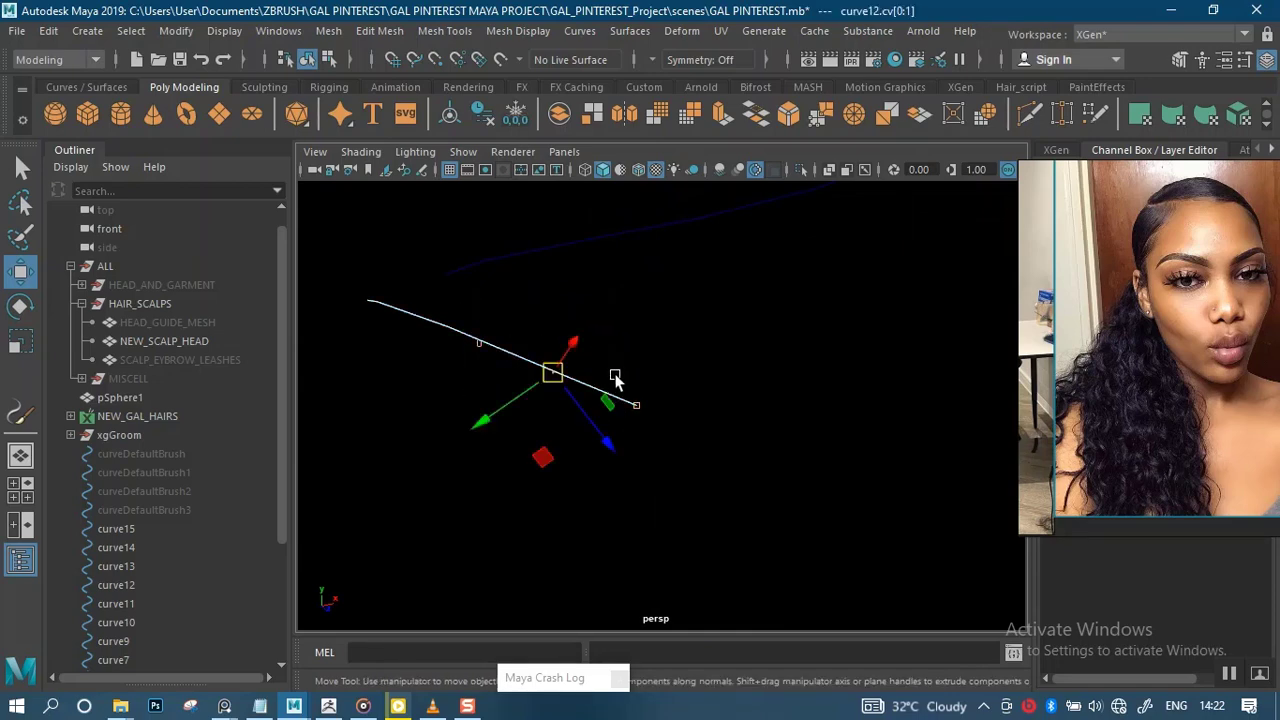
pyautogui.click(628, 389)
pyautogui.scroll(-2, 634, 424)
pyautogui.keyDown('alt'); pyautogui.moveTo(620, 343); pyautogui.dragTo(390, 372); pyautogui.keyUp('alt')
pyautogui.scroll(-3, 623, 429)
pyautogui.keyDown('alt'); pyautogui.moveTo(639, 392); pyautogui.dragTo(555, 367, button='middle'); pyautogui.keyUp('alt')
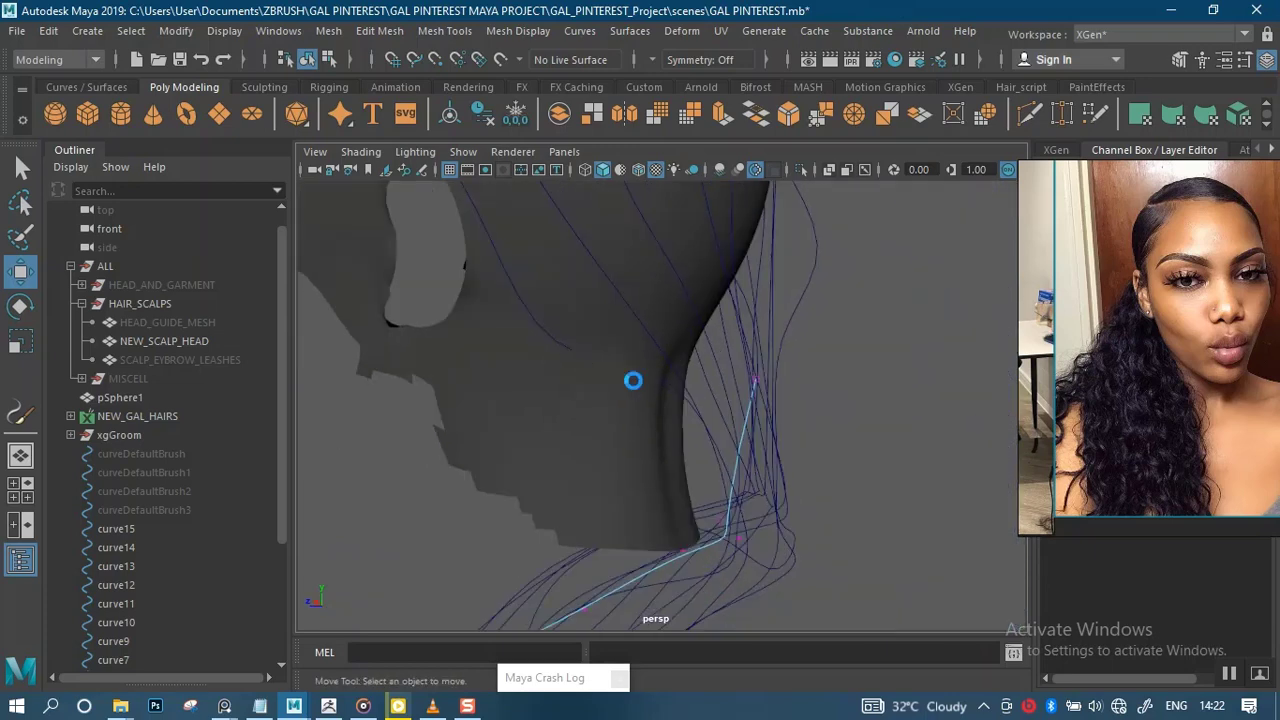
pyautogui.hotkey('ctrl', 'z')
pyautogui.keyDown('alt'); pyautogui.moveTo(602, 380); pyautogui.dragTo(810, 429); pyautogui.keyUp('alt')
pyautogui.scroll(3, 798, 434)
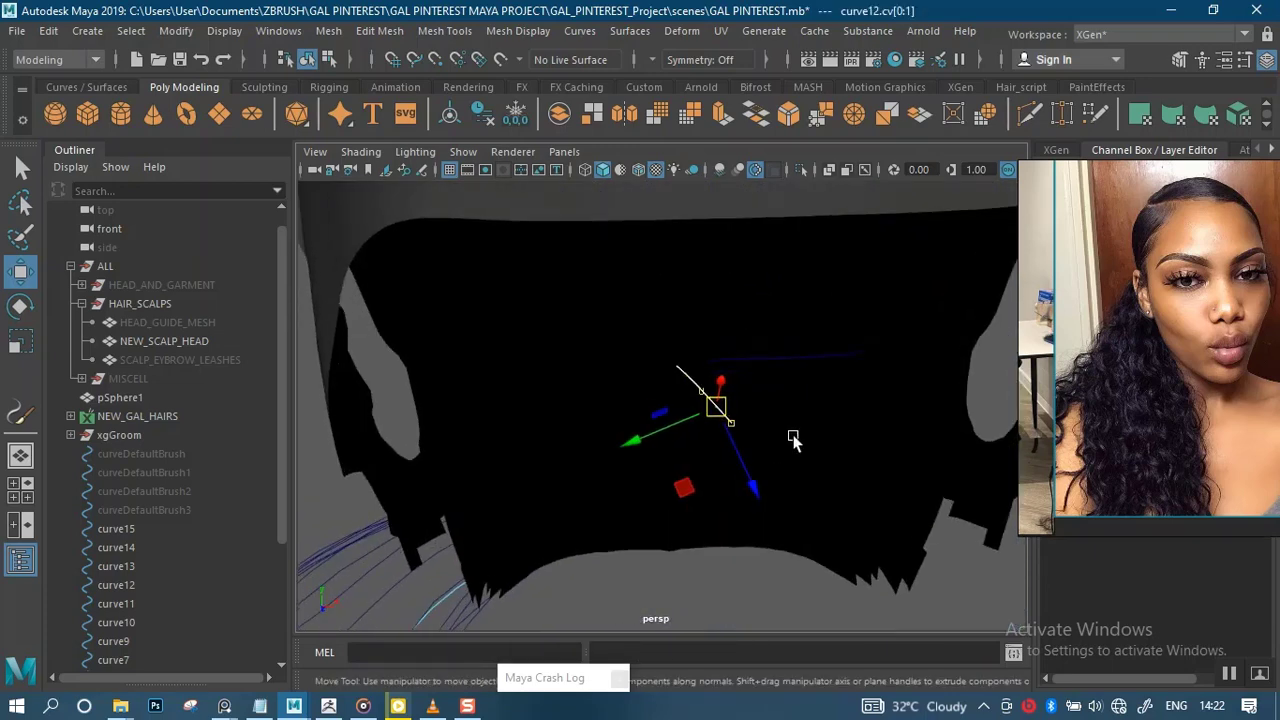
# Reselect curve12 on its own and display its control vertices at the root end near the nape
pyautogui.click(793, 440)
pyautogui.click(712, 590)
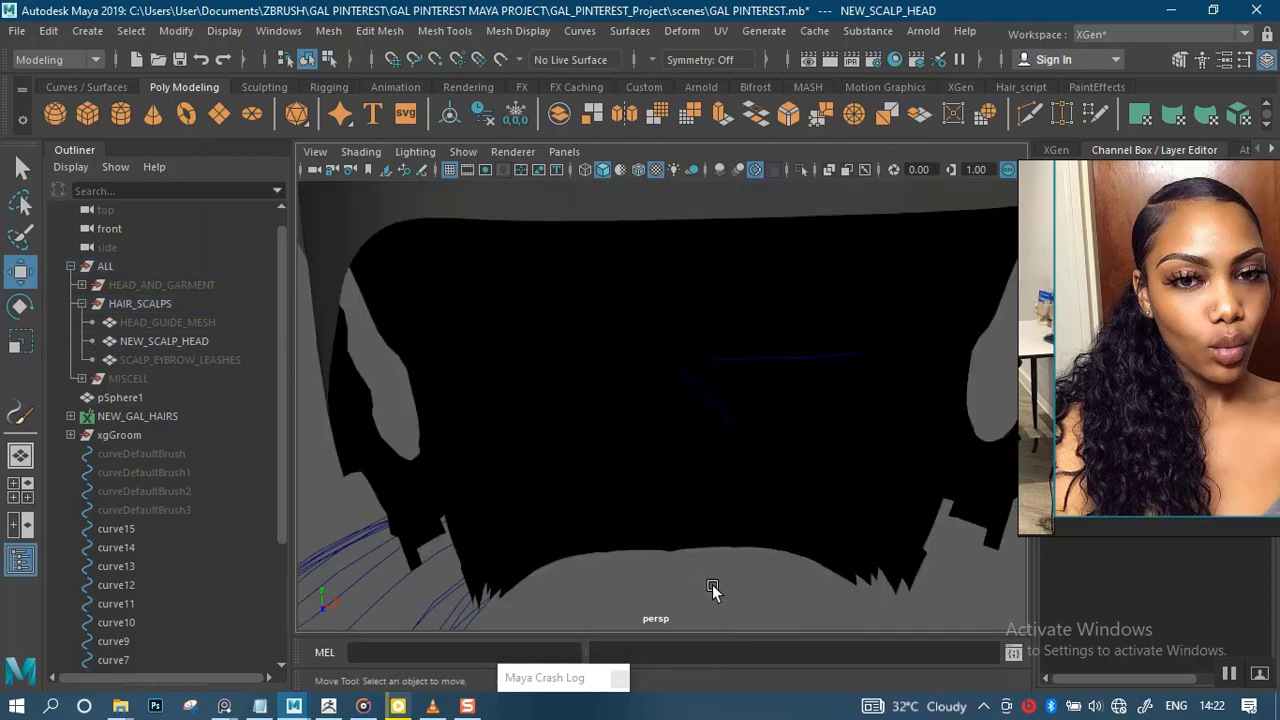
pyautogui.moveTo(739, 406); pyautogui.dragTo(676, 500)
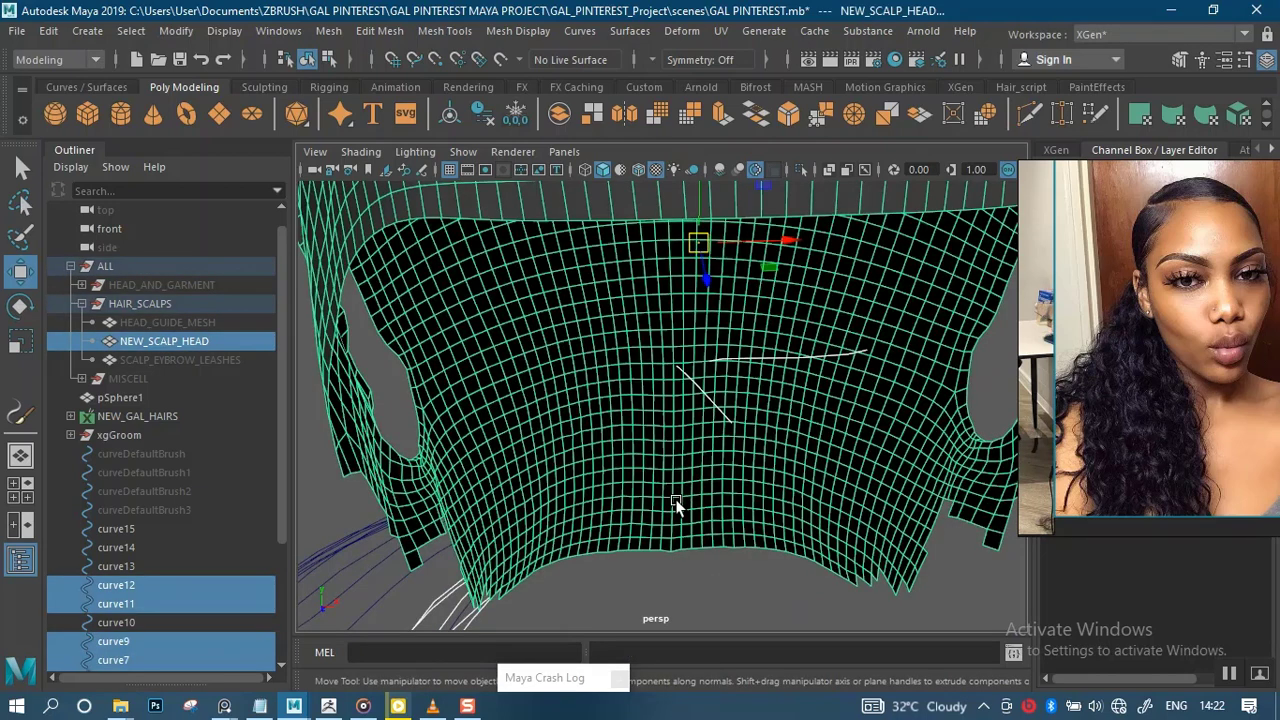
pyautogui.click(140, 585)
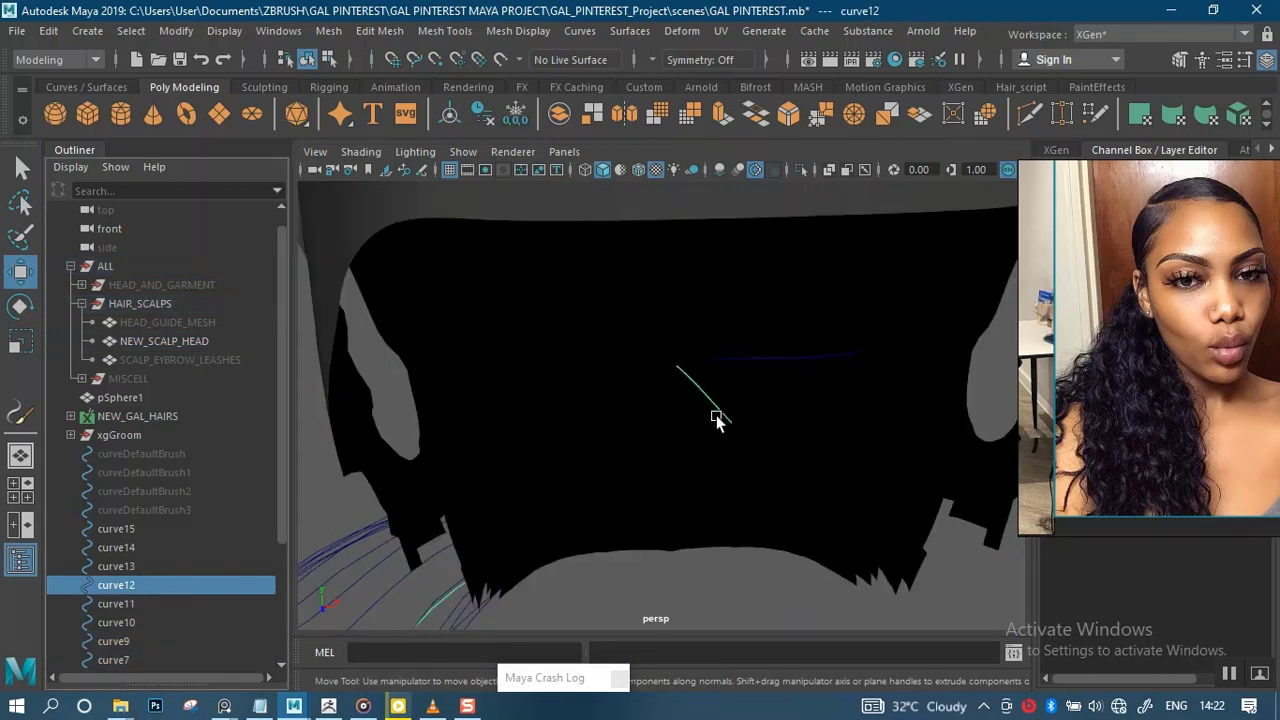
pyautogui.moveTo(714, 248); pyautogui.dragTo(600, 240, button='right')
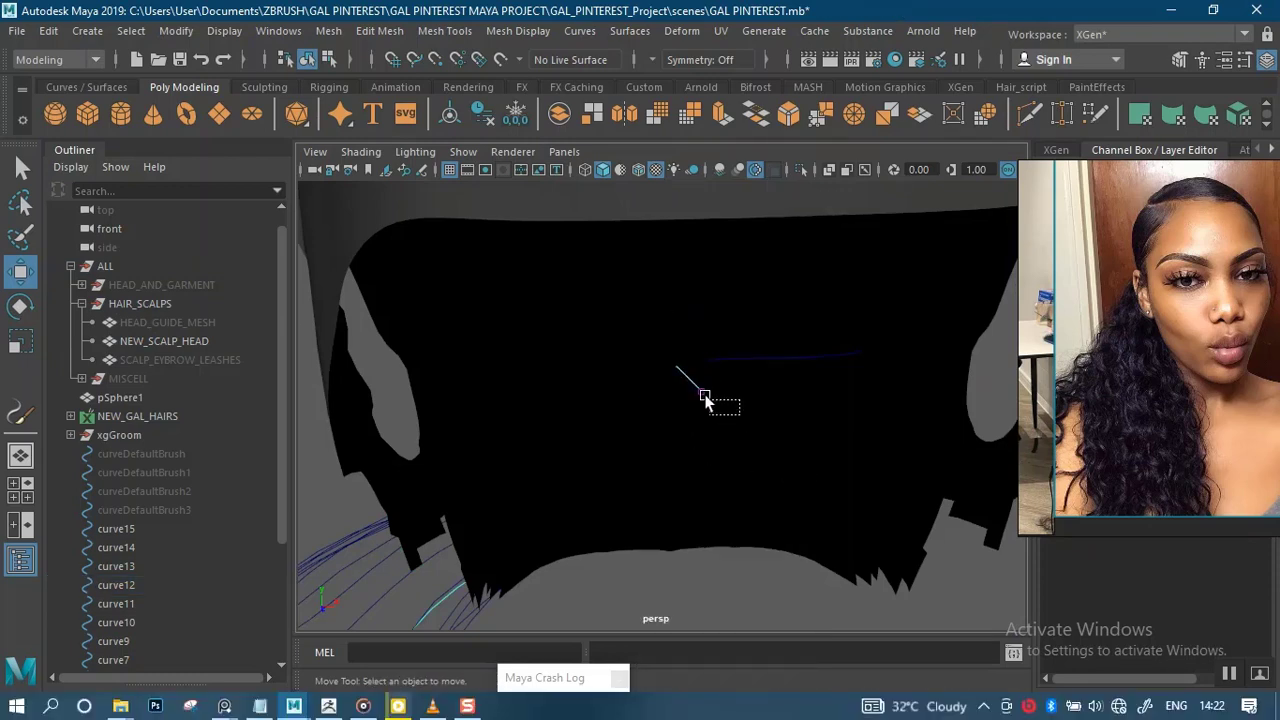
pyautogui.moveTo(676, 366); pyautogui.dragTo(743, 437)
pyautogui.keyDown('alt'); pyautogui.moveTo(743, 437); pyautogui.dragTo(926, 404); pyautogui.keyUp('alt')
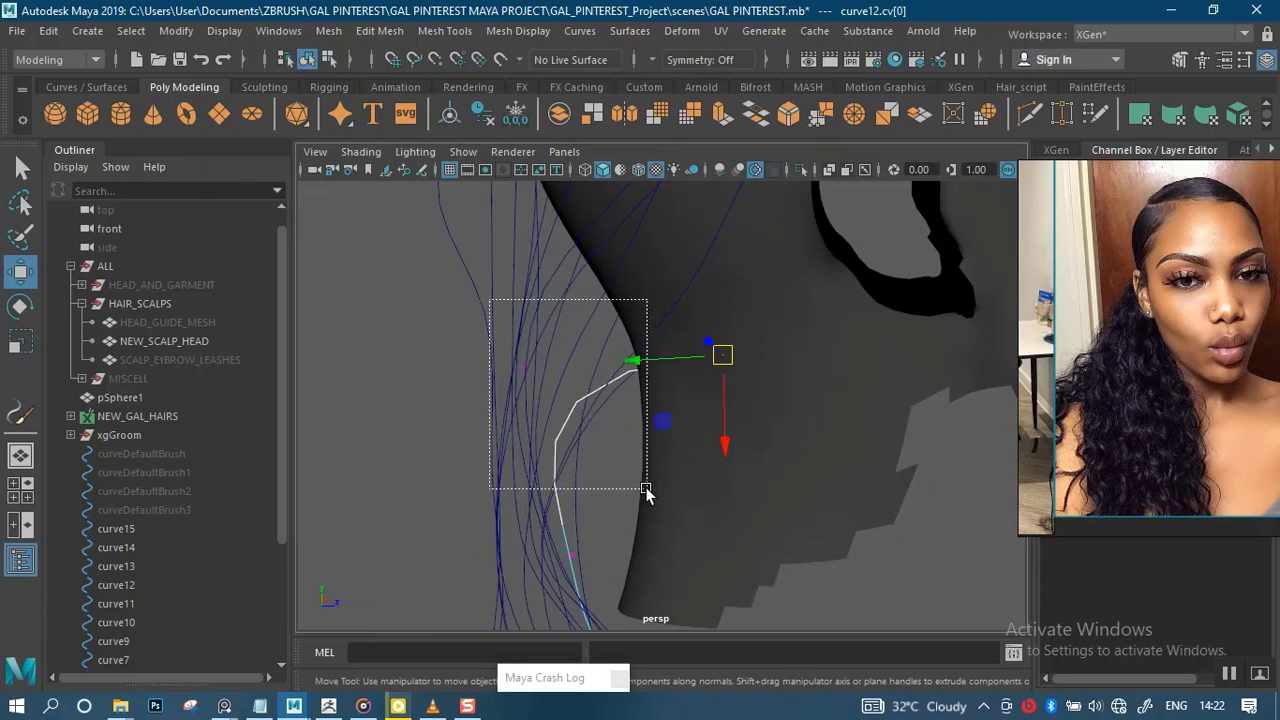
# Move curve12's control vertex 1 outward and slightly up behind the nape, away from the scalp mesh
pyautogui.moveTo(515, 366); pyautogui.dragTo(496, 374)
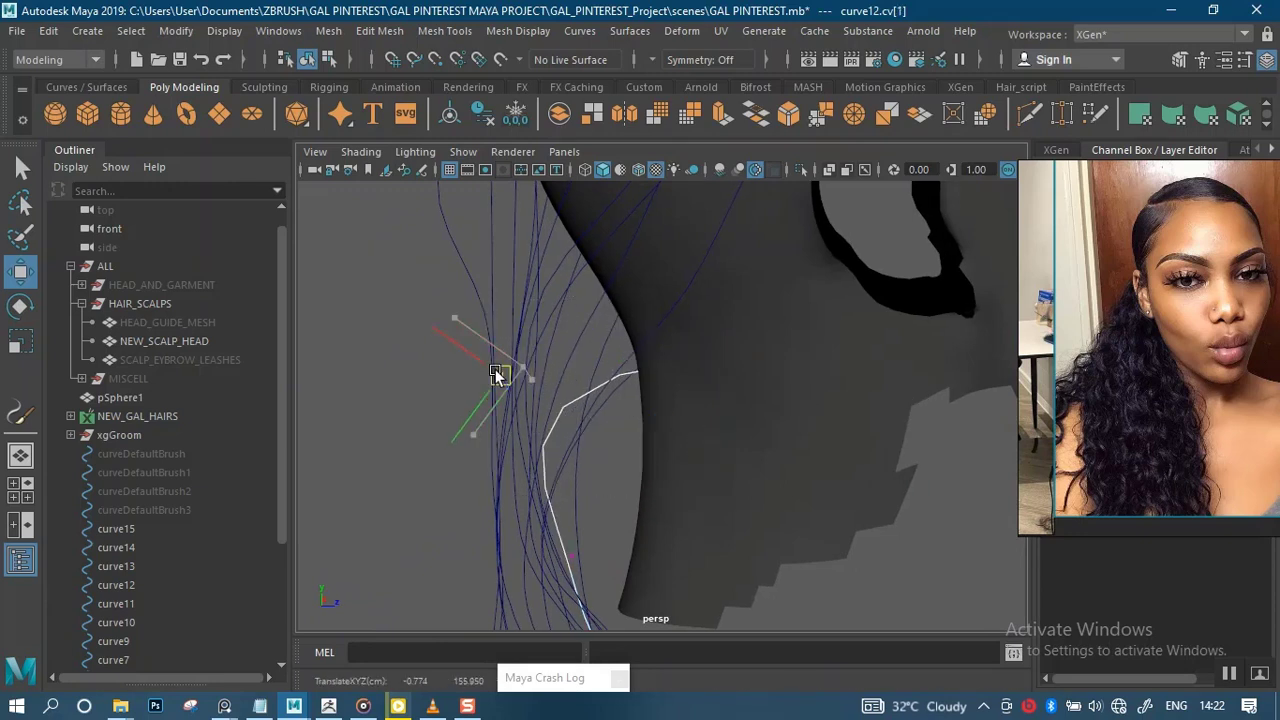
pyautogui.keyDown('alt'); pyautogui.moveTo(766, 440); pyautogui.dragTo(720, 416); pyautogui.keyUp('alt')
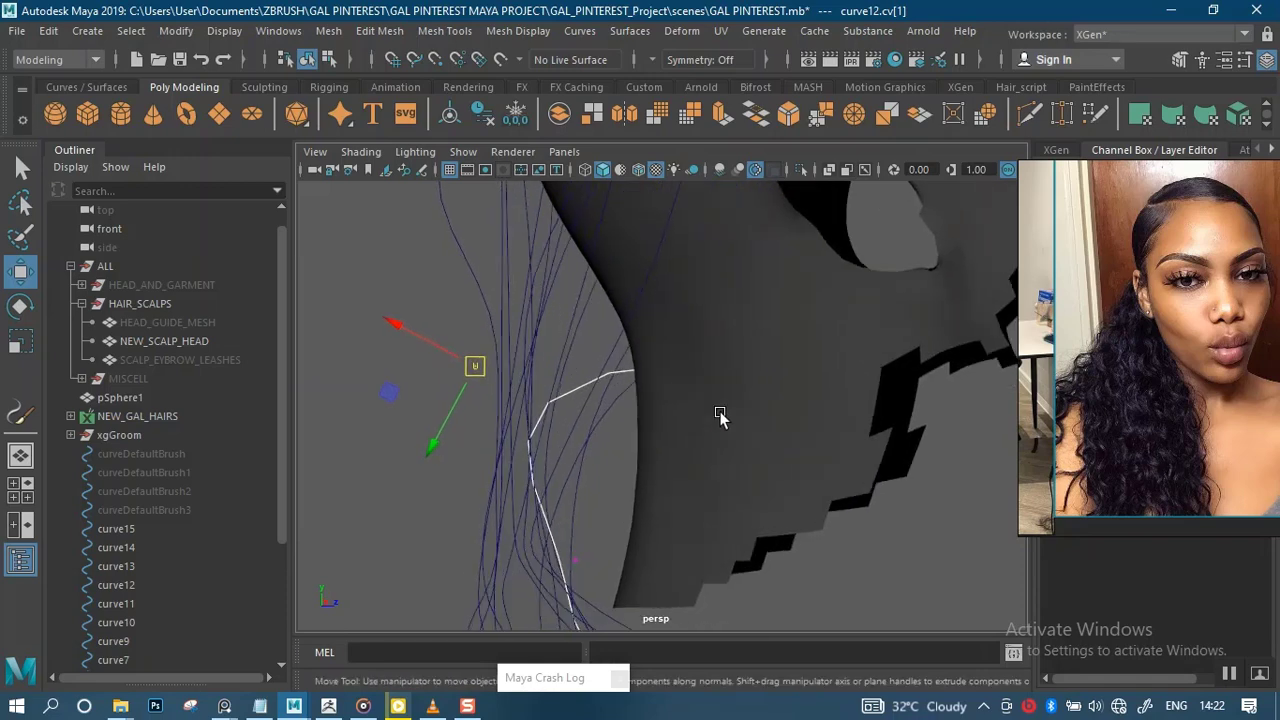
pyautogui.click(443, 355)
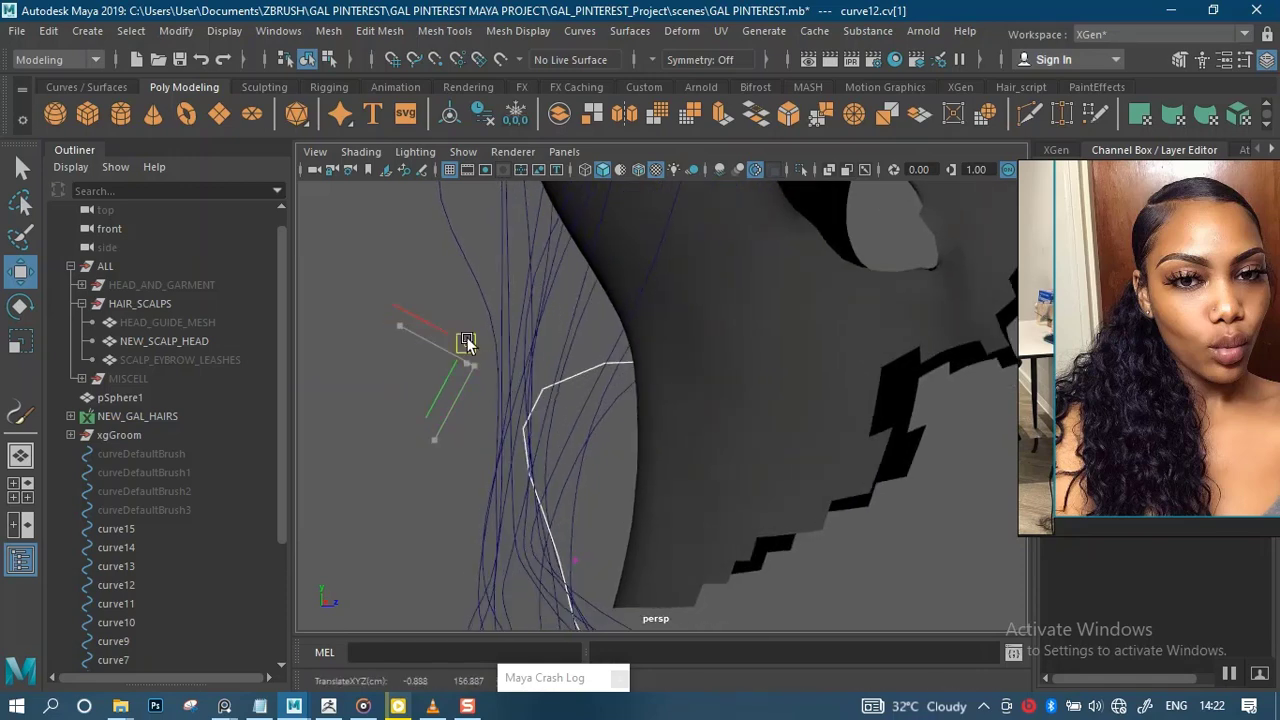
pyautogui.keyDown('alt'); pyautogui.moveTo(470, 338); pyautogui.dragTo(848, 399); pyautogui.keyUp('alt')
# Move curve12's root vertex, cv[0], back and up onto the scalp surface at the nape of the neck
pyautogui.click(722, 366)
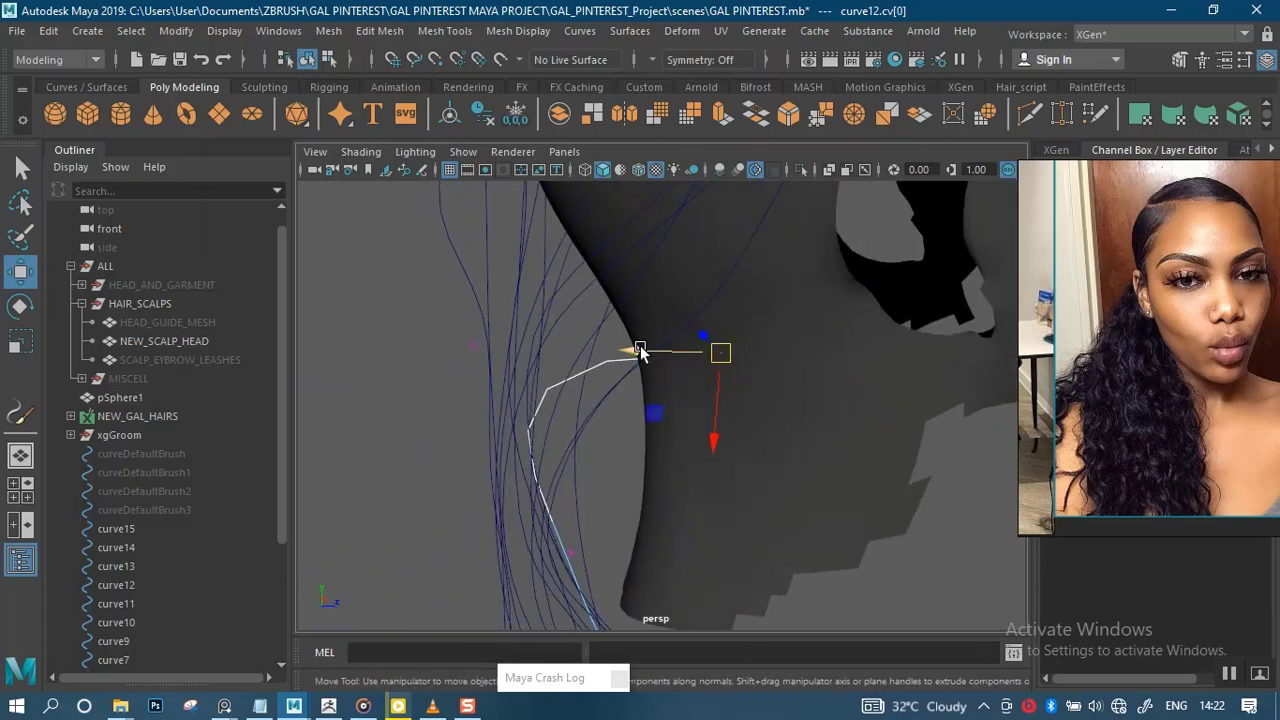
pyautogui.moveTo(634, 349); pyautogui.dragTo(621, 347)
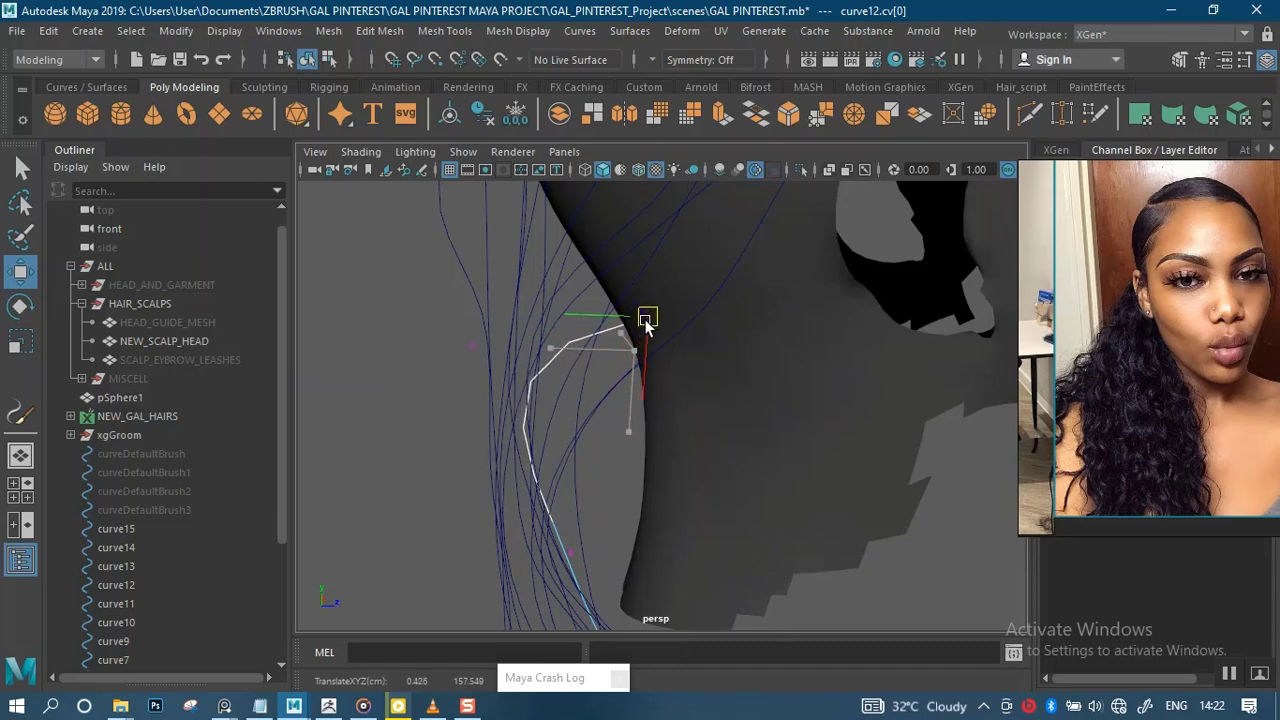
pyautogui.keyDown('alt'); pyautogui.moveTo(645, 322); pyautogui.dragTo(698, 371); pyautogui.keyUp('alt')
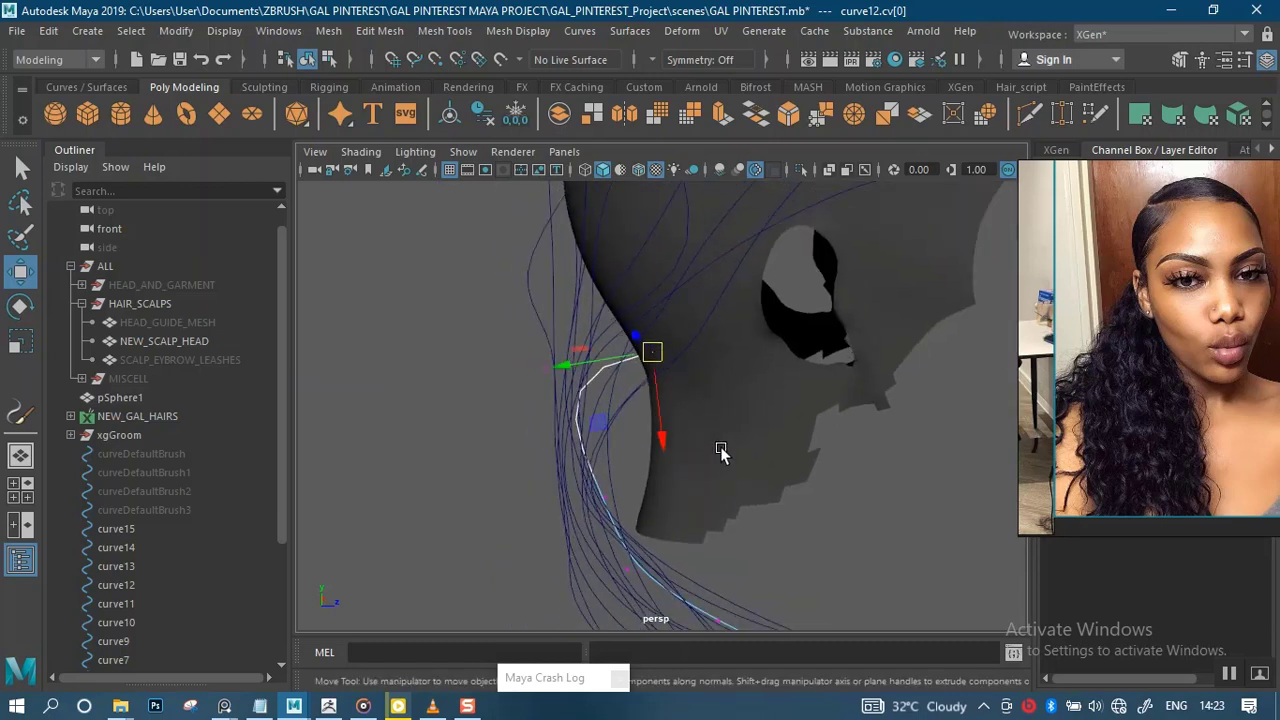
pyautogui.keyDown('alt'); pyautogui.moveTo(768, 433); pyautogui.dragTo(718, 458); pyautogui.keyUp('alt')
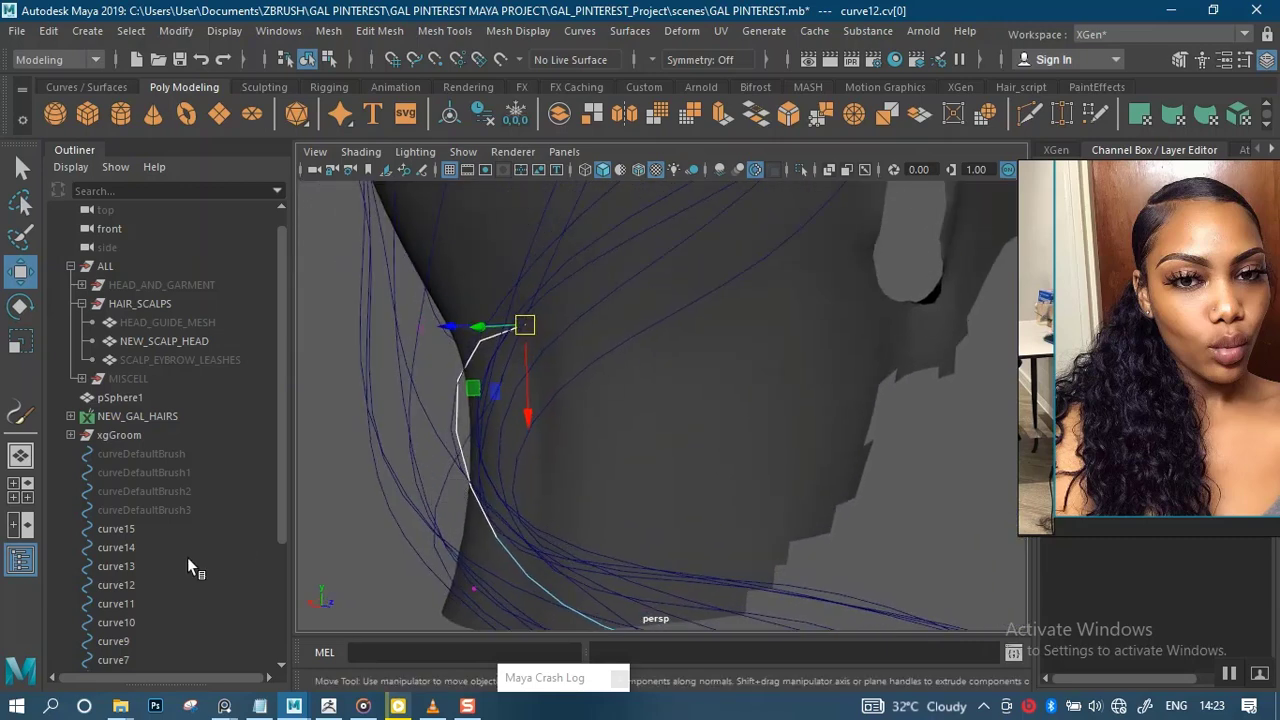
# Display curve11's control vertices and move its root vertex, cv[0], onto the scalp surface at the side of the head
pyautogui.click(131, 603)
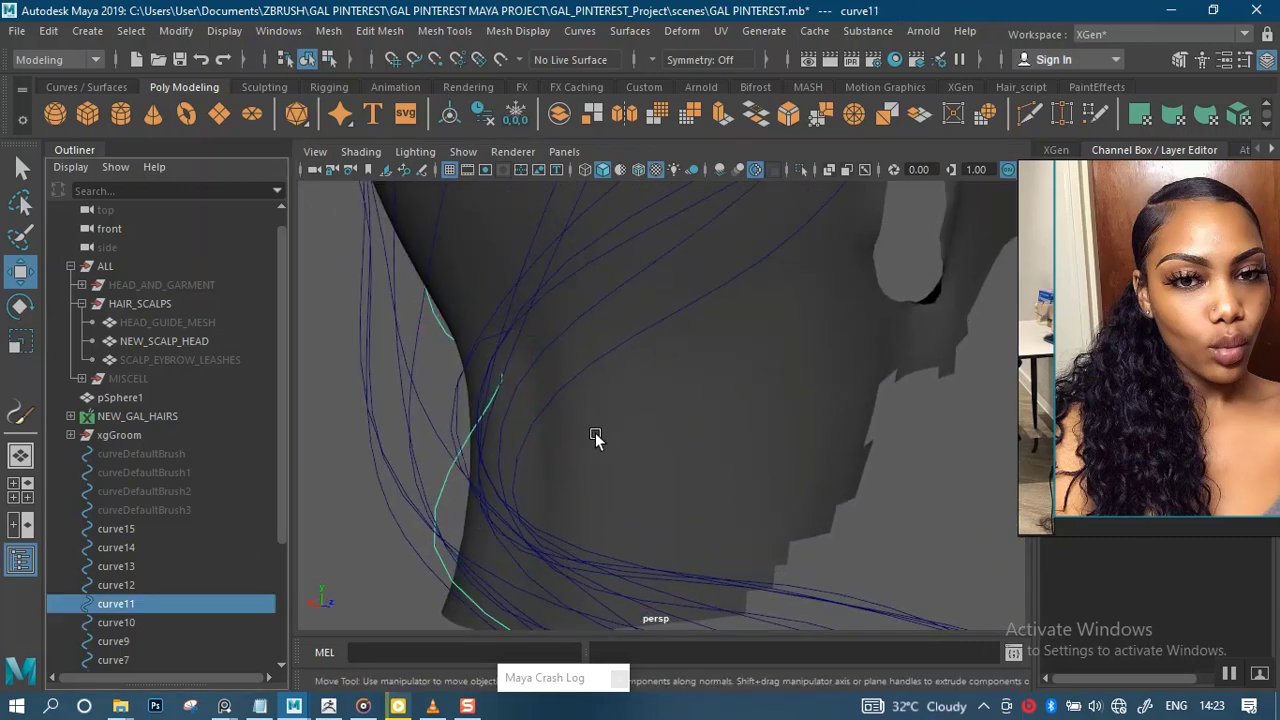
pyautogui.keyDown('alt'); pyautogui.moveTo(595, 438); pyautogui.dragTo(680, 378); pyautogui.keyUp('alt')
pyautogui.keyDown('alt'); pyautogui.moveTo(680, 378); pyautogui.dragTo(684, 437, button='right'); pyautogui.keyUp('alt')
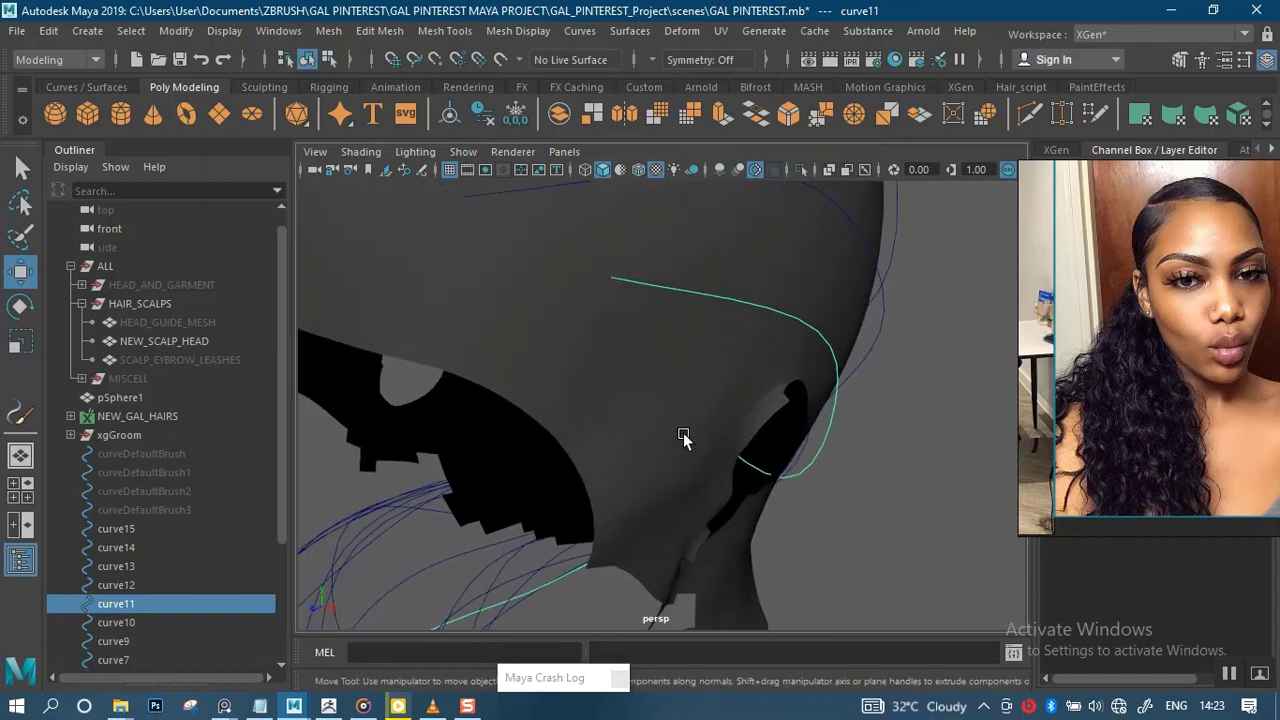
pyautogui.moveTo(652, 281); pyautogui.dragTo(557, 260, button='right')
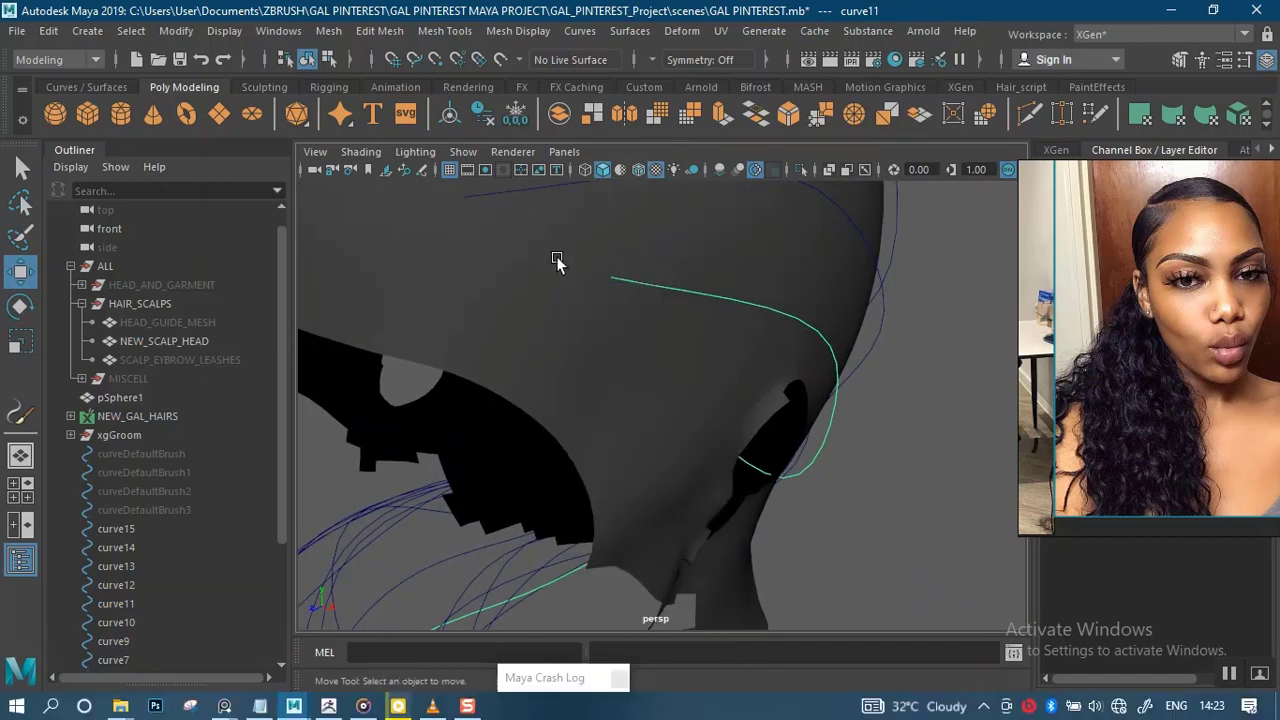
pyautogui.click(611, 277)
pyautogui.keyDown('alt'); pyautogui.moveTo(611, 282); pyautogui.dragTo(469, 331); pyautogui.keyUp('alt')
pyautogui.keyDown('alt'); pyautogui.moveTo(469, 331); pyautogui.dragTo(669, 425, button='right'); pyautogui.keyUp('alt')
pyautogui.keyDown('alt'); pyautogui.moveTo(669, 425); pyautogui.dragTo(645, 402); pyautogui.keyUp('alt')
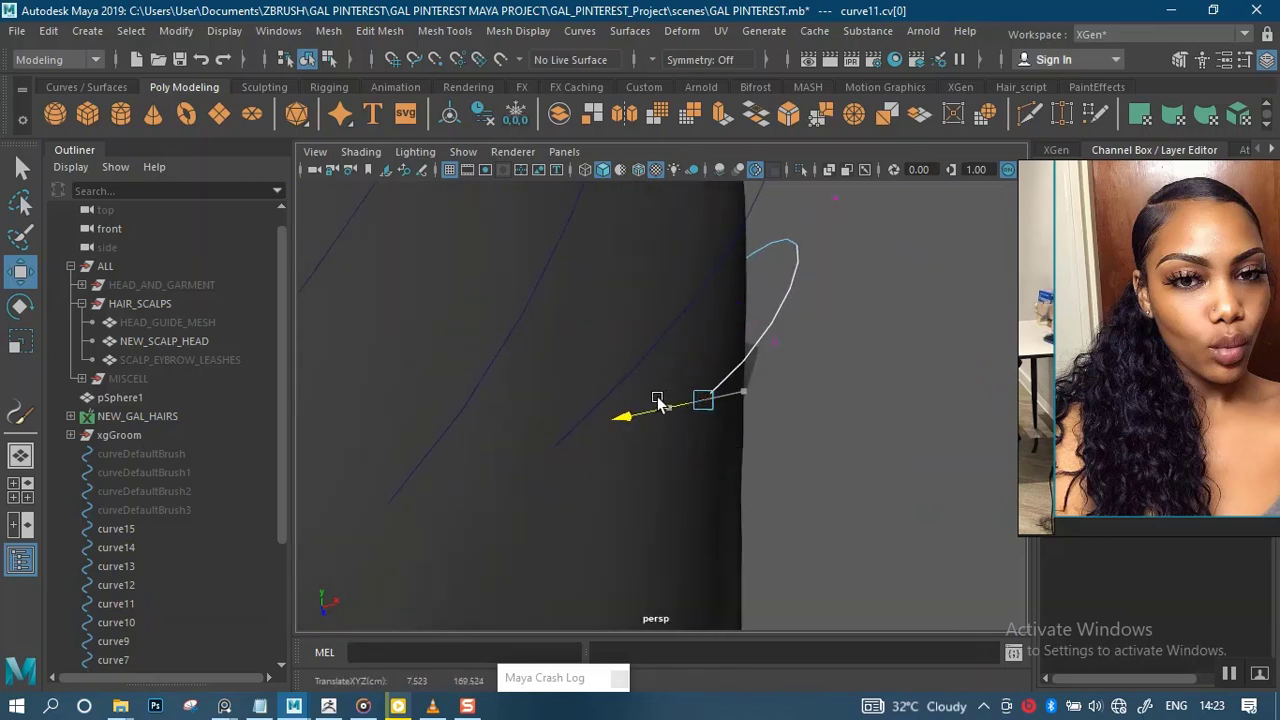
# Move curve11's control vertex 4 outward where the curve cuts through the scalp mesh below the ear
pyautogui.keyDown('alt'); pyautogui.moveTo(900, 410); pyautogui.dragTo(760, 400); pyautogui.keyUp('alt')
pyautogui.keyDown('alt'); pyautogui.moveTo(760, 400); pyautogui.dragTo(537, 321, button='middle'); pyautogui.keyUp('alt')
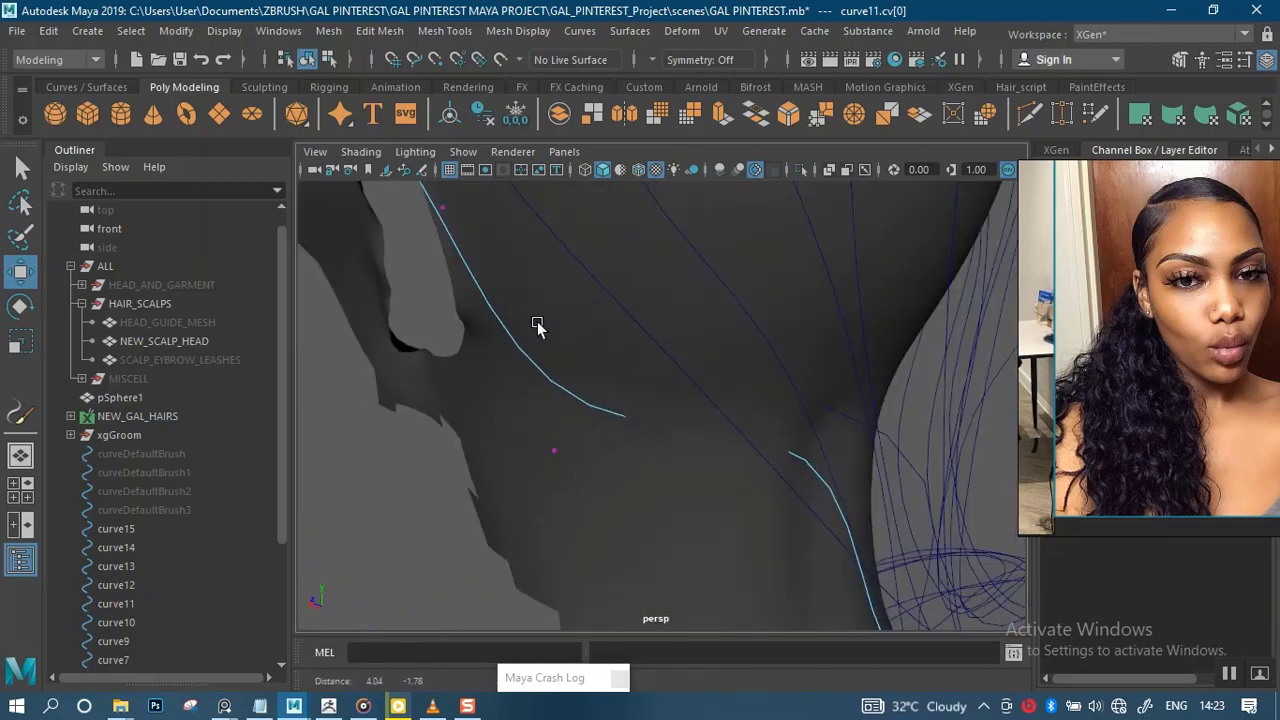
pyautogui.keyDown('alt'); pyautogui.moveTo(537, 321); pyautogui.dragTo(584, 384); pyautogui.keyUp('alt')
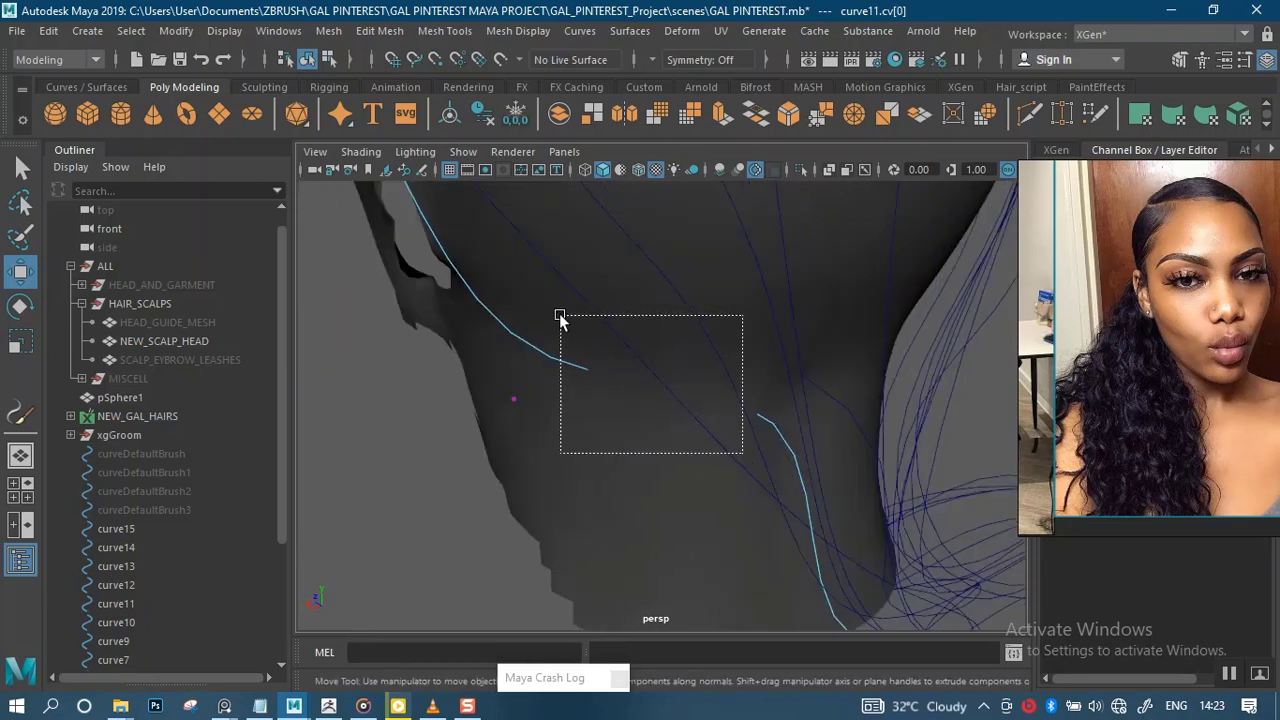
pyautogui.moveTo(560, 318); pyautogui.dragTo(560, 318)
pyautogui.hotkey('ctrl', 'z')
pyautogui.keyDown('alt'); pyautogui.moveTo(590, 395); pyautogui.dragTo(509, 336); pyautogui.keyUp('alt')
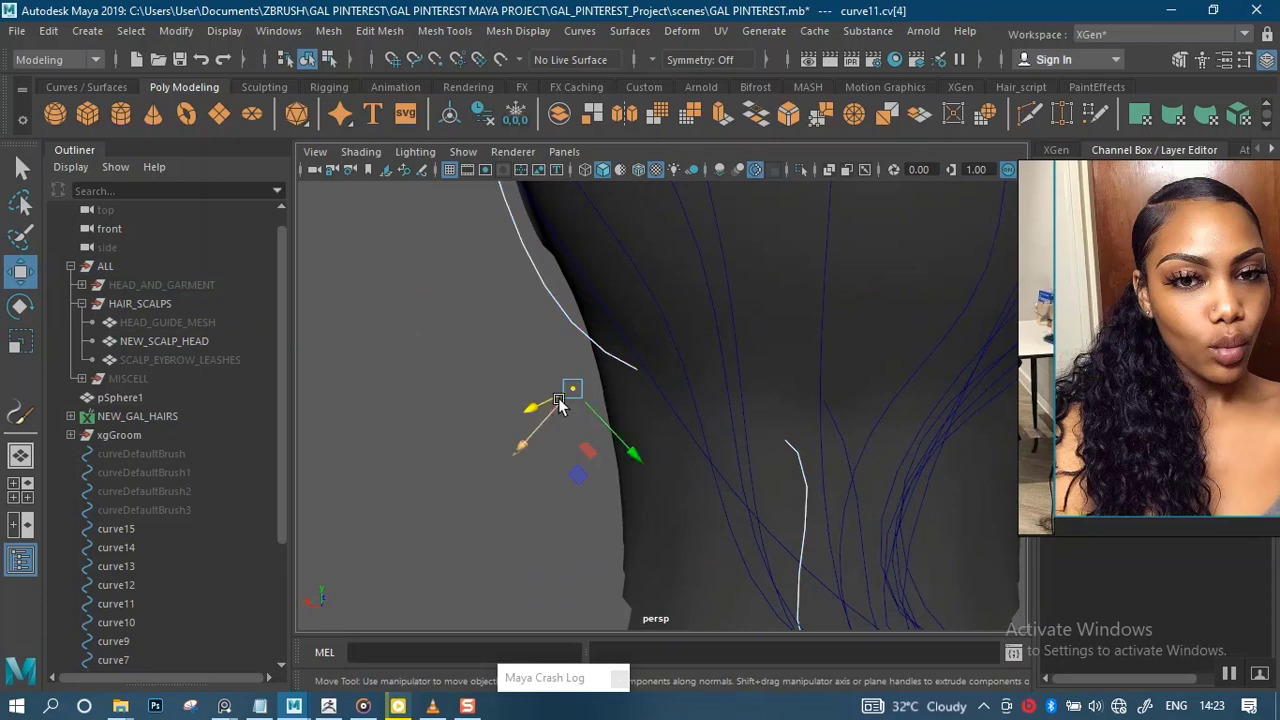
pyautogui.keyDown('alt'); pyautogui.moveTo(567, 423); pyautogui.dragTo(448, 377); pyautogui.keyUp('alt')
pyautogui.moveTo(576, 377); pyautogui.dragTo(572, 374)
pyautogui.hotkey('ctrl', 'z')
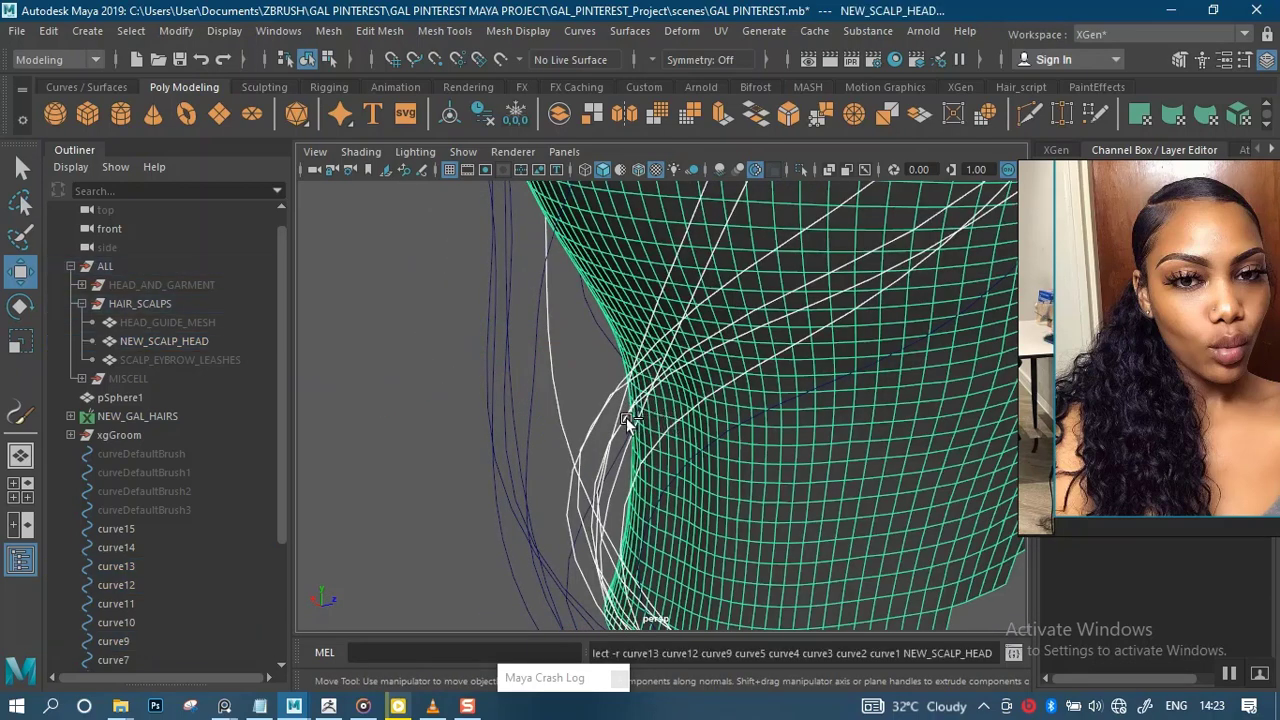
pyautogui.keyDown('alt'); pyautogui.moveTo(457, 436); pyautogui.dragTo(582, 375); pyautogui.keyUp('alt')
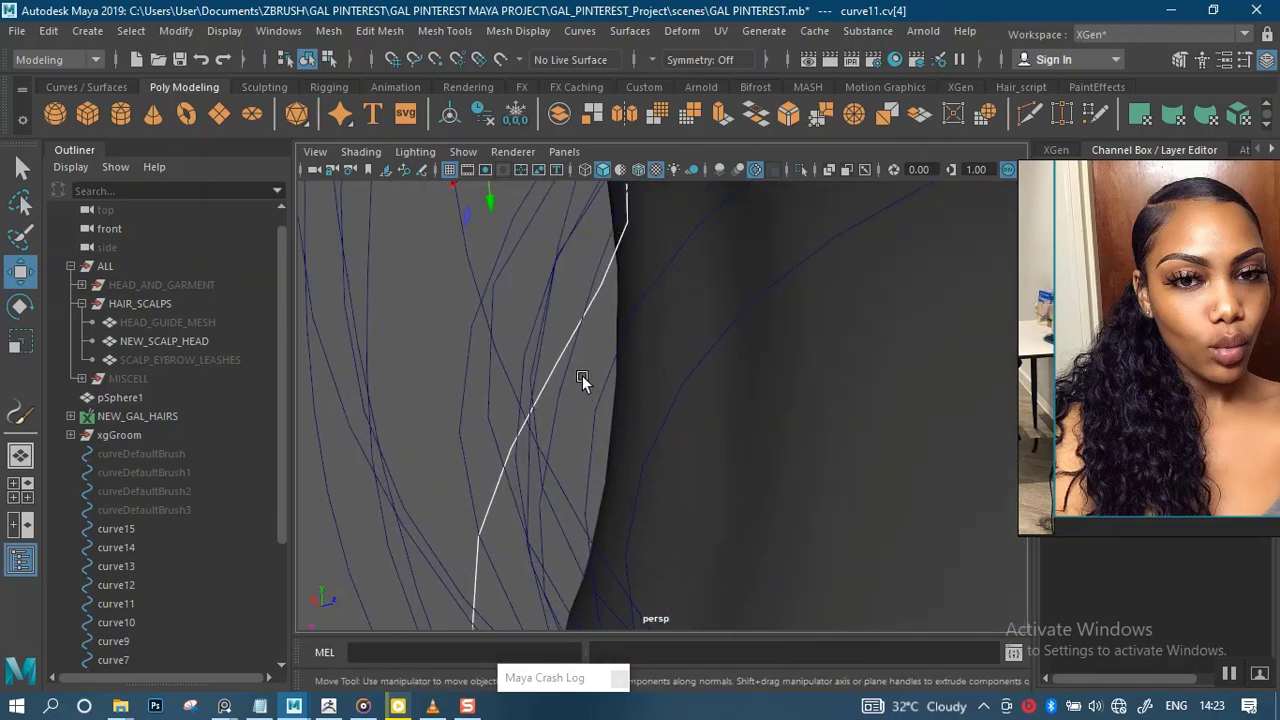
pyautogui.moveTo(510, 284); pyautogui.dragTo(511, 285)
pyautogui.hotkey('ctrl', 'z')
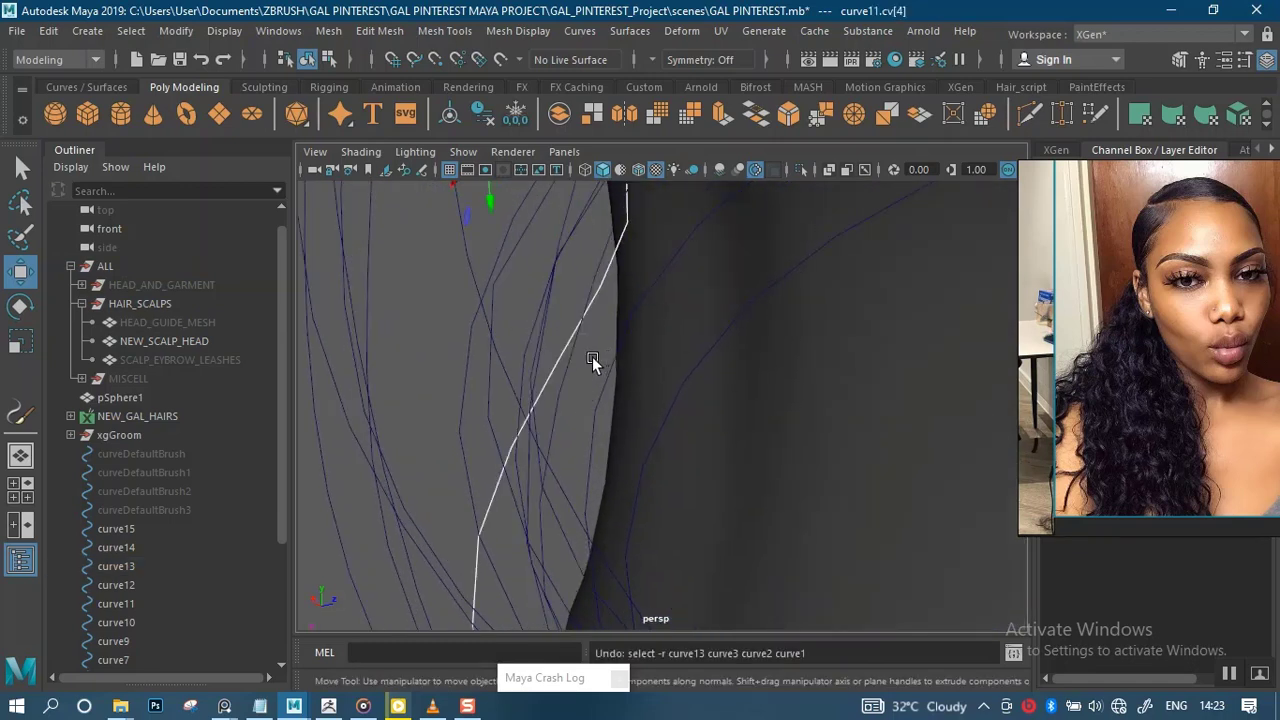
# Move curve11's control vertices 6 and 7 outward behind the neck so the curve clears the scalp mesh
pyautogui.keyDown('alt'); pyautogui.moveTo(592, 356); pyautogui.dragTo(486, 357); pyautogui.keyUp('alt')
pyautogui.rightClick(477, 353)
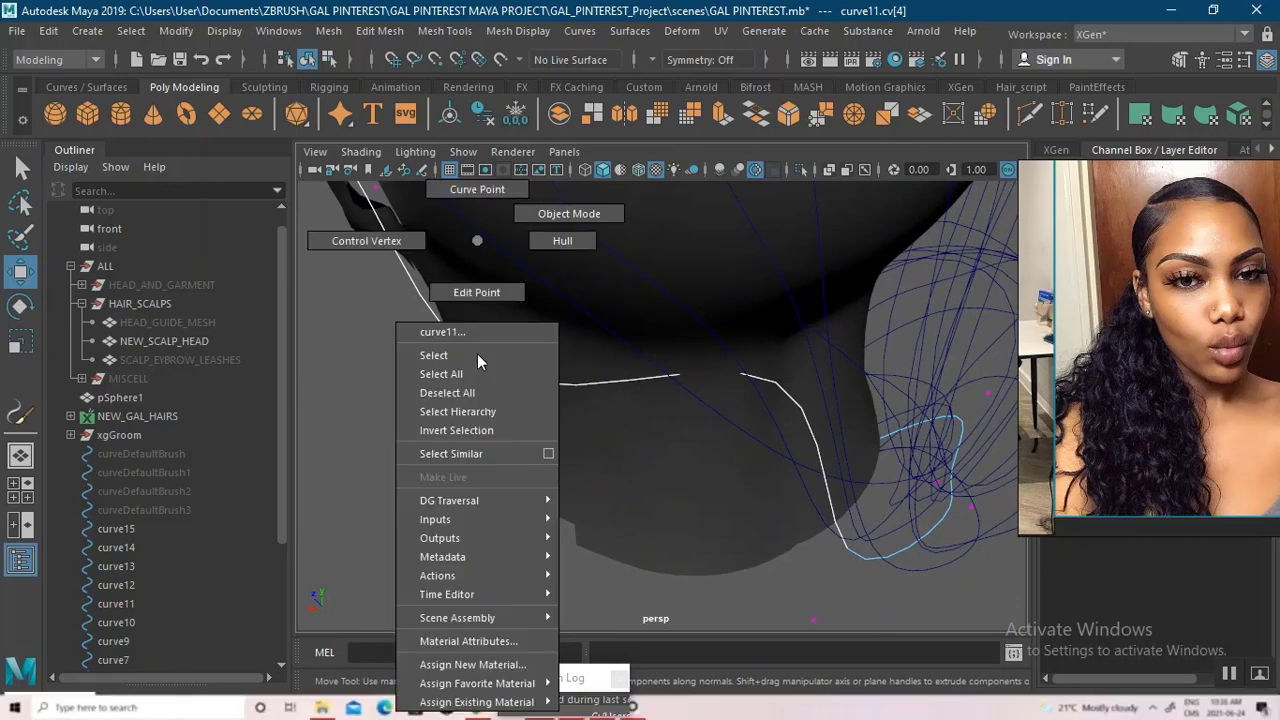
pyautogui.click(396, 245)
pyautogui.keyDown('alt'); pyautogui.moveTo(610, 420); pyautogui.dragTo(543, 347); pyautogui.keyUp('alt')
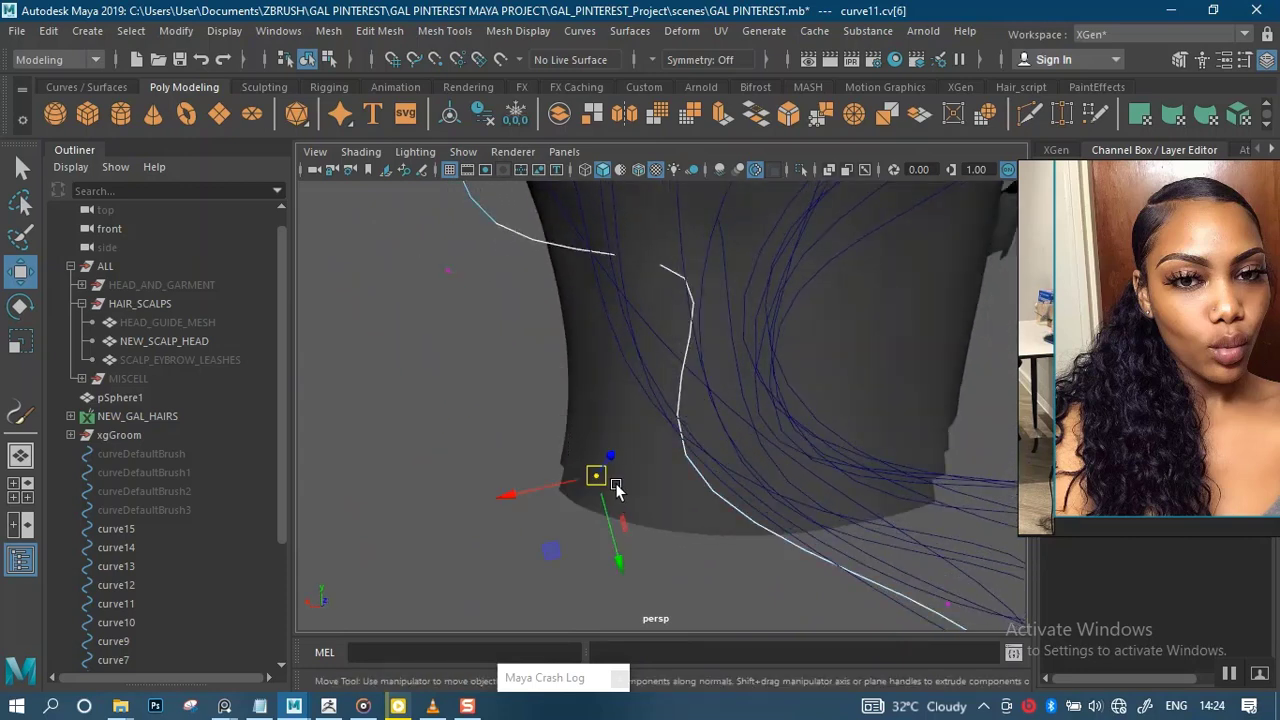
pyautogui.moveTo(602, 474); pyautogui.dragTo(597, 432)
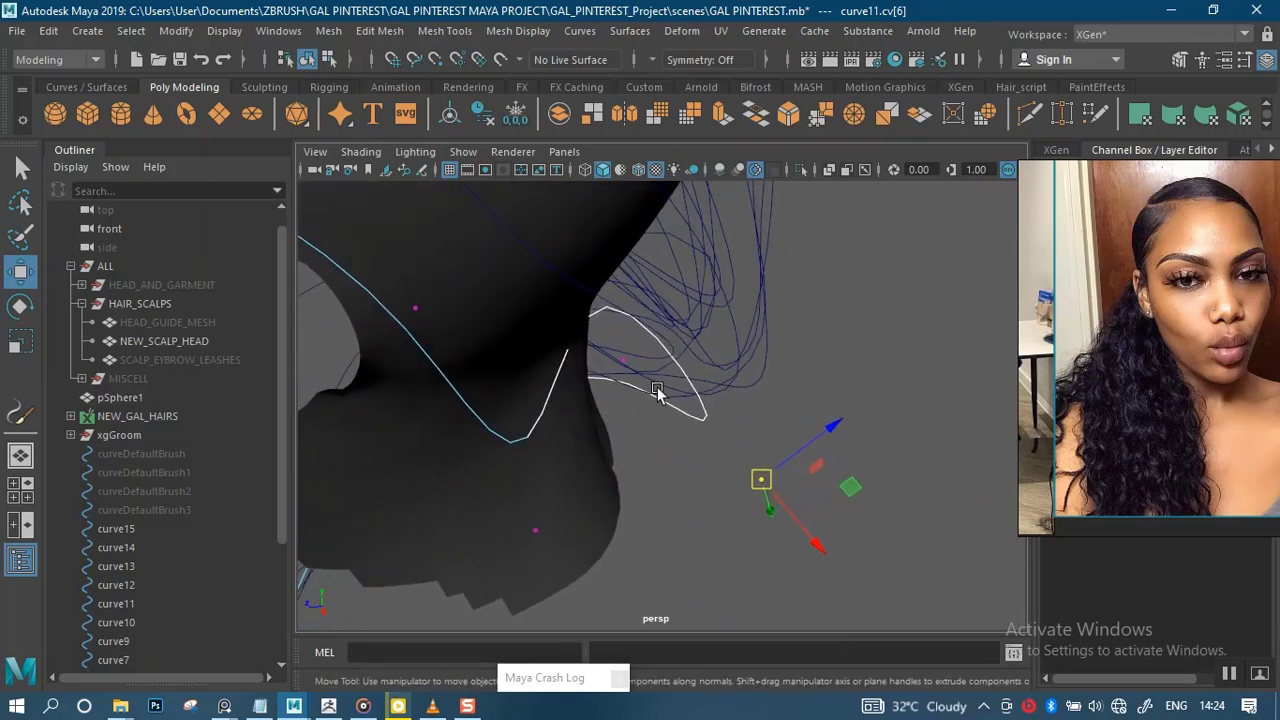
pyautogui.moveTo(654, 394); pyautogui.dragTo(634, 380)
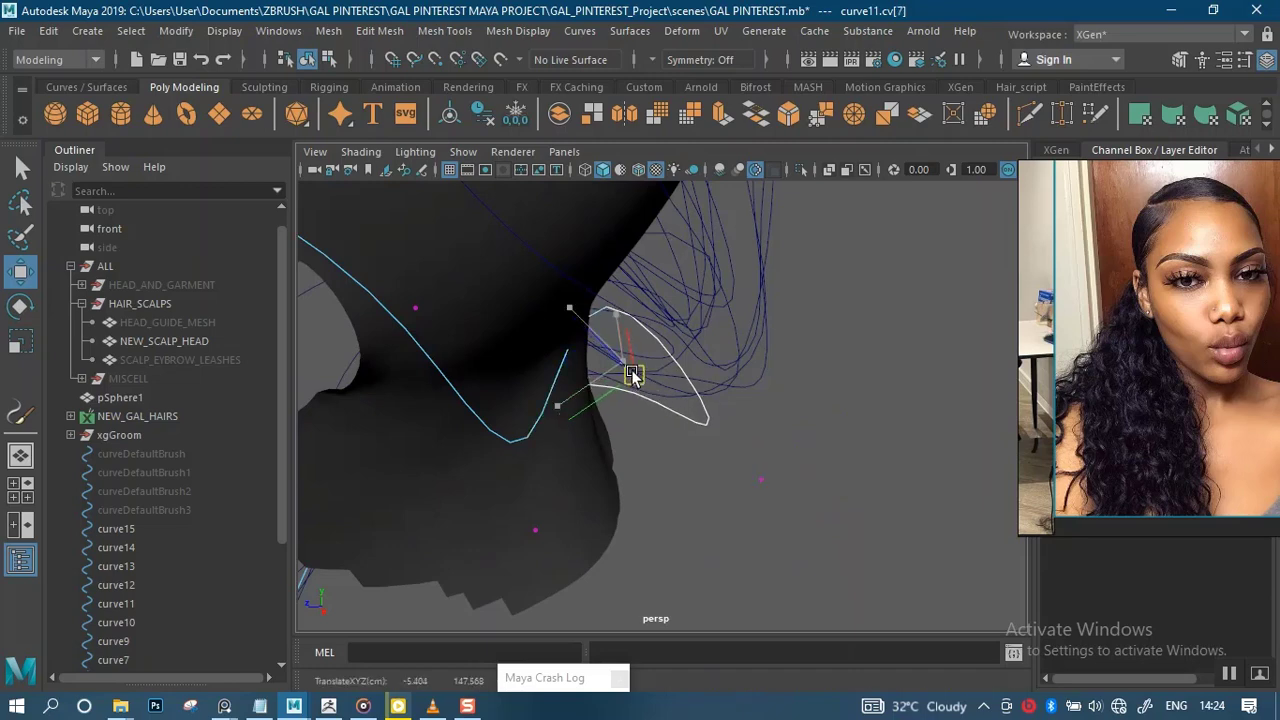
pyautogui.keyDown('alt'); pyautogui.moveTo(605, 478); pyautogui.dragTo(575, 497); pyautogui.keyUp('alt')
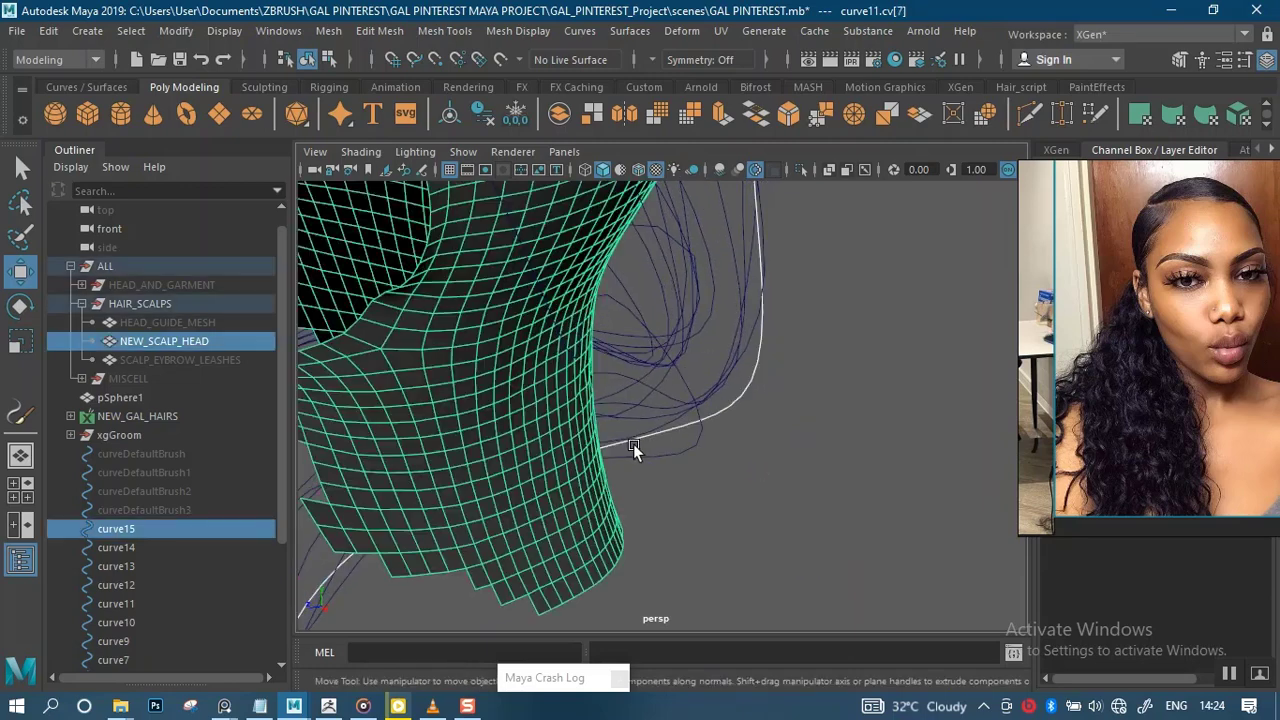
pyautogui.hotkey('ctrl', 'z')
# Refine curve11's middle control vertices around the nape, shifting cv[5] sideways across the back of the neck
pyautogui.keyDown('alt'); pyautogui.moveTo(654, 497); pyautogui.dragTo(700, 512); pyautogui.keyUp('alt')
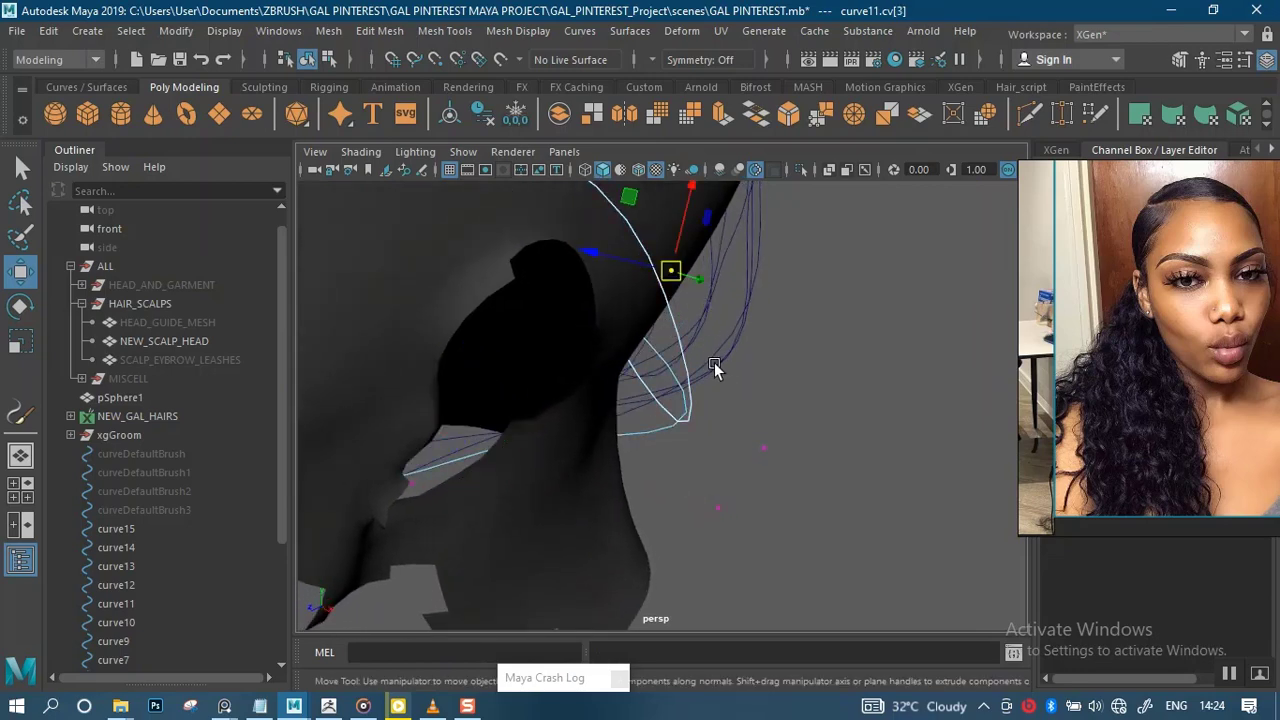
pyautogui.keyDown('alt'); pyautogui.moveTo(714, 368); pyautogui.dragTo(667, 385); pyautogui.keyUp('alt')
pyautogui.moveTo(540, 371); pyautogui.dragTo(508, 372)
pyautogui.keyDown('alt'); pyautogui.moveTo(508, 372); pyautogui.dragTo(648, 378); pyautogui.keyUp('alt')
pyautogui.keyDown('alt'); pyautogui.moveTo(648, 378); pyautogui.dragTo(651, 388, button='middle'); pyautogui.keyUp('alt')
pyautogui.keyDown('alt'); pyautogui.moveTo(651, 388); pyautogui.dragTo(815, 340); pyautogui.keyUp('alt')
pyautogui.keyDown('alt'); pyautogui.moveTo(710, 372); pyautogui.dragTo(630, 343); pyautogui.keyUp('alt')
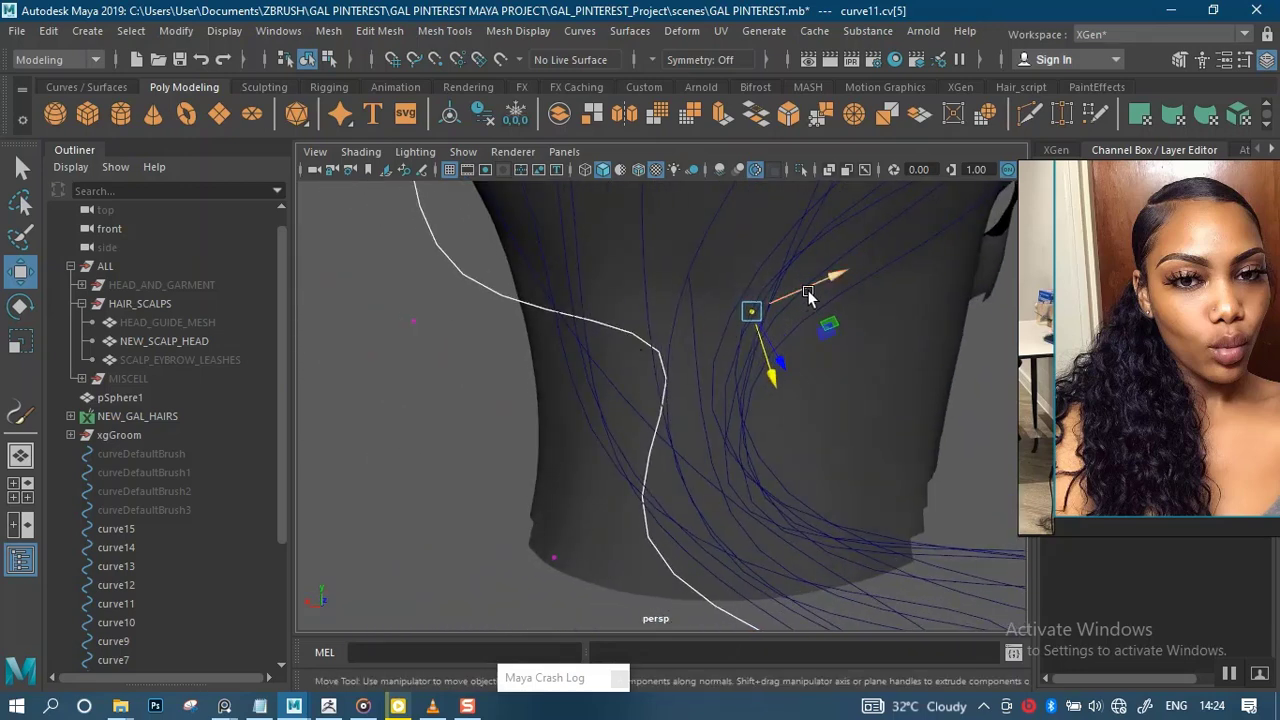
pyautogui.moveTo(808, 290); pyautogui.dragTo(780, 293)
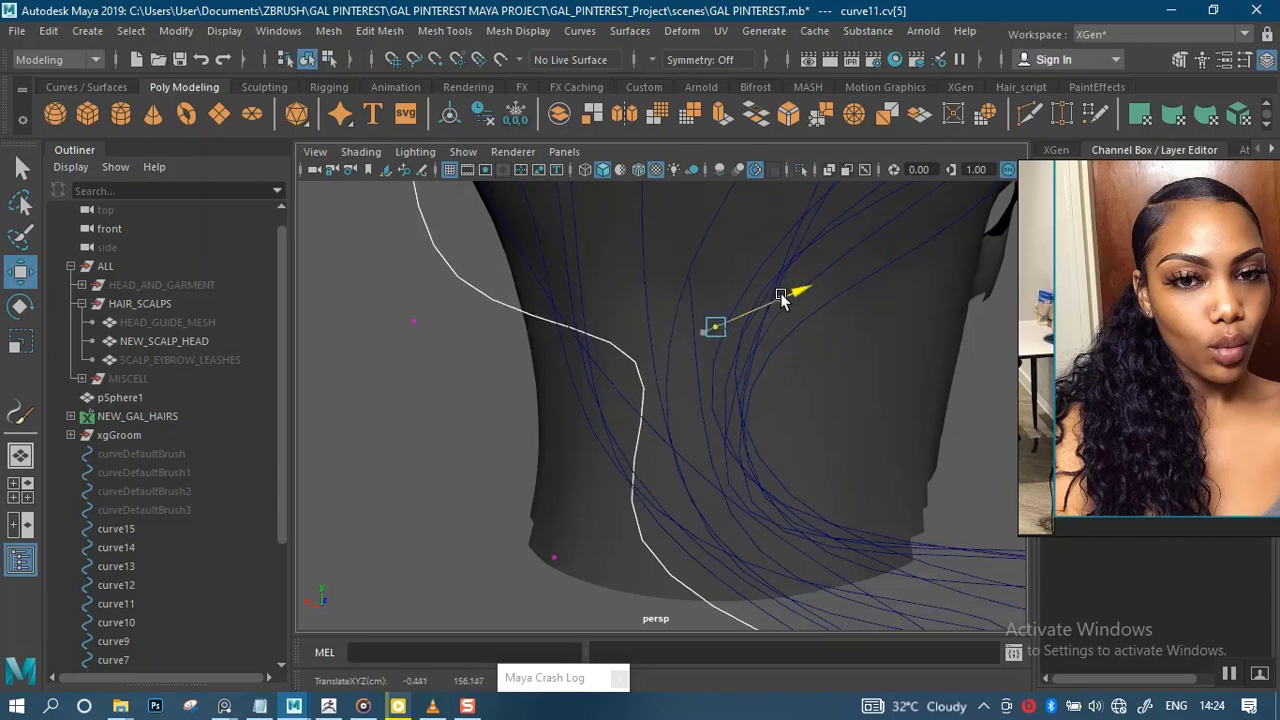
pyautogui.keyDown('alt'); pyautogui.moveTo(703, 387); pyautogui.dragTo(856, 404); pyautogui.keyUp('alt')
pyautogui.keyDown('alt'); pyautogui.moveTo(774, 388); pyautogui.dragTo(754, 294, button='right'); pyautogui.keyUp('alt')
pyautogui.keyDown('alt'); pyautogui.moveTo(734, 392); pyautogui.dragTo(516, 430, button='middle'); pyautogui.keyUp('alt')
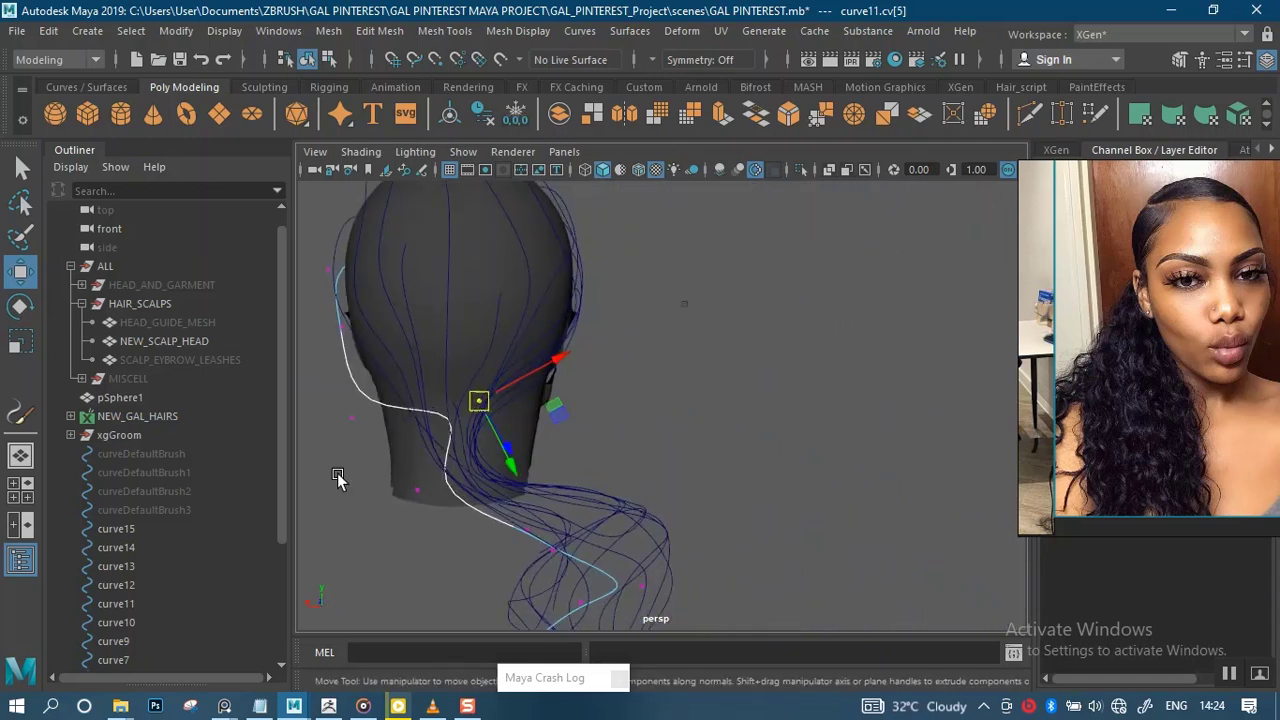
pyautogui.keyDown('alt'); pyautogui.moveTo(337, 478); pyautogui.dragTo(631, 393, button='middle'); pyautogui.keyUp('alt')
# Display curve10's control vertices and move its root vertex, cv[0], down onto the scalp surface at the top of the head
pyautogui.click(116, 622)
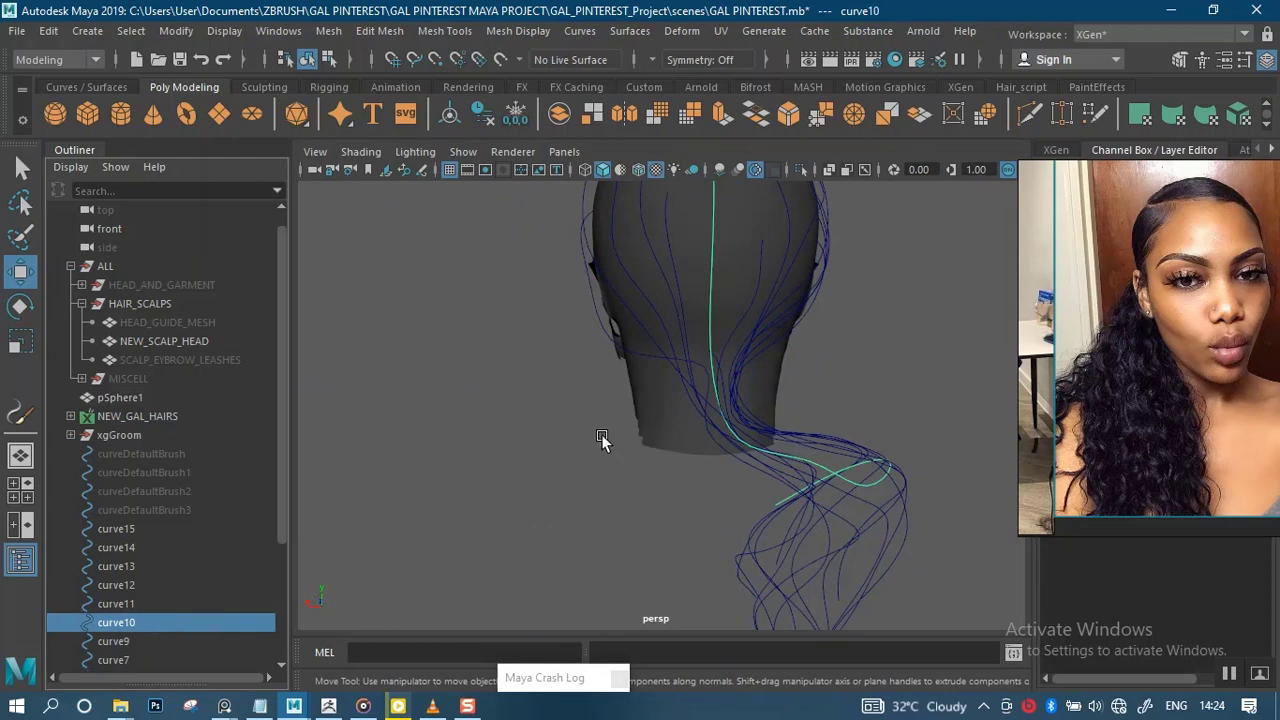
pyautogui.keyDown('alt'); pyautogui.moveTo(756, 360); pyautogui.dragTo(751, 393); pyautogui.keyUp('alt')
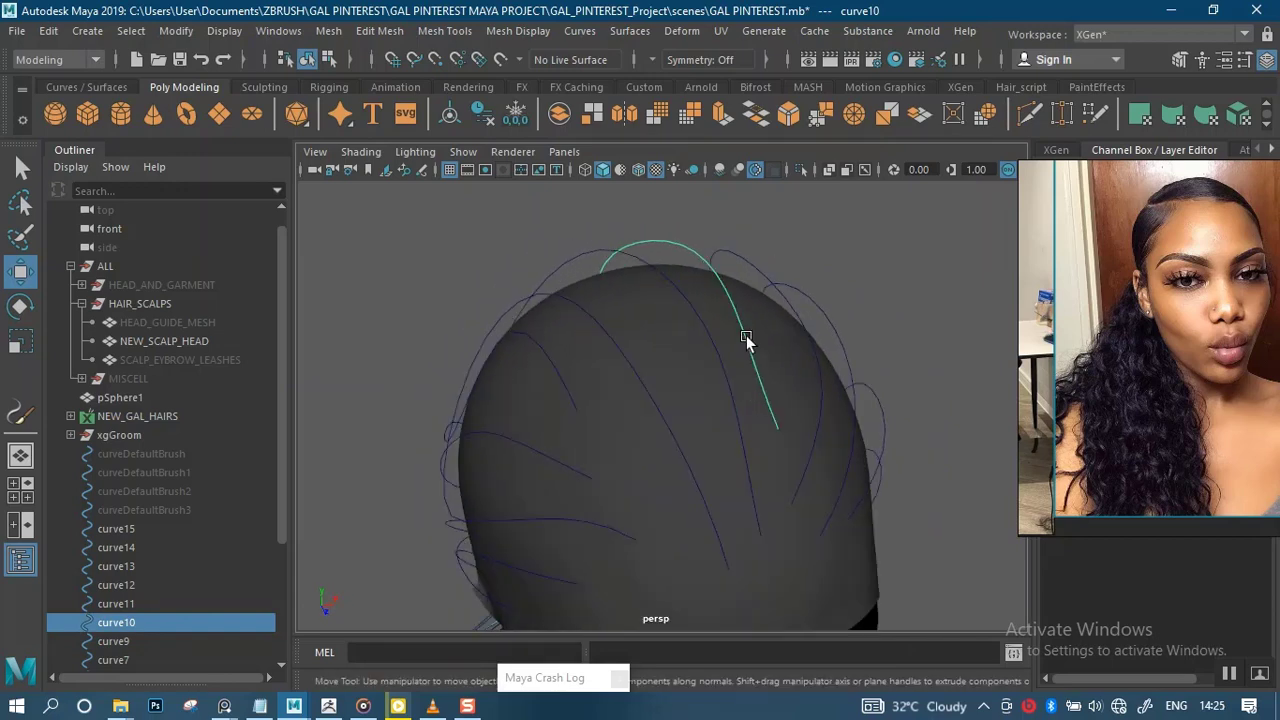
pyautogui.moveTo(746, 340); pyautogui.dragTo(634, 240, button='right')
pyautogui.moveTo(777, 391)
pyautogui.keyDown('alt'); pyautogui.mouseDown()
pyautogui.moveTo(833, 371)
pyautogui.moveTo(629, 441)
pyautogui.moveTo(729, 386)
pyautogui.moveTo(690, 415)
pyautogui.moveTo(709, 474)
pyautogui.moveTo(795, 383)
pyautogui.mouseUp(); pyautogui.keyUp('alt')
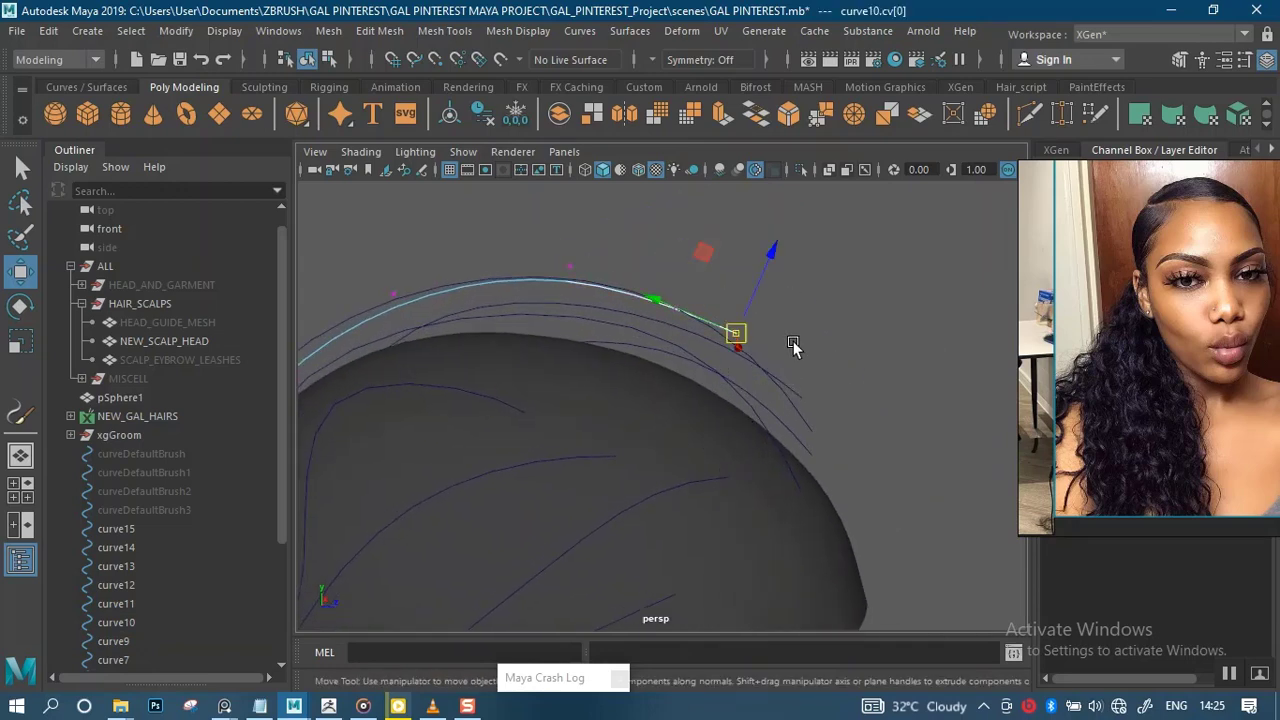
pyautogui.moveTo(754, 298); pyautogui.dragTo(758, 340)
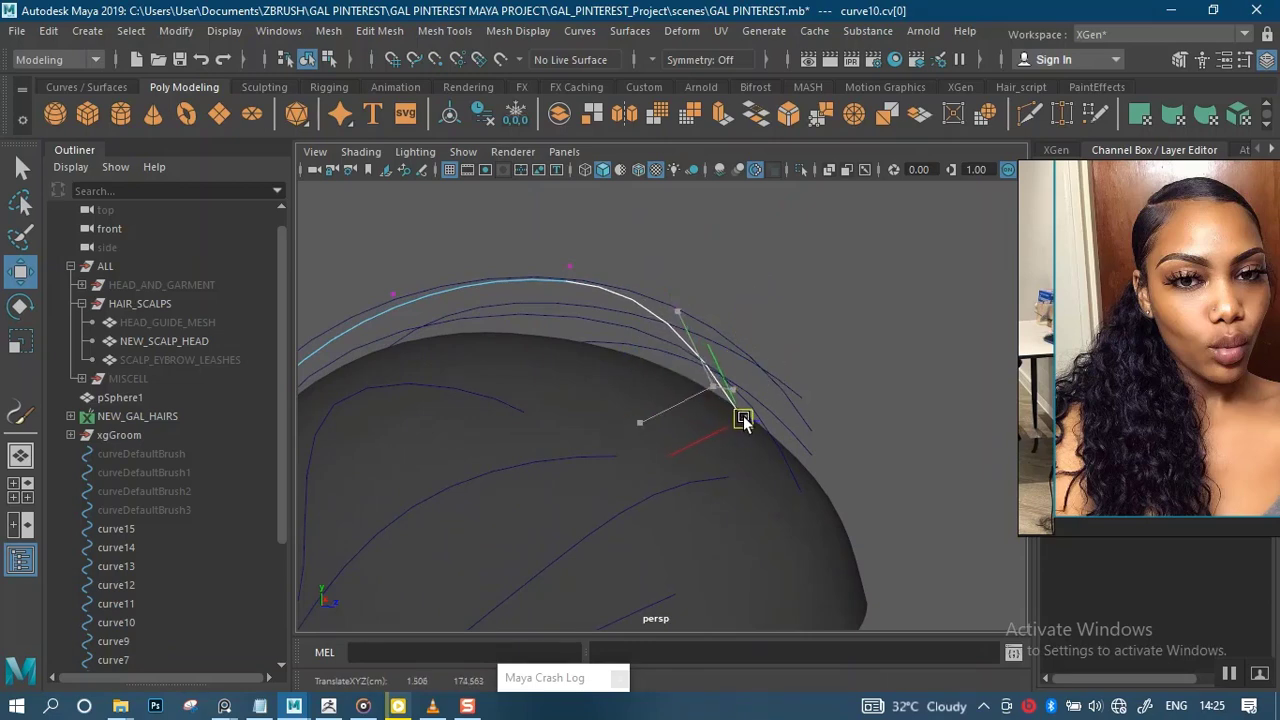
# Check curve10's root placement against the scalp from the side and front, and reselect the whole curve
pyautogui.keyDown('alt'); pyautogui.moveTo(873, 352); pyautogui.dragTo(722, 388); pyautogui.keyUp('alt')
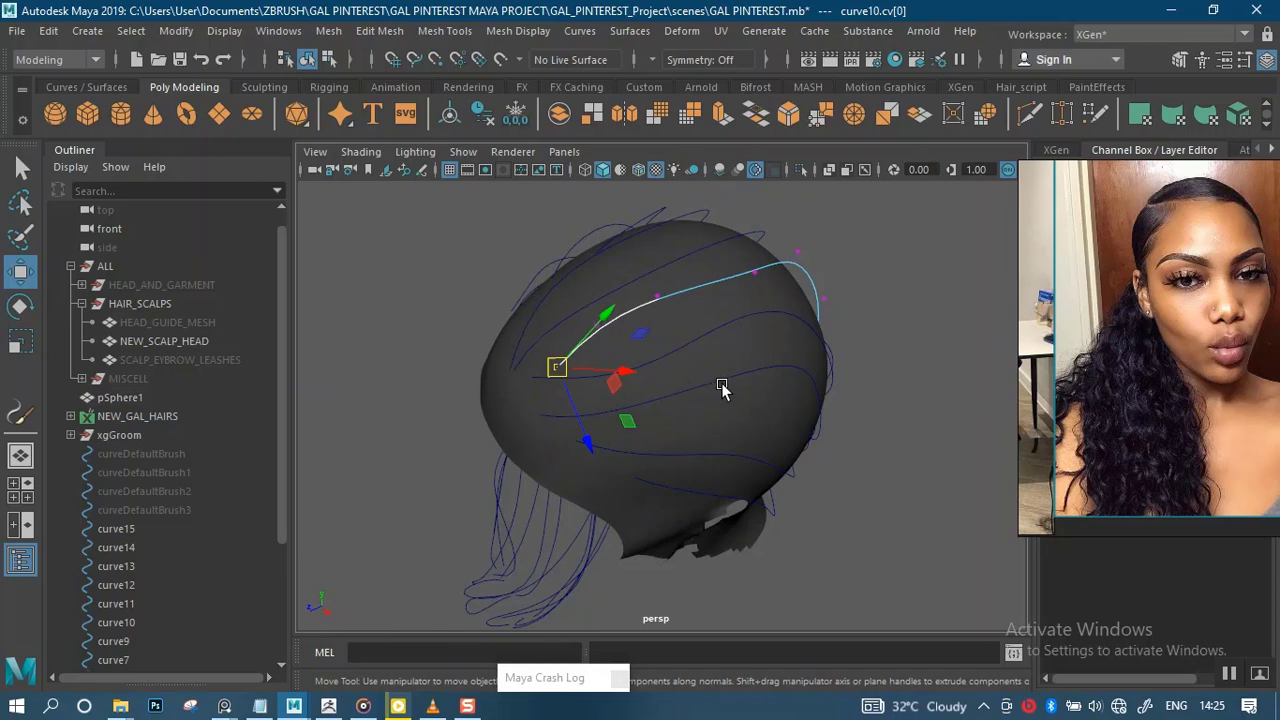
pyautogui.keyDown('alt'); pyautogui.moveTo(712, 444); pyautogui.dragTo(723, 383); pyautogui.keyUp('alt')
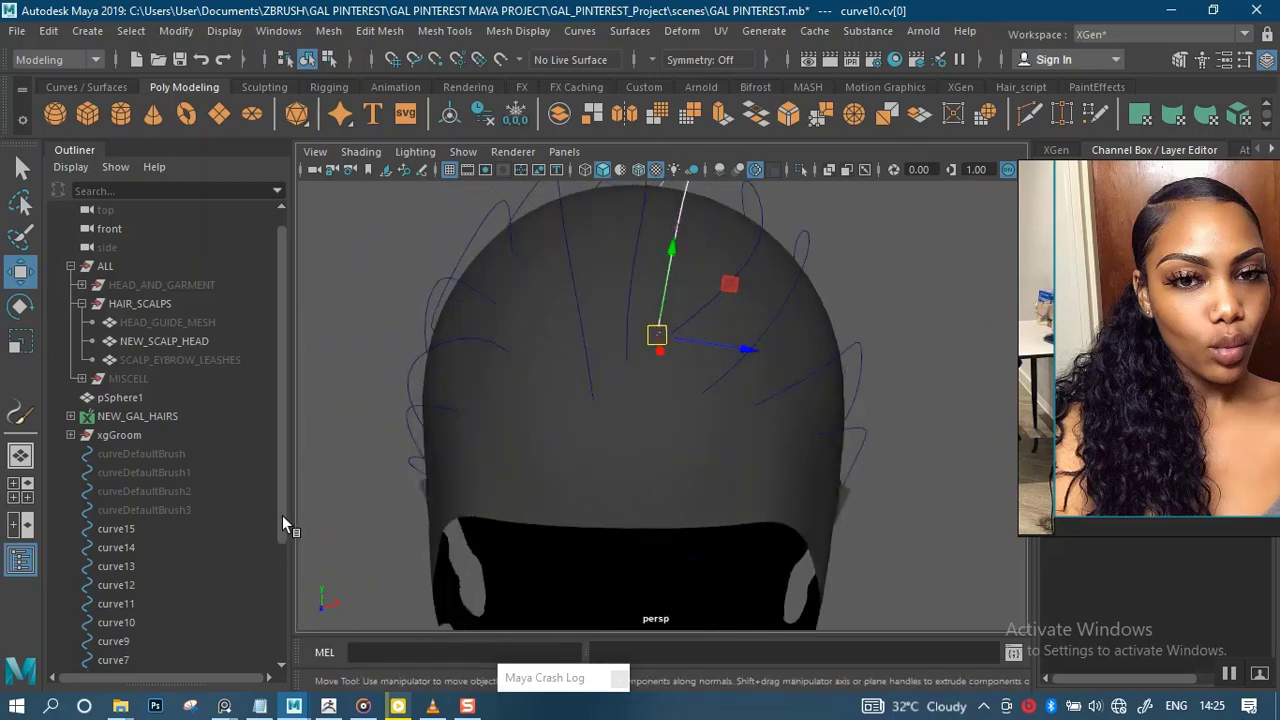
pyautogui.moveTo(282, 515); pyautogui.dragTo(278, 625)
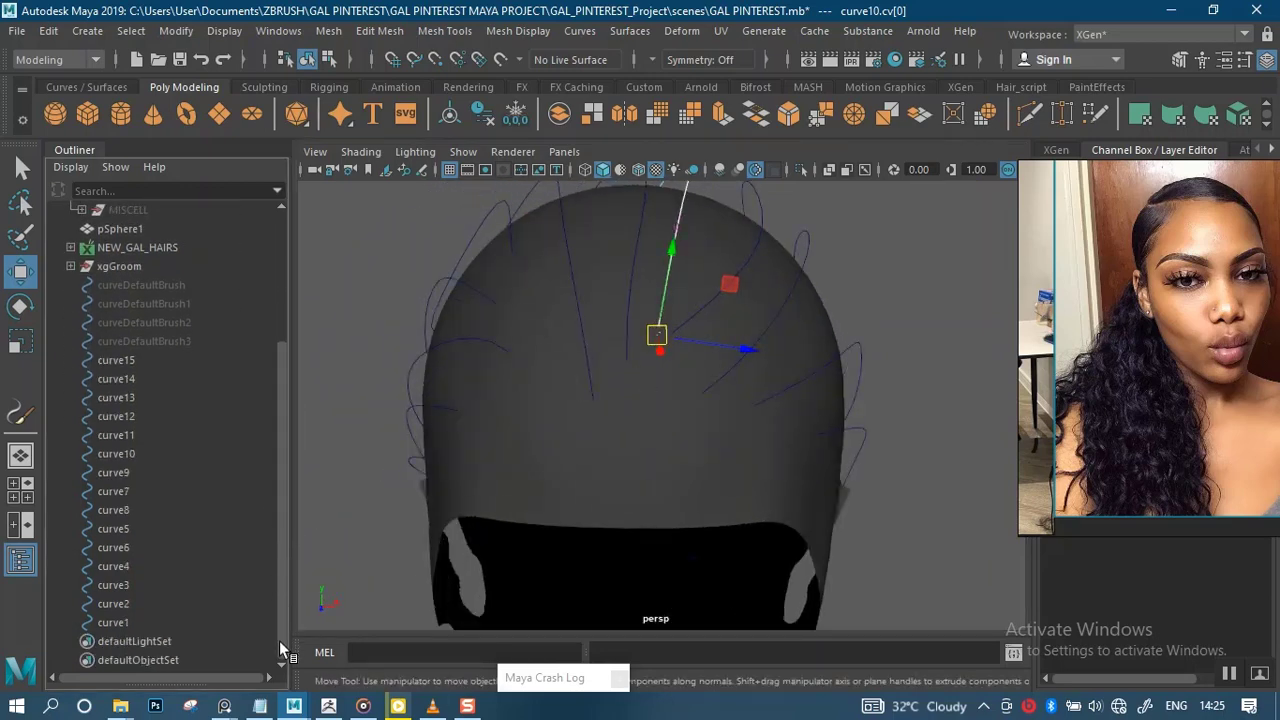
pyautogui.click(130, 453)
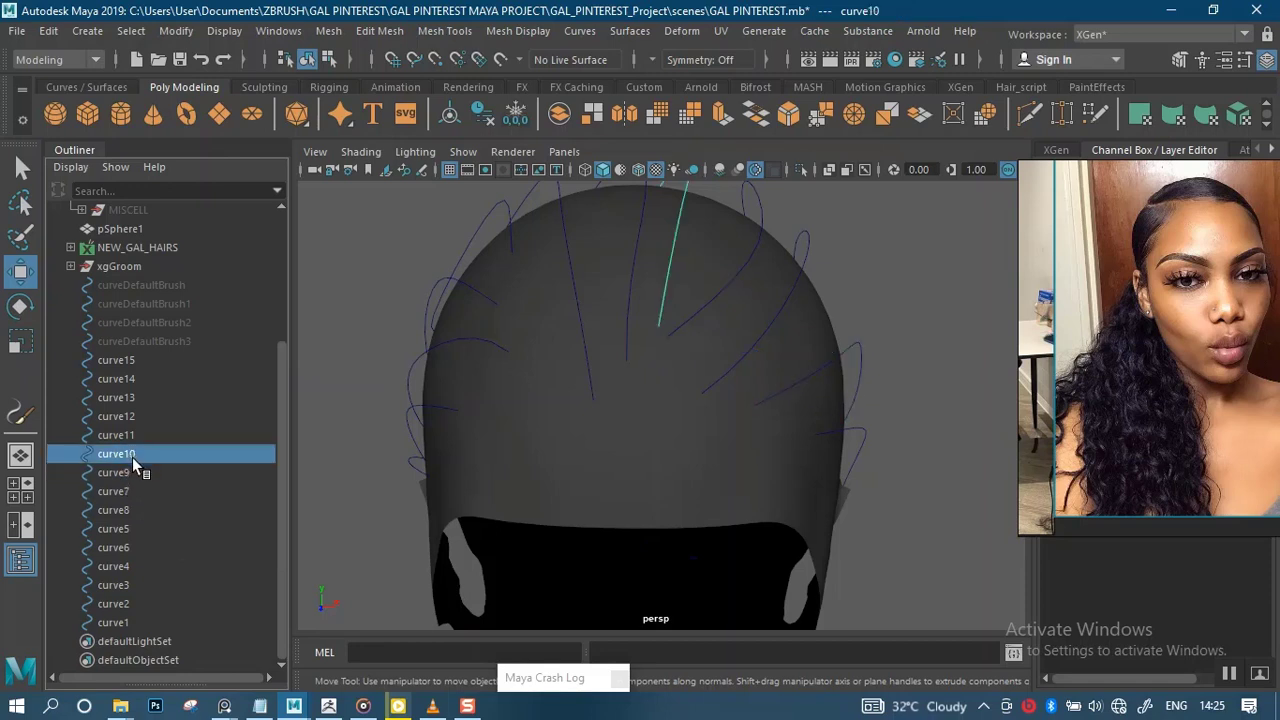
# Display curve9's control vertices and move its root vertex, cv[0], onto the scalp surface at the side of the front hairline
pyautogui.click(127, 473)
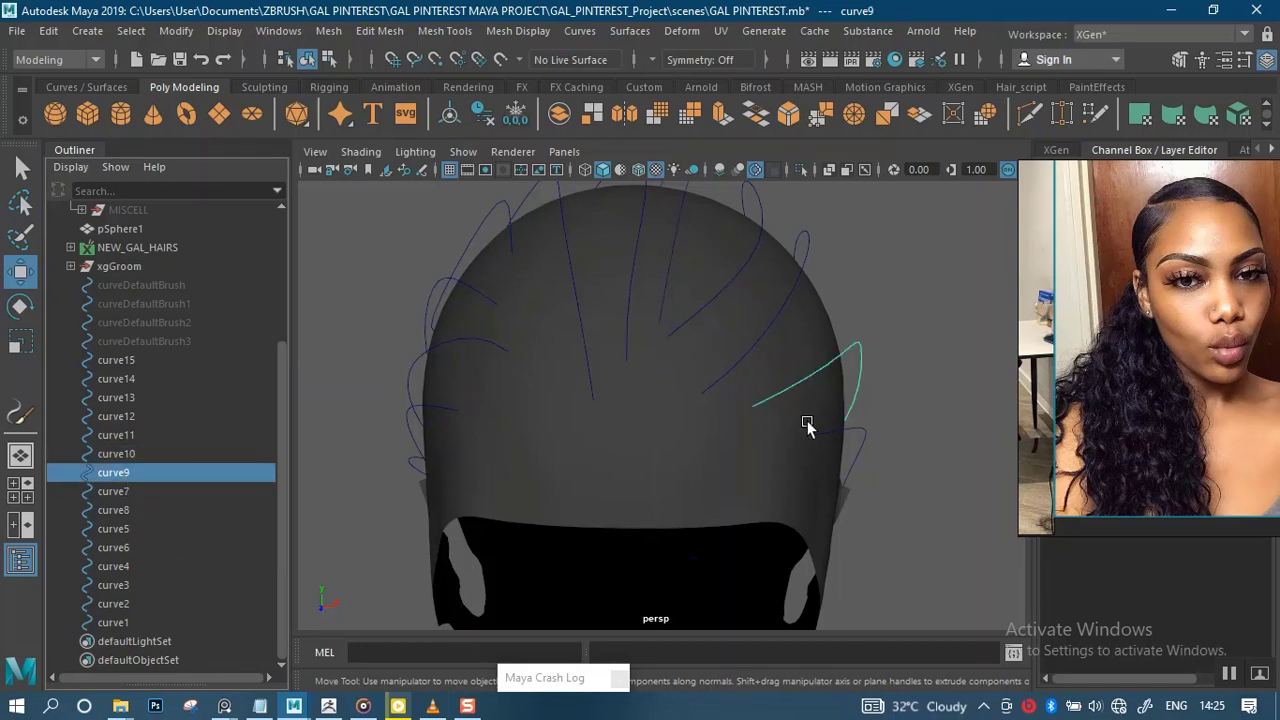
pyautogui.keyDown('alt'); pyautogui.moveTo(808, 425); pyautogui.dragTo(852, 401); pyautogui.keyUp('alt')
pyautogui.moveTo(870, 266); pyautogui.dragTo(775, 282, button='right')
pyautogui.scroll(3, 765, 432)
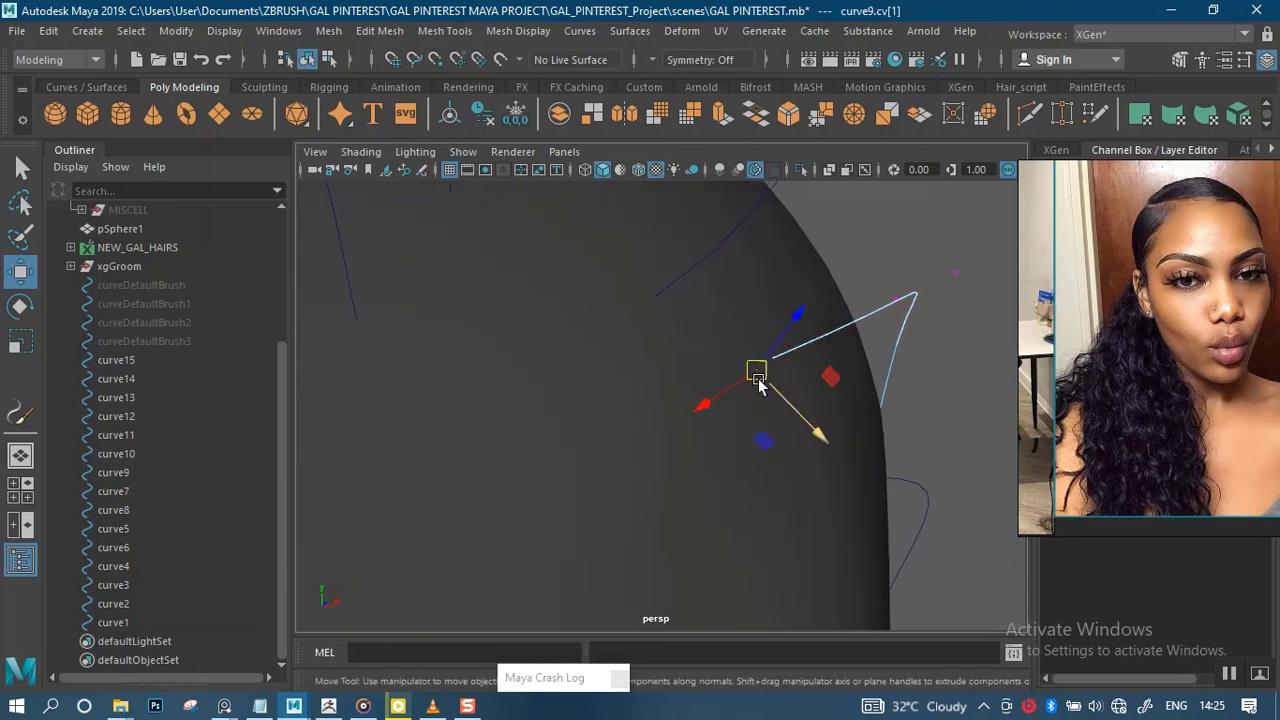
pyautogui.keyDown('alt'); pyautogui.moveTo(758, 383); pyautogui.dragTo(675, 447); pyautogui.keyUp('alt')
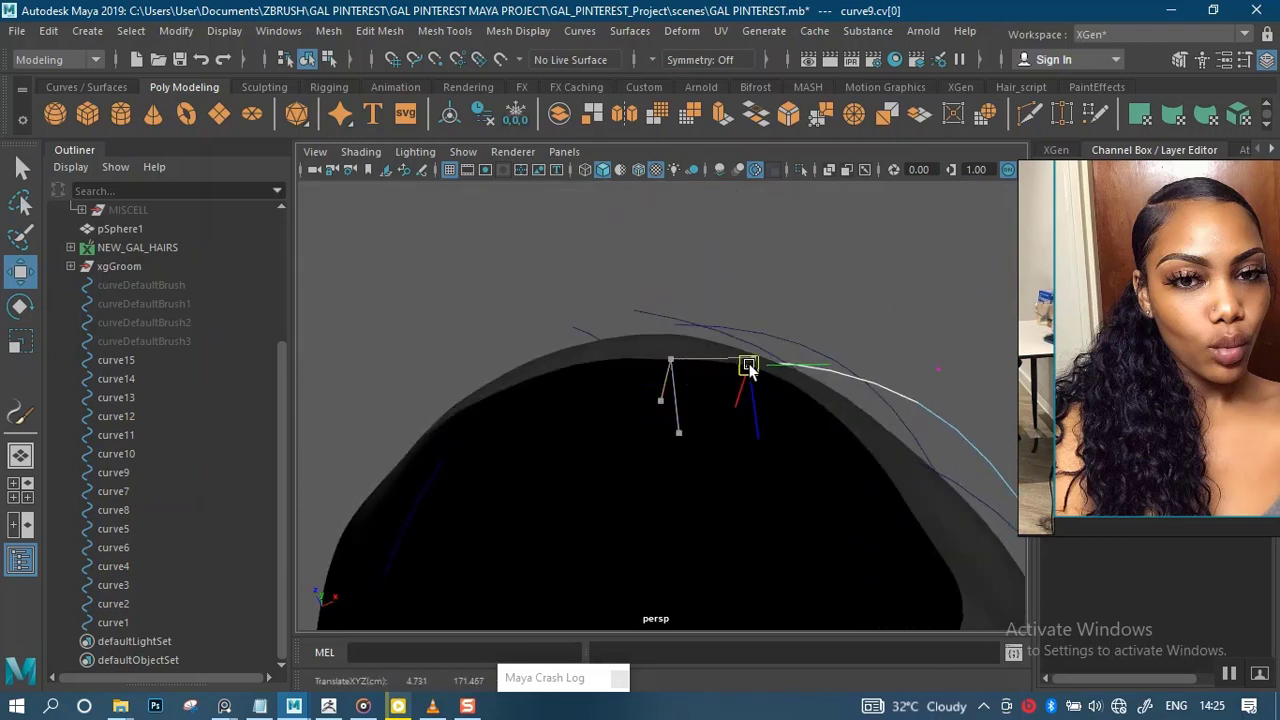
pyautogui.keyDown('alt'); pyautogui.moveTo(820, 312); pyautogui.dragTo(733, 390); pyautogui.keyUp('alt')
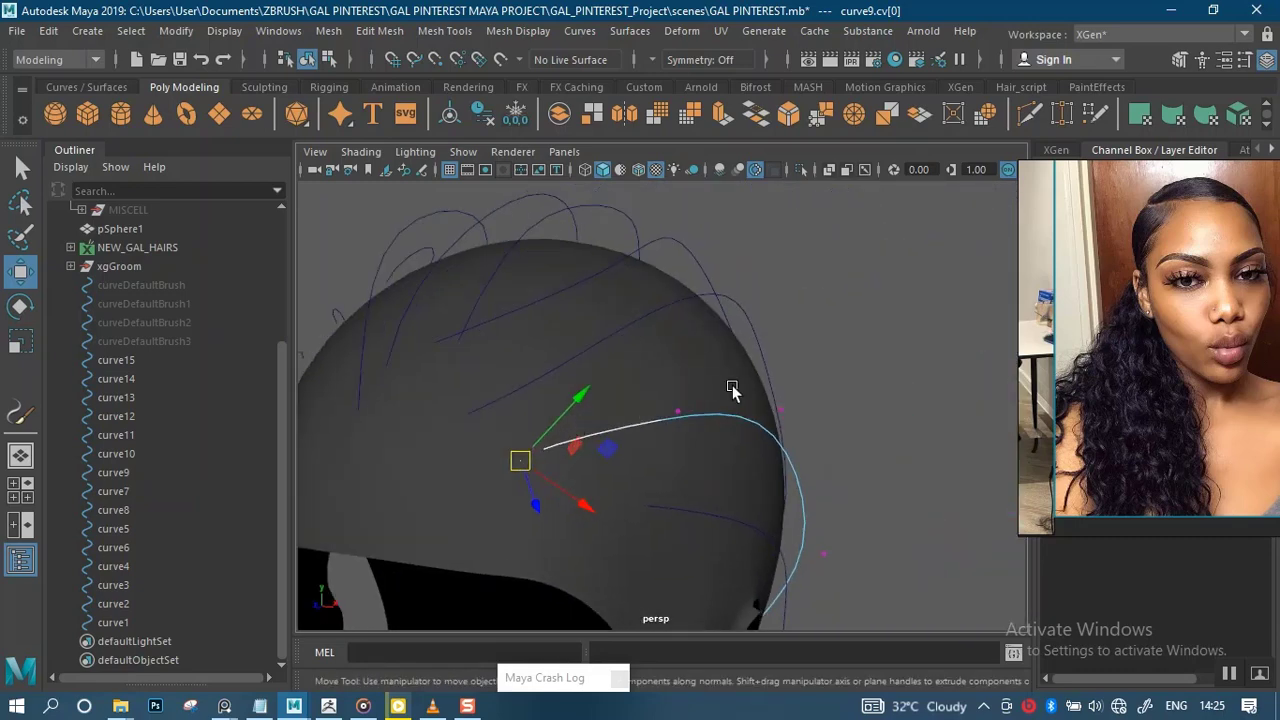
pyautogui.click(118, 473)
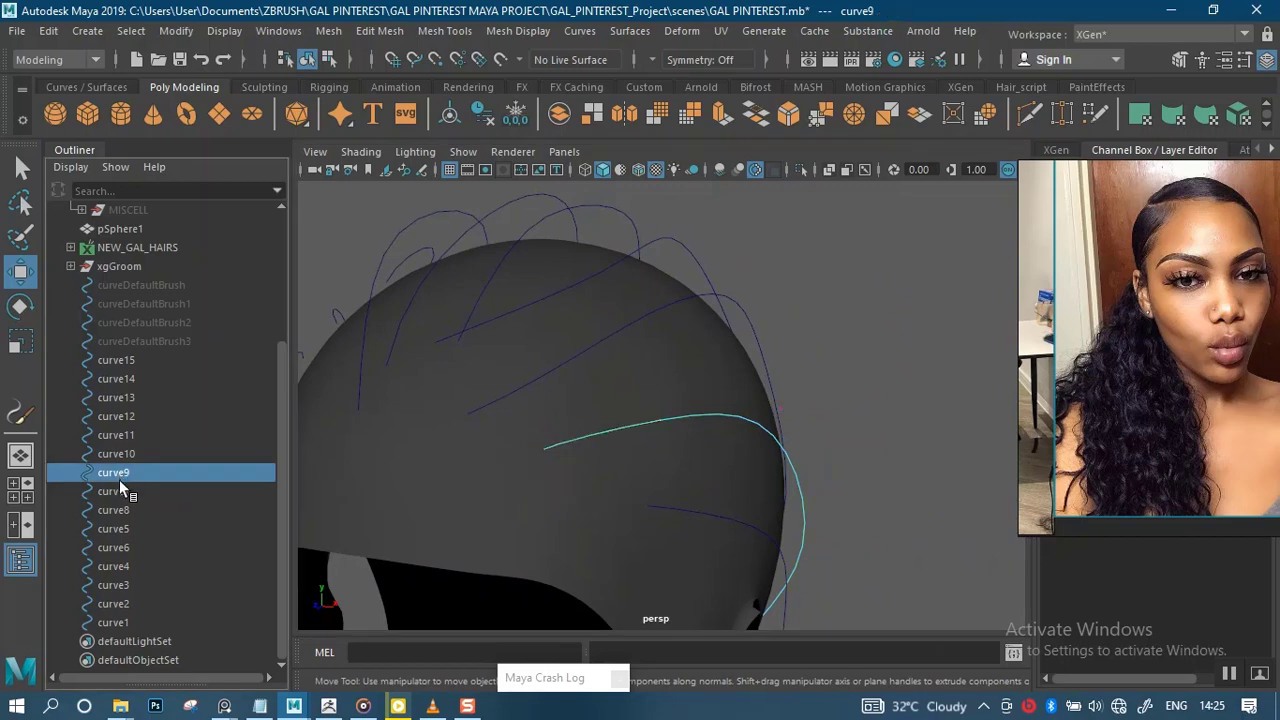
# Display curve7's control vertices and move its root vertex, cv[0], down into the scalp surface at the front of the head
pyautogui.click(120, 490)
pyautogui.keyDown('alt'); pyautogui.moveTo(434, 409); pyautogui.dragTo(627, 318); pyautogui.keyUp('alt')
pyautogui.moveTo(627, 318); pyautogui.dragTo(522, 241, button='right')
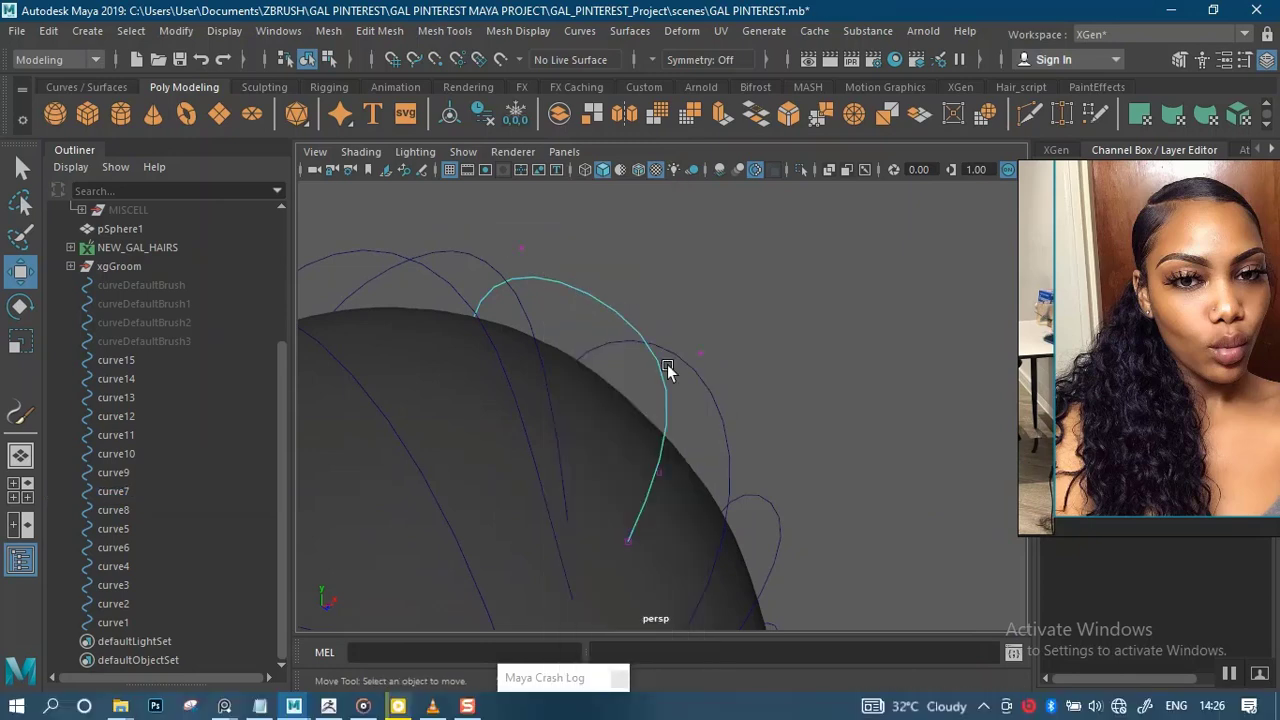
pyautogui.moveTo(667, 364)
pyautogui.keyDown('alt'); pyautogui.mouseDown()
pyautogui.moveTo(691, 327)
pyautogui.moveTo(675, 360)
pyautogui.mouseUp(); pyautogui.keyUp('alt')
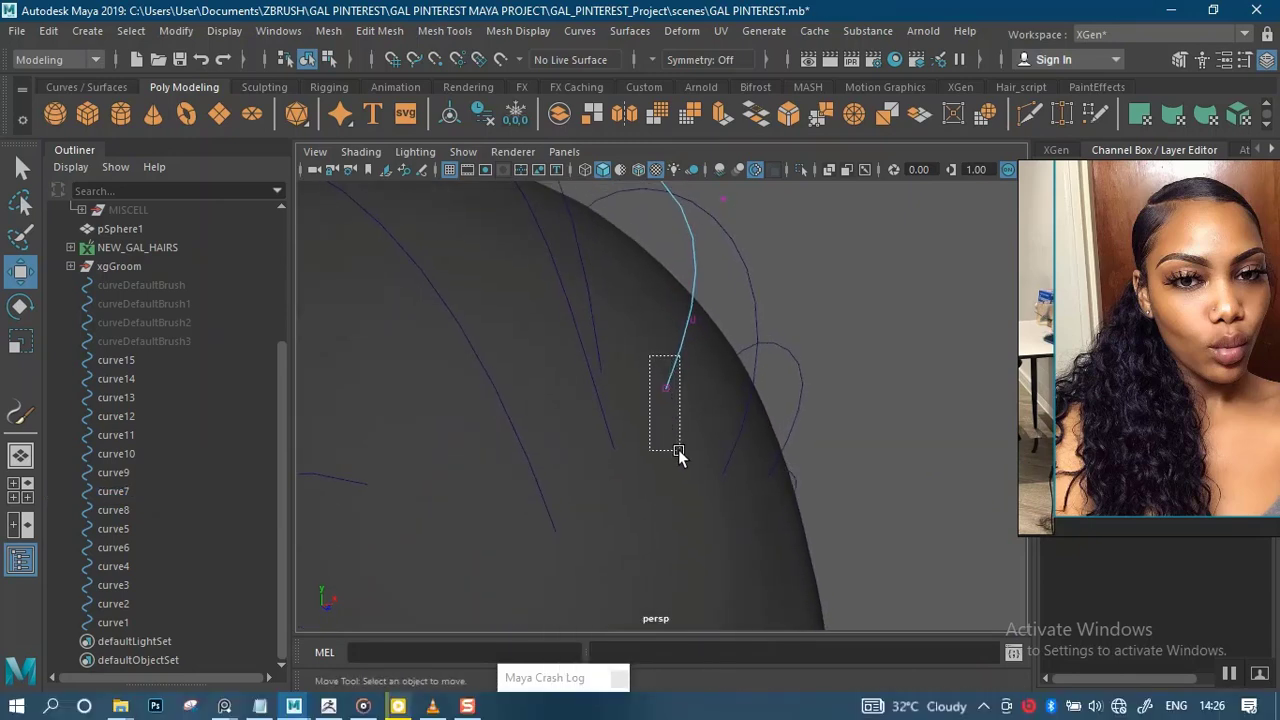
pyautogui.keyDown('alt'); pyautogui.moveTo(652, 452); pyautogui.dragTo(646, 397); pyautogui.keyUp('alt')
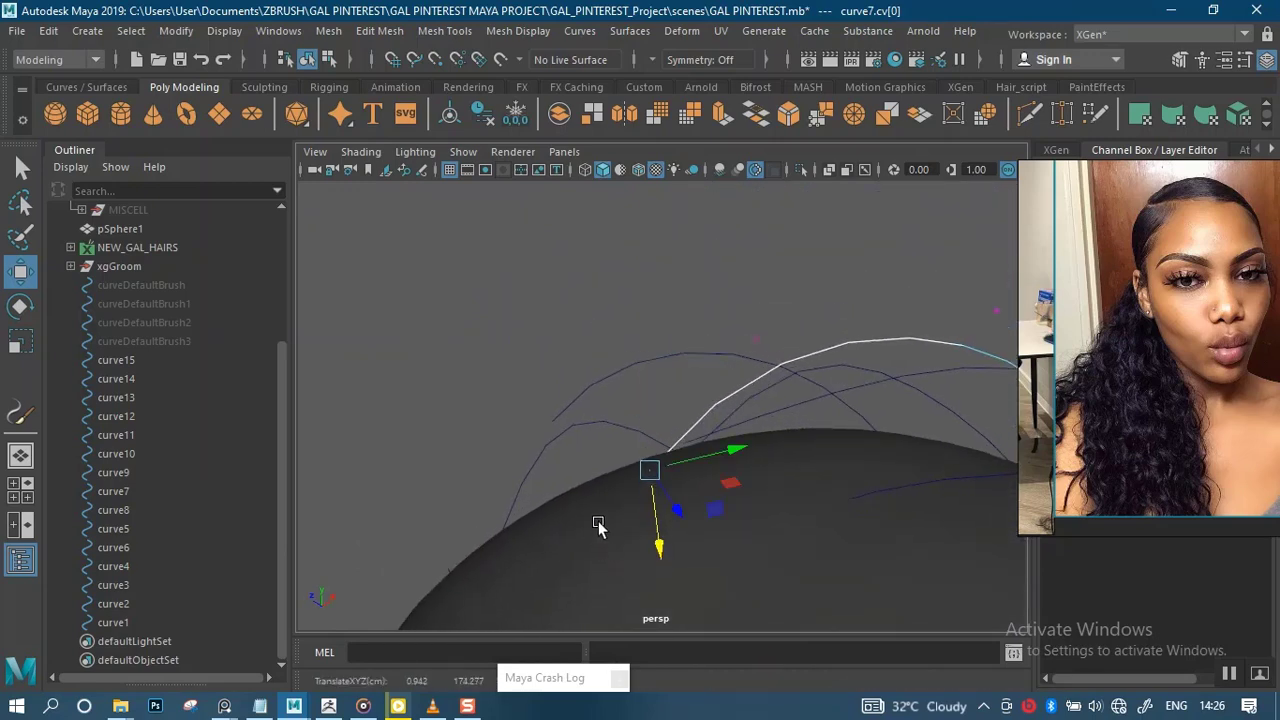
pyautogui.keyDown('alt'); pyautogui.moveTo(598, 526); pyautogui.dragTo(905, 312); pyautogui.keyUp('alt')
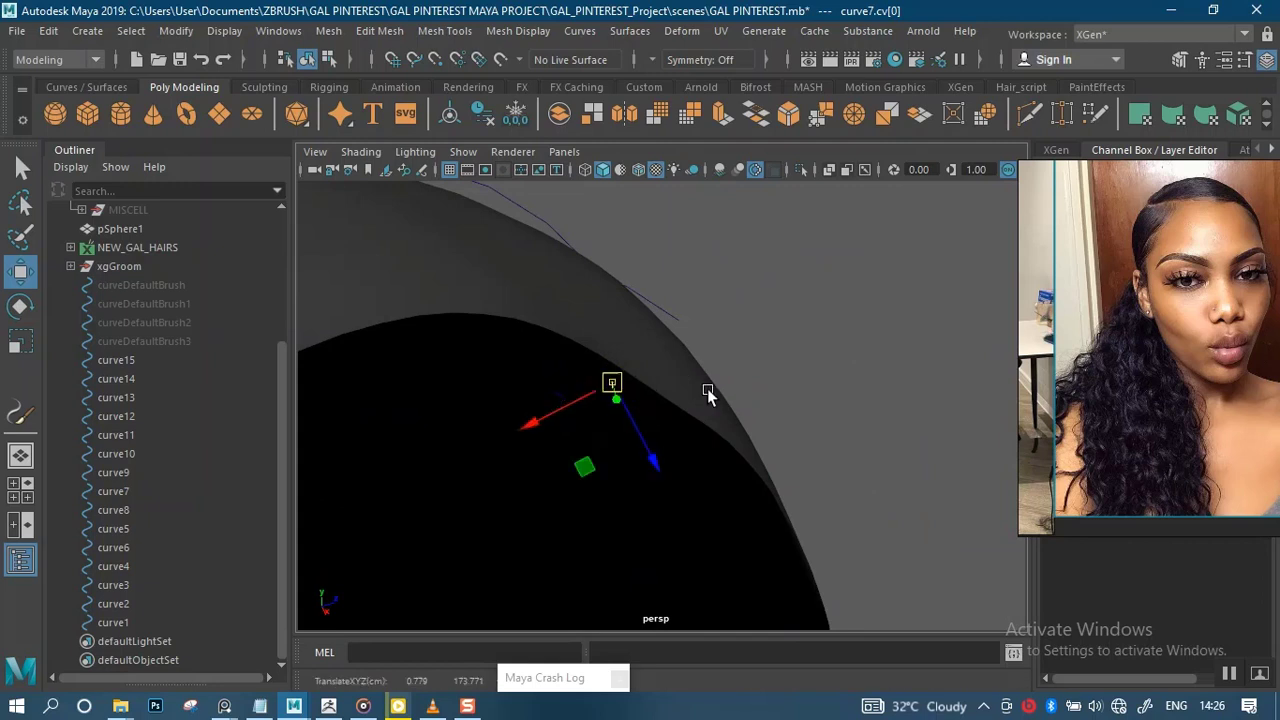
pyautogui.keyDown('alt'); pyautogui.moveTo(709, 394); pyautogui.dragTo(745, 420); pyautogui.keyUp('alt')
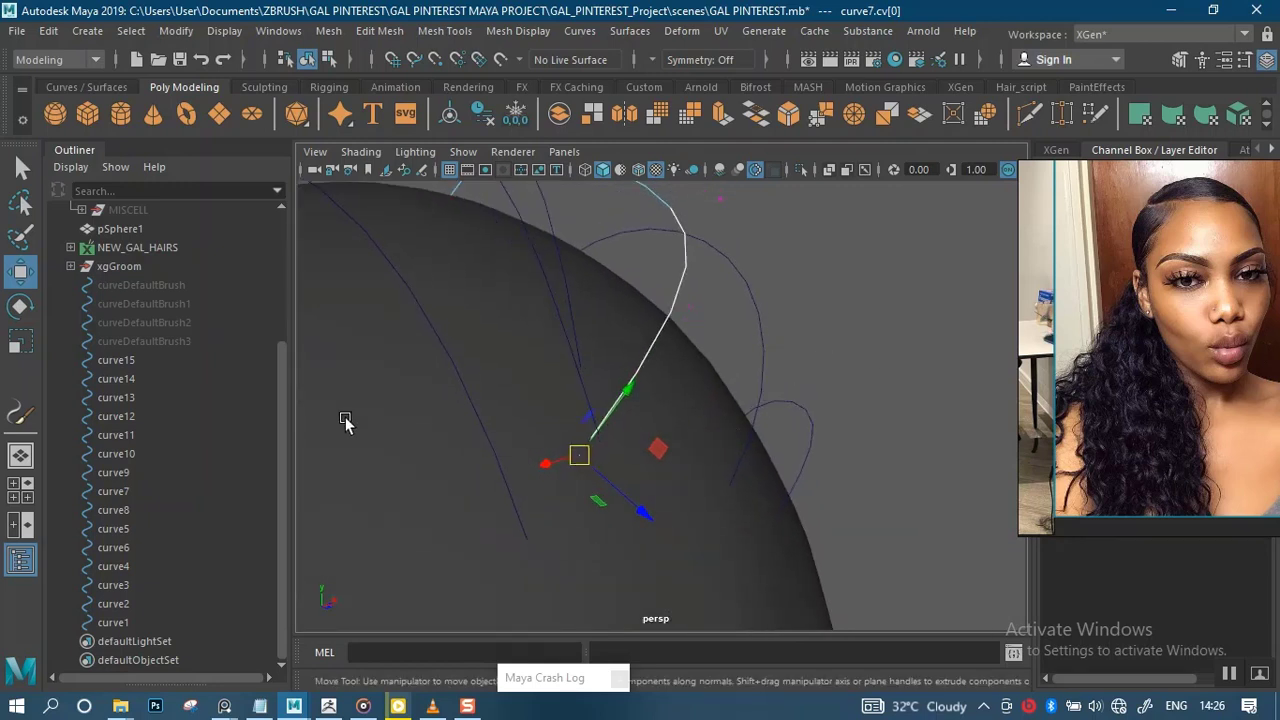
pyautogui.click(130, 489)
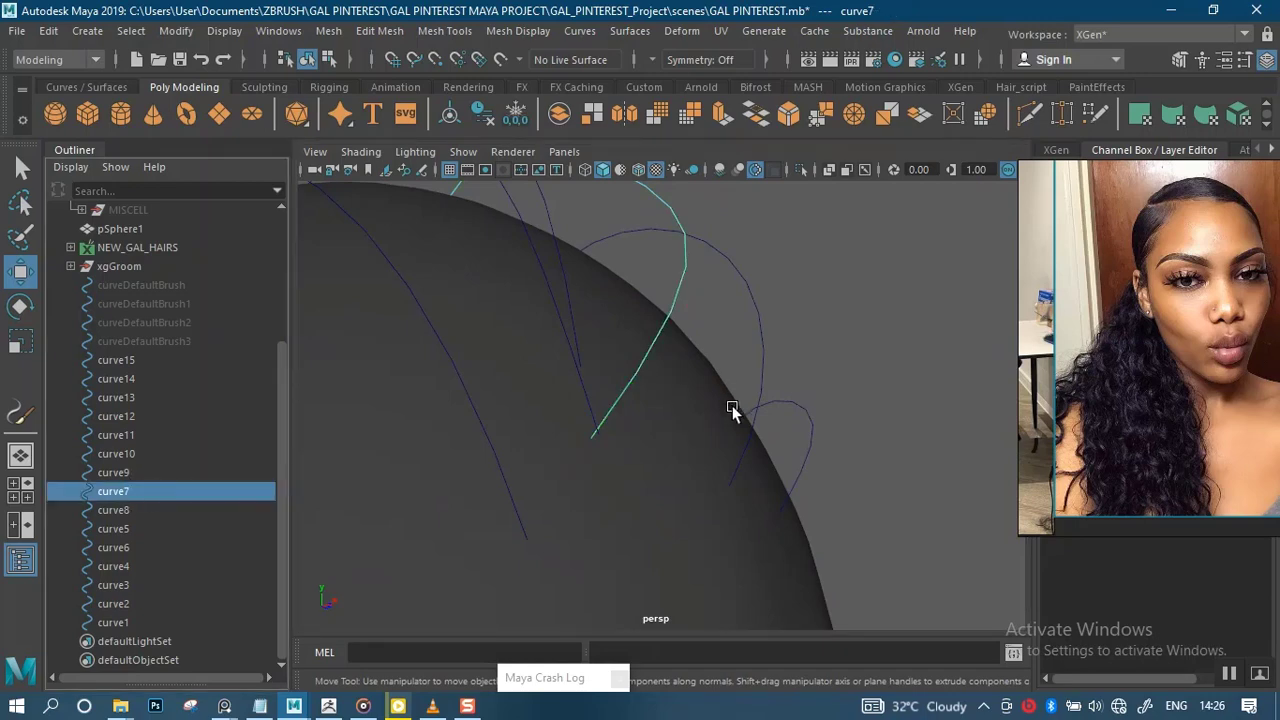
# Display curve8's control vertices and lower its root-end vertex, cv[14], onto the scalp above the forehead
pyautogui.keyDown('alt'); pyautogui.moveTo(732, 405); pyautogui.dragTo(352, 465); pyautogui.keyUp('alt')
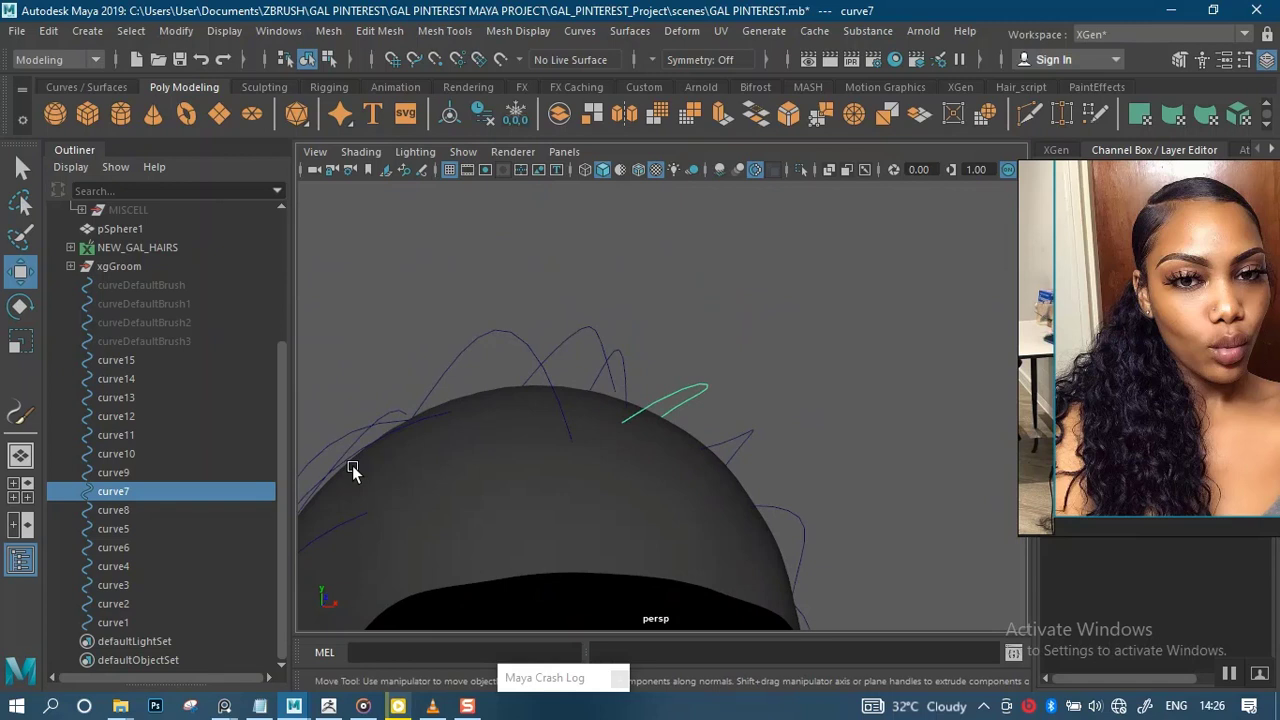
pyautogui.click(130, 510)
pyautogui.keyDown('alt'); pyautogui.moveTo(434, 434); pyautogui.dragTo(680, 518); pyautogui.keyUp('alt')
pyautogui.moveTo(722, 510); pyautogui.dragTo(620, 236, button='right')
pyautogui.keyDown('alt'); pyautogui.moveTo(690, 465); pyautogui.dragTo(798, 458); pyautogui.keyUp('alt')
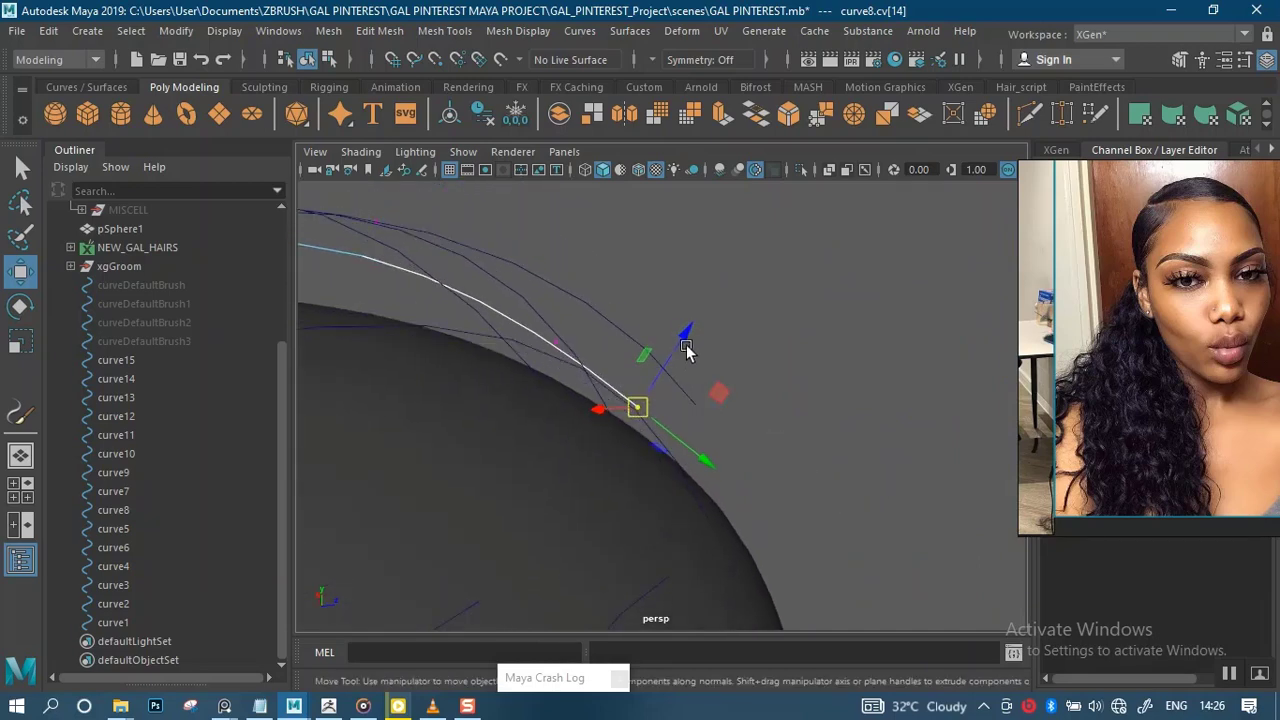
pyautogui.keyDown('alt'); pyautogui.moveTo(793, 385); pyautogui.dragTo(300, 395); pyautogui.keyUp('alt')
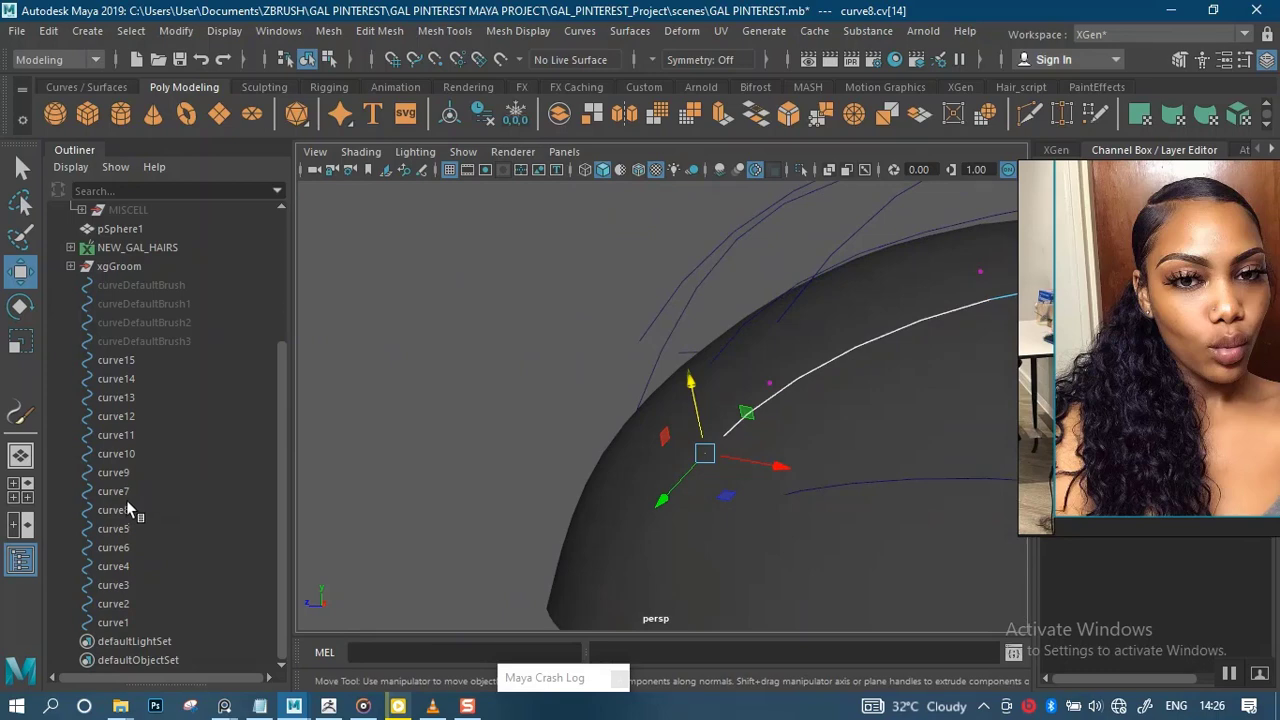
# Display curve5's control vertices and move its root-end vertex, cv[14], inward so the floating end meets the scalp mesh
pyautogui.click(127, 528)
pyautogui.scroll(-5, 560, 363)
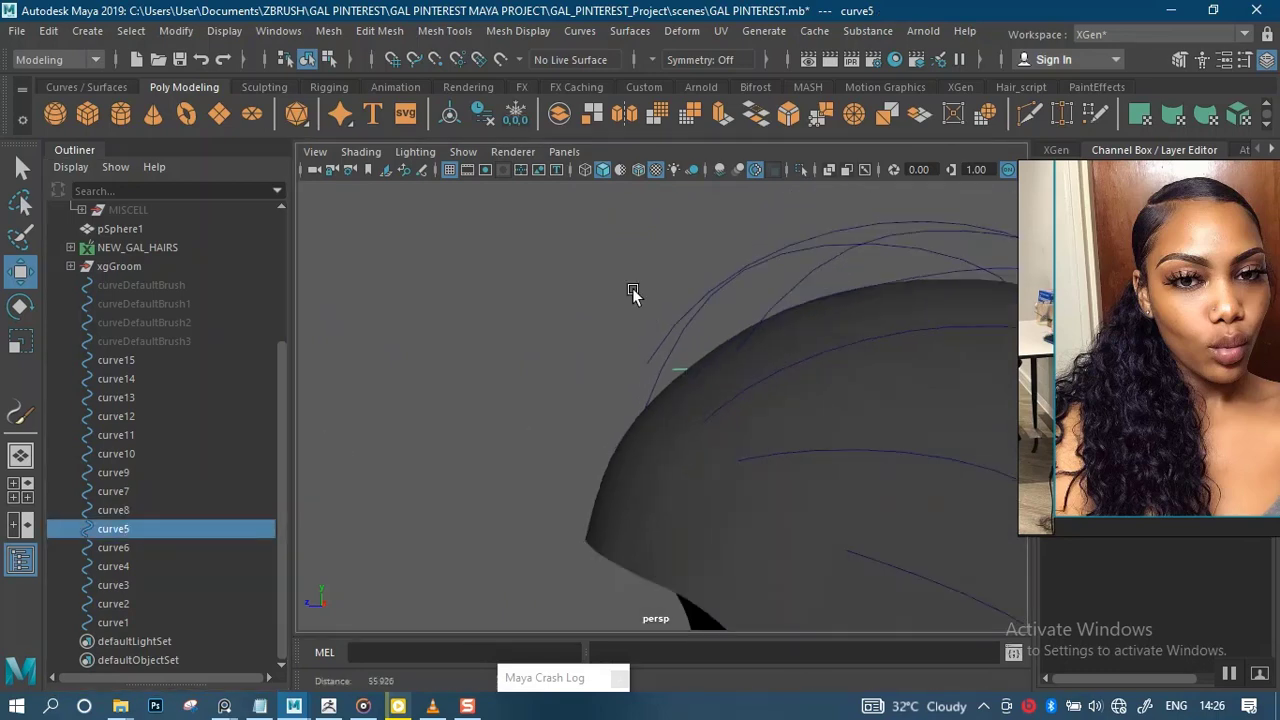
pyautogui.keyDown('alt'); pyautogui.moveTo(560, 363); pyautogui.dragTo(706, 356); pyautogui.keyUp('alt')
pyautogui.scroll(4, 718, 415)
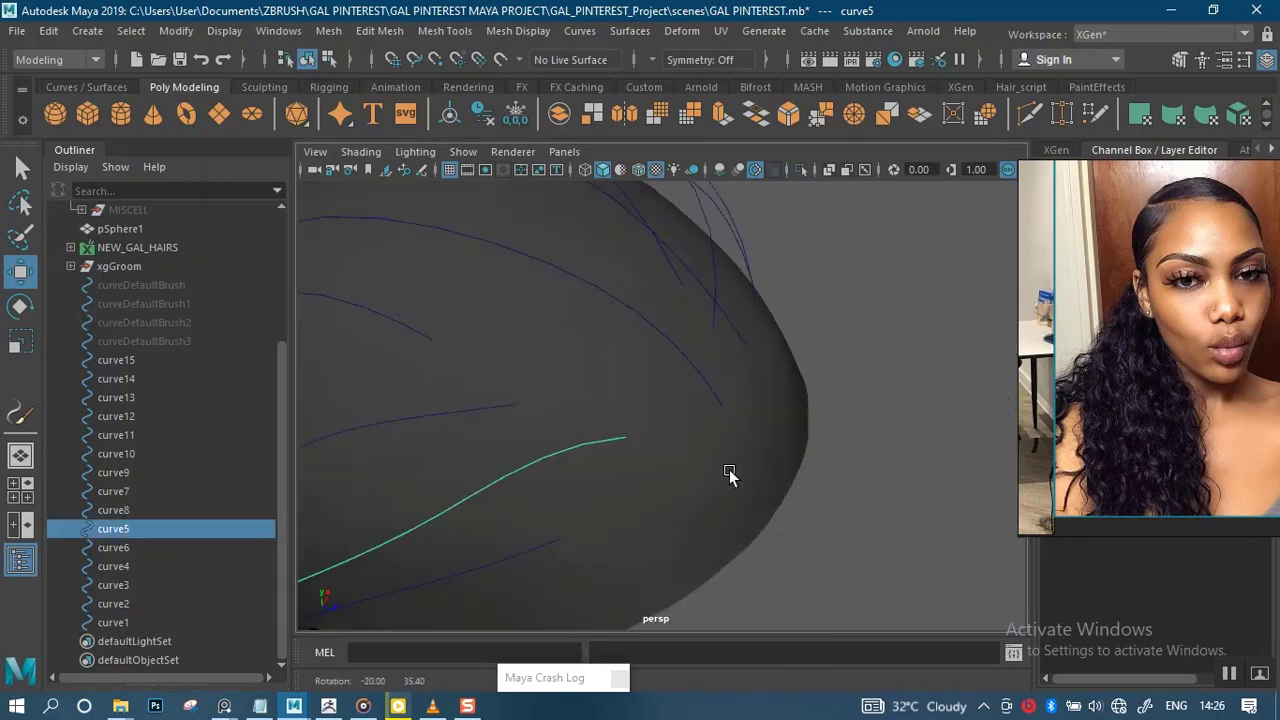
pyautogui.keyDown('alt'); pyautogui.moveTo(731, 480); pyautogui.dragTo(554, 369); pyautogui.keyUp('alt')
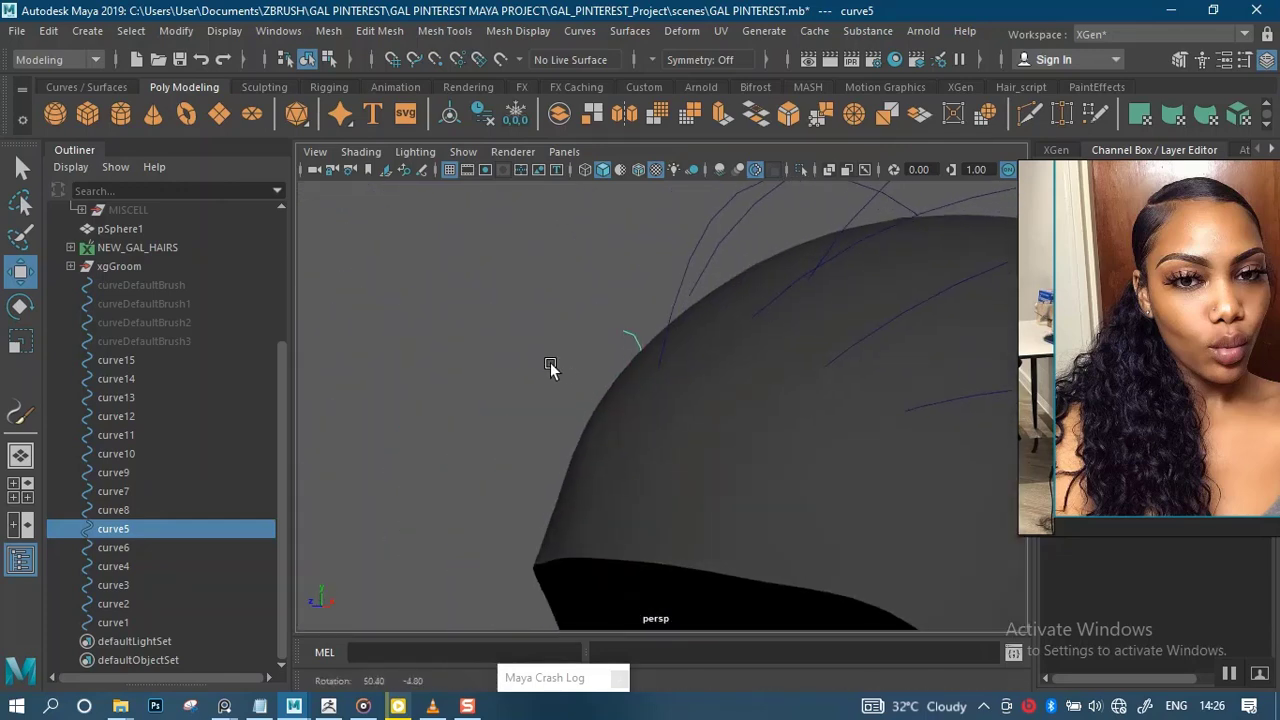
pyautogui.keyDown('alt'); pyautogui.moveTo(554, 369); pyautogui.dragTo(655, 425, button='right'); pyautogui.keyUp('alt')
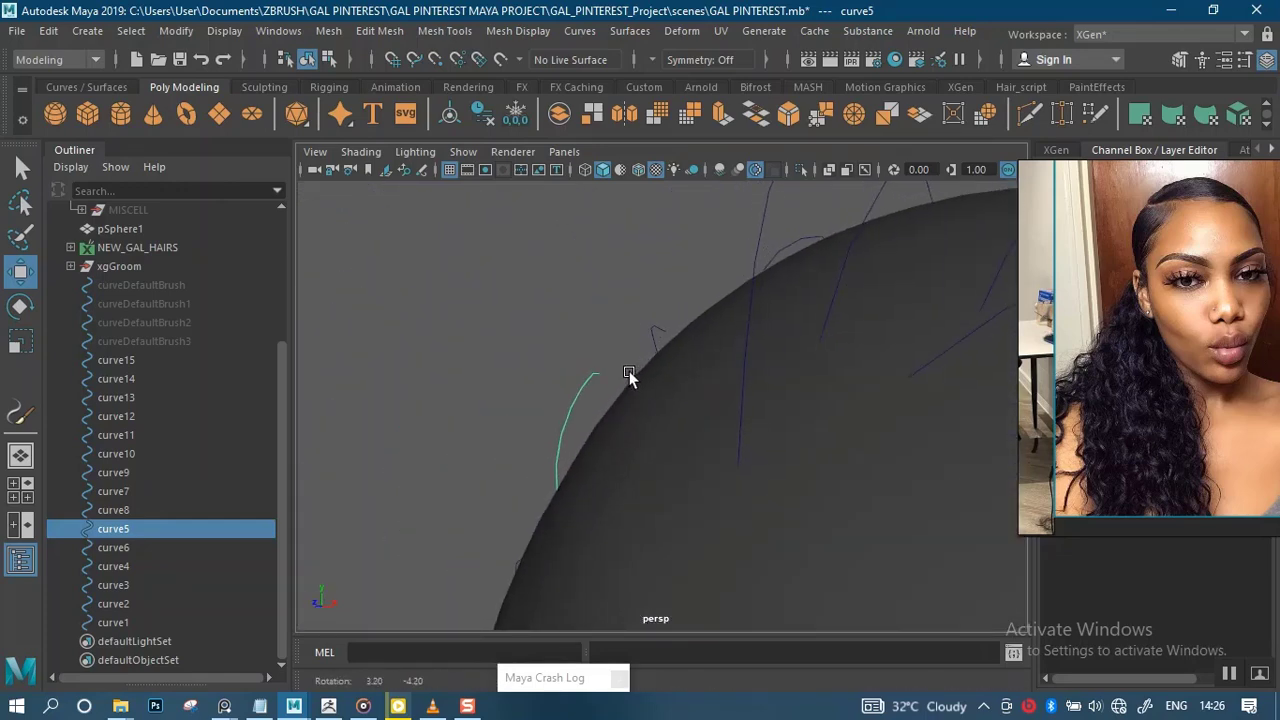
pyautogui.moveTo(597, 375); pyautogui.dragTo(483, 267, button='right')
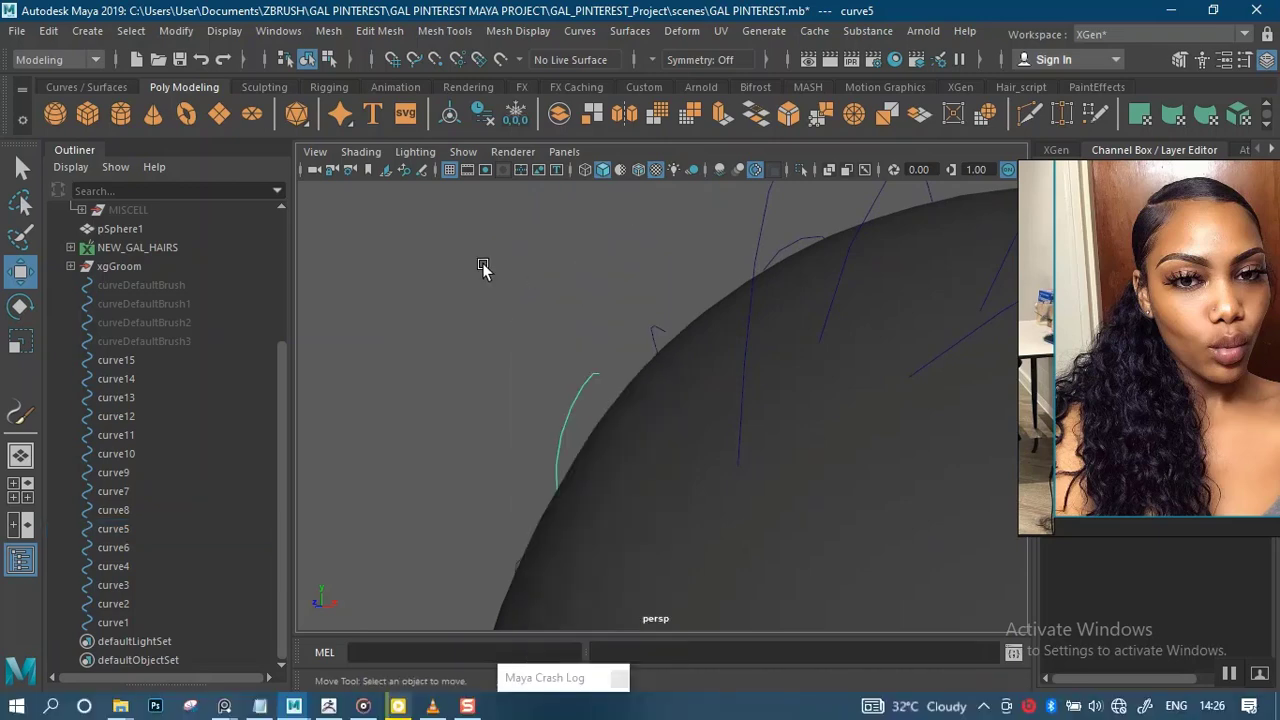
pyautogui.moveTo(647, 417); pyautogui.dragTo(578, 348)
pyautogui.keyDown('alt'); pyautogui.moveTo(666, 380); pyautogui.dragTo(720, 402); pyautogui.keyUp('alt')
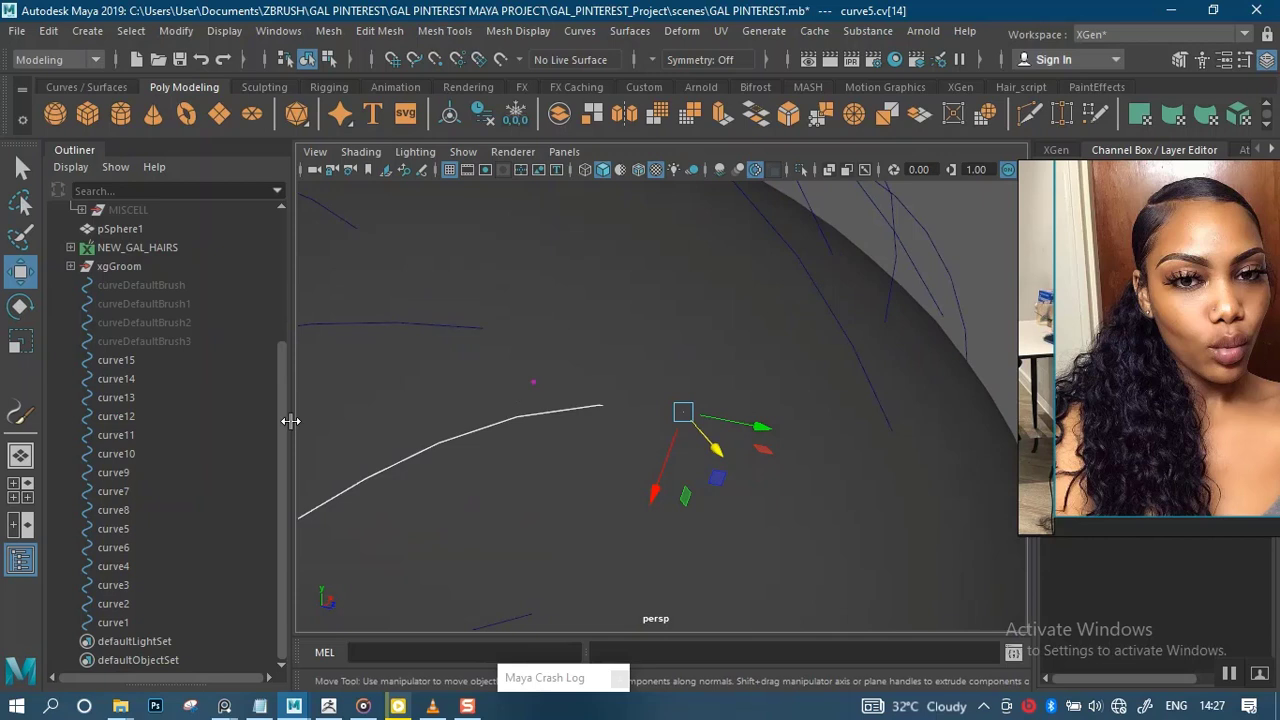
pyautogui.click(113, 529)
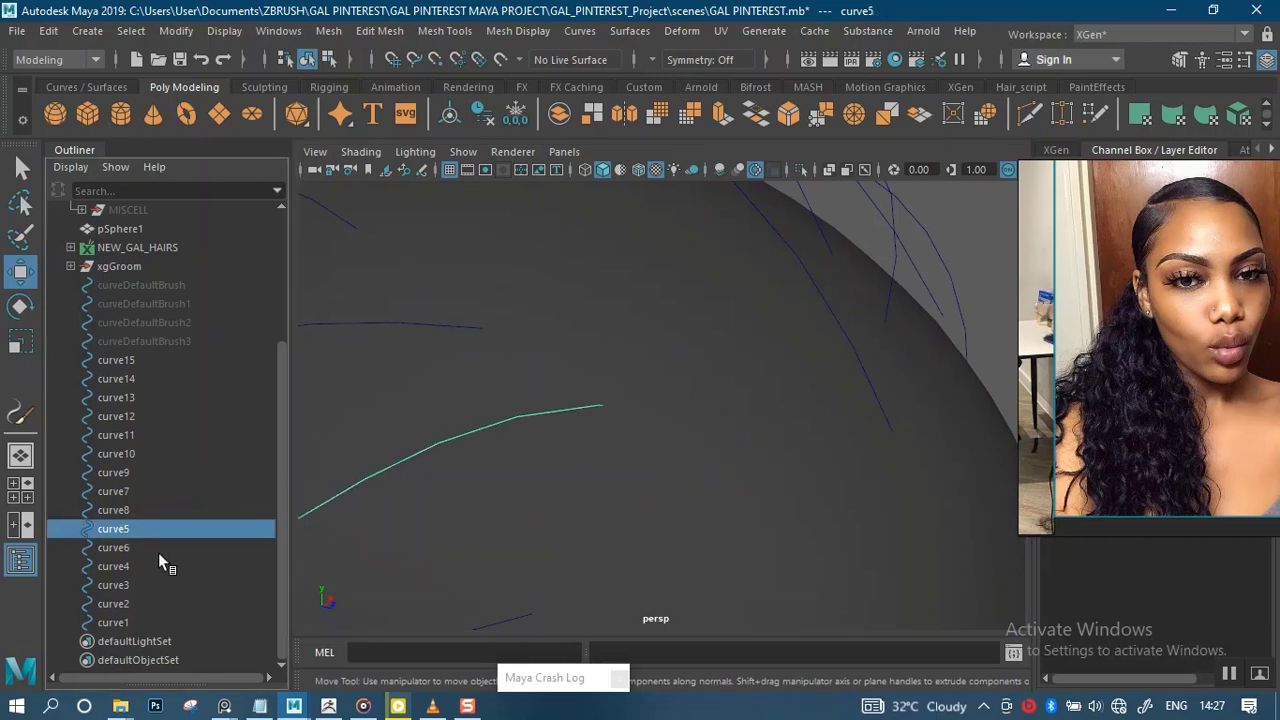
# Display curve6's control vertices and move its root vertex, cv[0], onto the scalp surface at the side of the head above the ear
pyautogui.click(156, 550)
pyautogui.press('f')
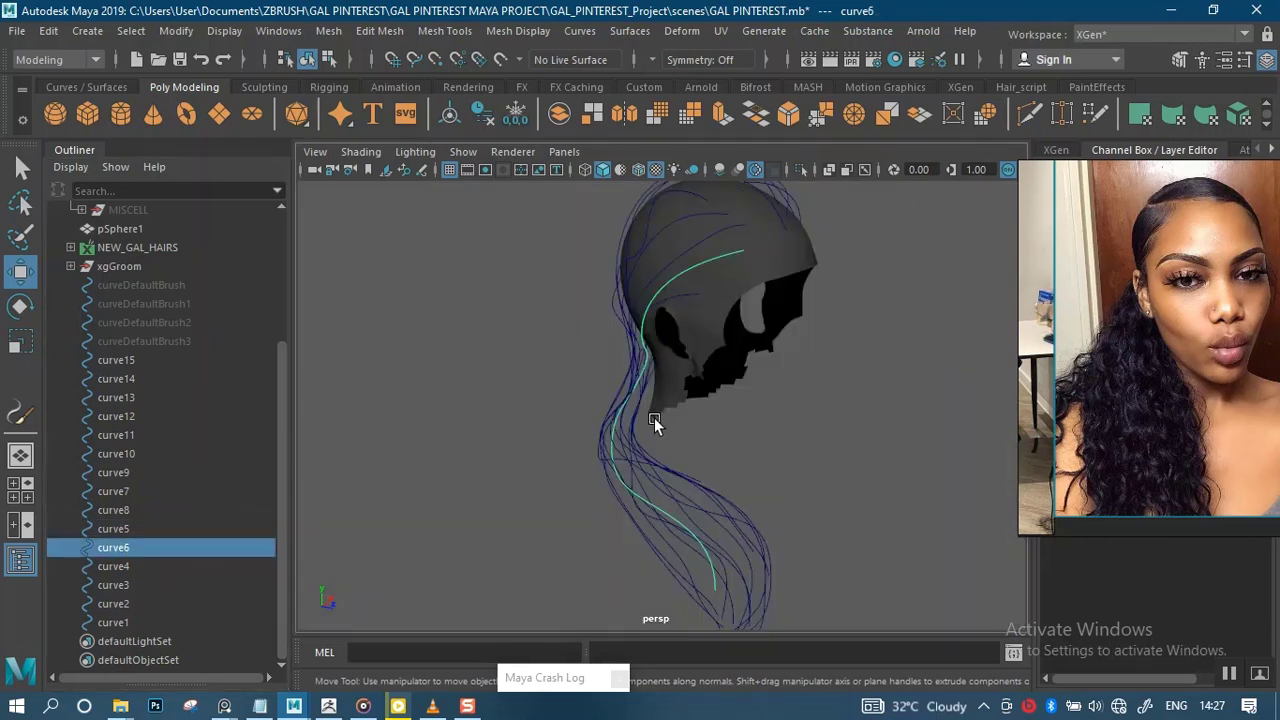
pyautogui.keyDown('alt'); pyautogui.moveTo(664, 413); pyautogui.dragTo(698, 530); pyautogui.keyUp('alt')
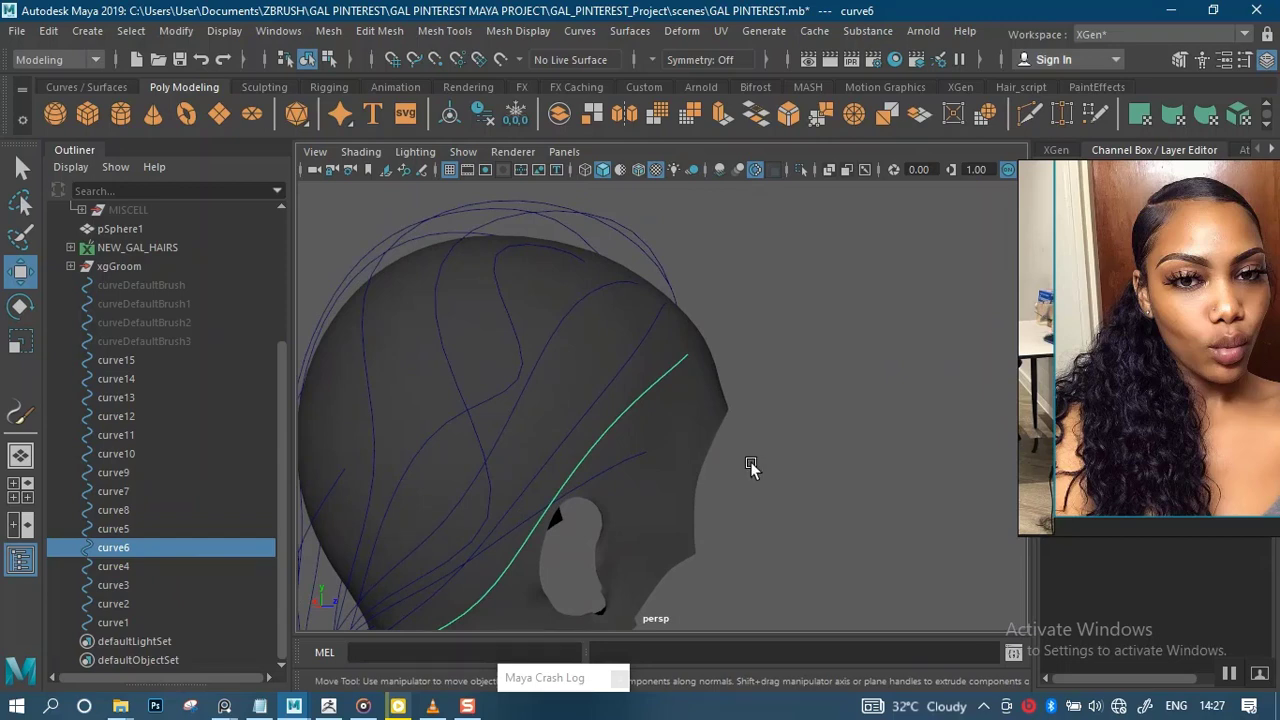
pyautogui.keyDown('alt'); pyautogui.moveTo(751, 466); pyautogui.dragTo(530, 404); pyautogui.keyUp('alt')
pyautogui.moveTo(528, 404); pyautogui.dragTo(413, 249, button='right')
pyautogui.keyDown('alt'); pyautogui.moveTo(440, 290); pyautogui.dragTo(713, 402); pyautogui.keyUp('alt')
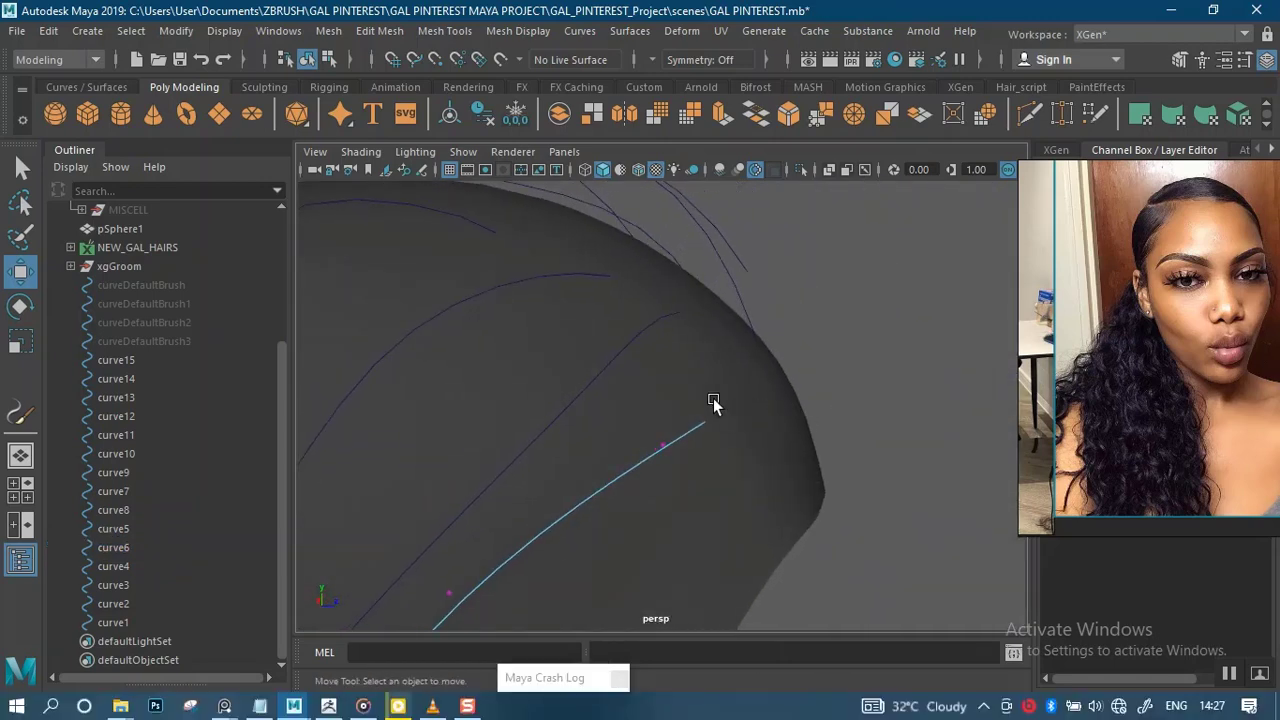
pyautogui.keyDown('alt'); pyautogui.moveTo(776, 436); pyautogui.dragTo(698, 372); pyautogui.keyUp('alt')
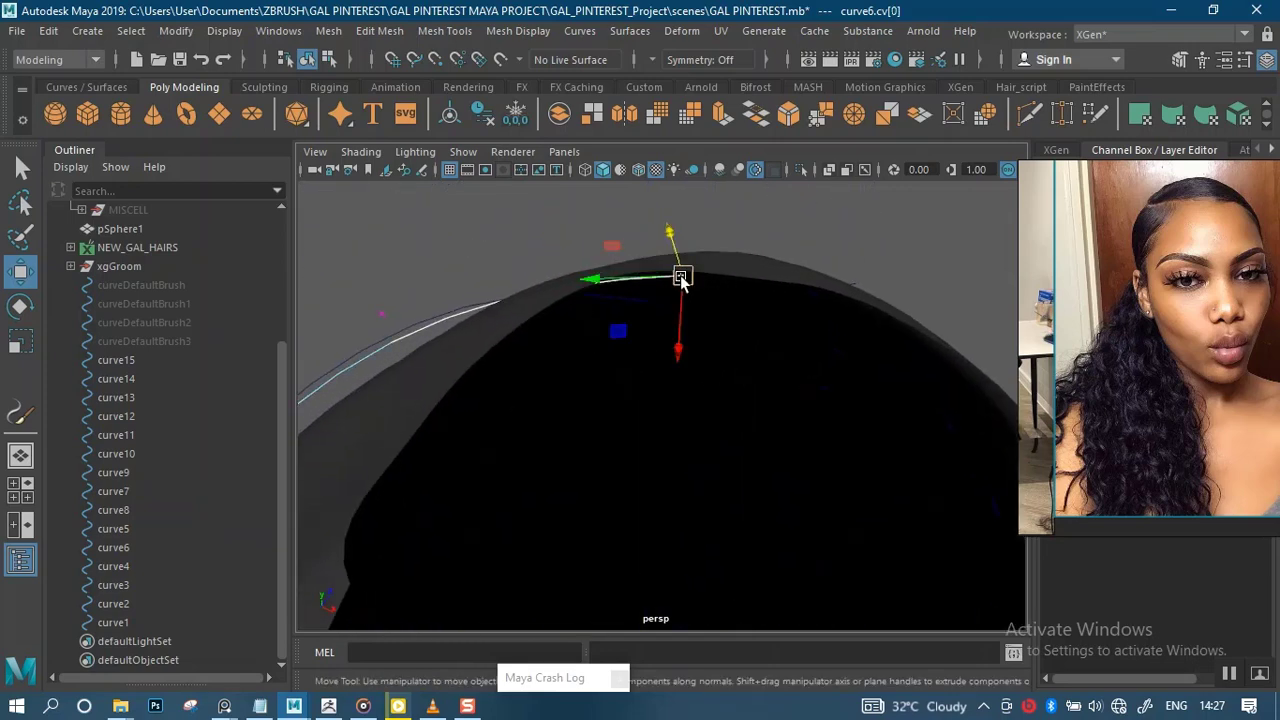
pyautogui.keyDown('alt'); pyautogui.moveTo(593, 296); pyautogui.dragTo(196, 558); pyautogui.keyUp('alt')
pyautogui.click(120, 547)
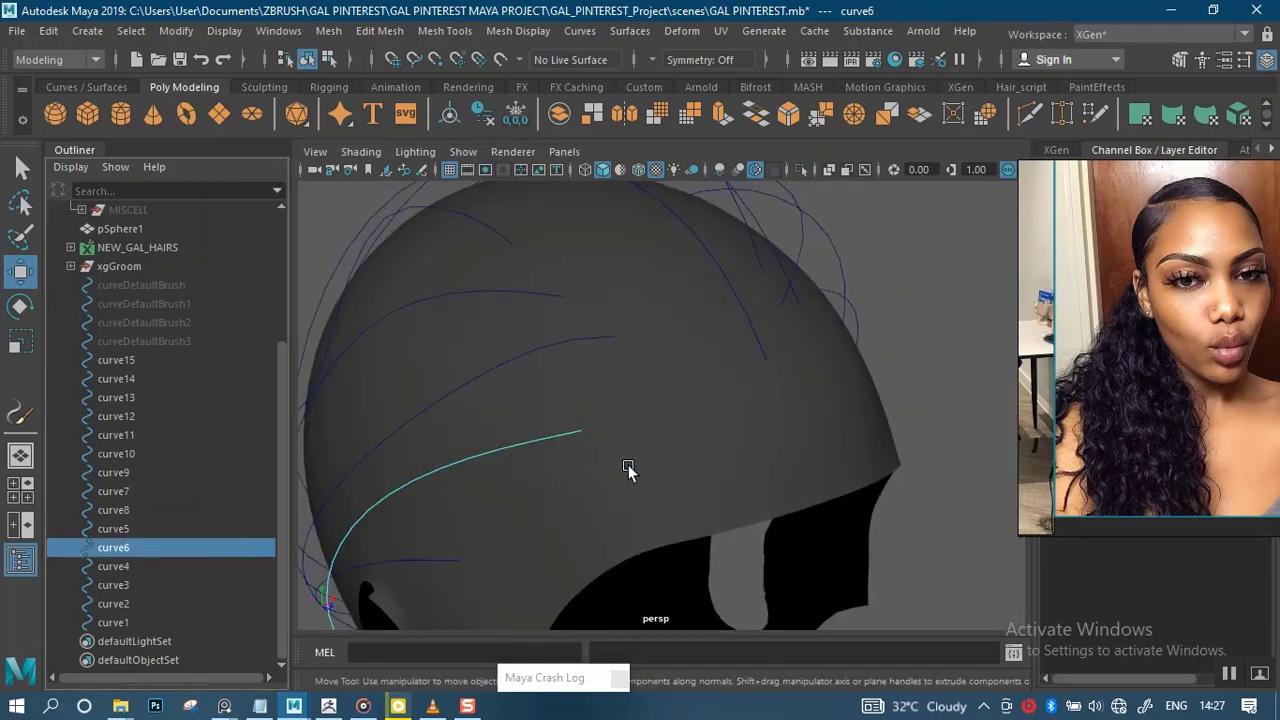
# Display curve4's control vertices and move its root-end vertex, cv[14], inward onto the scalp surface
pyautogui.click(143, 567)
pyautogui.moveTo(603, 450)
pyautogui.keyDown('alt'); pyautogui.mouseDown()
pyautogui.moveTo(669, 371)
pyautogui.moveTo(651, 484)
pyautogui.moveTo(628, 416)
pyautogui.moveTo(676, 389)
pyautogui.moveTo(686, 303)
pyautogui.moveTo(623, 214)
pyautogui.moveTo(566, 323)
pyautogui.moveTo(600, 385)
pyautogui.moveTo(637, 409)
pyautogui.moveTo(563, 474)
pyautogui.moveTo(574, 491)
pyautogui.moveTo(704, 400)
pyautogui.moveTo(697, 380)
pyautogui.moveTo(651, 451)
pyautogui.moveTo(608, 446)
pyautogui.mouseUp(); pyautogui.keyUp('alt')
pyautogui.moveTo(565, 240); pyautogui.dragTo(557, 395, button='right')
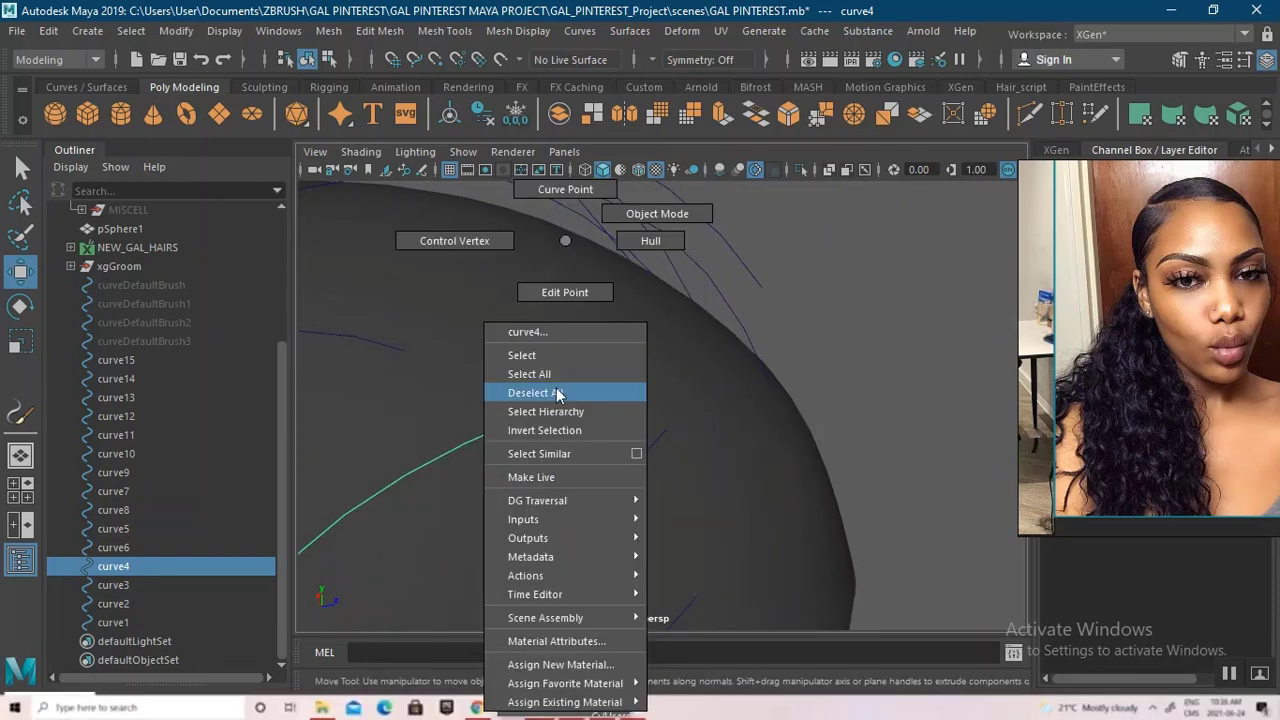
pyautogui.moveTo(465, 242); pyautogui.dragTo(465, 242, button='right')
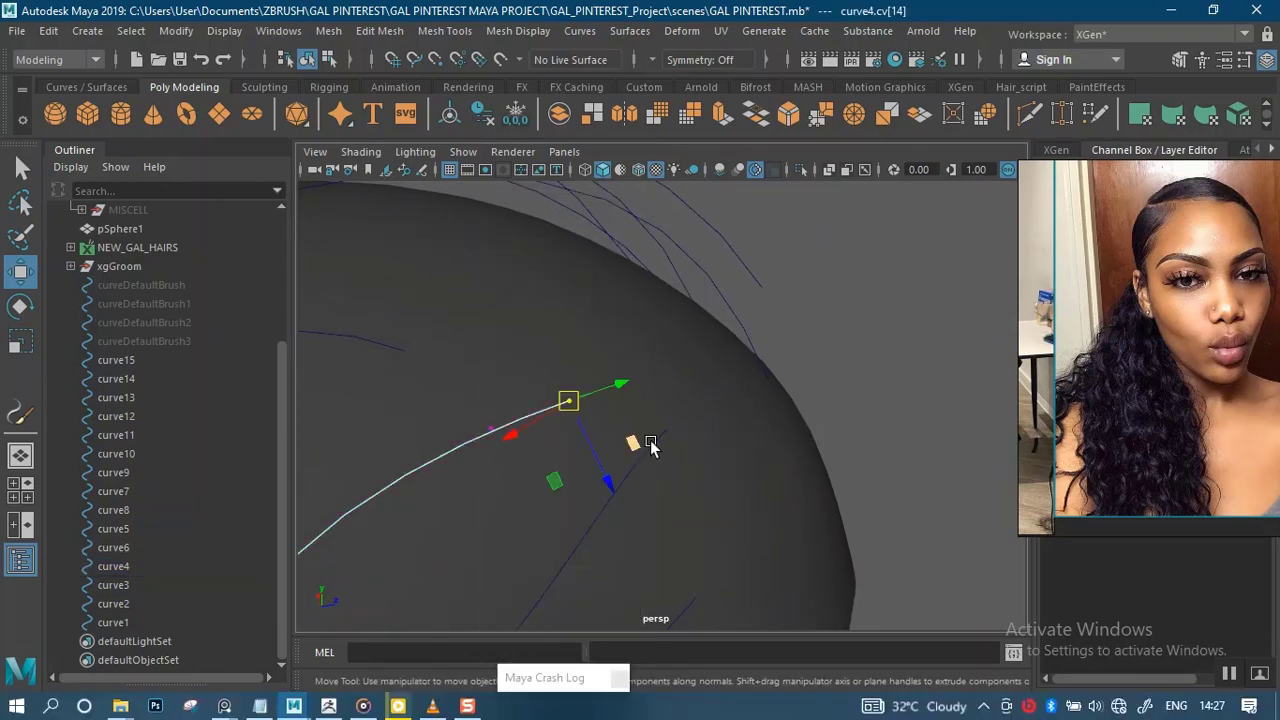
pyautogui.keyDown('alt'); pyautogui.moveTo(650, 447); pyautogui.dragTo(601, 417); pyautogui.keyUp('alt')
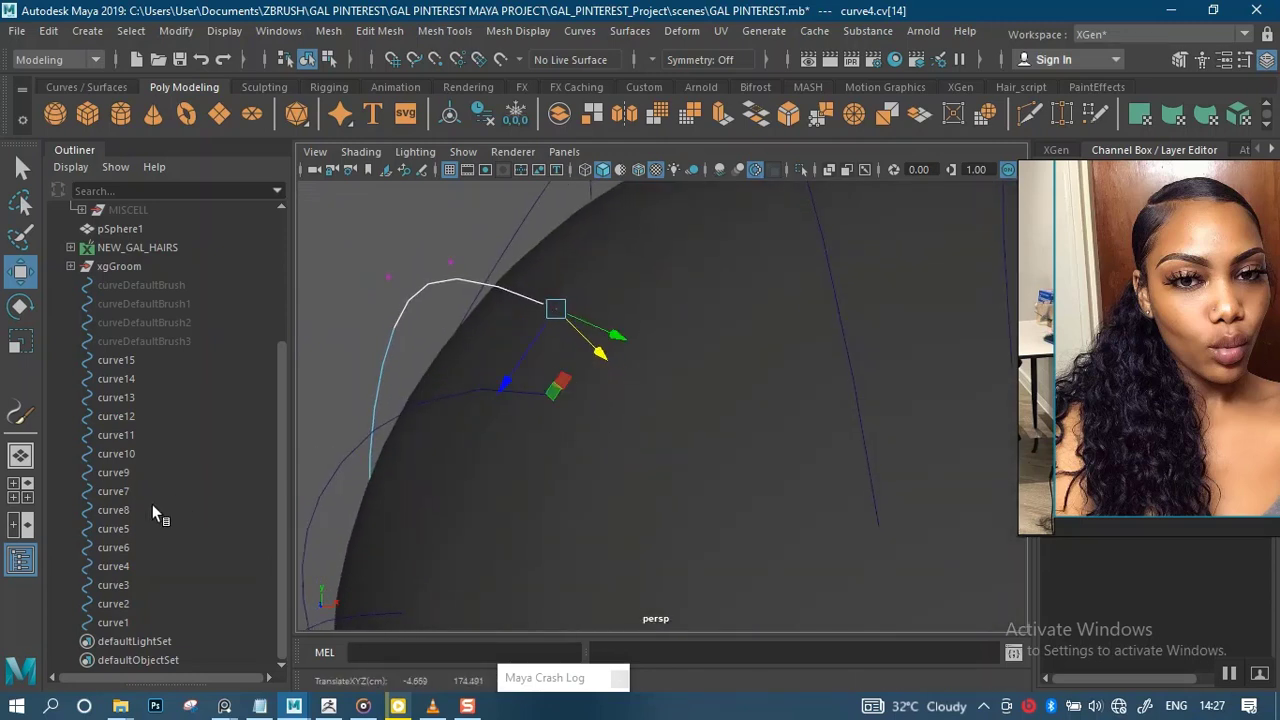
pyautogui.keyDown('alt'); pyautogui.moveTo(547, 465); pyautogui.dragTo(403, 329, button='right'); pyautogui.keyUp('alt')
pyautogui.keyDown('alt'); pyautogui.moveTo(440, 370); pyautogui.dragTo(545, 428); pyautogui.keyUp('alt')
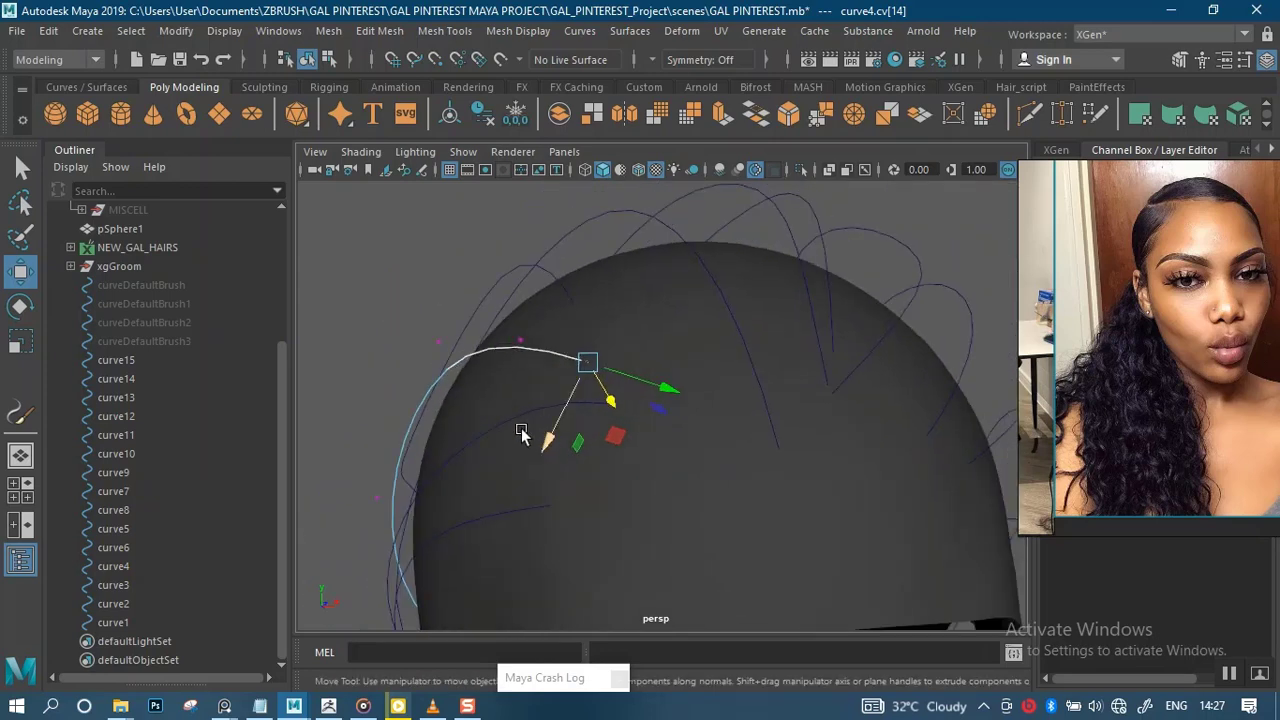
pyautogui.keyDown('alt'); pyautogui.moveTo(520, 431); pyautogui.dragTo(520, 378, button='middle'); pyautogui.keyUp('alt')
pyautogui.moveTo(500, 450)
pyautogui.keyDown('alt'); pyautogui.mouseDown(button='right')
pyautogui.moveTo(536, 494)
pyautogui.moveTo(523, 449)
pyautogui.mouseUp(button='right'); pyautogui.keyUp('alt')
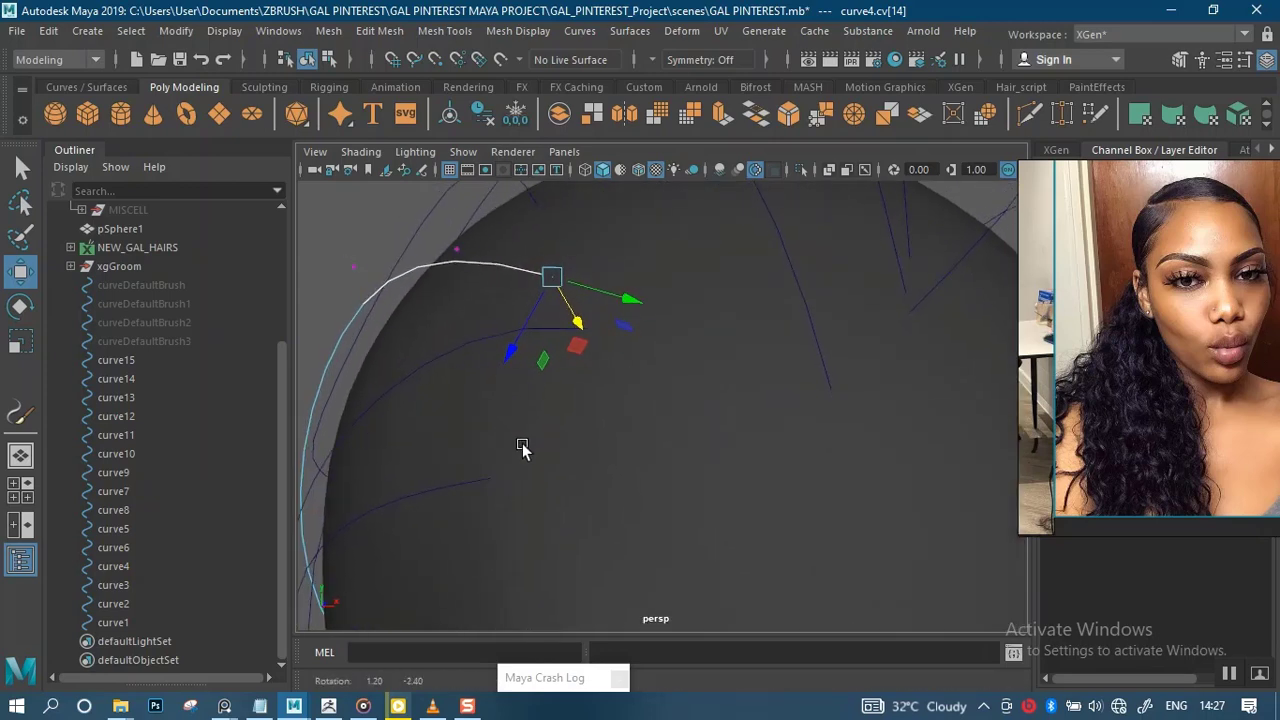
# Display curve3's control vertices and move its root vertex, cv[0], inward so the end sinks into the scalp mesh
pyautogui.click(123, 566)
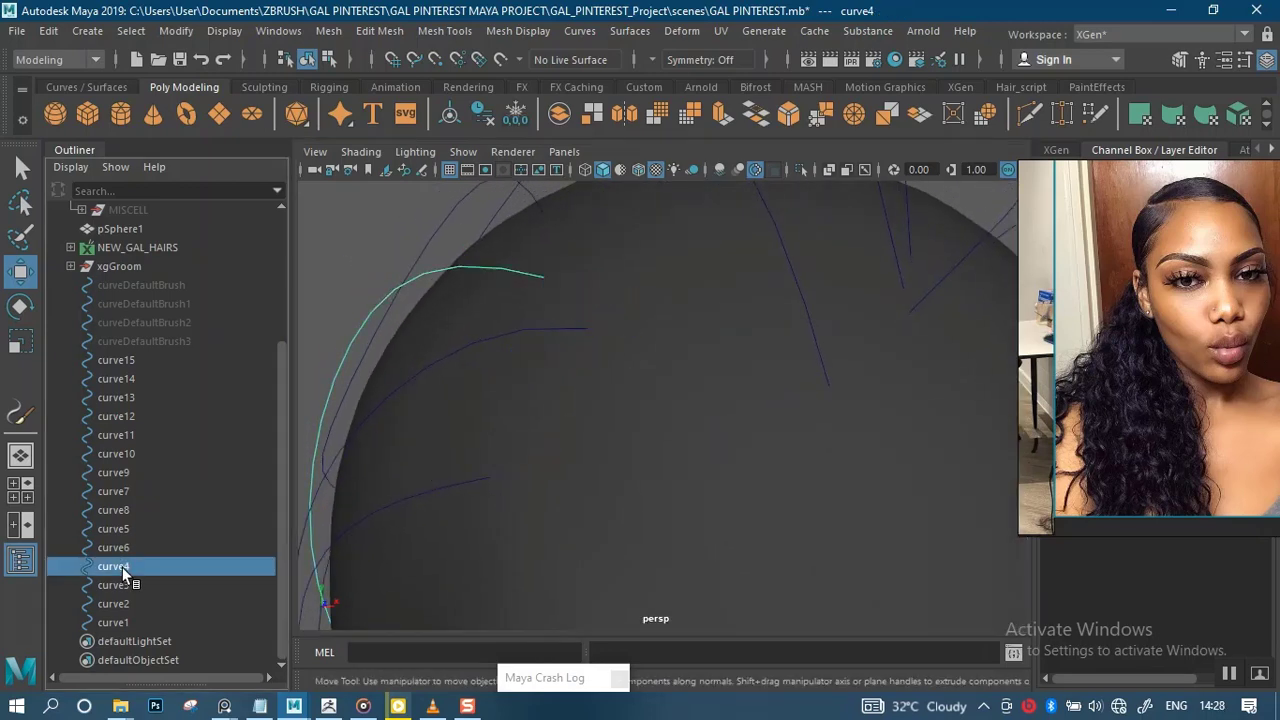
pyautogui.click(119, 585)
pyautogui.keyDown('alt'); pyautogui.moveTo(603, 393); pyautogui.dragTo(643, 342); pyautogui.keyUp('alt')
pyautogui.moveTo(618, 297); pyautogui.dragTo(513, 240, button='right')
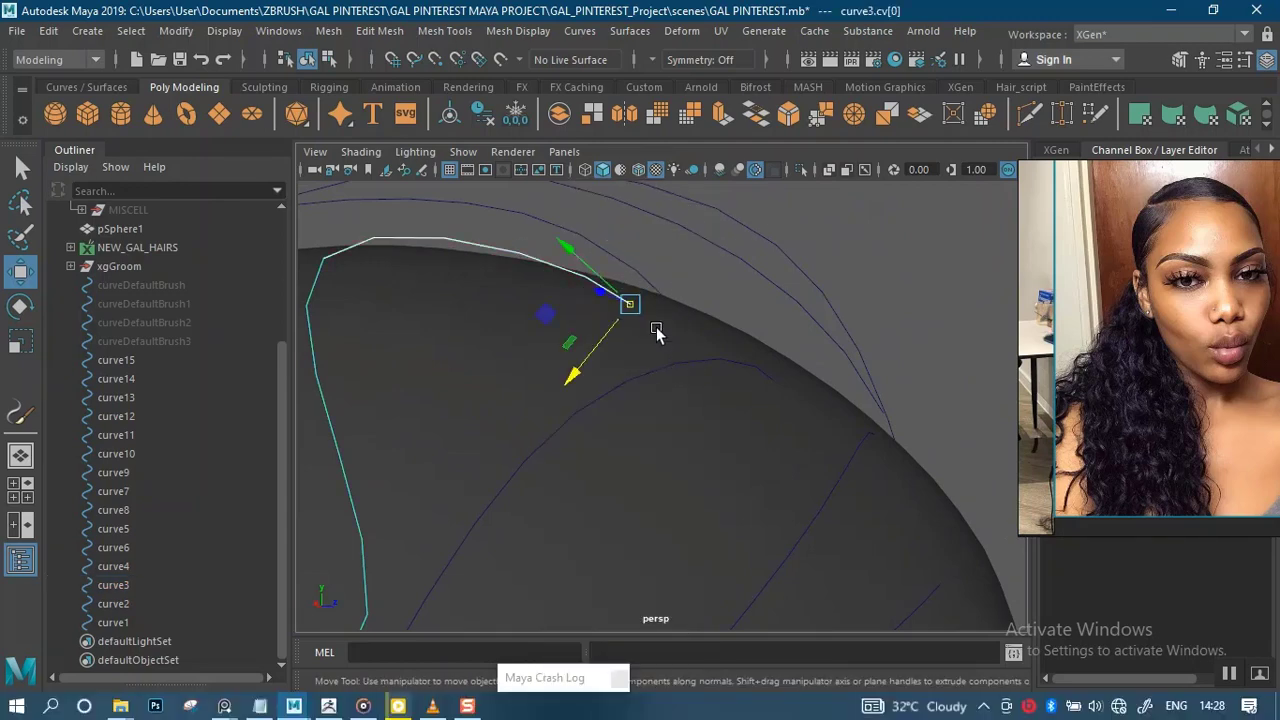
pyautogui.keyDown('alt'); pyautogui.moveTo(656, 333); pyautogui.dragTo(548, 418); pyautogui.keyUp('alt')
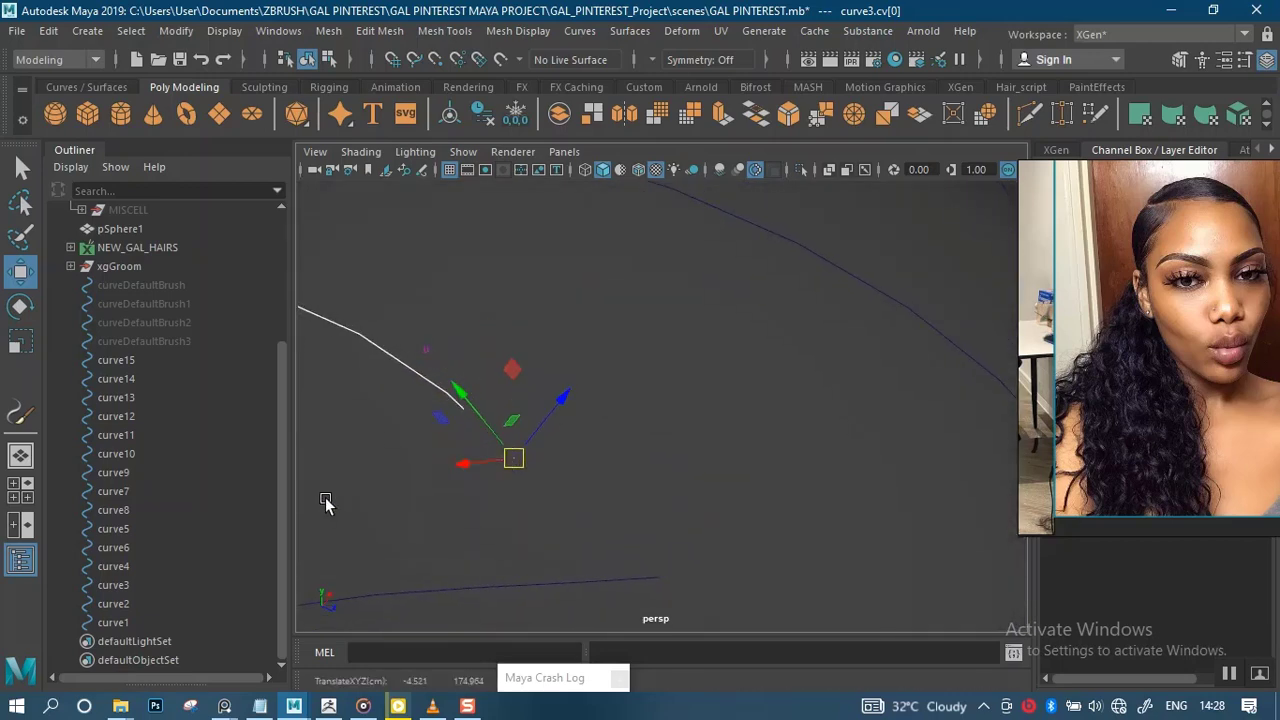
pyautogui.click(129, 586)
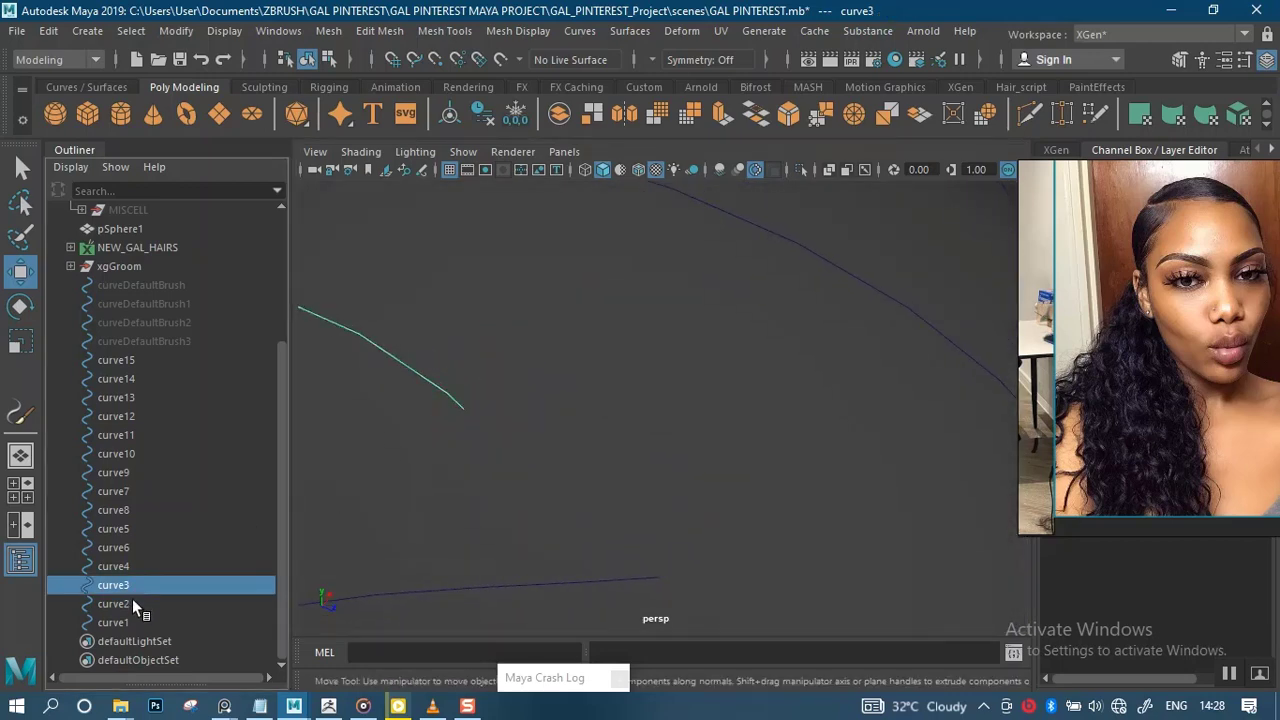
# Frame curve2 and examine from several angles how its root end meets the scalp
pyautogui.click(132, 602)
pyautogui.press('f')
pyautogui.keyDown('alt'); pyautogui.moveTo(710, 398); pyautogui.dragTo(562, 368); pyautogui.keyUp('alt')
pyautogui.keyDown('alt'); pyautogui.moveTo(573, 483); pyautogui.dragTo(640, 546, button='right'); pyautogui.keyUp('alt')
pyautogui.keyDown('alt'); pyautogui.moveTo(640, 548); pyautogui.dragTo(612, 442); pyautogui.keyUp('alt')
pyautogui.keyDown('alt'); pyautogui.moveTo(612, 442); pyautogui.dragTo(677, 412, button='right'); pyautogui.keyUp('alt')
pyautogui.keyDown('alt'); pyautogui.moveTo(677, 410); pyautogui.dragTo(686, 465); pyautogui.keyUp('alt')
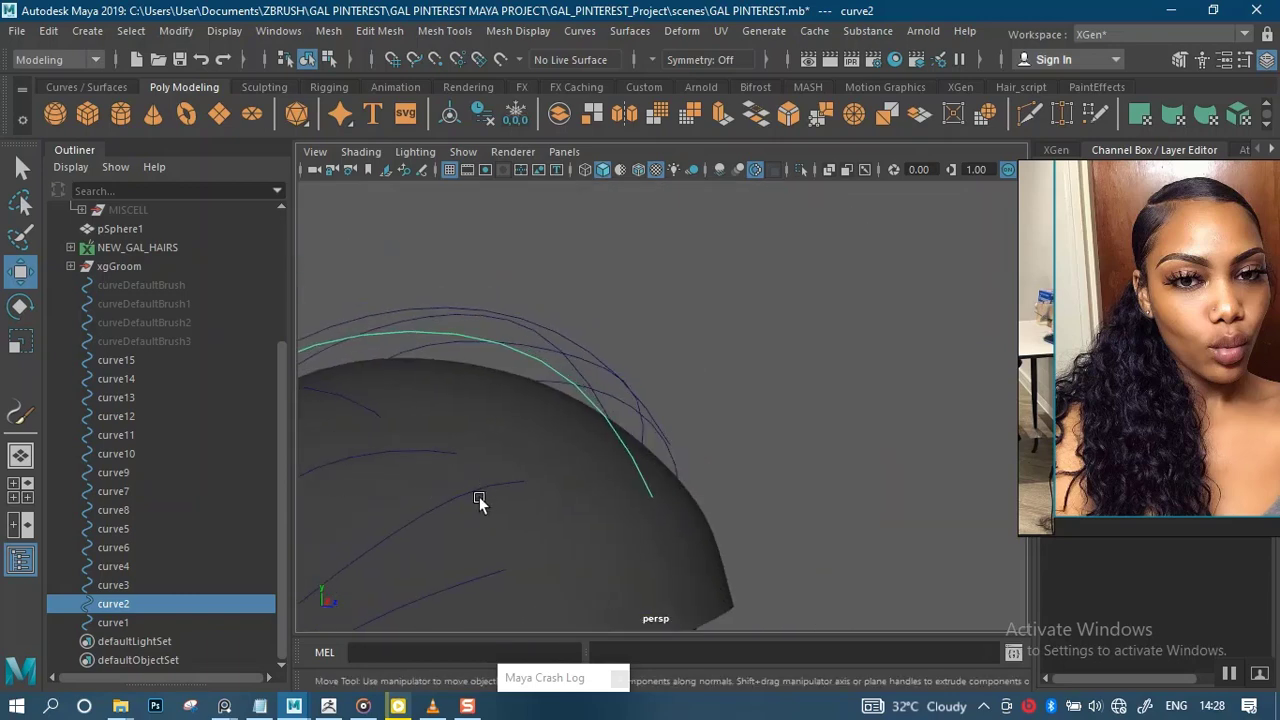
pyautogui.keyDown('alt'); pyautogui.moveTo(479, 501); pyautogui.dragTo(536, 367); pyautogui.keyUp('alt')
pyautogui.keyDown('alt'); pyautogui.moveTo(606, 512); pyautogui.dragTo(613, 472); pyautogui.keyUp('alt')
# Display curve1's control vertices and move its root vertex, cv[0], inward onto the scalp surface above the forehead
pyautogui.click(124, 622)
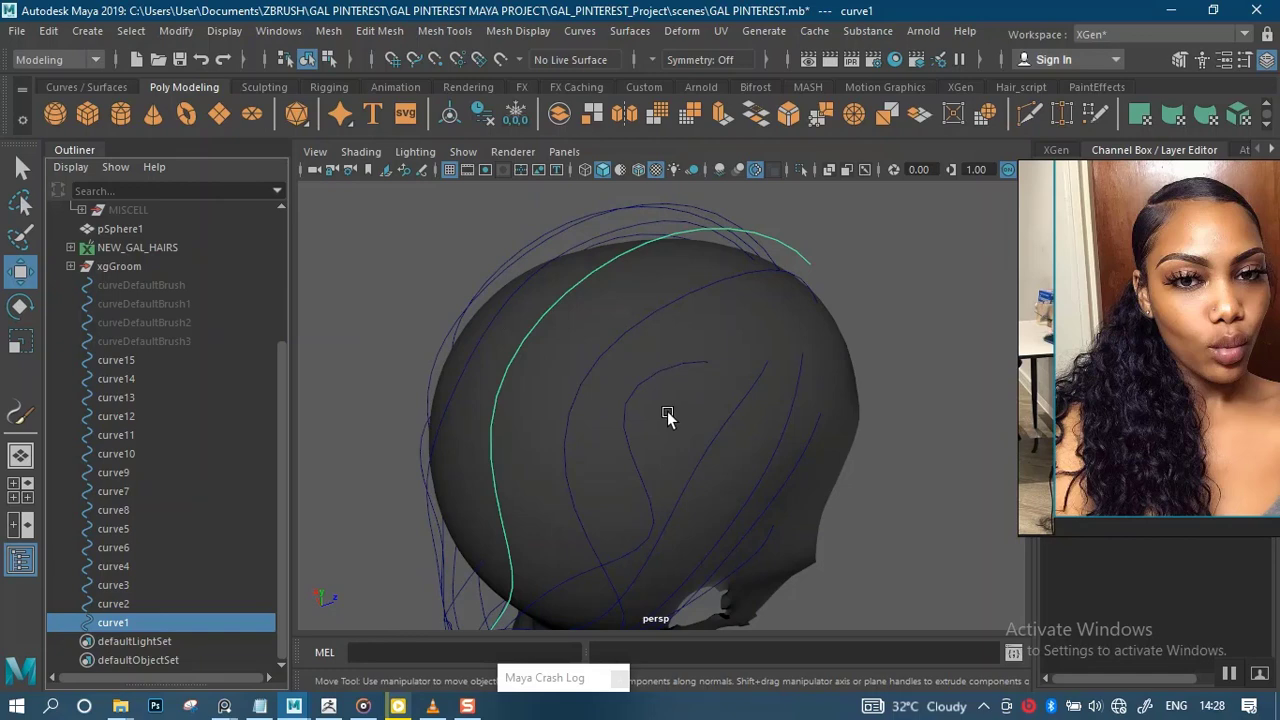
pyautogui.rightClick(708, 238)
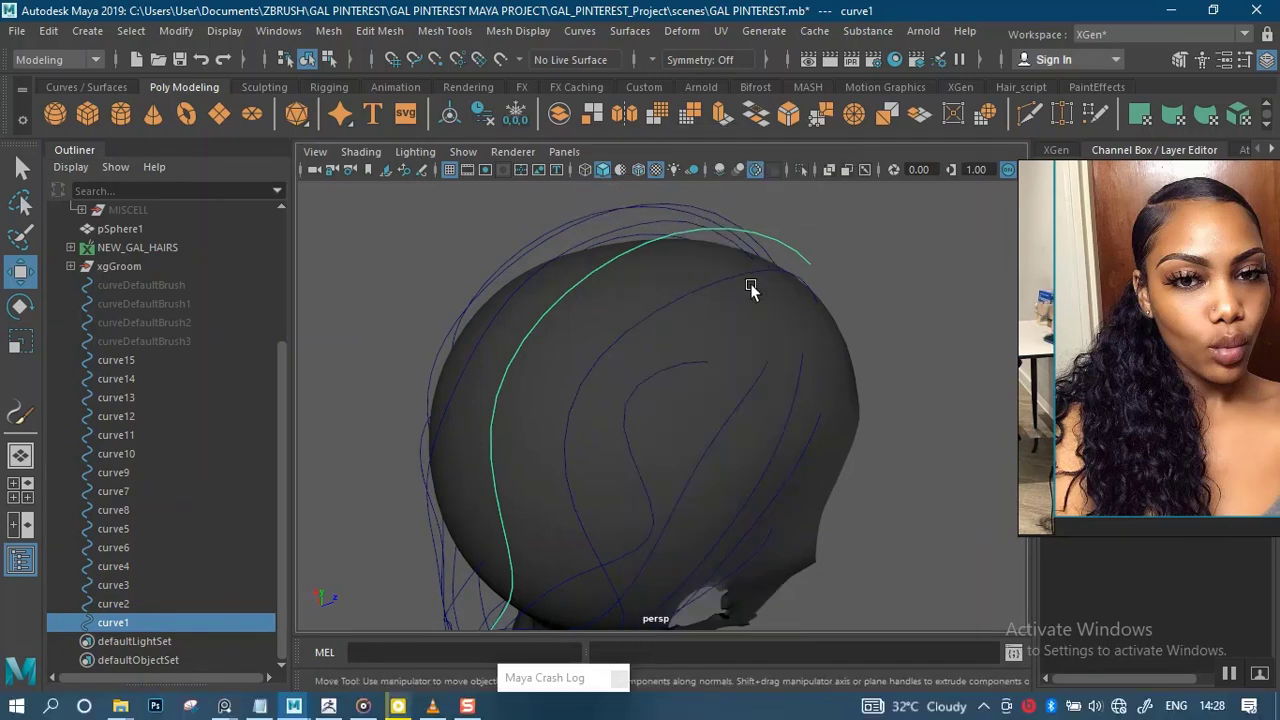
pyautogui.keyDown('alt'); pyautogui.moveTo(751, 286); pyautogui.dragTo(708, 274); pyautogui.keyUp('alt')
pyautogui.keyDown('alt'); pyautogui.moveTo(708, 274); pyautogui.dragTo(695, 477, button='right'); pyautogui.keyUp('alt')
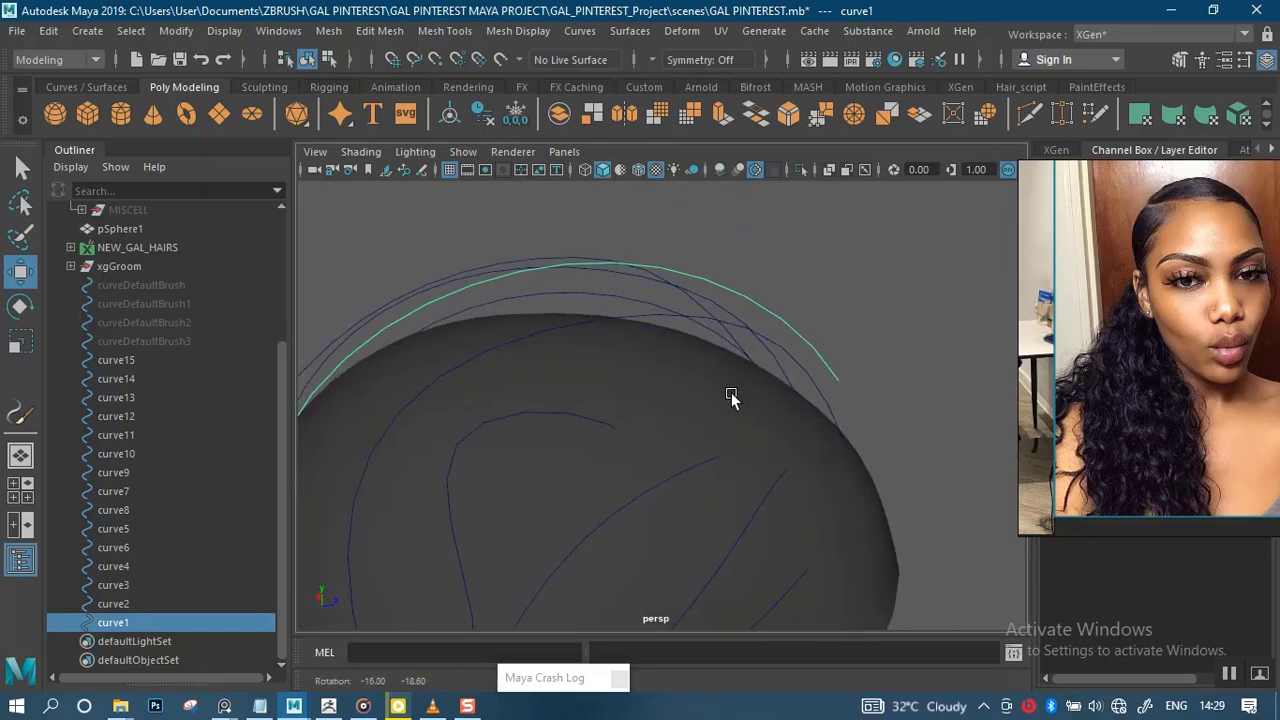
pyautogui.rightClick(811, 240)
pyautogui.moveTo(713, 229); pyautogui.dragTo(713, 236, button='right')
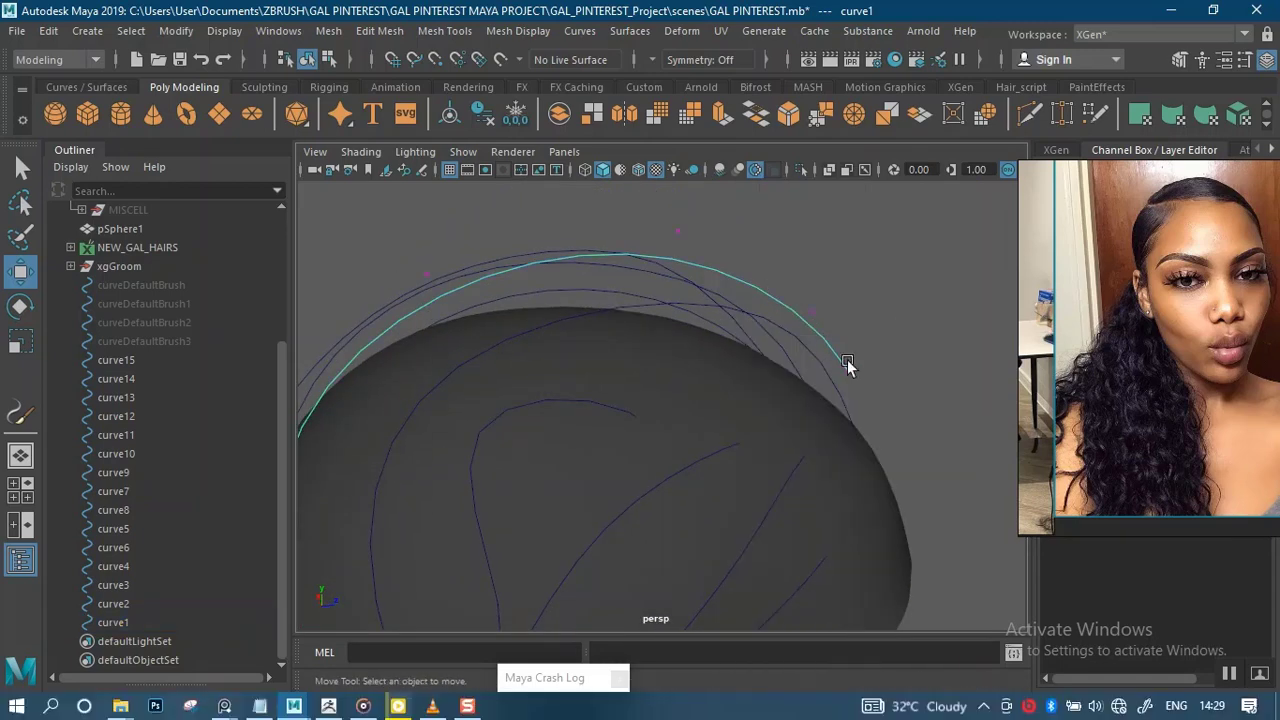
pyautogui.moveTo(886, 351); pyautogui.dragTo(757, 391)
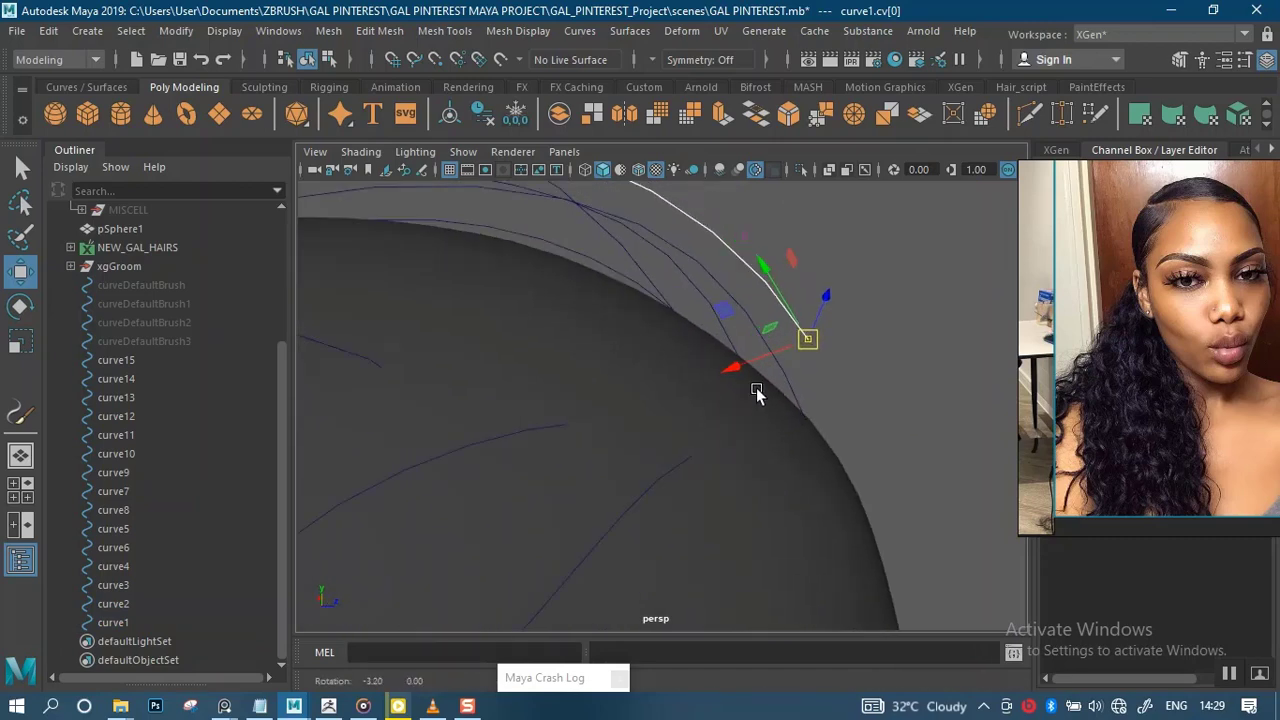
pyautogui.moveTo(800, 344); pyautogui.dragTo(807, 376)
pyautogui.keyDown('alt'); pyautogui.moveTo(764, 401); pyautogui.dragTo(761, 292, button='middle'); pyautogui.keyUp('alt')
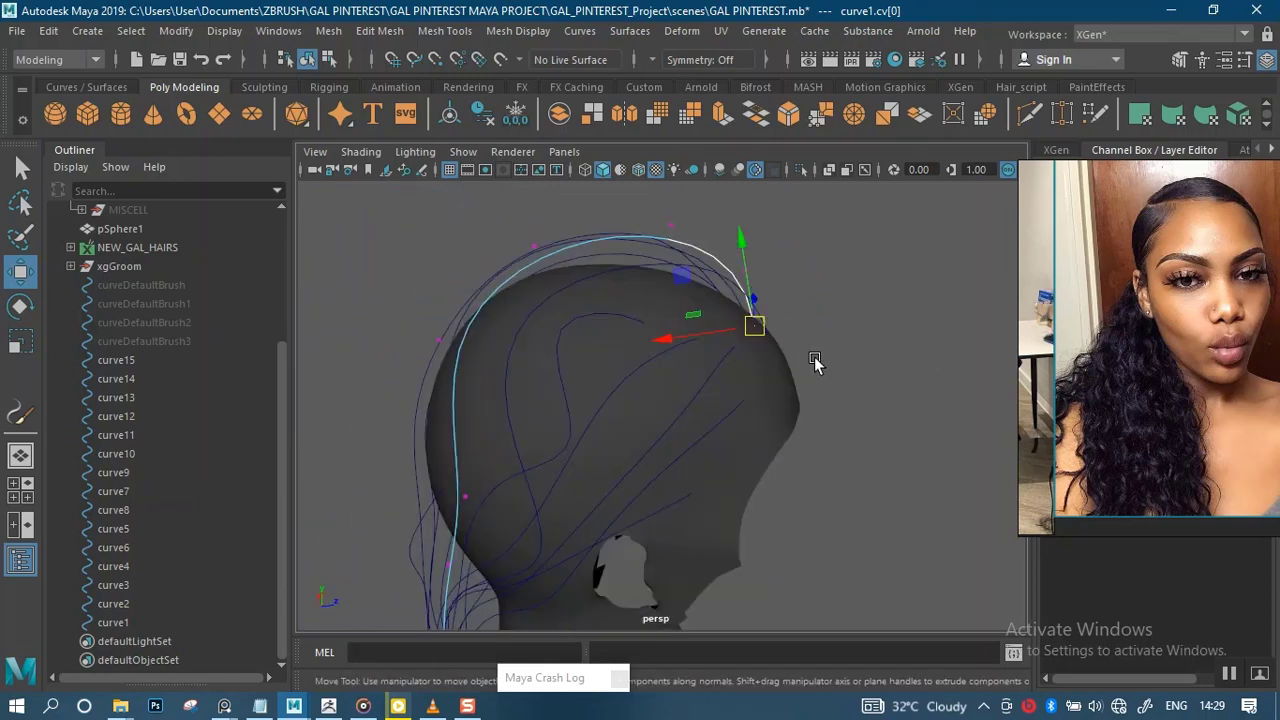
# Group all the curves from curve15 to curve1 and rename the group as hair_curves
pyautogui.keyDown('alt'); pyautogui.moveTo(815, 362); pyautogui.dragTo(764, 363); pyautogui.keyUp('alt')
pyautogui.moveTo(815, 313)
pyautogui.keyDown('alt'); pyautogui.mouseDown()
pyautogui.moveTo(963, 317)
pyautogui.moveTo(957, 280)
pyautogui.moveTo(871, 277)
pyautogui.moveTo(680, 293)
pyautogui.moveTo(658, 323)
pyautogui.moveTo(706, 323)
pyautogui.moveTo(694, 369)
pyautogui.moveTo(696, 332)
pyautogui.moveTo(877, 397)
pyautogui.moveTo(980, 357)
pyautogui.moveTo(874, 337)
pyautogui.moveTo(966, 344)
pyautogui.moveTo(917, 323)
pyautogui.moveTo(960, 329)
pyautogui.moveTo(974, 300)
pyautogui.moveTo(799, 300)
pyautogui.mouseUp(); pyautogui.keyUp('alt')
pyautogui.keyDown('alt'); pyautogui.moveTo(431, 306); pyautogui.dragTo(452, 356); pyautogui.keyUp('alt')
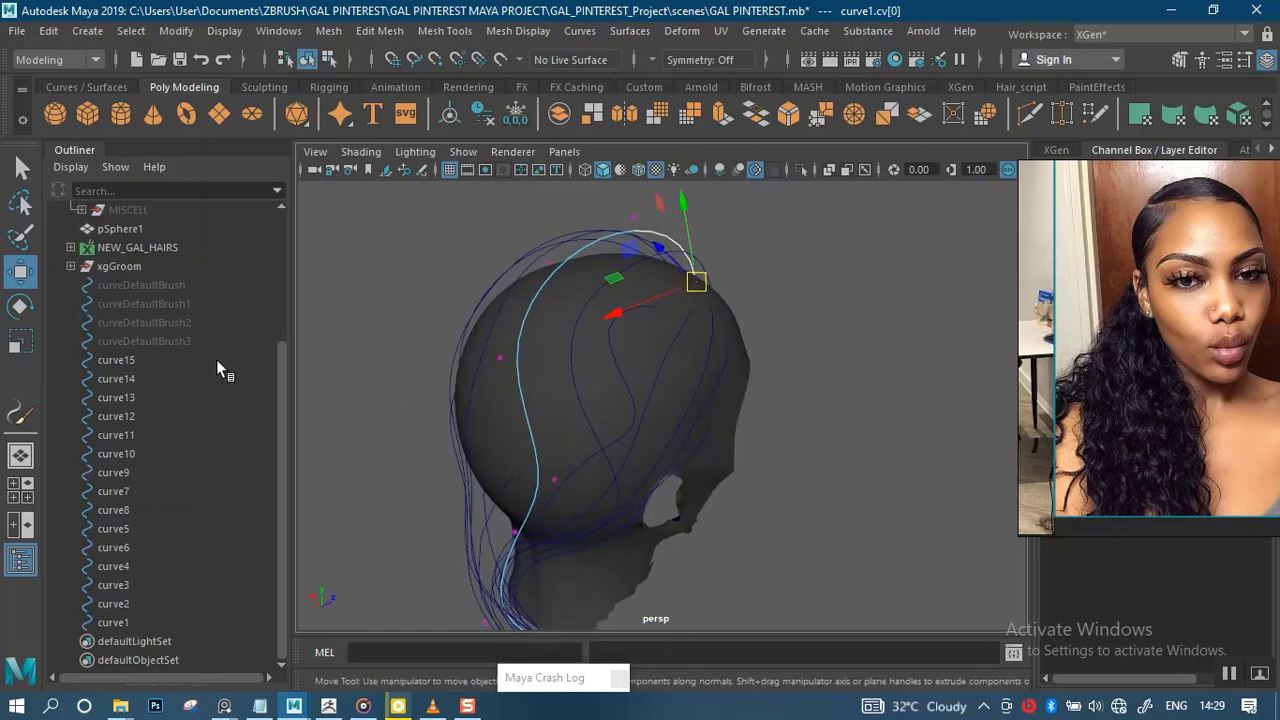
pyautogui.click(119, 362)
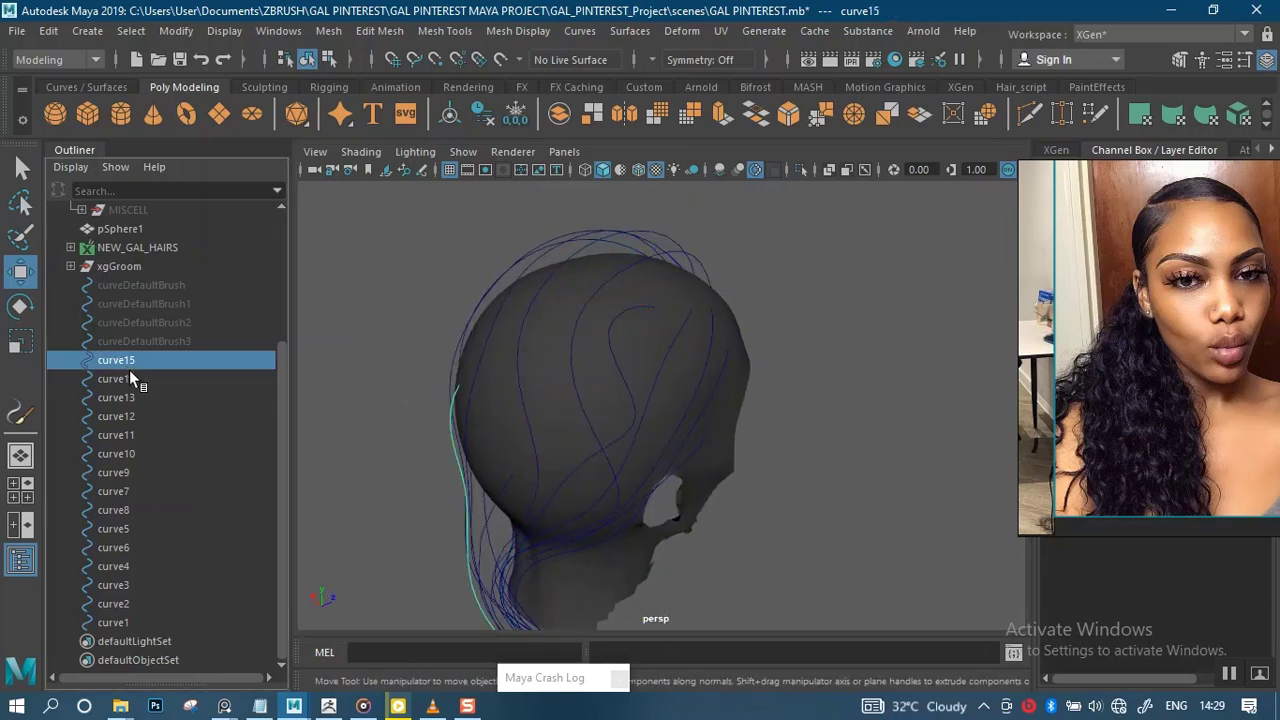
pyautogui.keyDown('shift'); pyautogui.click(116, 619); pyautogui.keyUp('shift')
pyautogui.keyDown('alt'); pyautogui.moveTo(523, 326); pyautogui.dragTo(700, 332); pyautogui.keyUp('alt')
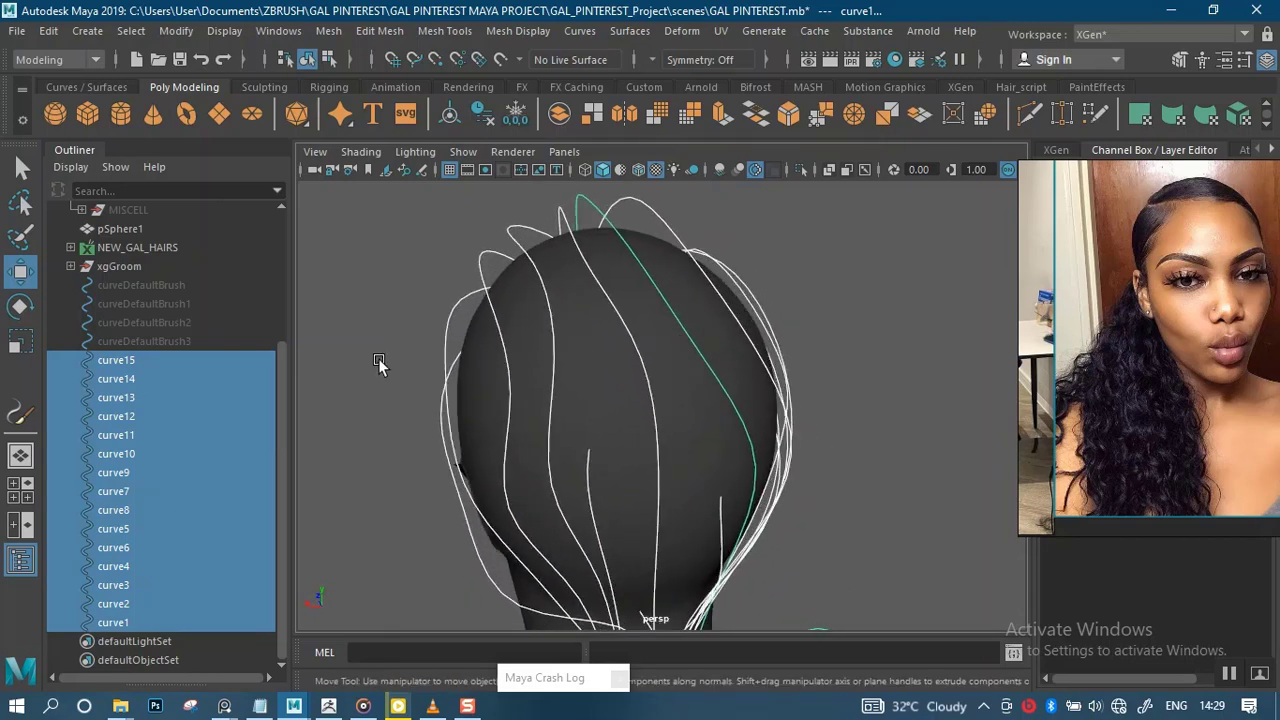
pyautogui.hotkey('ctrl', 'g')
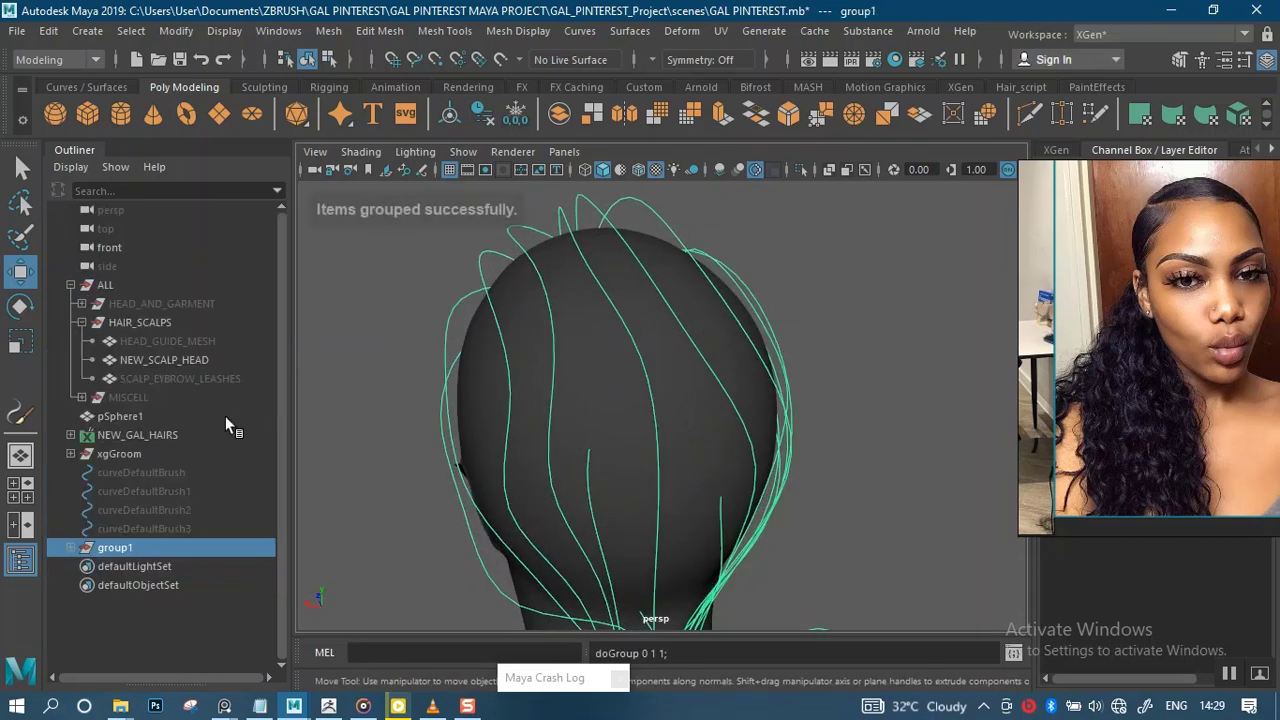
pyautogui.doubleClick(131, 550)
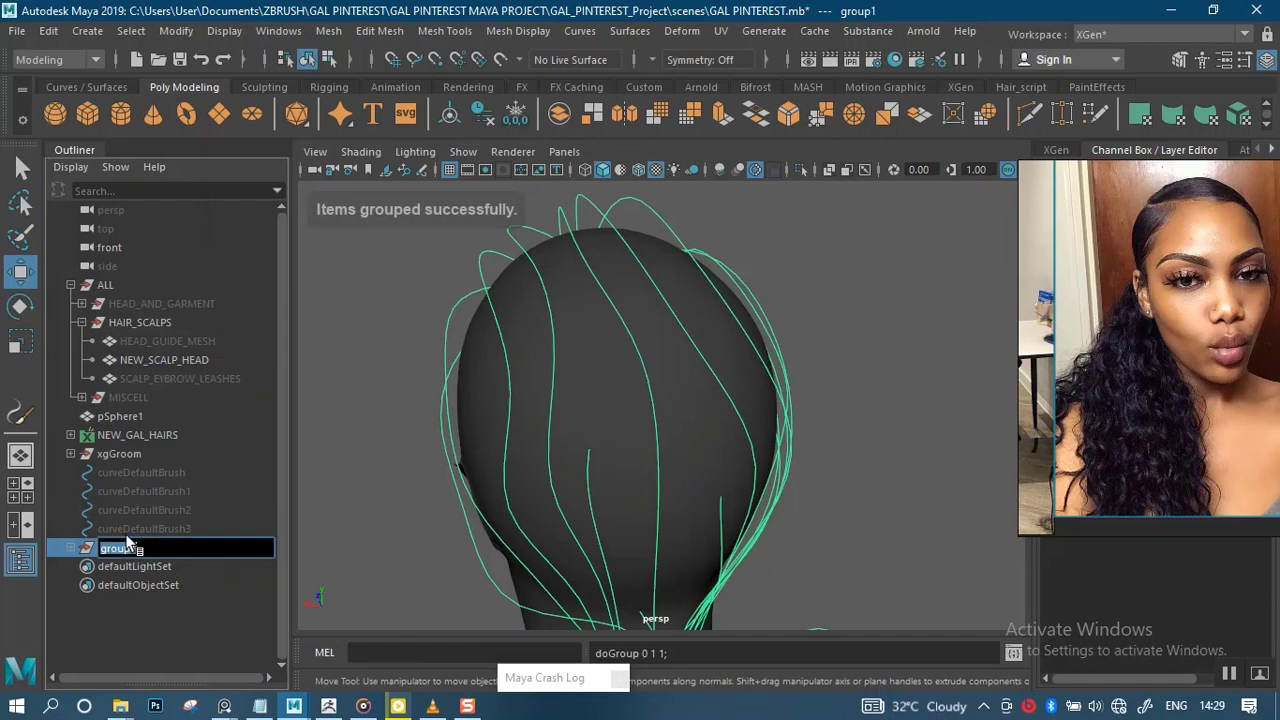
pyautogui.write('hair')
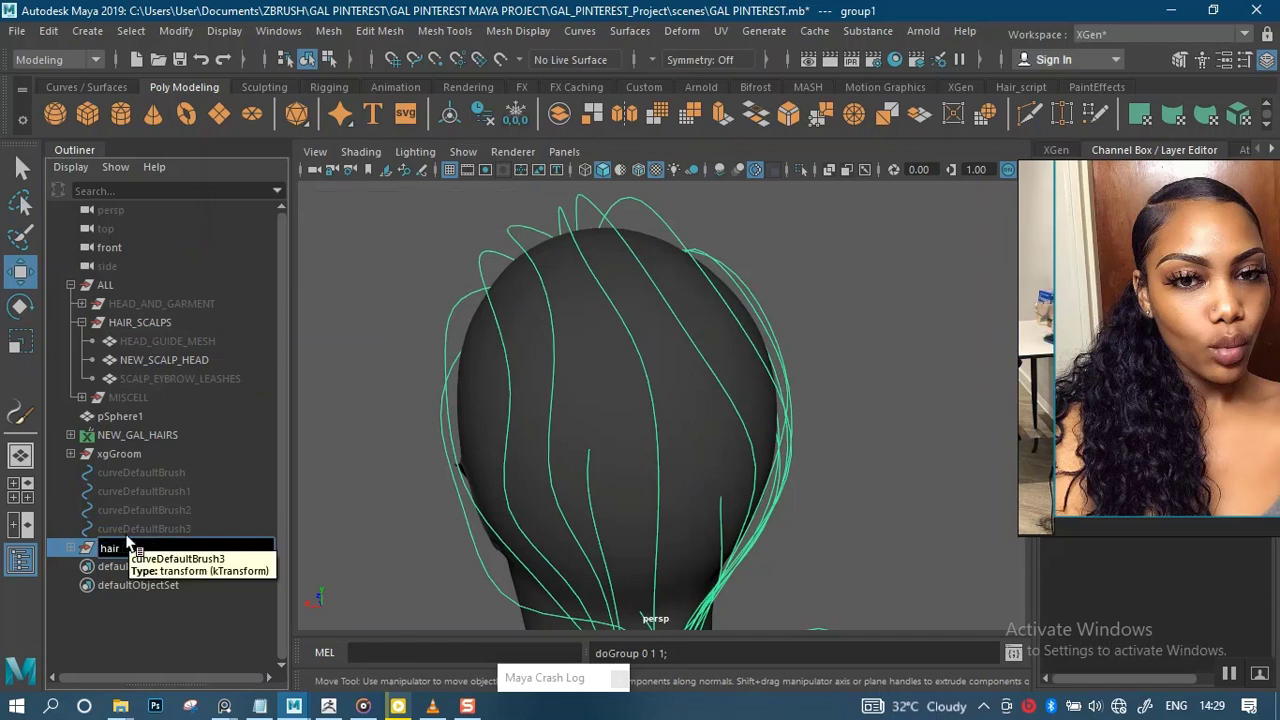
pyautogui.write(' curves')
pyautogui.press('Return')
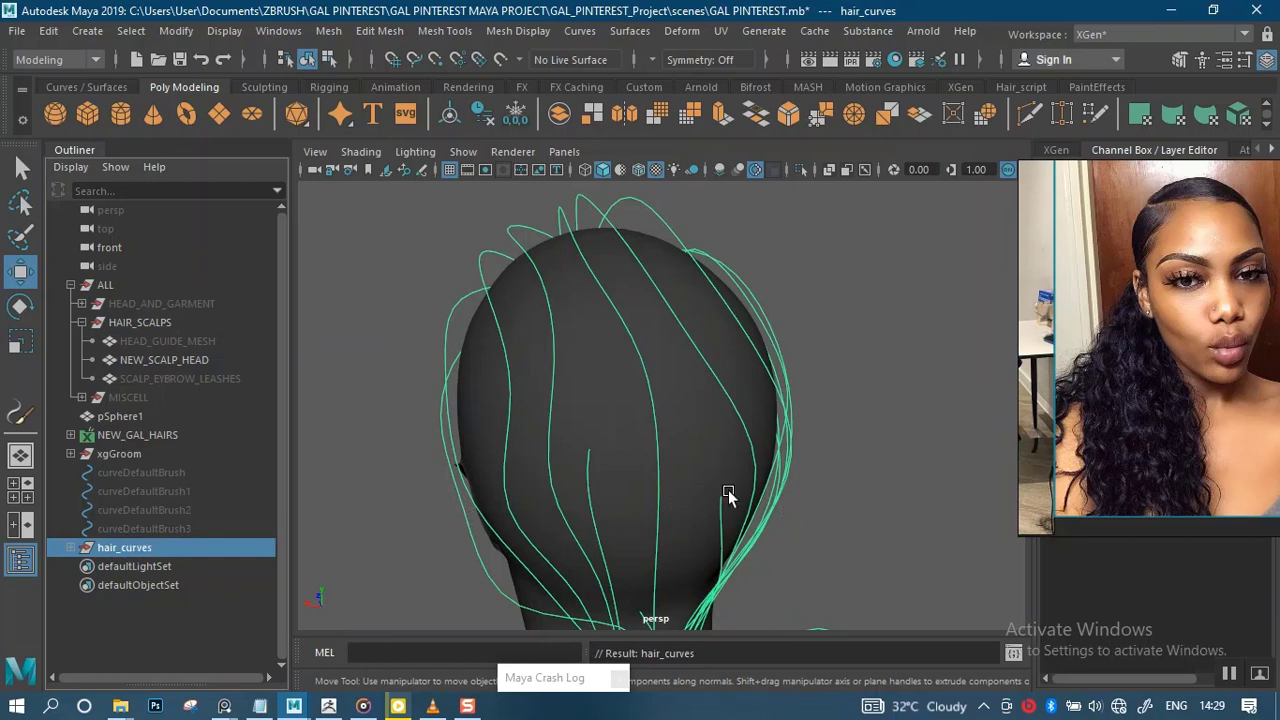
# Unhide HEAD_GUIDE_MESH in the HAIR_SCALPS group and hide the hair_curves group
pyautogui.keyDown('alt'); pyautogui.moveTo(728, 490); pyautogui.dragTo(671, 337, button='right'); pyautogui.keyUp('alt')
pyautogui.keyDown('alt'); pyautogui.moveTo(671, 337); pyautogui.dragTo(602, 452); pyautogui.keyUp('alt')
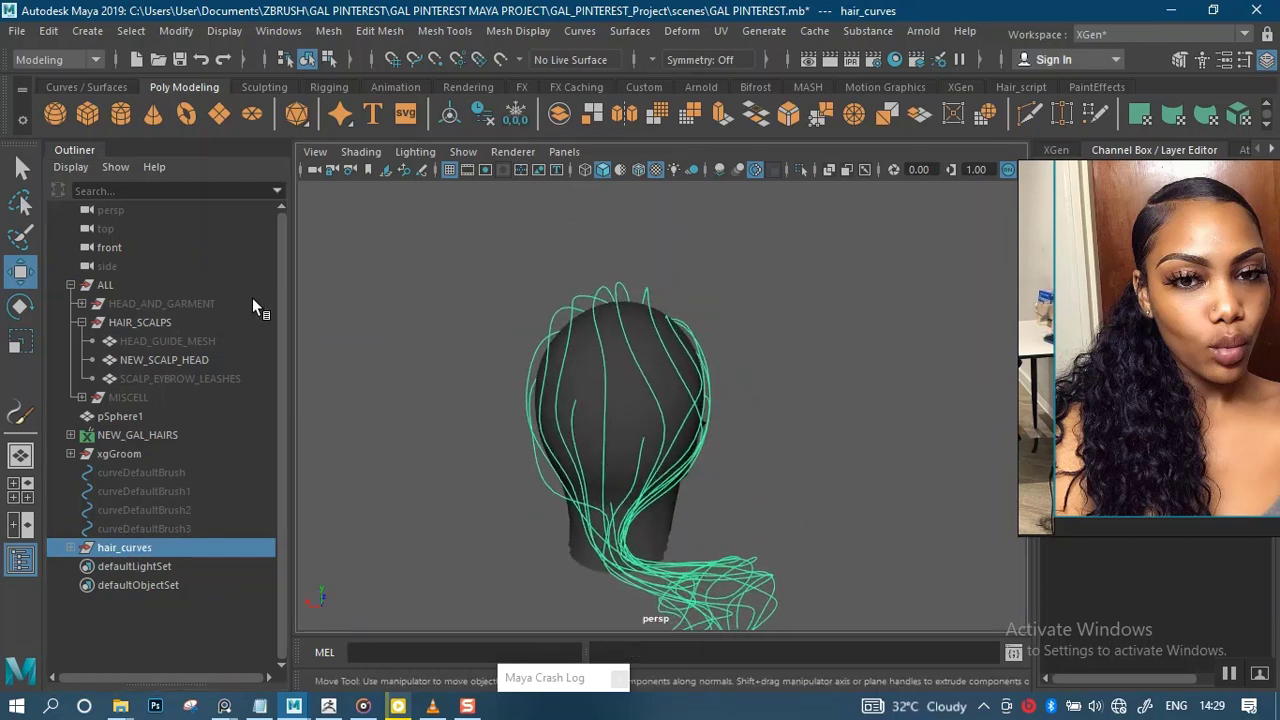
pyautogui.click(166, 342)
pyautogui.hotkey('shift', 'h')
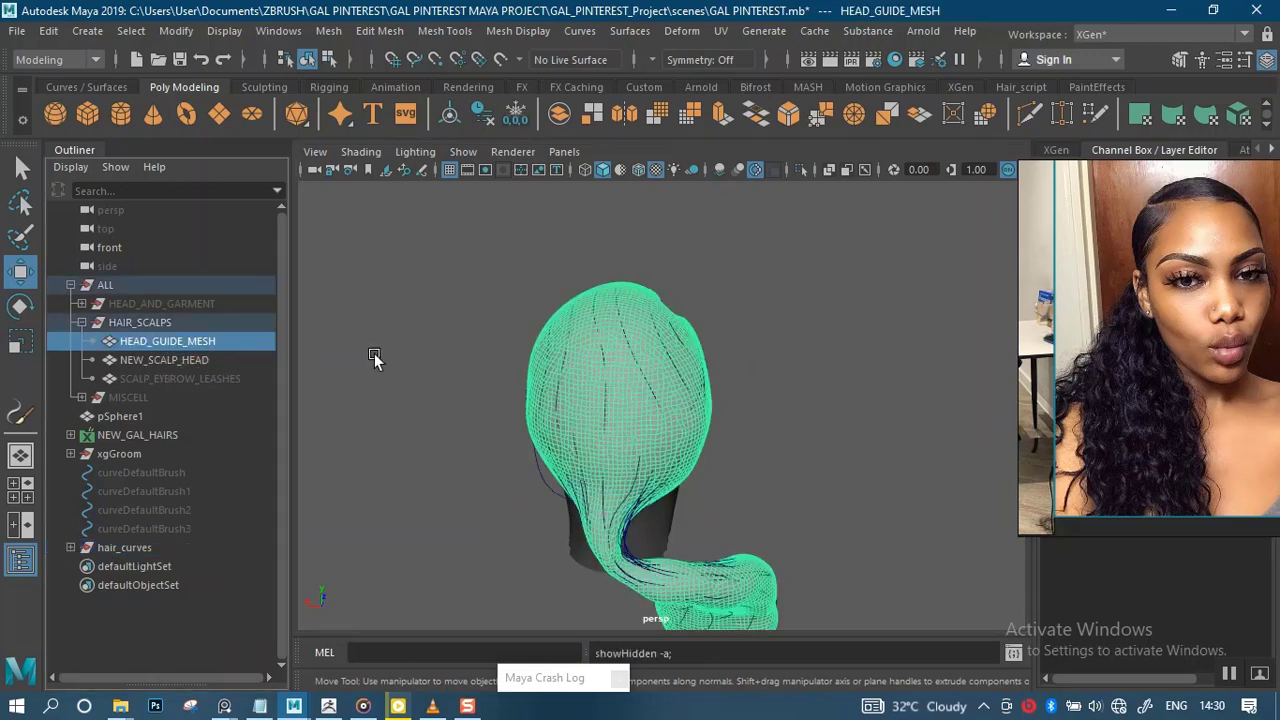
pyautogui.keyDown('alt'); pyautogui.moveTo(753, 328); pyautogui.dragTo(769, 476, button='right'); pyautogui.keyUp('alt')
pyautogui.click(789, 430)
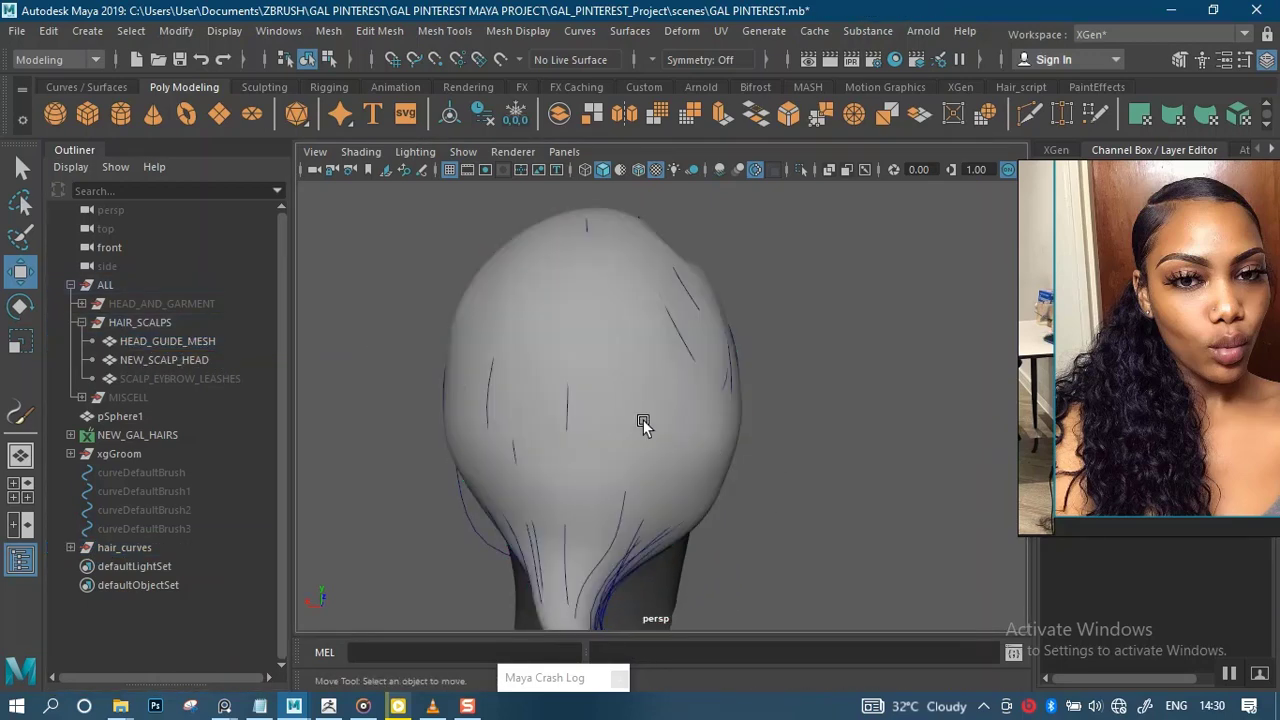
pyautogui.click(648, 423)
pyautogui.moveTo(823, 420)
pyautogui.keyDown('alt'); pyautogui.mouseDown()
pyautogui.moveTo(791, 420)
pyautogui.moveTo(809, 420)
pyautogui.moveTo(783, 405)
pyautogui.moveTo(829, 400)
pyautogui.moveTo(815, 402)
pyautogui.mouseUp(); pyautogui.keyUp('alt')
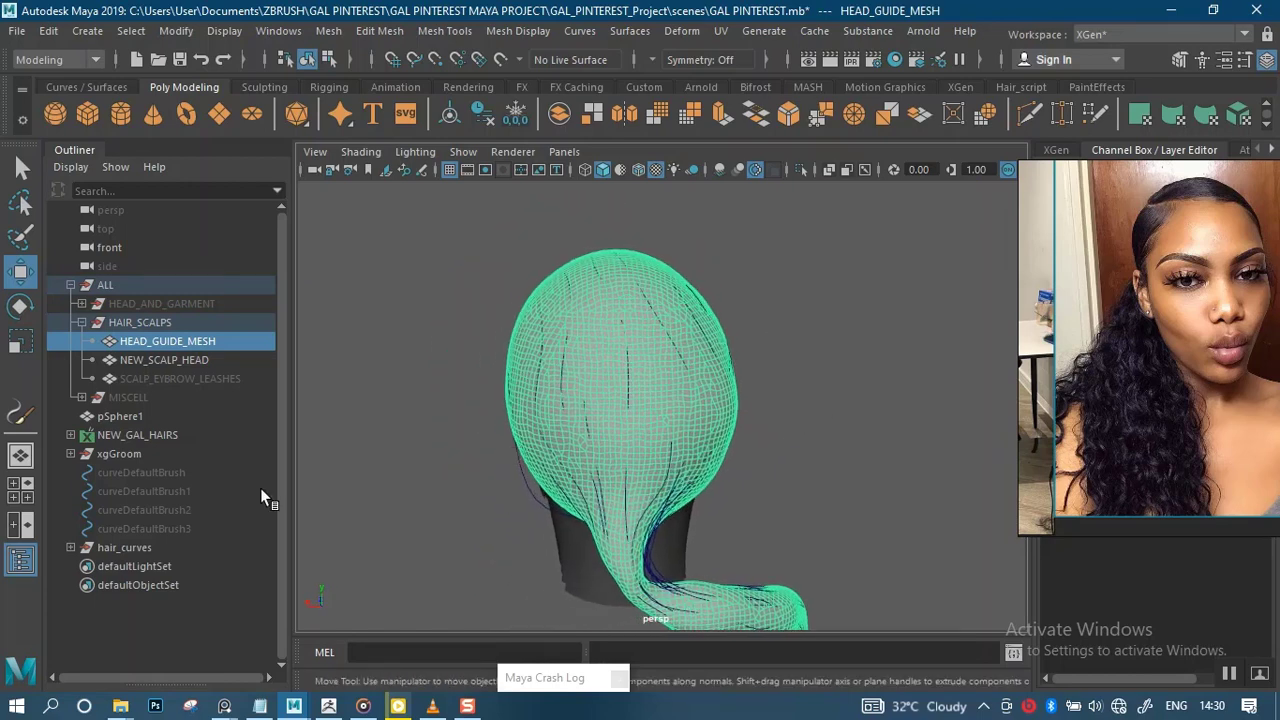
pyautogui.click(130, 548)
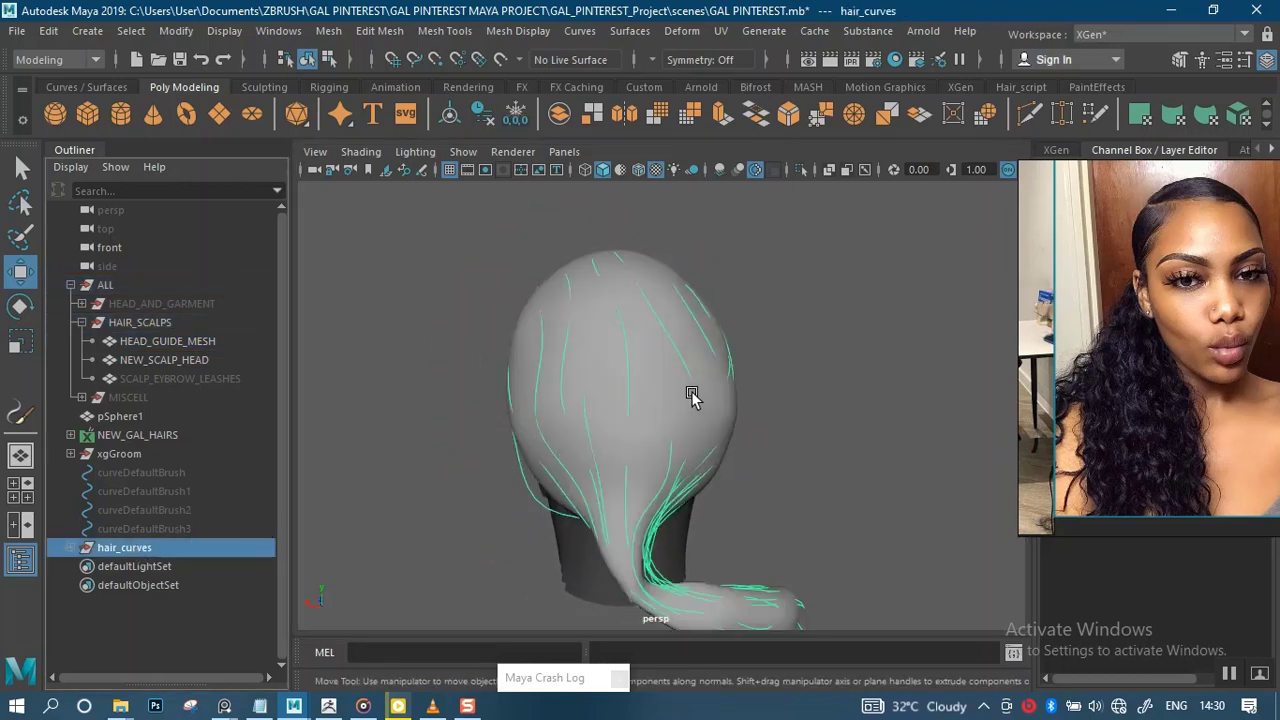
pyautogui.hotkey('ctrl', 'h')
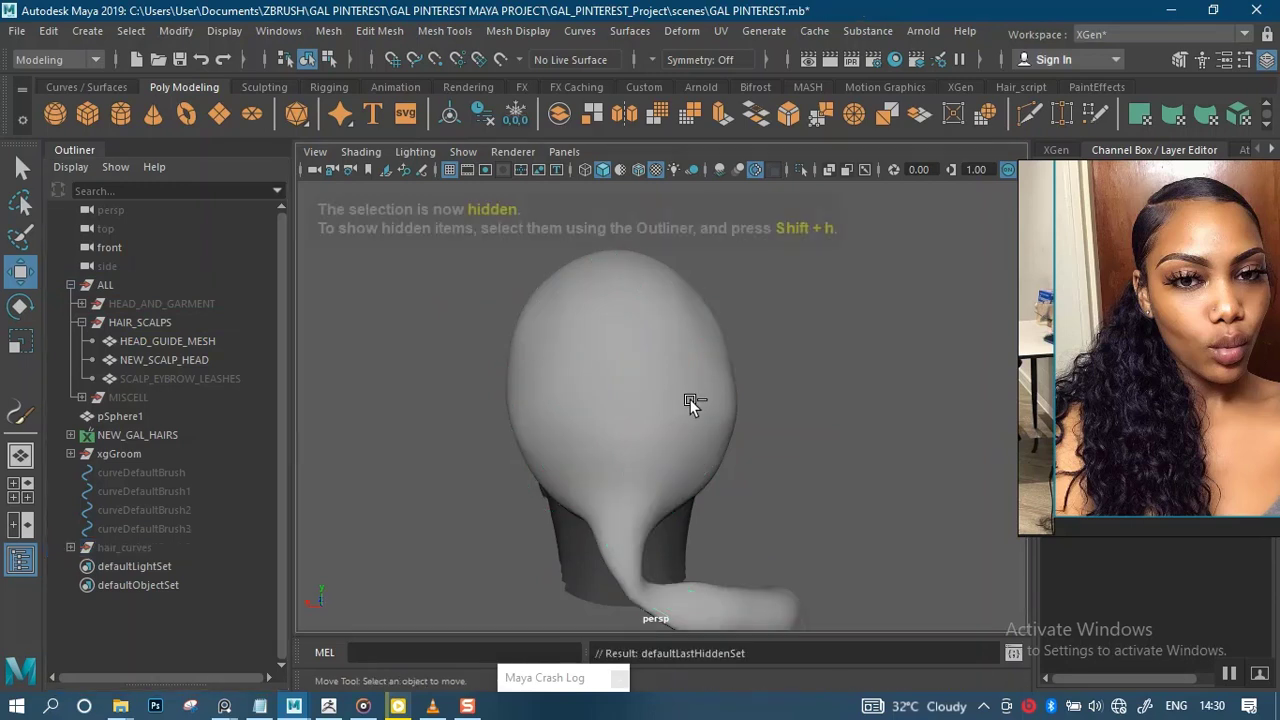
# Paint a Paint Effects stroke on HEAD_GUIDE_MESH from the back of the crown down the nape and along the ponytail to its tip
pyautogui.keyDown('alt'); pyautogui.moveTo(763, 400); pyautogui.dragTo(653, 332); pyautogui.keyUp('alt')
pyautogui.keyDown('alt'); pyautogui.moveTo(567, 426); pyautogui.dragTo(738, 412); pyautogui.keyUp('alt')
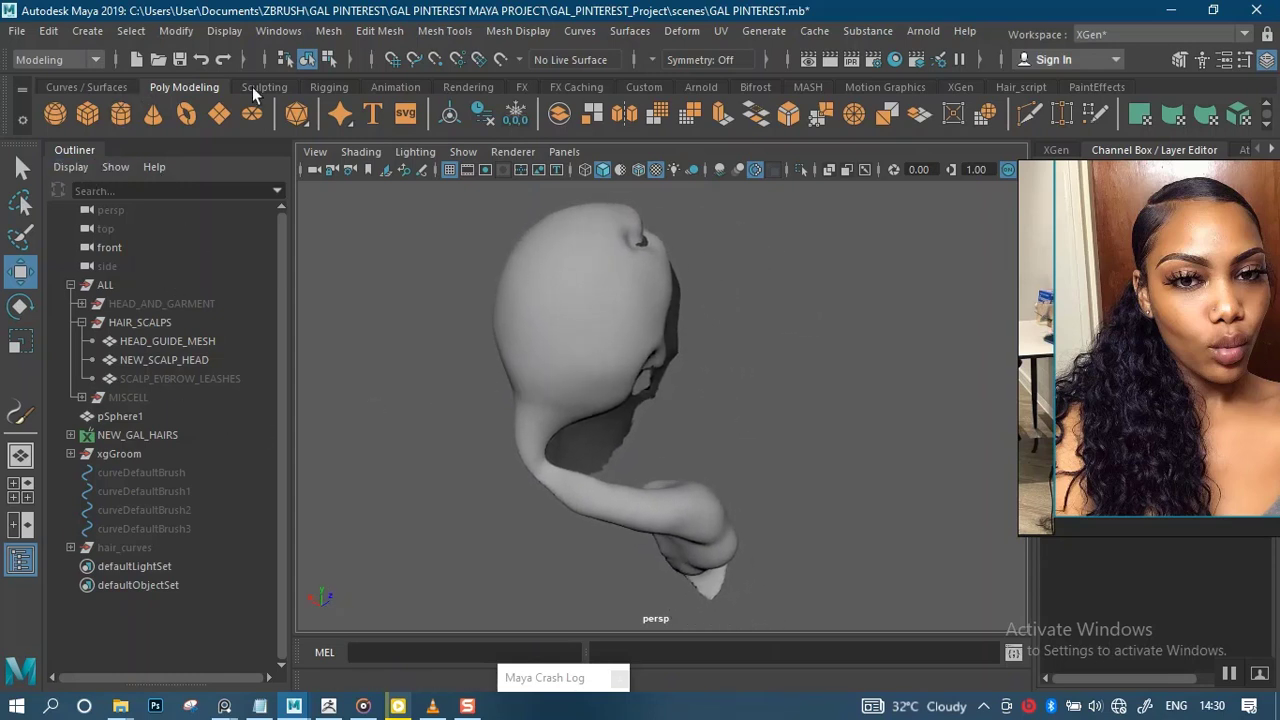
pyautogui.click(1090, 87)
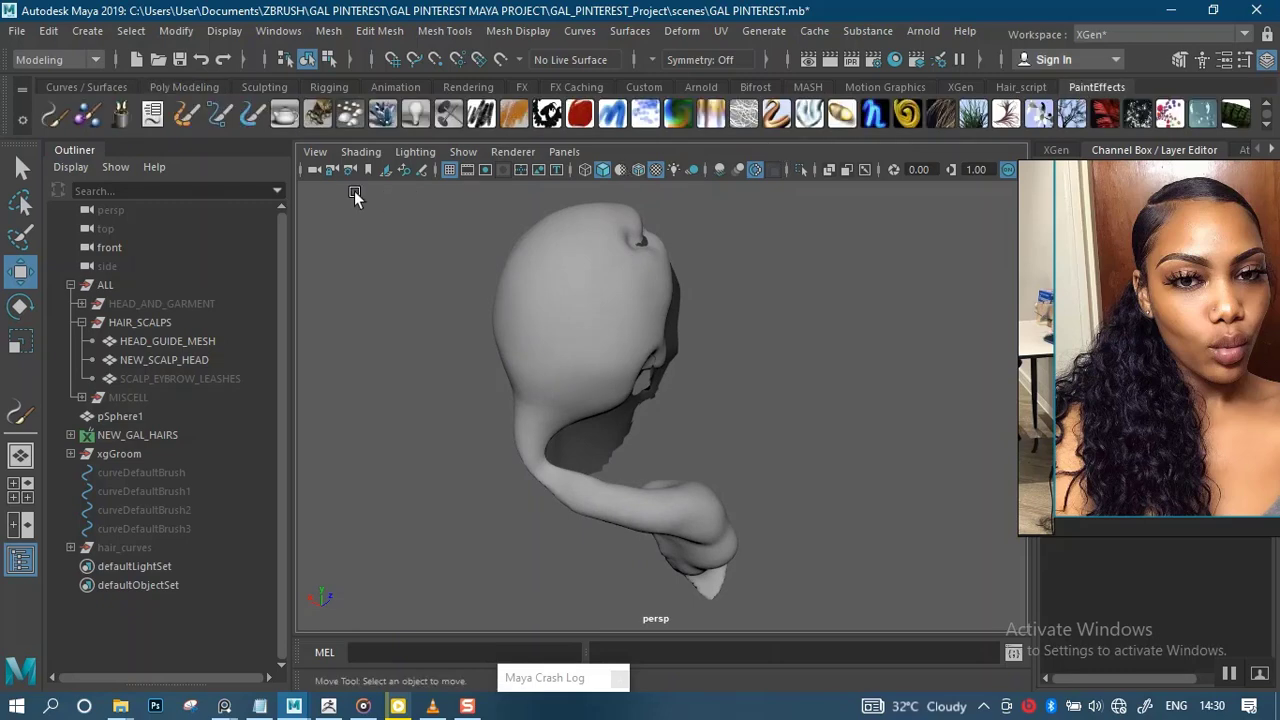
pyautogui.click(540, 289)
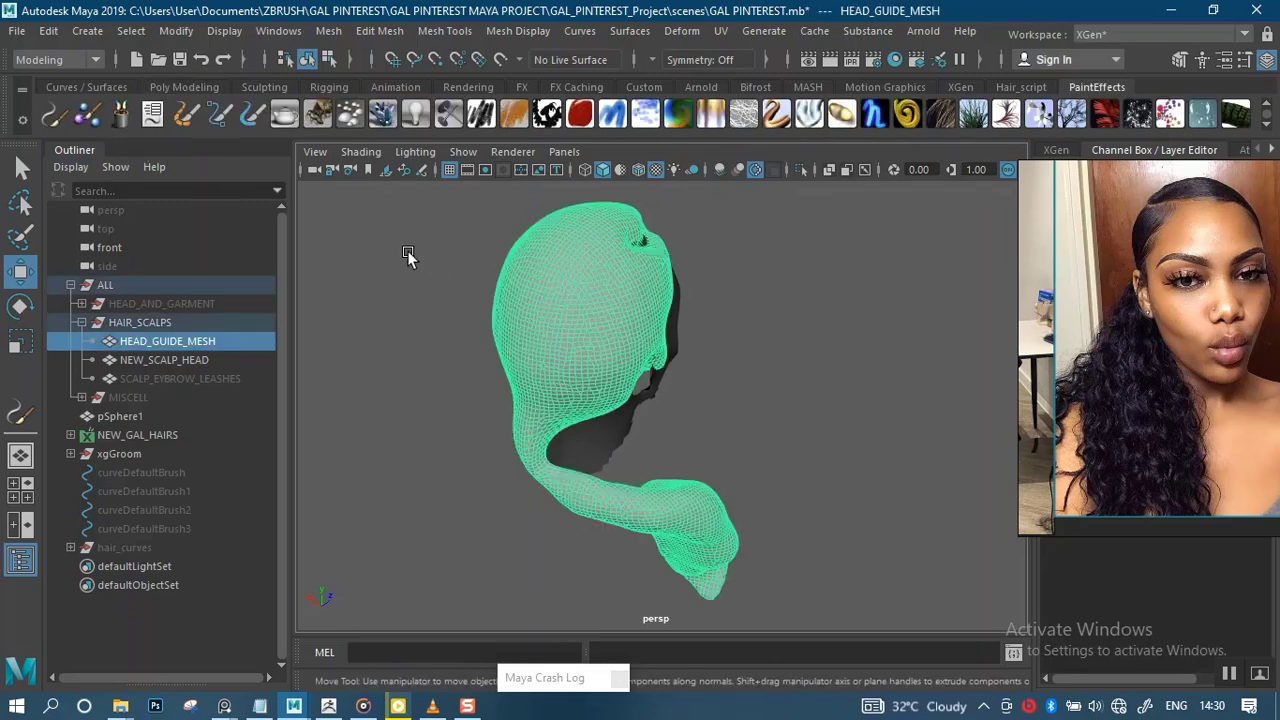
pyautogui.click(55, 117)
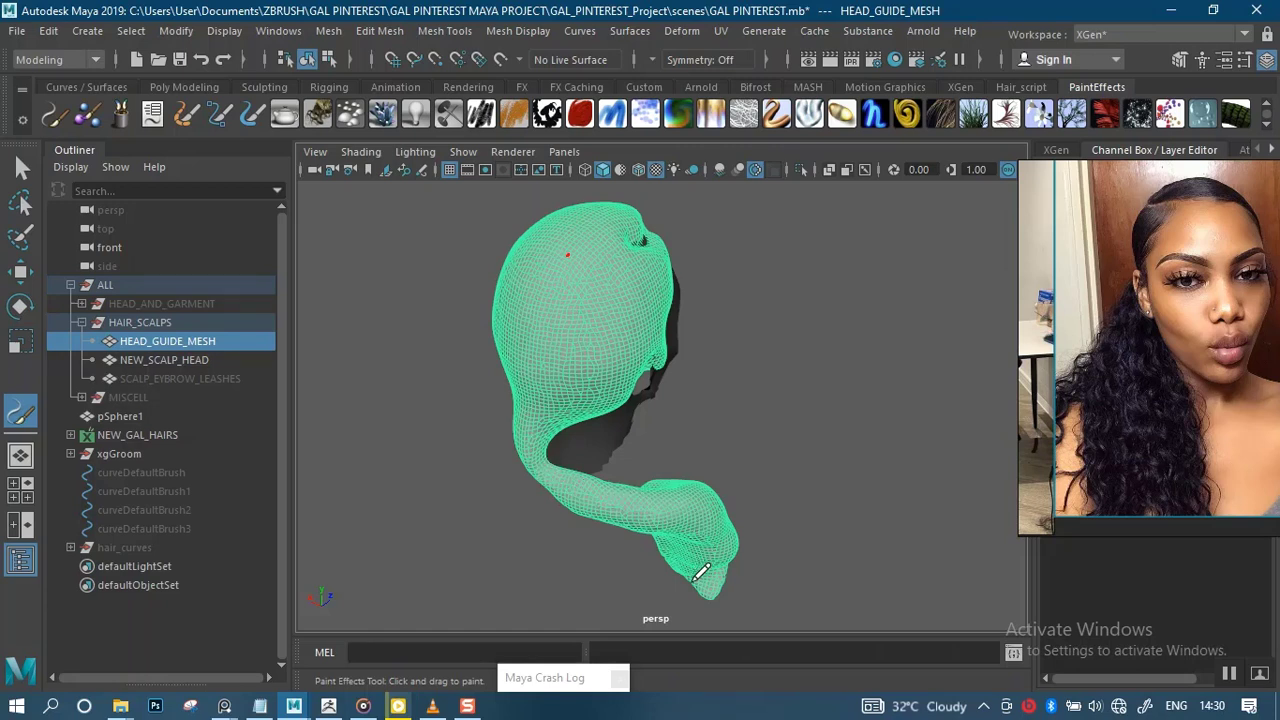
pyautogui.moveTo(757, 540); pyautogui.dragTo(760, 538)
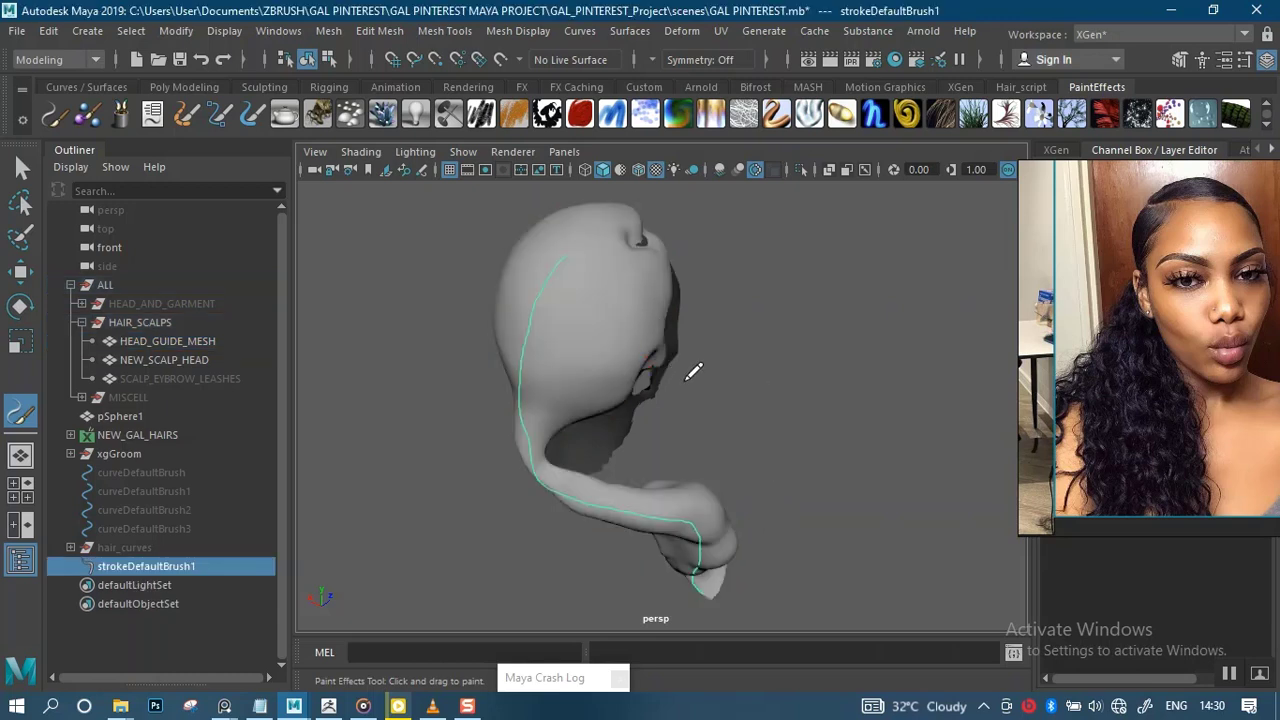
# Try to paint a second stroke from the upper side of the head down the ponytail, check its path around the bend, and undo it
pyautogui.moveTo(733, 325)
pyautogui.keyDown('alt'); pyautogui.mouseDown()
pyautogui.moveTo(703, 351)
pyautogui.moveTo(729, 400)
pyautogui.moveTo(712, 287)
pyautogui.moveTo(803, 277)
pyautogui.moveTo(743, 277)
pyautogui.moveTo(739, 296)
pyautogui.moveTo(720, 286)
pyautogui.moveTo(700, 314)
pyautogui.moveTo(682, 305)
pyautogui.mouseUp(); pyautogui.keyUp('alt')
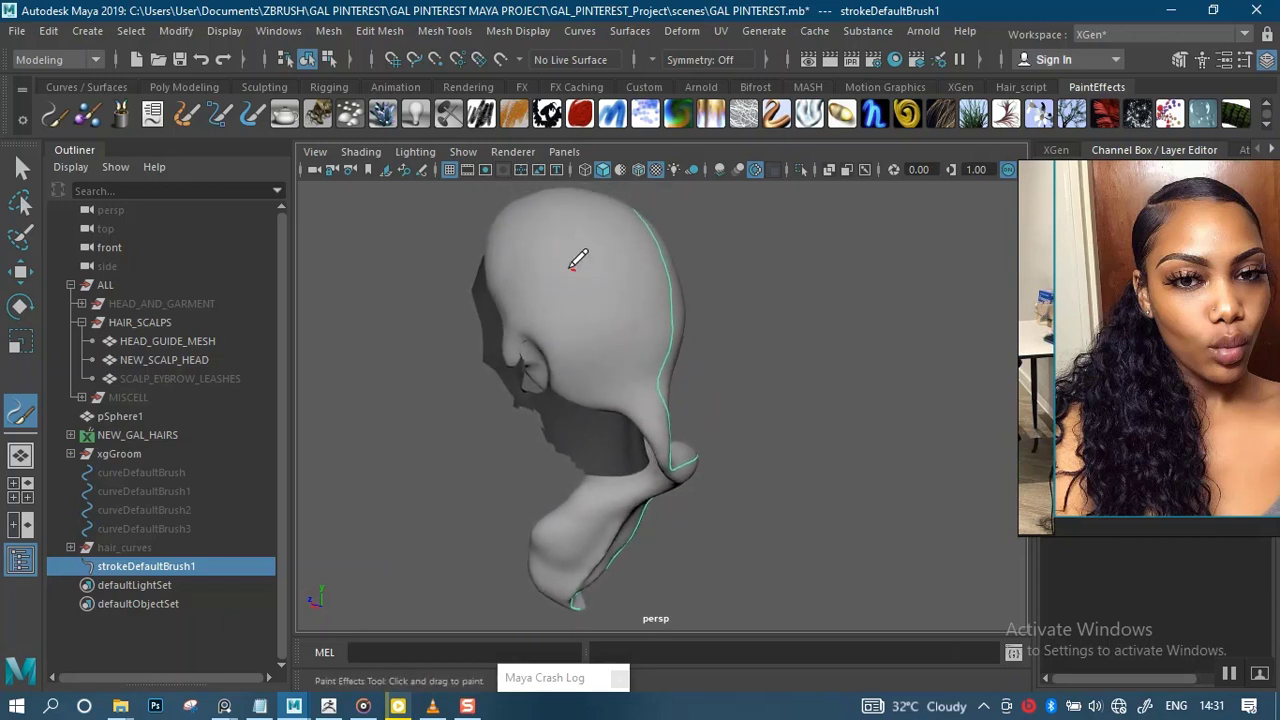
pyautogui.moveTo(705, 302)
pyautogui.keyDown('alt'); pyautogui.mouseDown()
pyautogui.moveTo(729, 297)
pyautogui.moveTo(622, 272)
pyautogui.mouseUp(); pyautogui.keyUp('alt')
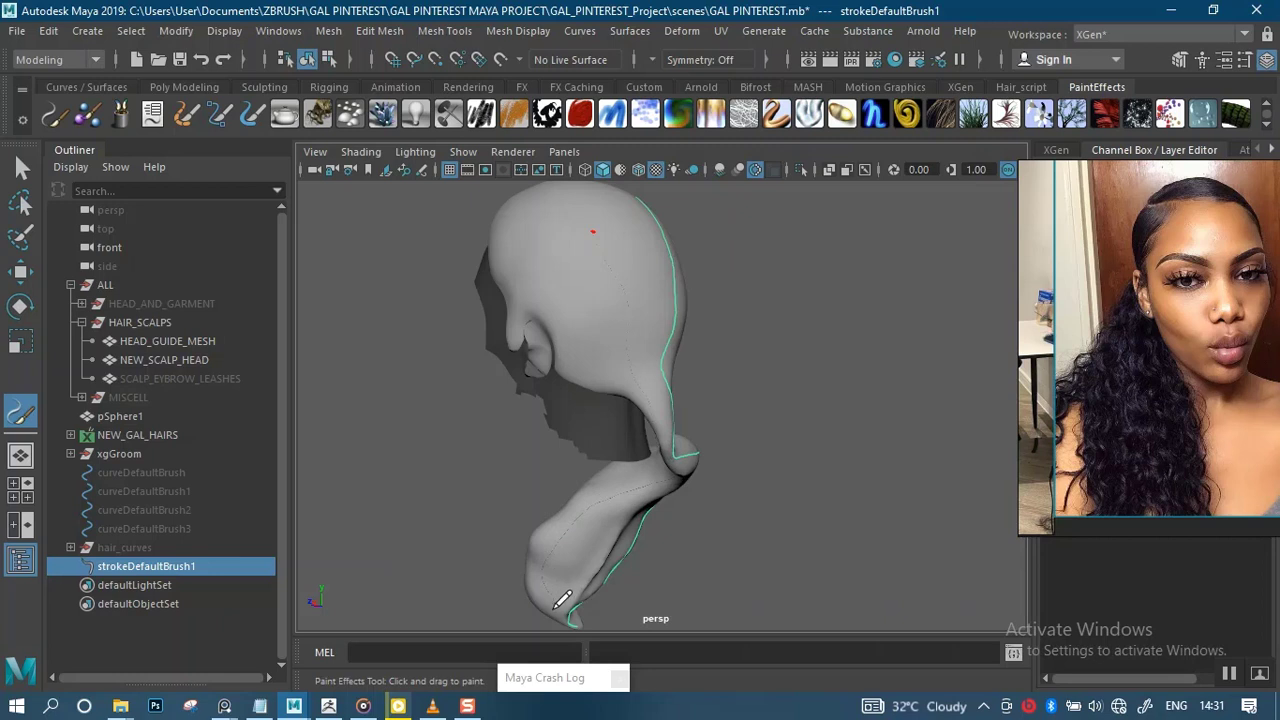
pyautogui.moveTo(698, 456); pyautogui.dragTo(548, 603)
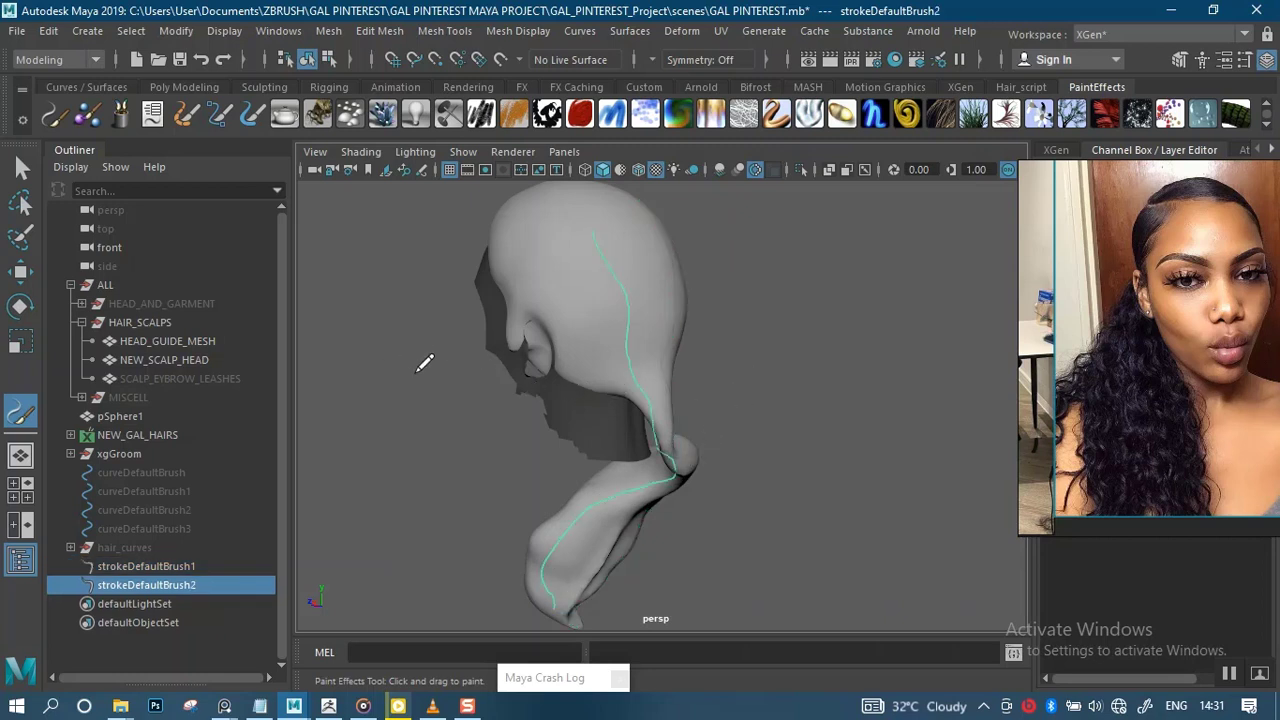
pyautogui.keyDown('alt'); pyautogui.moveTo(735, 347); pyautogui.dragTo(517, 349); pyautogui.keyUp('alt')
pyautogui.keyDown('alt'); pyautogui.moveTo(517, 349); pyautogui.dragTo(803, 451, button='right'); pyautogui.keyUp('alt')
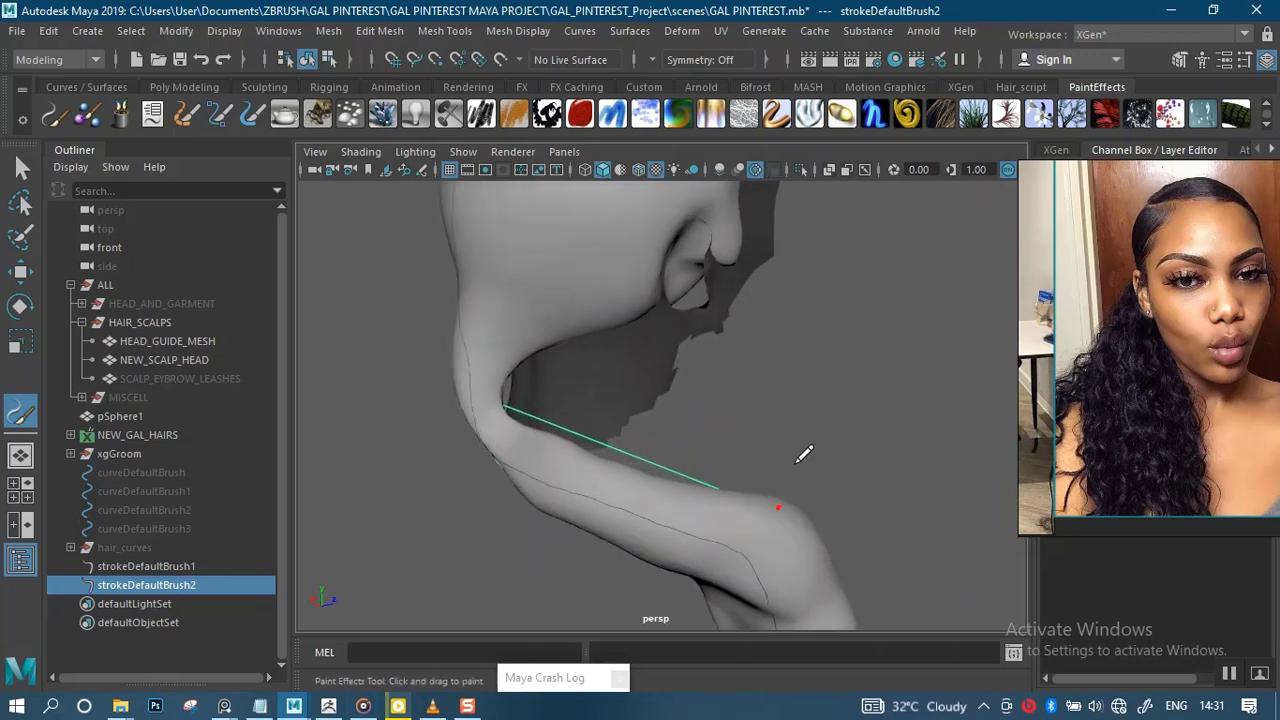
pyautogui.keyDown('alt'); pyautogui.moveTo(803, 451); pyautogui.dragTo(741, 445, button='middle'); pyautogui.keyUp('alt')
pyautogui.moveTo(741, 445)
pyautogui.keyDown('alt'); pyautogui.mouseDown()
pyautogui.moveTo(609, 423)
pyautogui.moveTo(614, 434)
pyautogui.moveTo(735, 405)
pyautogui.moveTo(869, 414)
pyautogui.moveTo(766, 357)
pyautogui.moveTo(746, 371)
pyautogui.moveTo(717, 363)
pyautogui.moveTo(748, 369)
pyautogui.moveTo(723, 331)
pyautogui.moveTo(746, 354)
pyautogui.moveTo(786, 336)
pyautogui.moveTo(771, 329)
pyautogui.moveTo(700, 394)
pyautogui.moveTo(689, 383)
pyautogui.moveTo(700, 370)
pyautogui.mouseUp(); pyautogui.keyUp('alt')
pyautogui.hotkey('ctrl', 'z')
# Paint a new second stroke from above the ear, back over the side of the head and down the ponytail to its tip
pyautogui.keyDown('alt'); pyautogui.moveTo(482, 607); pyautogui.dragTo(615, 512); pyautogui.keyUp('alt')
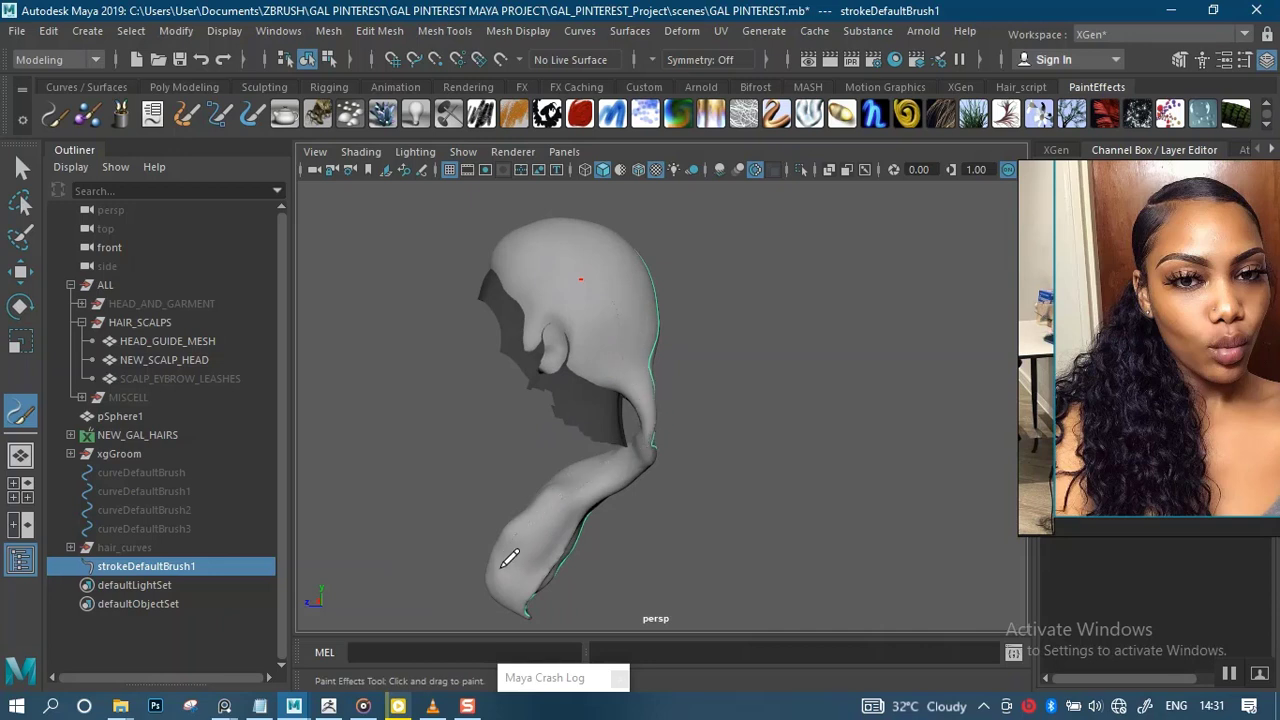
pyautogui.moveTo(608, 513); pyautogui.dragTo(648, 457)
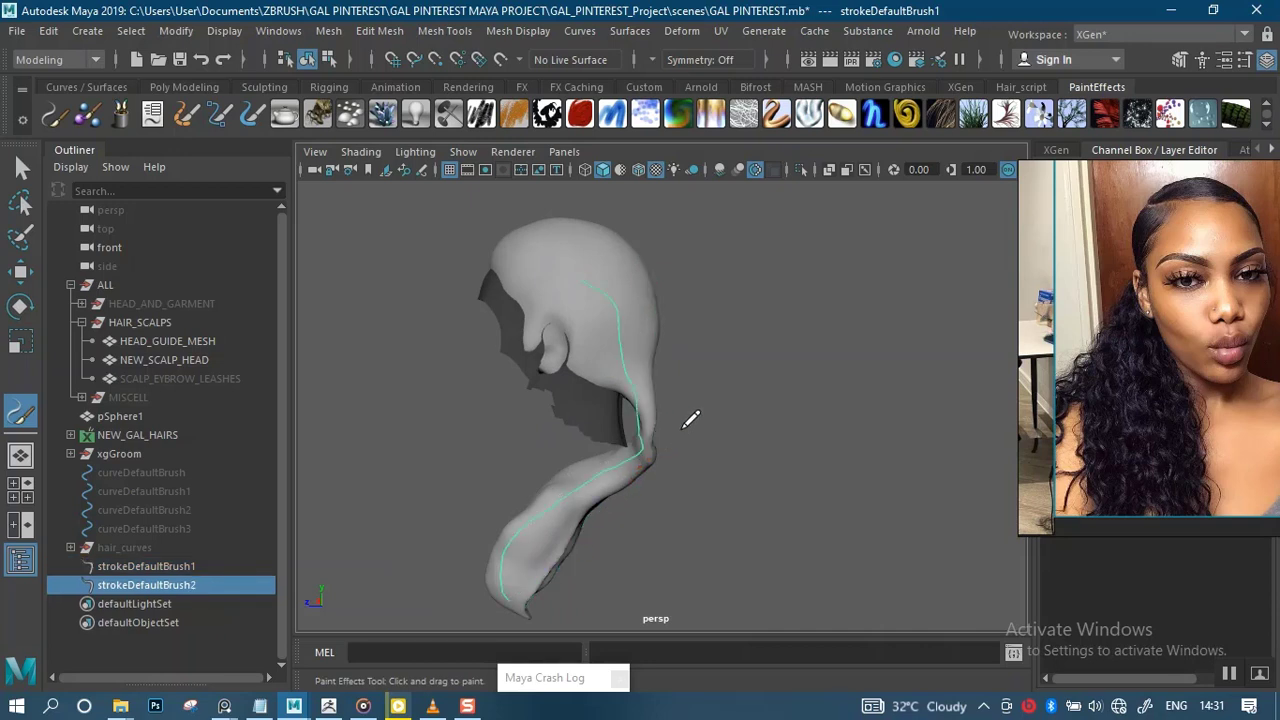
# Paint a third Paint Effects stroke from the back of the head on the opposite side, down the nape and along the ponytail
pyautogui.keyDown('alt'); pyautogui.moveTo(741, 426); pyautogui.dragTo(657, 354); pyautogui.keyUp('alt')
pyautogui.moveTo(657, 354)
pyautogui.keyDown('alt'); pyautogui.mouseDown(button='middle')
pyautogui.moveTo(637, 397)
pyautogui.moveTo(648, 381)
pyautogui.moveTo(648, 404)
pyautogui.mouseUp(button='middle'); pyautogui.keyUp('alt')
pyautogui.moveTo(649, 394)
pyautogui.keyDown('alt'); pyautogui.mouseDown()
pyautogui.moveTo(649, 406)
pyautogui.moveTo(660, 383)
pyautogui.moveTo(646, 412)
pyautogui.mouseUp(); pyautogui.keyUp('alt')
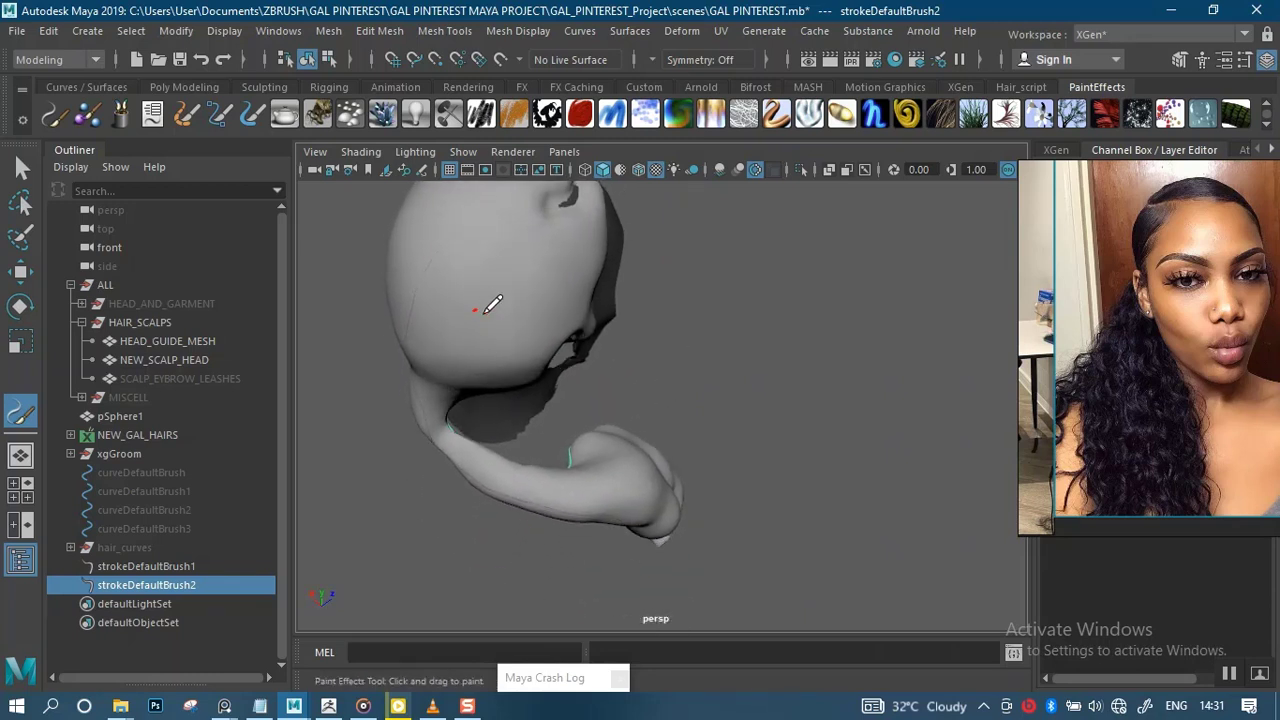
pyautogui.keyDown('alt'); pyautogui.moveTo(484, 313); pyautogui.dragTo(568, 324); pyautogui.keyUp('alt')
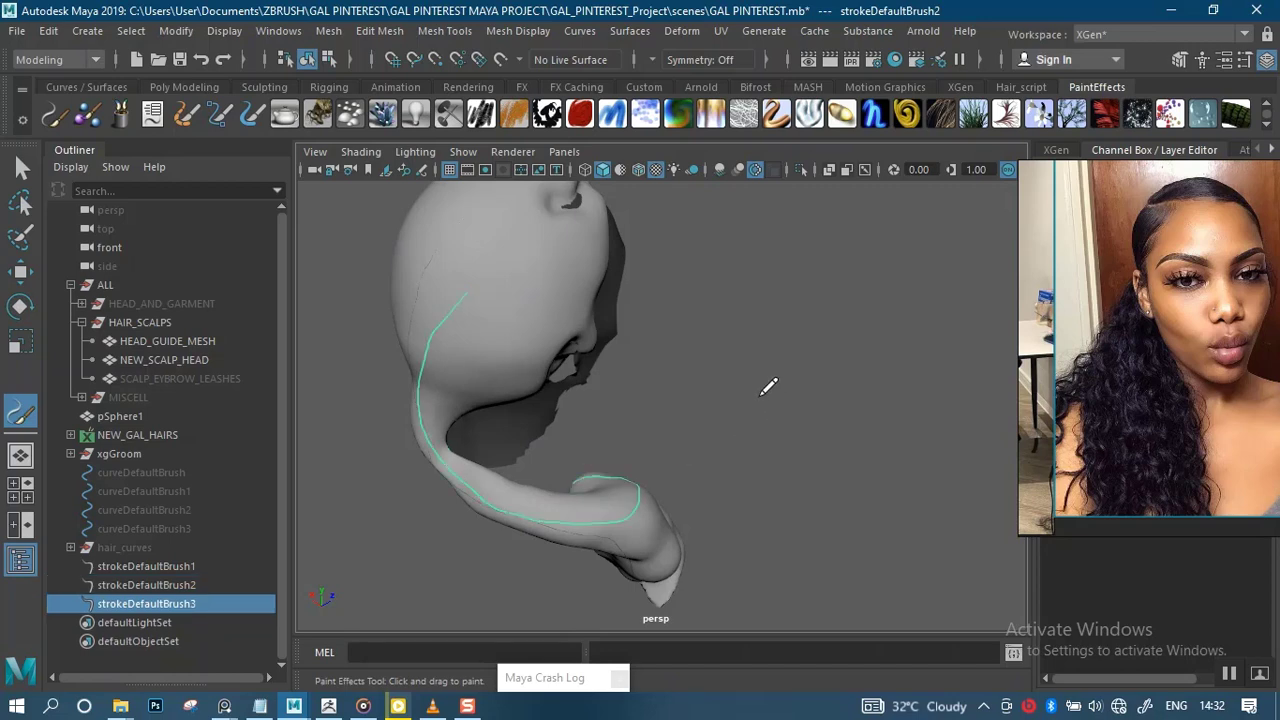
# Paint a fourth stroke from the back of the head behind the first side's ear, down the nape and ponytail toward its tip
pyautogui.moveTo(766, 383)
pyautogui.keyDown('alt'); pyautogui.mouseDown()
pyautogui.moveTo(737, 440)
pyautogui.moveTo(757, 429)
pyautogui.moveTo(494, 334)
pyautogui.moveTo(546, 329)
pyautogui.moveTo(503, 340)
pyautogui.moveTo(366, 323)
pyautogui.mouseUp(); pyautogui.keyUp('alt')
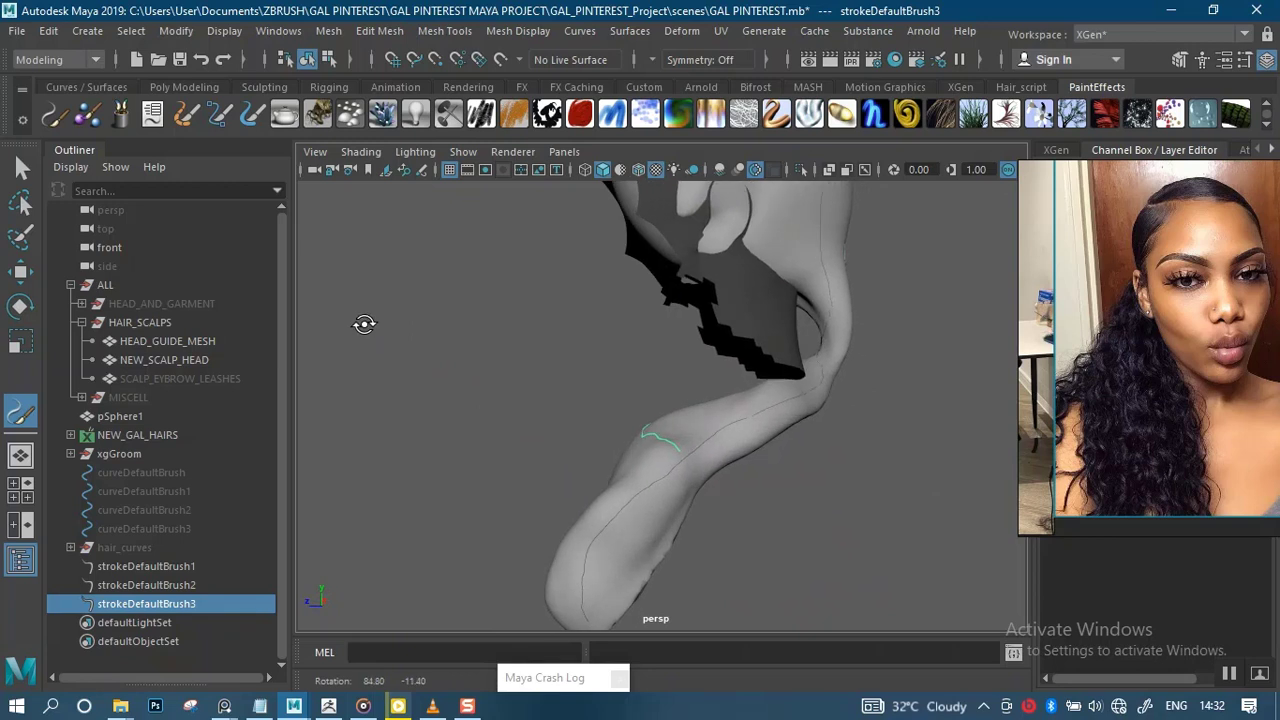
pyautogui.moveTo(537, 386)
pyautogui.keyDown('alt'); pyautogui.mouseDown()
pyautogui.moveTo(563, 426)
pyautogui.moveTo(531, 349)
pyautogui.moveTo(523, 429)
pyautogui.moveTo(666, 406)
pyautogui.moveTo(692, 334)
pyautogui.moveTo(766, 343)
pyautogui.moveTo(729, 391)
pyautogui.moveTo(699, 319)
pyautogui.mouseUp(); pyautogui.keyUp('alt')
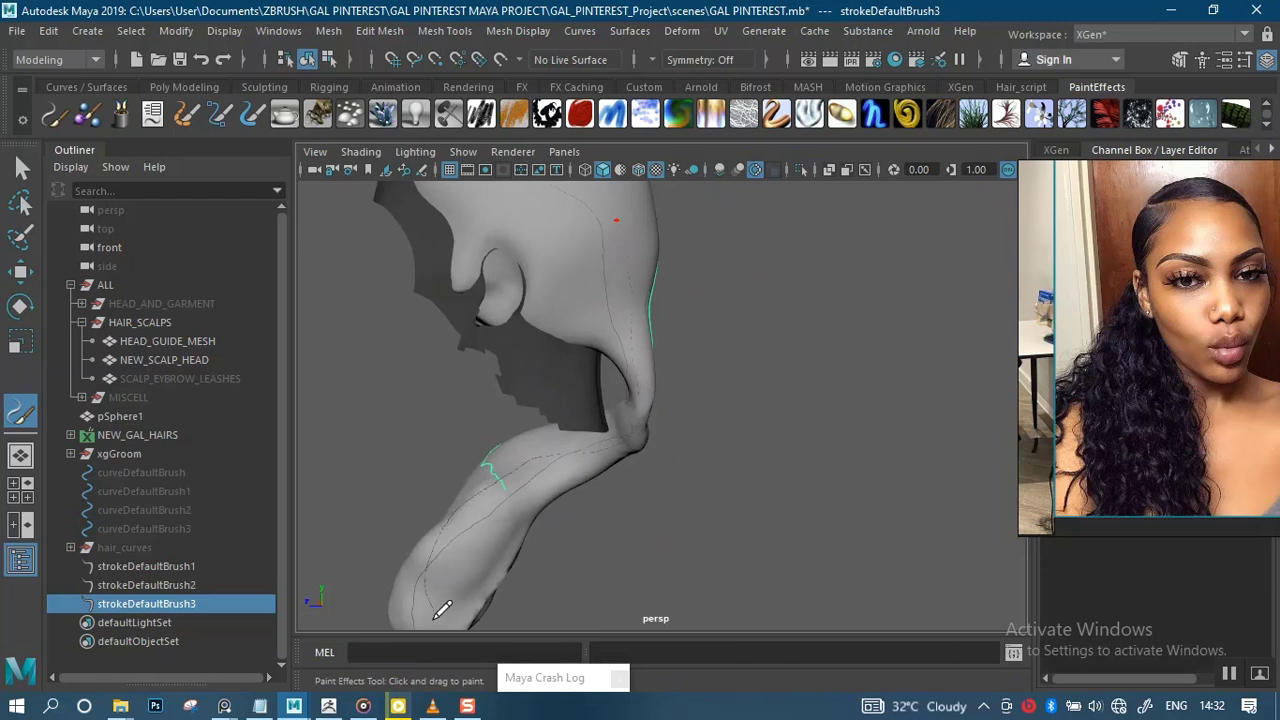
pyautogui.moveTo(653, 470); pyautogui.dragTo(651, 471)
pyautogui.keyDown('alt'); pyautogui.moveTo(651, 471); pyautogui.dragTo(728, 346, button='right'); pyautogui.keyUp('alt')
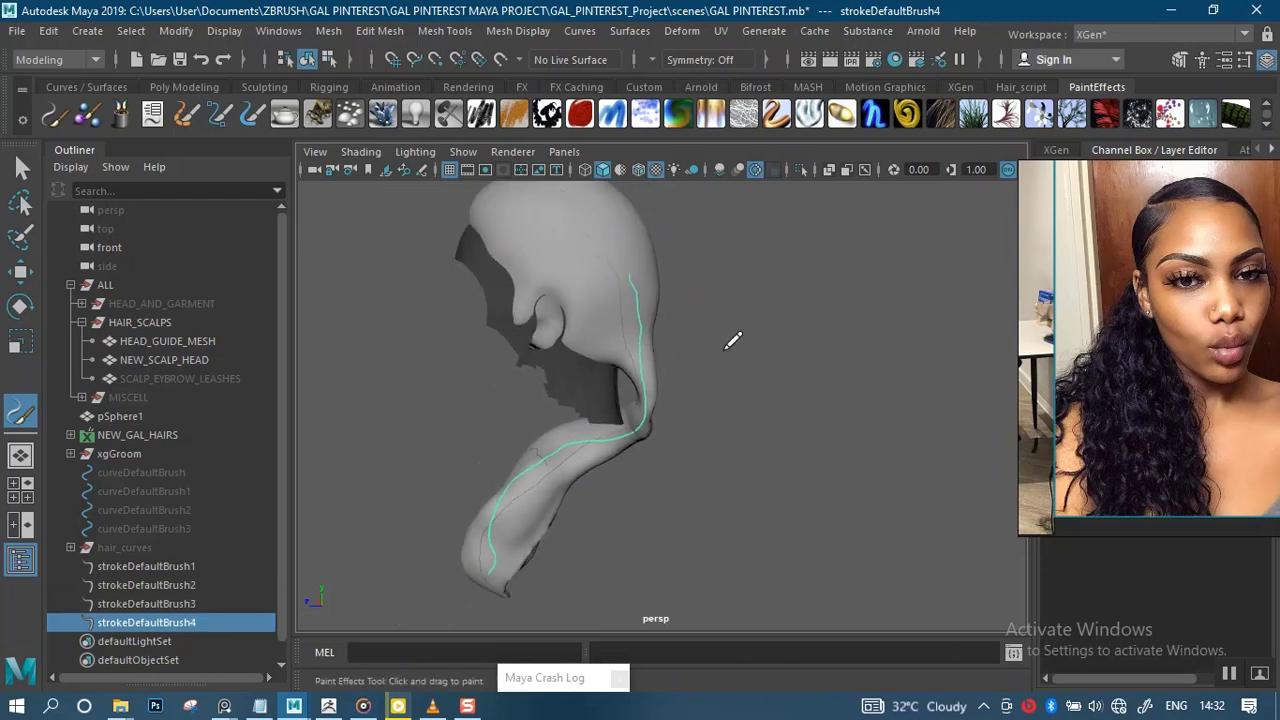
# Paint a fifth stroke from the lower side of the head behind the opposite ear, around the nape and down the ponytail
pyautogui.keyDown('alt'); pyautogui.moveTo(728, 346); pyautogui.dragTo(625, 390); pyautogui.keyUp('alt')
pyautogui.keyDown('alt'); pyautogui.moveTo(625, 390); pyautogui.dragTo(736, 520, button='right'); pyautogui.keyUp('alt')
pyautogui.moveTo(723, 322)
pyautogui.keyDown('alt'); pyautogui.mouseDown()
pyautogui.moveTo(777, 417)
pyautogui.moveTo(666, 349)
pyautogui.moveTo(666, 400)
pyautogui.moveTo(612, 367)
pyautogui.moveTo(694, 277)
pyautogui.moveTo(668, 352)
pyautogui.mouseUp(); pyautogui.keyUp('alt')
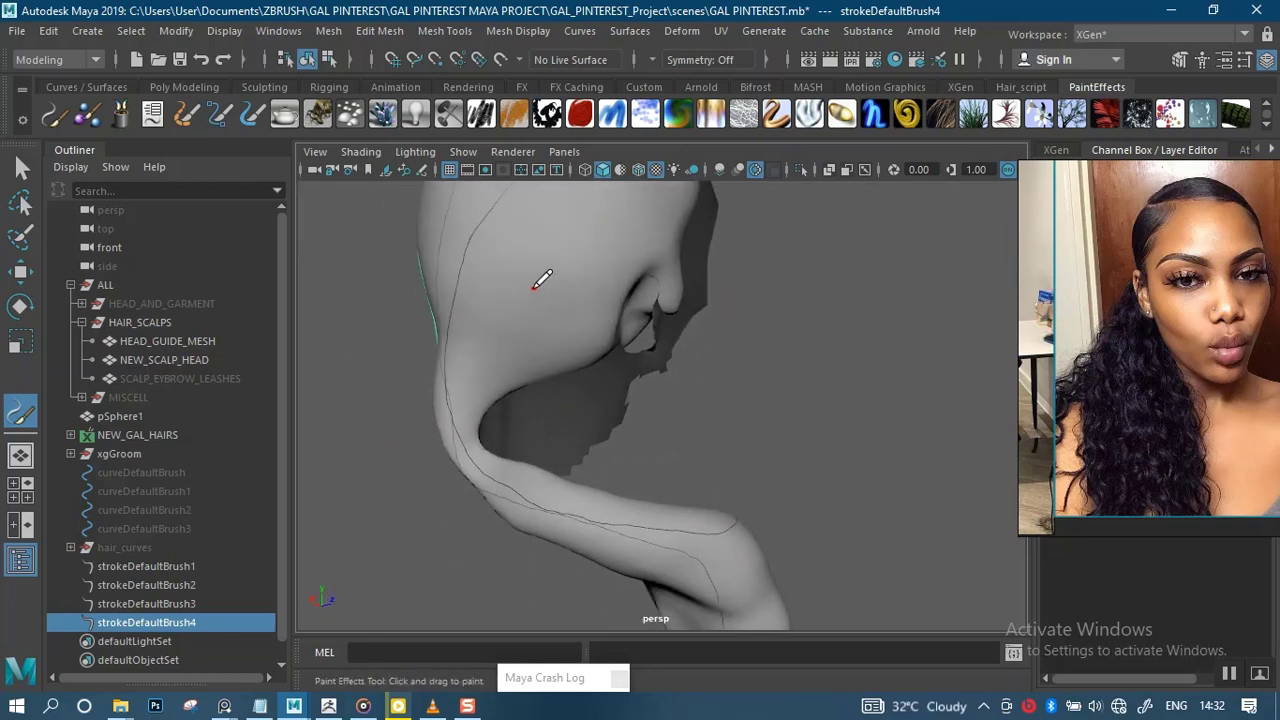
pyautogui.keyDown('alt'); pyautogui.moveTo(643, 388); pyautogui.dragTo(644, 318, button='right'); pyautogui.keyUp('alt')
pyautogui.keyDown('alt'); pyautogui.moveTo(703, 399); pyautogui.dragTo(714, 397); pyautogui.keyUp('alt')
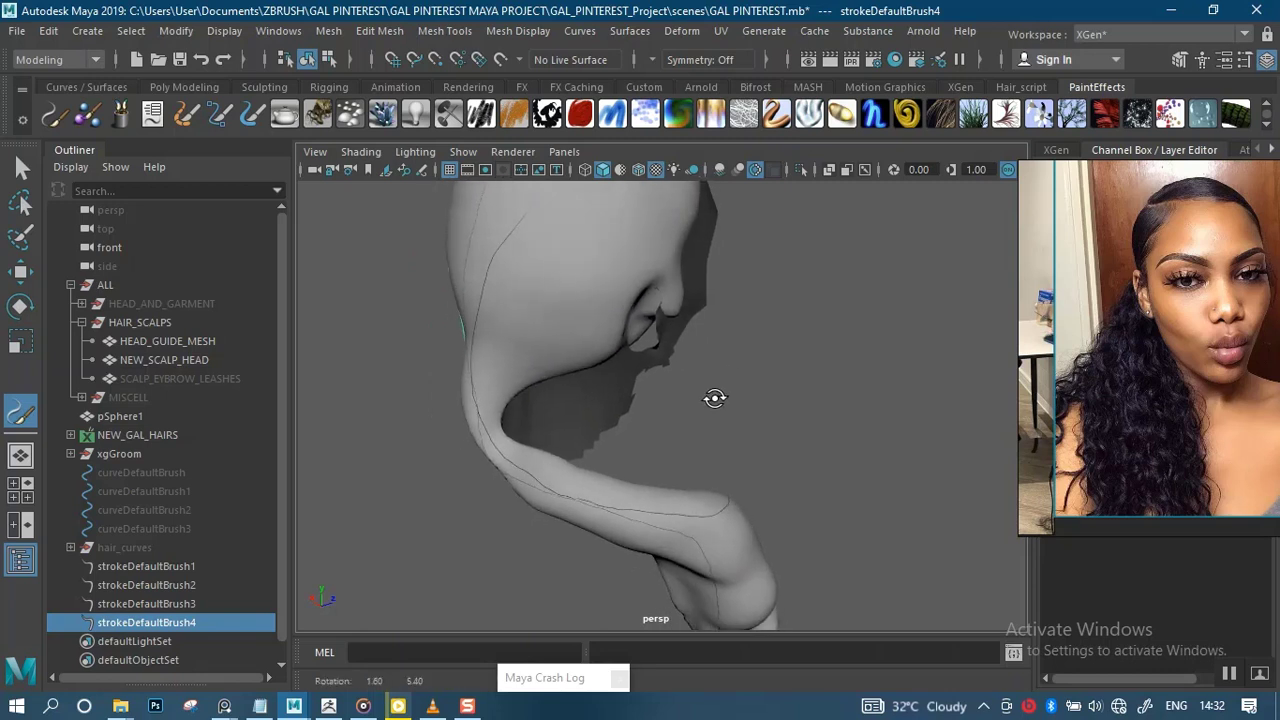
pyautogui.keyDown('alt'); pyautogui.moveTo(670, 340); pyautogui.dragTo(613, 314, button='middle'); pyautogui.keyUp('alt')
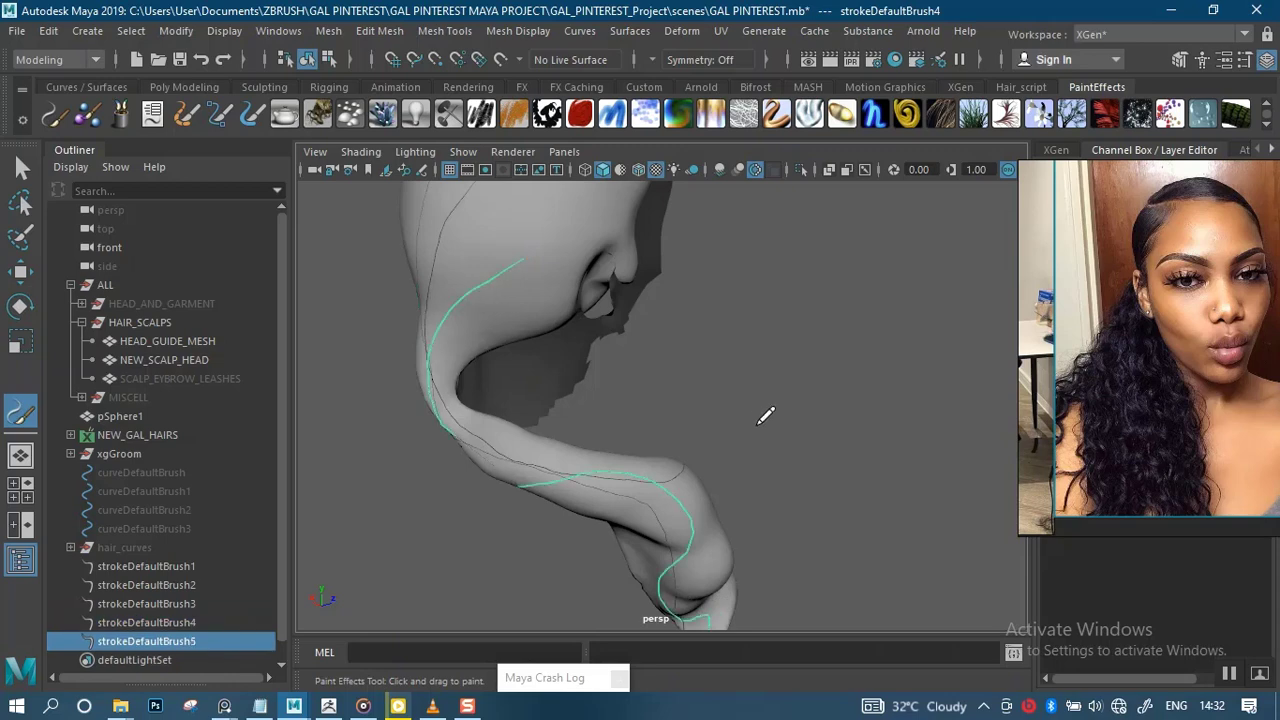
# Paint a sixth stroke from just behind the first side's ear, along the lower hairline and down the ponytail
pyautogui.moveTo(750, 362)
pyautogui.keyDown('alt'); pyautogui.mouseDown()
pyautogui.moveTo(763, 391)
pyautogui.moveTo(783, 369)
pyautogui.moveTo(883, 340)
pyautogui.moveTo(746, 354)
pyautogui.moveTo(771, 371)
pyautogui.moveTo(817, 337)
pyautogui.moveTo(835, 344)
pyautogui.moveTo(797, 283)
pyautogui.moveTo(783, 360)
pyautogui.moveTo(706, 266)
pyautogui.moveTo(811, 317)
pyautogui.moveTo(803, 340)
pyautogui.moveTo(659, 289)
pyautogui.mouseUp(); pyautogui.keyUp('alt')
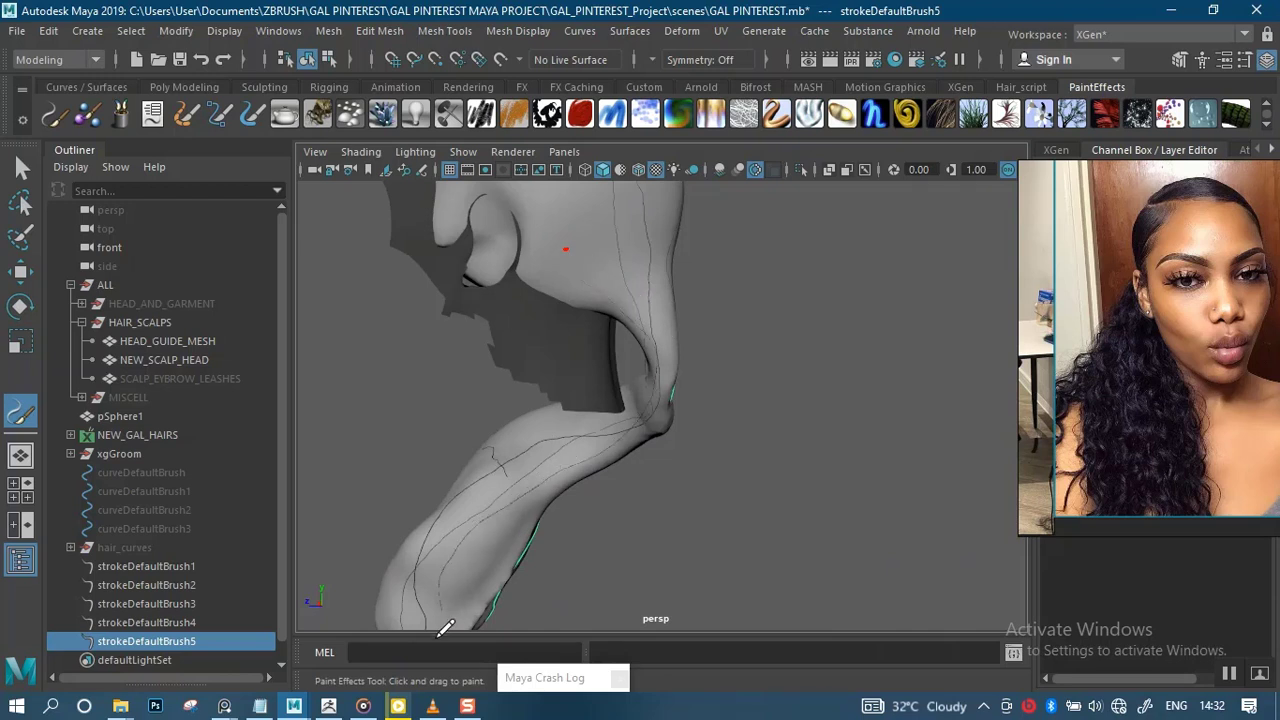
pyautogui.keyDown('alt'); pyautogui.moveTo(753, 416); pyautogui.dragTo(734, 554, button='middle'); pyautogui.keyUp('alt')
pyautogui.keyDown('alt'); pyautogui.moveTo(731, 434); pyautogui.dragTo(731, 334, button='right'); pyautogui.keyUp('alt')
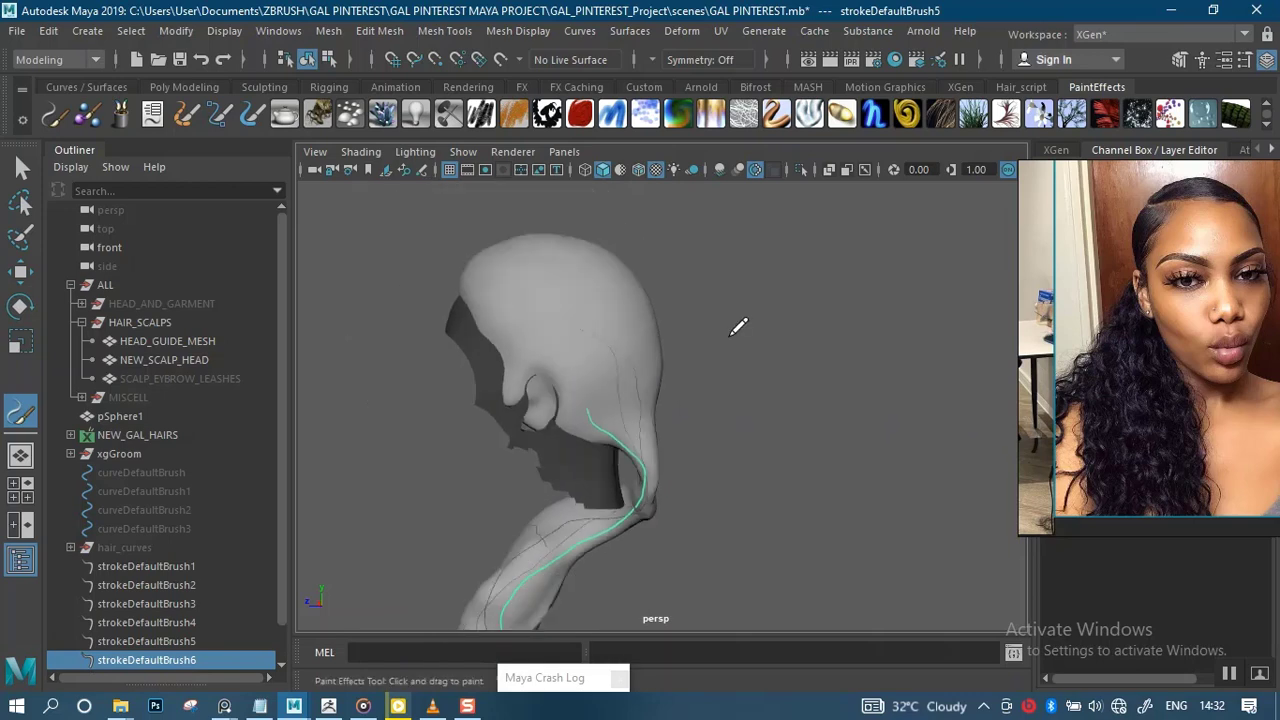
# Convert strokeDefaultBrush1 through strokeDefaultBrush6 to curves
pyautogui.keyDown('alt'); pyautogui.moveTo(731, 334); pyautogui.dragTo(586, 374); pyautogui.keyUp('alt')
pyautogui.keyDown('alt'); pyautogui.moveTo(590, 380); pyautogui.dragTo(737, 494, button='right'); pyautogui.keyUp('alt')
pyautogui.moveTo(737, 494)
pyautogui.keyDown('alt'); pyautogui.mouseDown()
pyautogui.moveTo(680, 357)
pyautogui.moveTo(722, 358)
pyautogui.mouseUp(); pyautogui.keyUp('alt')
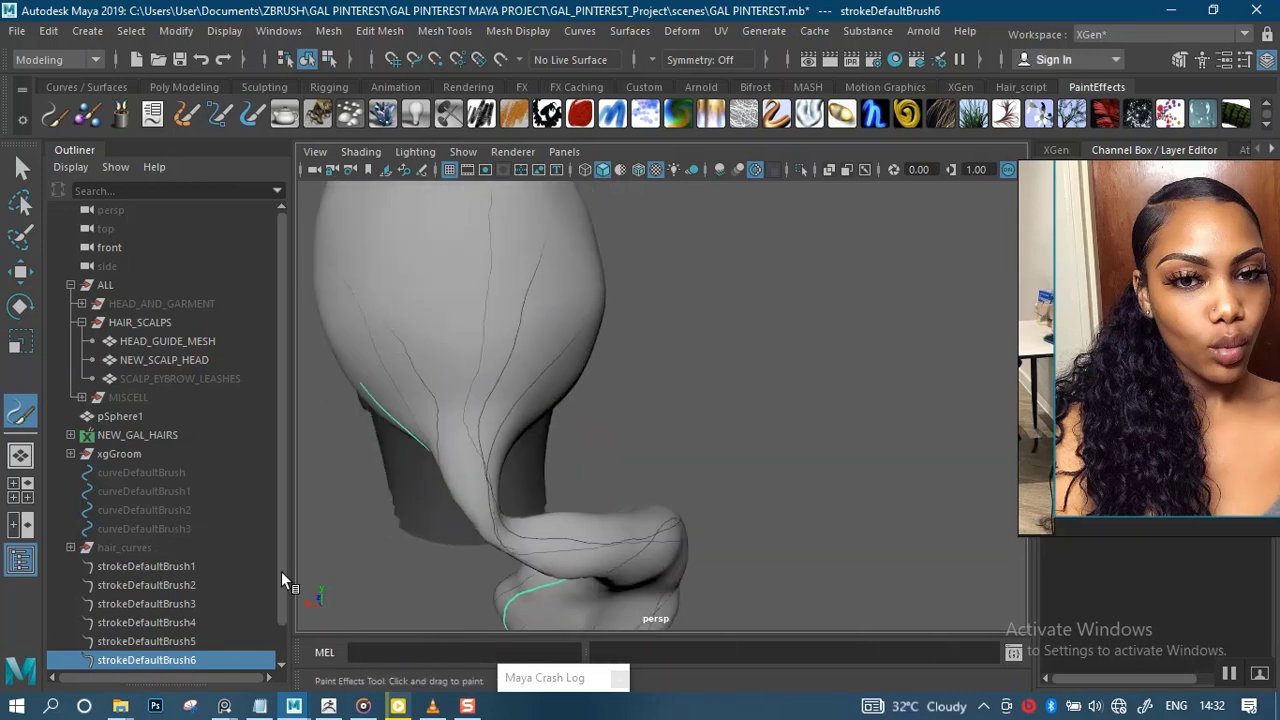
pyautogui.scroll(-1, 275, 610)
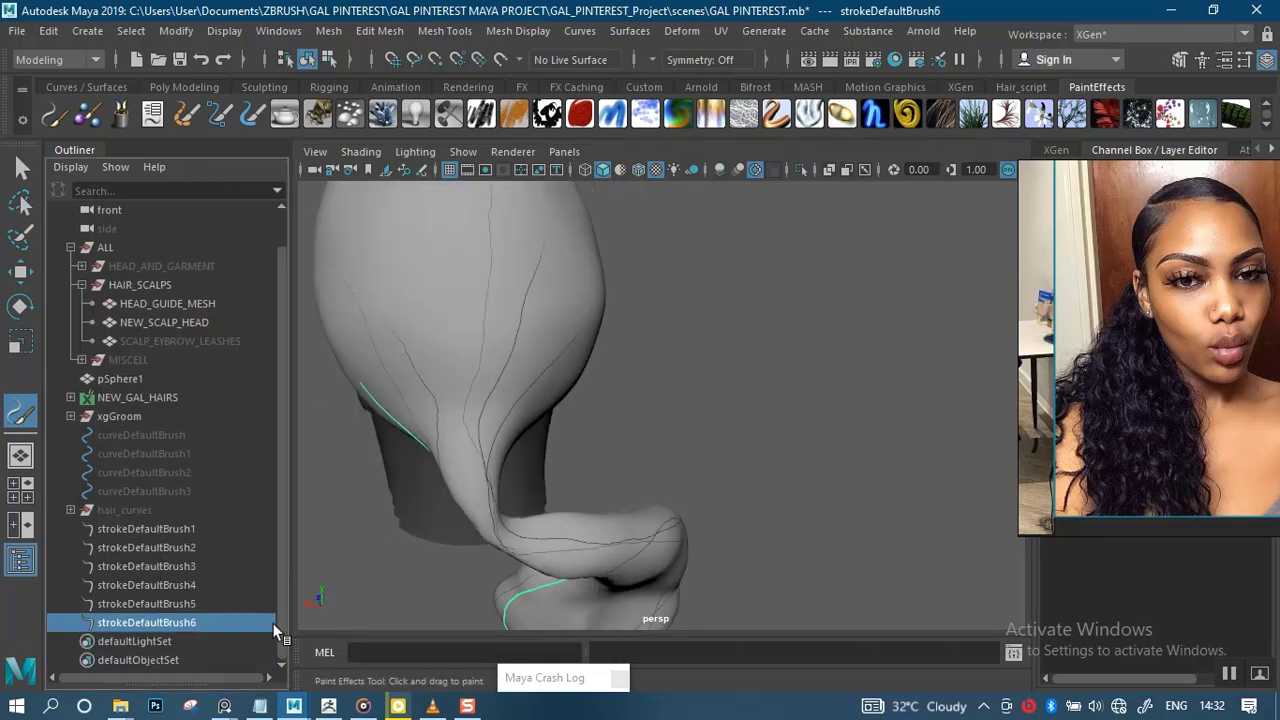
pyautogui.click(157, 527)
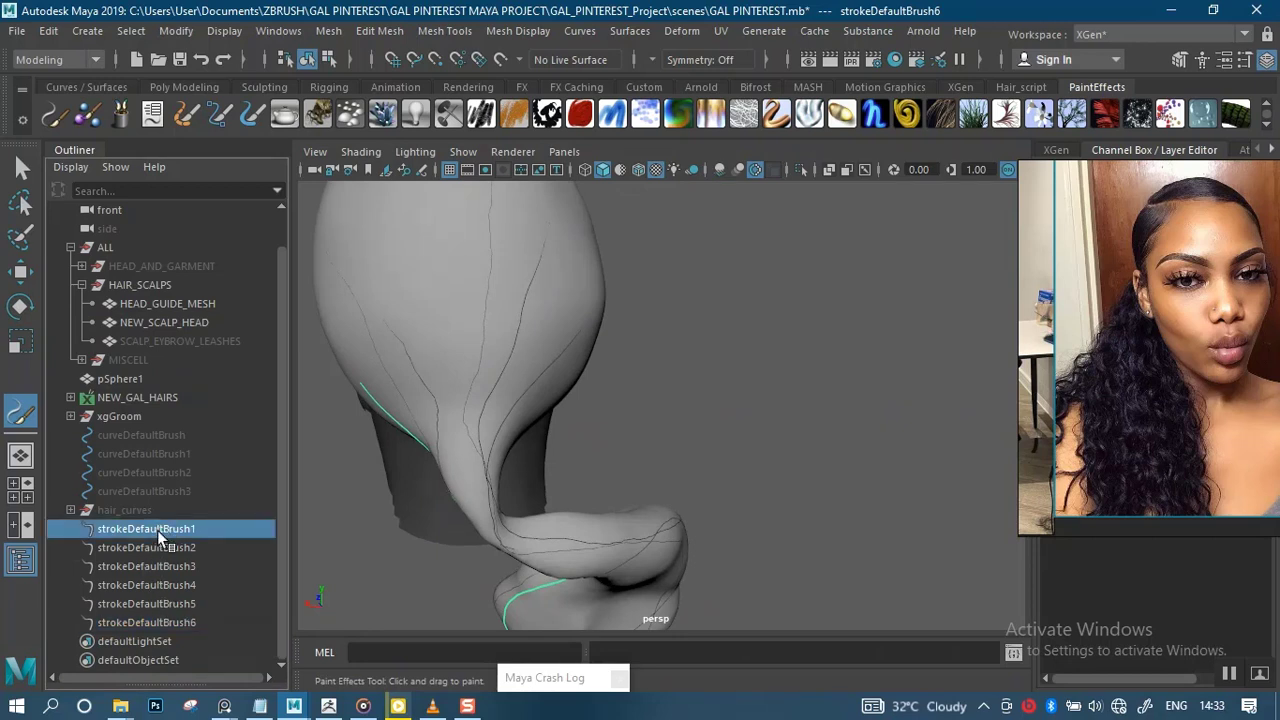
pyautogui.keyDown('shift'); pyautogui.click(149, 620); pyautogui.keyUp('shift')
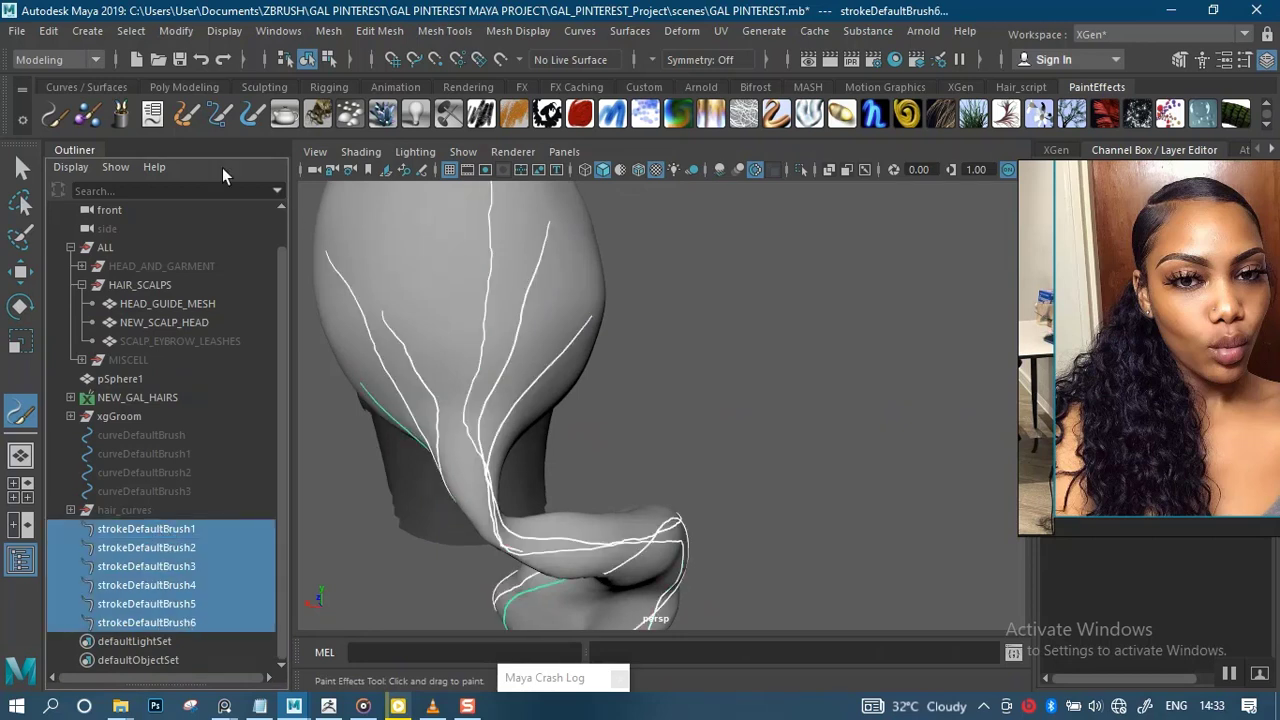
pyautogui.click(219, 112)
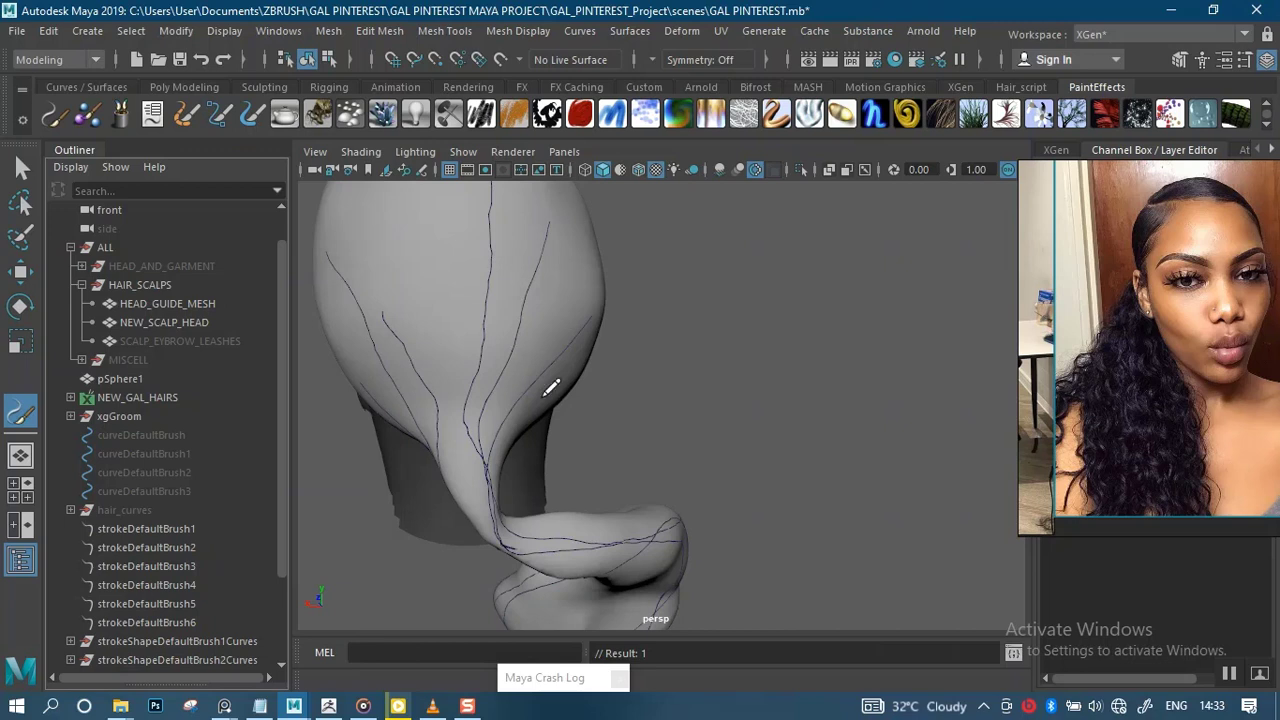
# Delete the six original strokes, strokeDefaultBrush1 through strokeDefaultBrush6, keeping their converted curve groups
pyautogui.moveTo(653, 434)
pyautogui.keyDown('alt'); pyautogui.mouseDown()
pyautogui.moveTo(617, 400)
pyautogui.moveTo(380, 320)
pyautogui.mouseUp(); pyautogui.keyUp('alt')
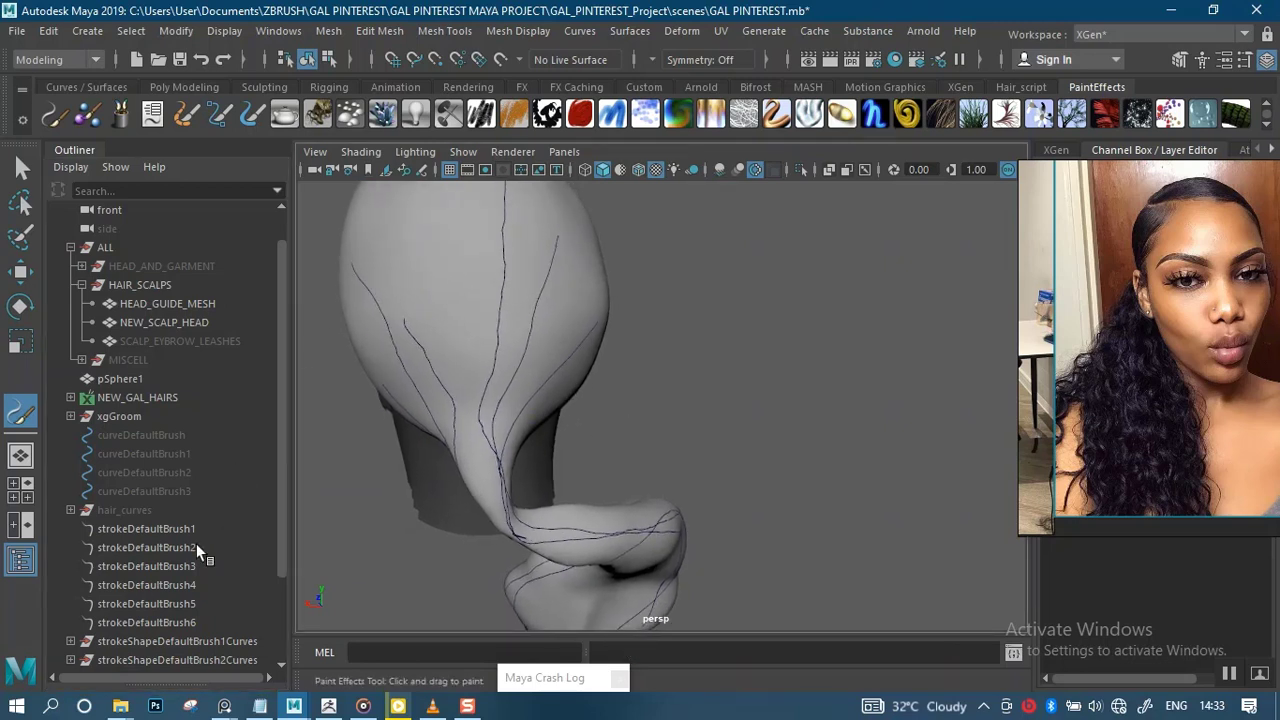
pyautogui.click(146, 529)
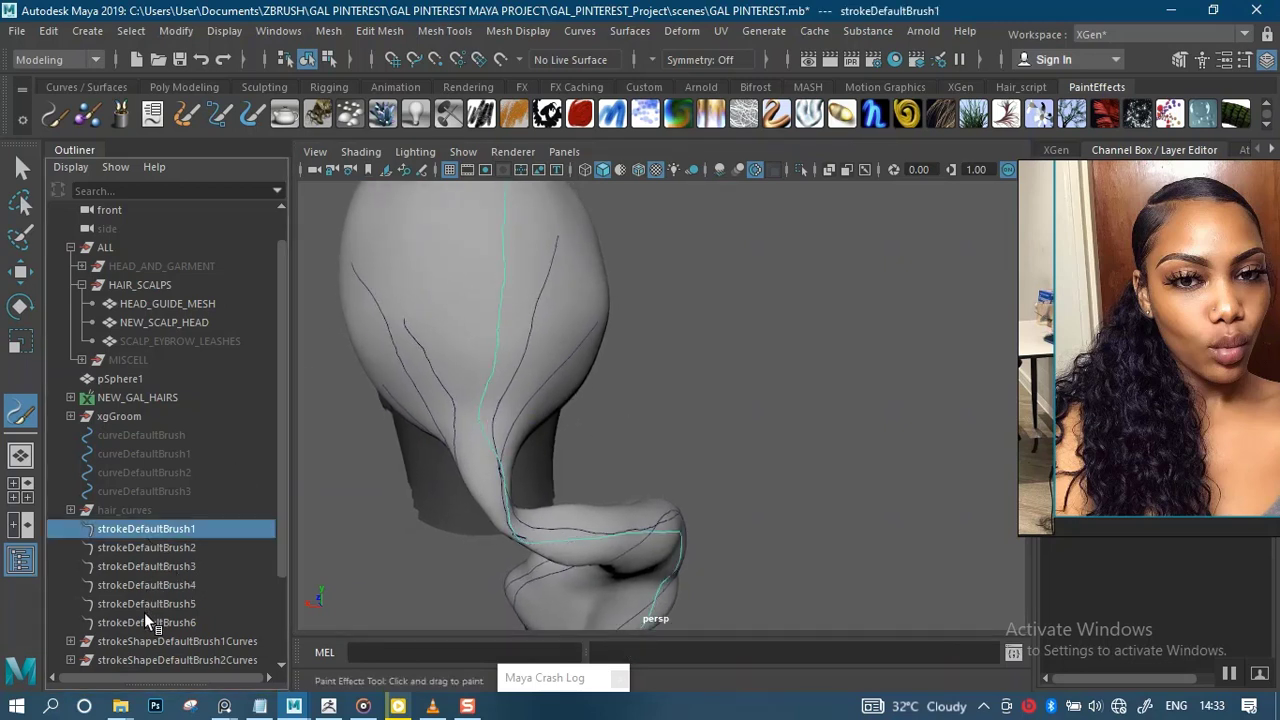
pyautogui.keyDown('shift'); pyautogui.click(144, 620); pyautogui.keyUp('shift')
pyautogui.press('Delete')
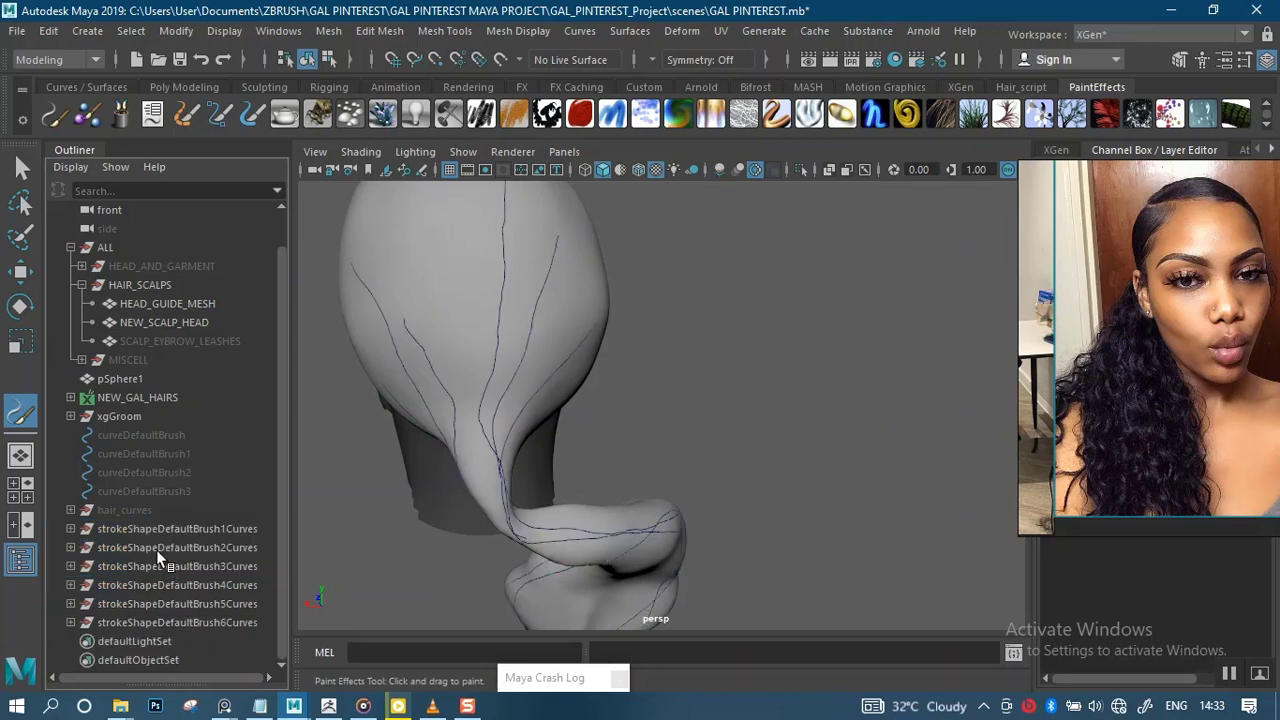
# Select only the six converted curves, leaving out the head meshes, and smooth them with a smooth factor of 10
pyautogui.press('q')
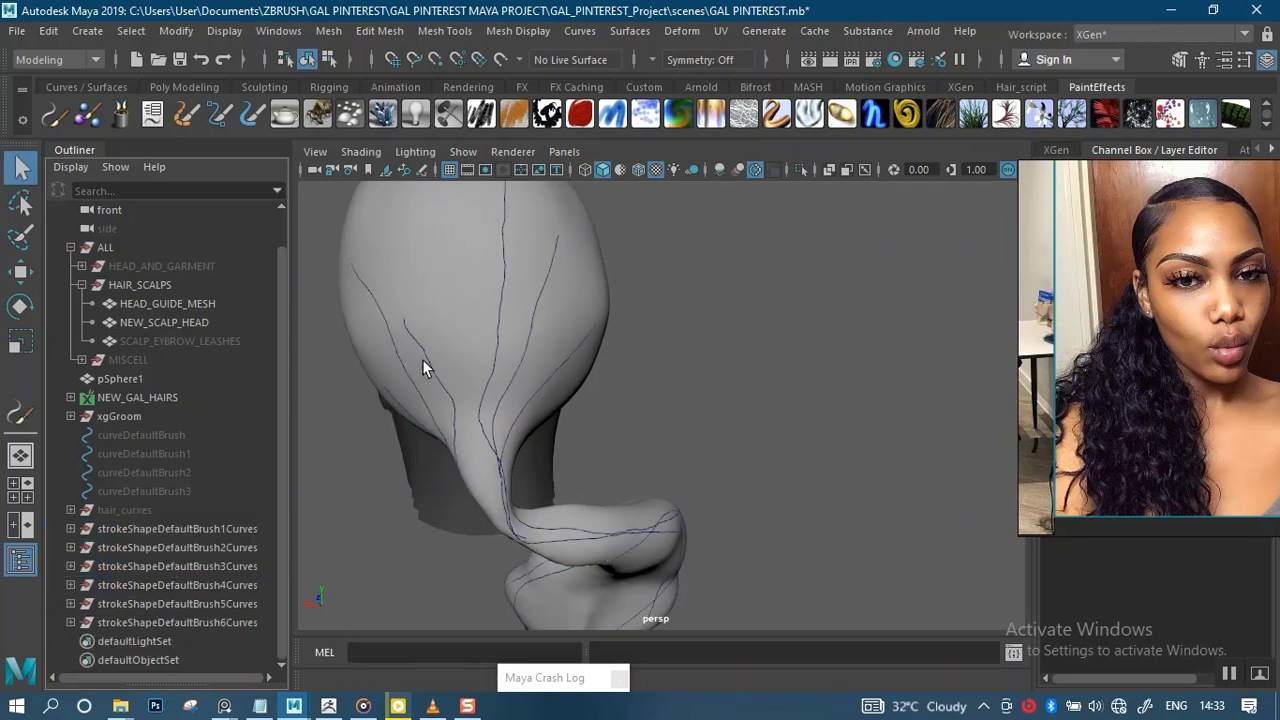
pyautogui.keyDown('alt'); pyautogui.moveTo(422, 366); pyautogui.dragTo(609, 363); pyautogui.keyUp('alt')
pyautogui.moveTo(709, 378); pyautogui.dragTo(429, 605)
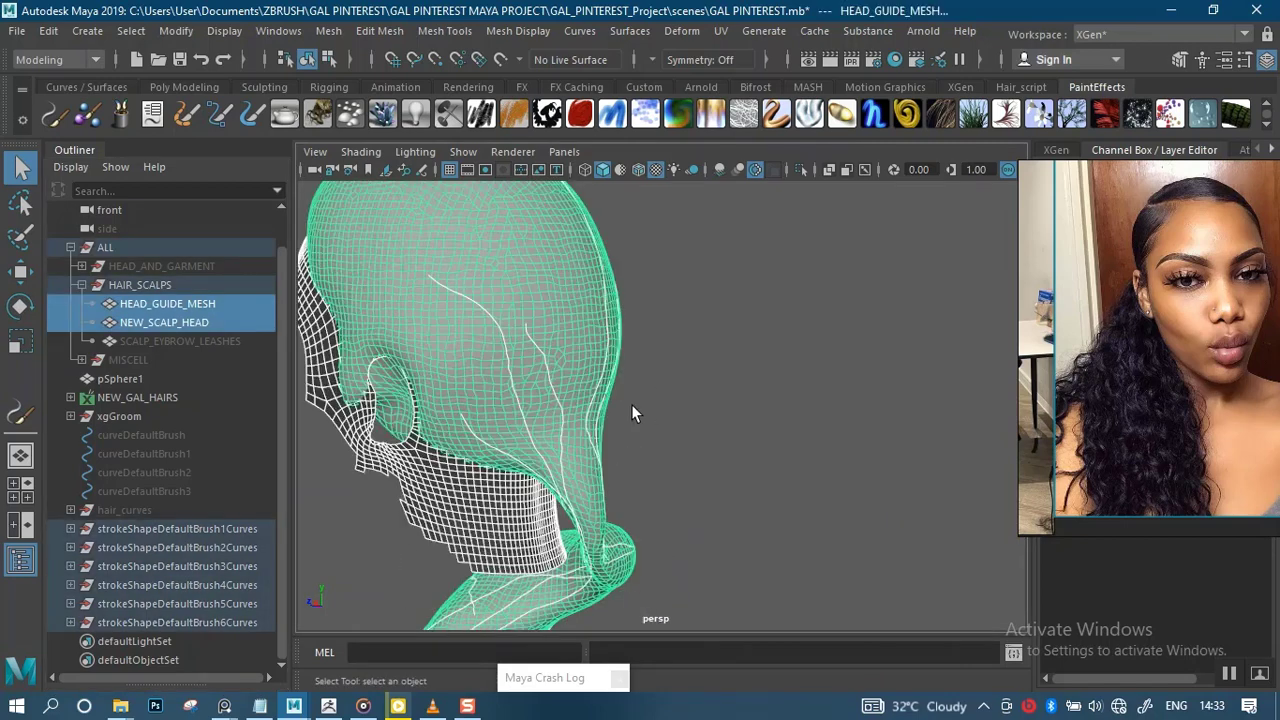
pyautogui.keyDown('ctrl'); pyautogui.moveTo(436, 297); pyautogui.dragTo(425, 354); pyautogui.keyUp('ctrl')
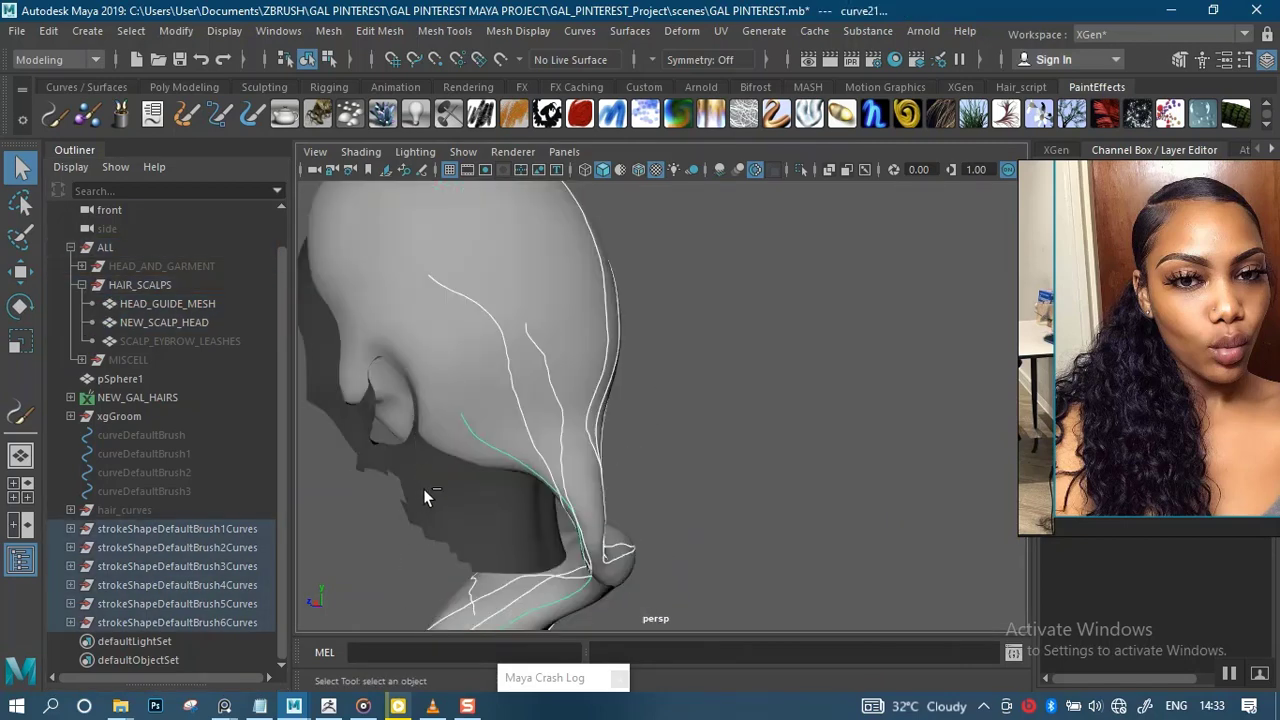
pyautogui.scroll(-5, 686, 357)
pyautogui.keyDown('alt'); pyautogui.moveTo(666, 304); pyautogui.dragTo(671, 249, button='middle'); pyautogui.keyUp('alt')
pyautogui.keyDown('alt'); pyautogui.moveTo(671, 249); pyautogui.dragTo(514, 406); pyautogui.keyUp('alt')
pyautogui.keyDown('alt'); pyautogui.moveTo(514, 406); pyautogui.dragTo(613, 446, button='right'); pyautogui.keyUp('alt')
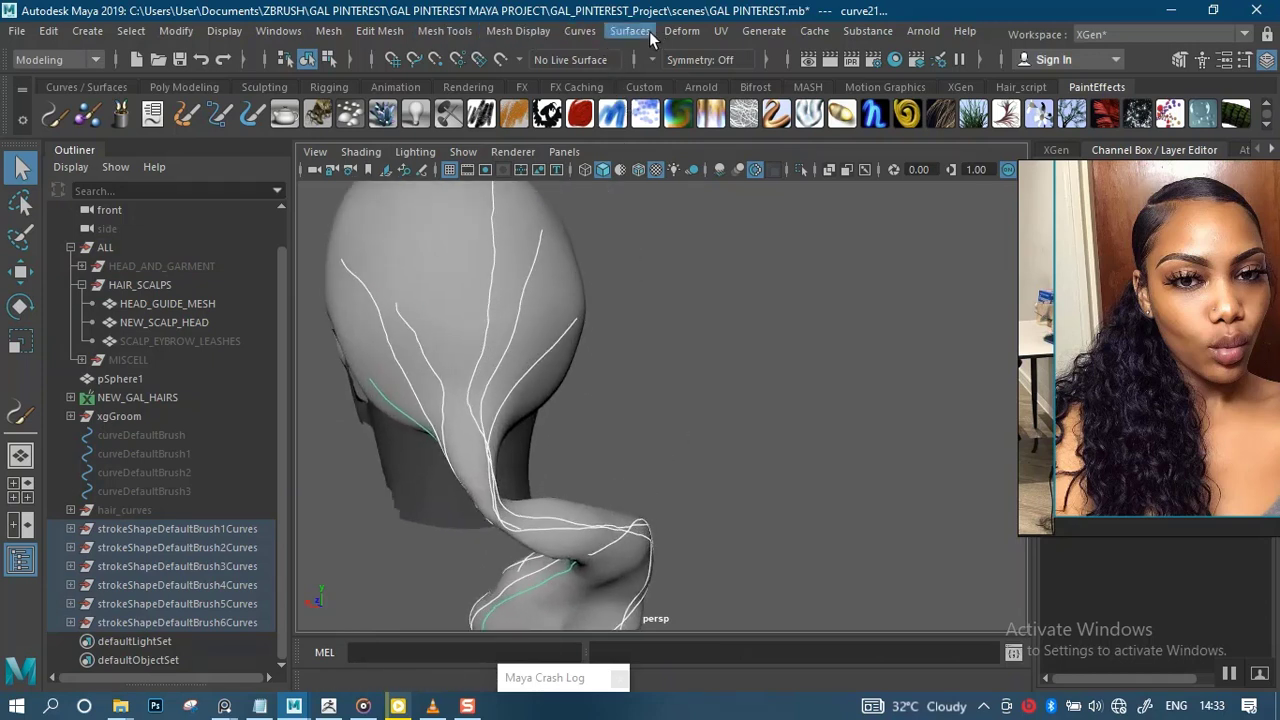
pyautogui.click(580, 30)
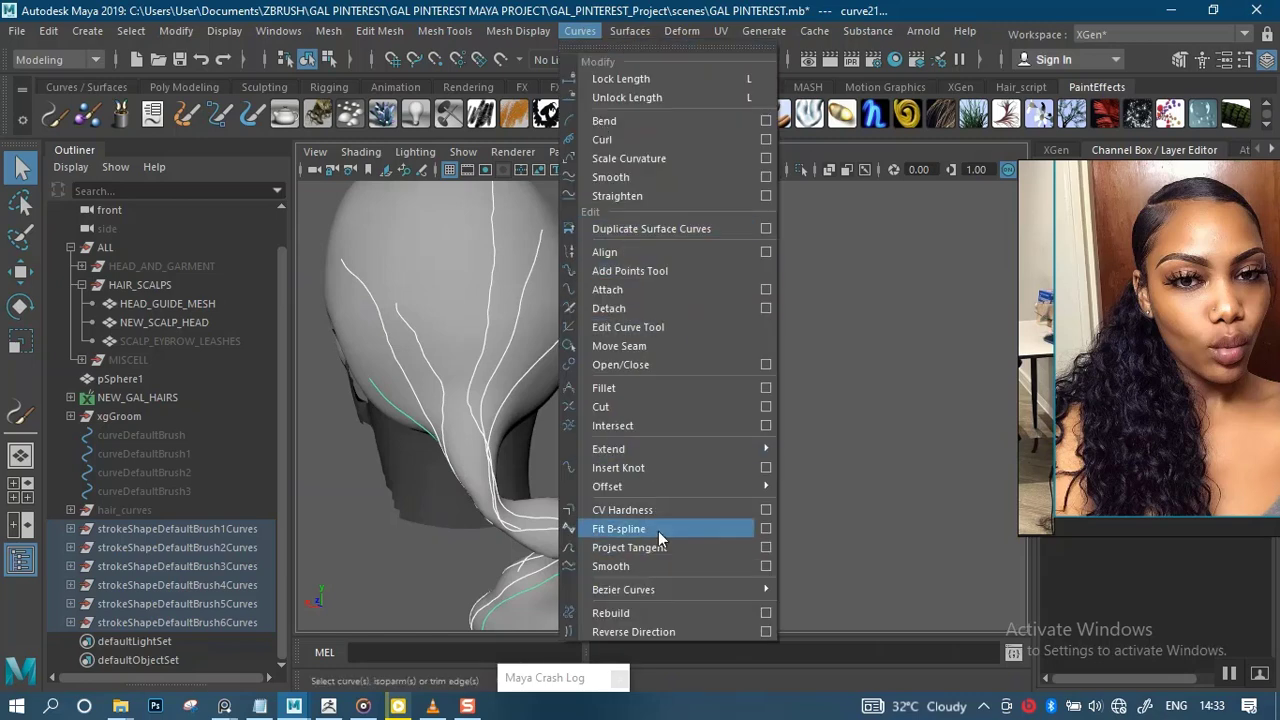
pyautogui.click(765, 177)
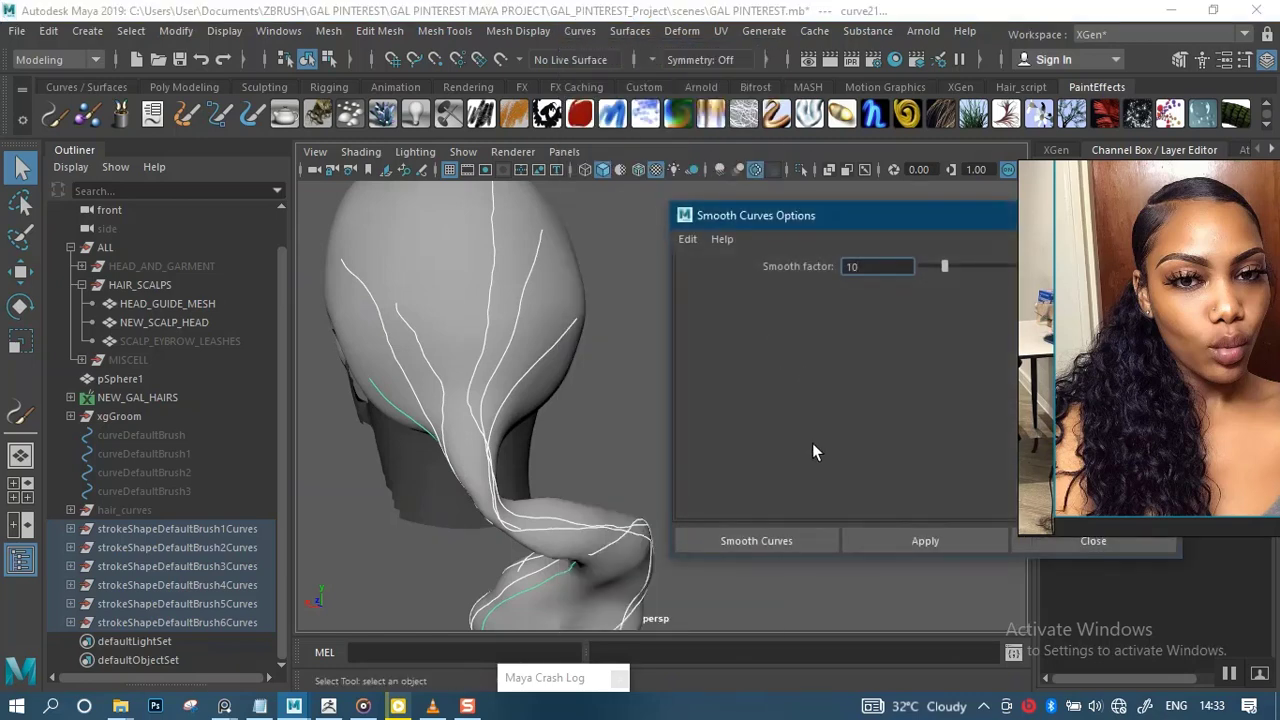
pyautogui.click(754, 540)
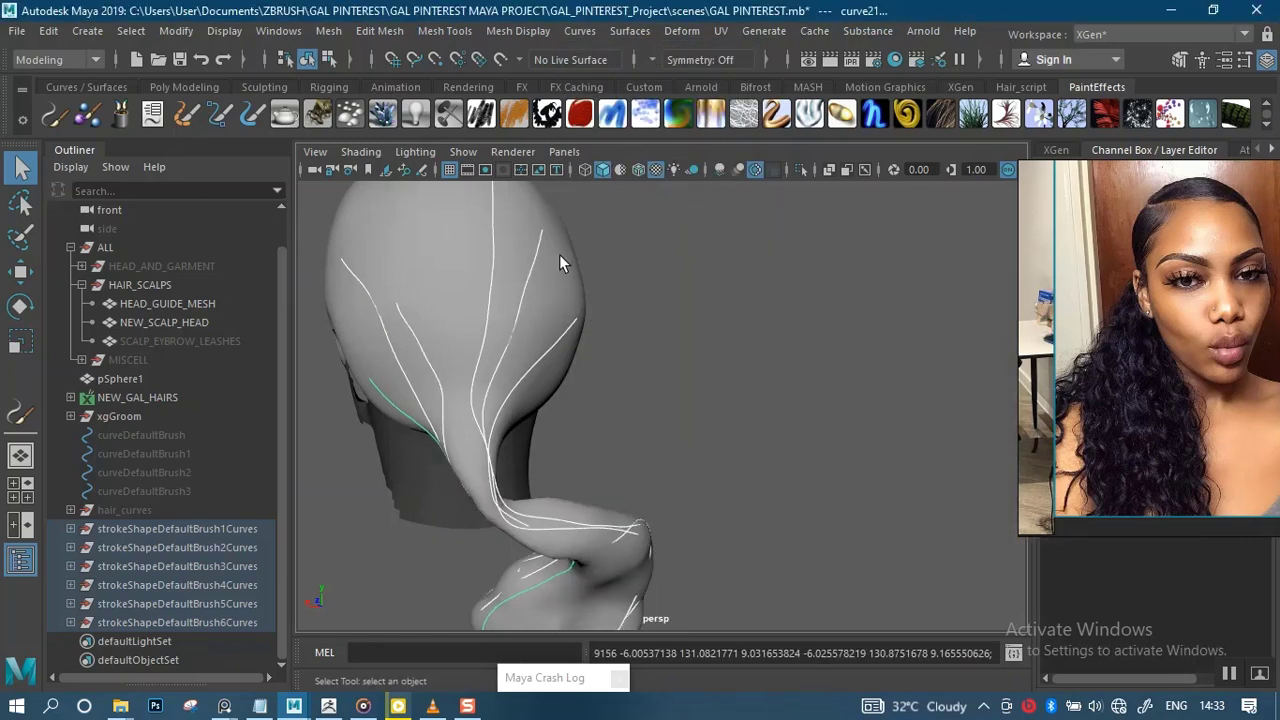
# Rebuild the six selected curves as Uniform with 12 spans, parameter range 0 to 1 and Ends kept
pyautogui.click(578, 30)
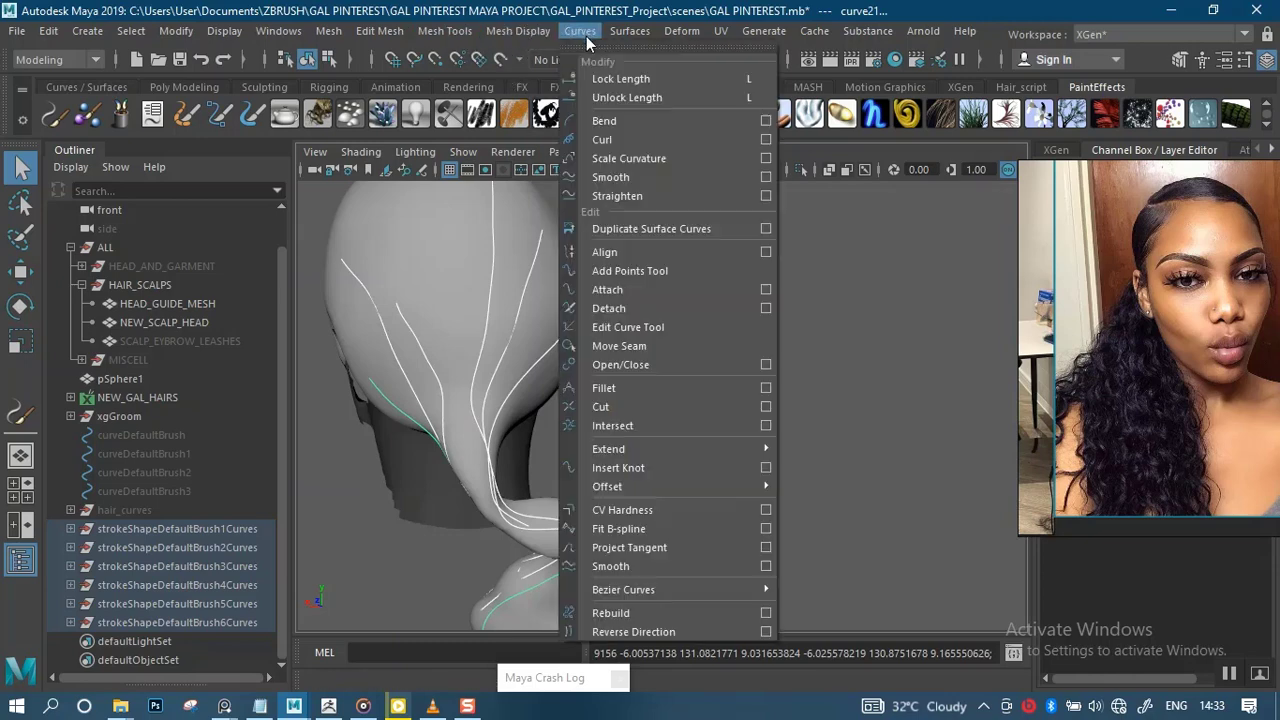
pyautogui.click(765, 613)
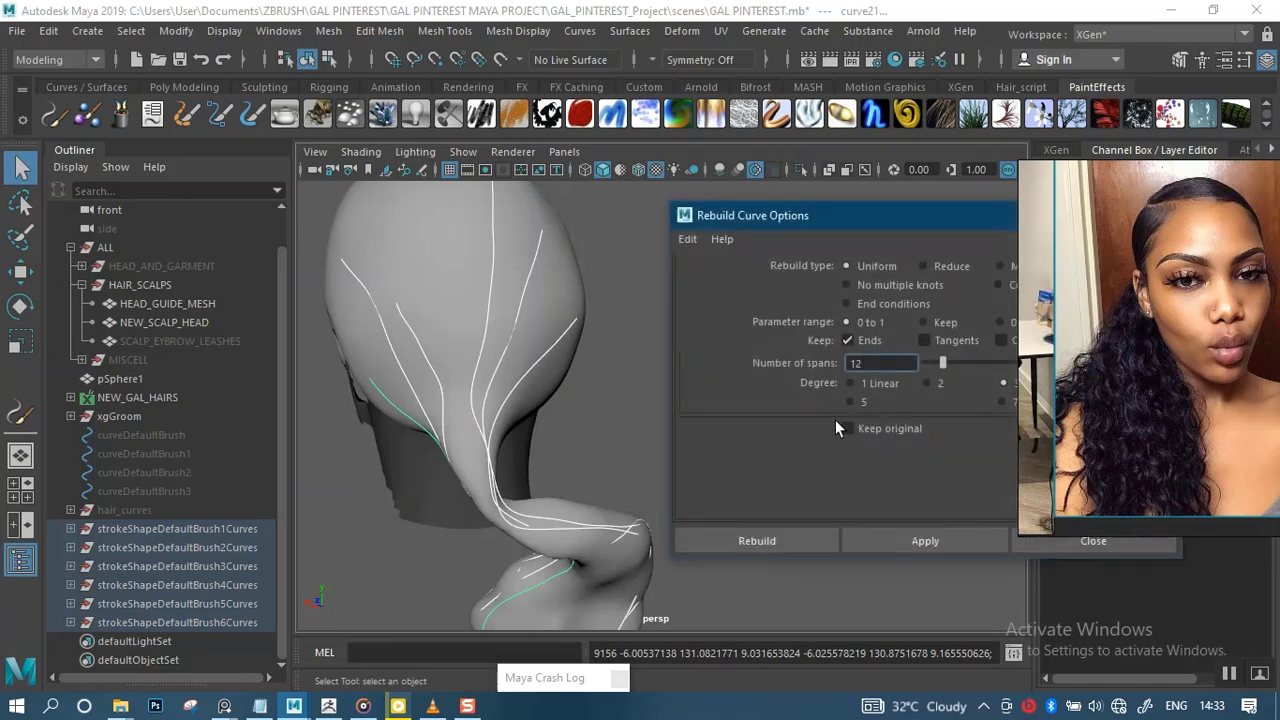
pyautogui.click(768, 538)
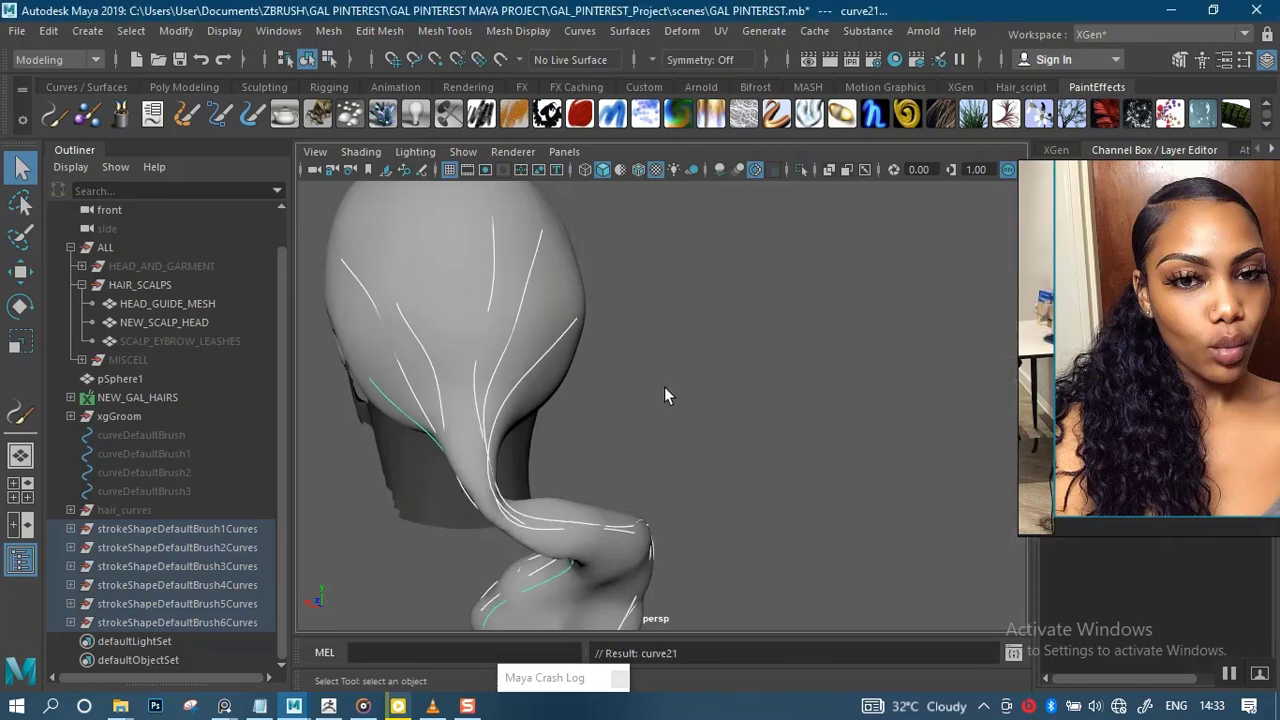
# Check the rebuilt curves around the ponytail bend and hide HEAD_GUIDE_MESH
pyautogui.keyDown('alt'); pyautogui.moveTo(713, 451); pyautogui.dragTo(784, 312); pyautogui.keyUp('alt')
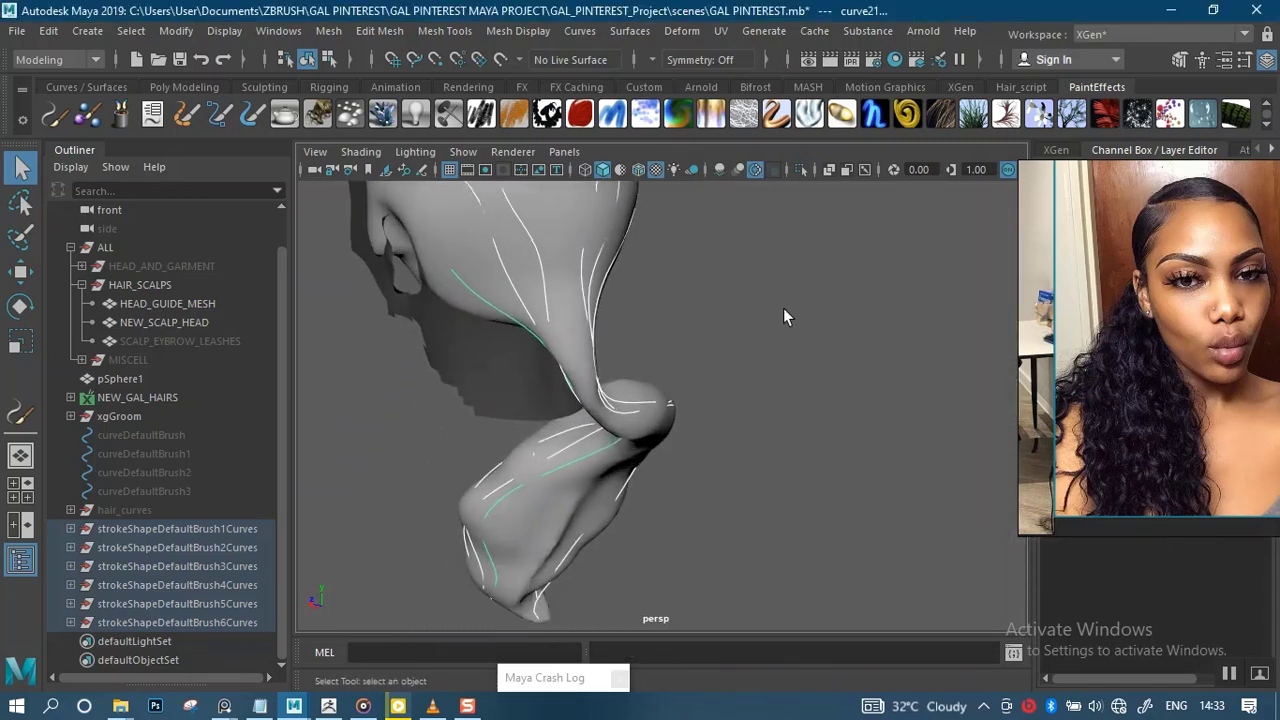
pyautogui.keyDown('alt'); pyautogui.moveTo(756, 386); pyautogui.dragTo(697, 462, button='right'); pyautogui.keyUp('alt')
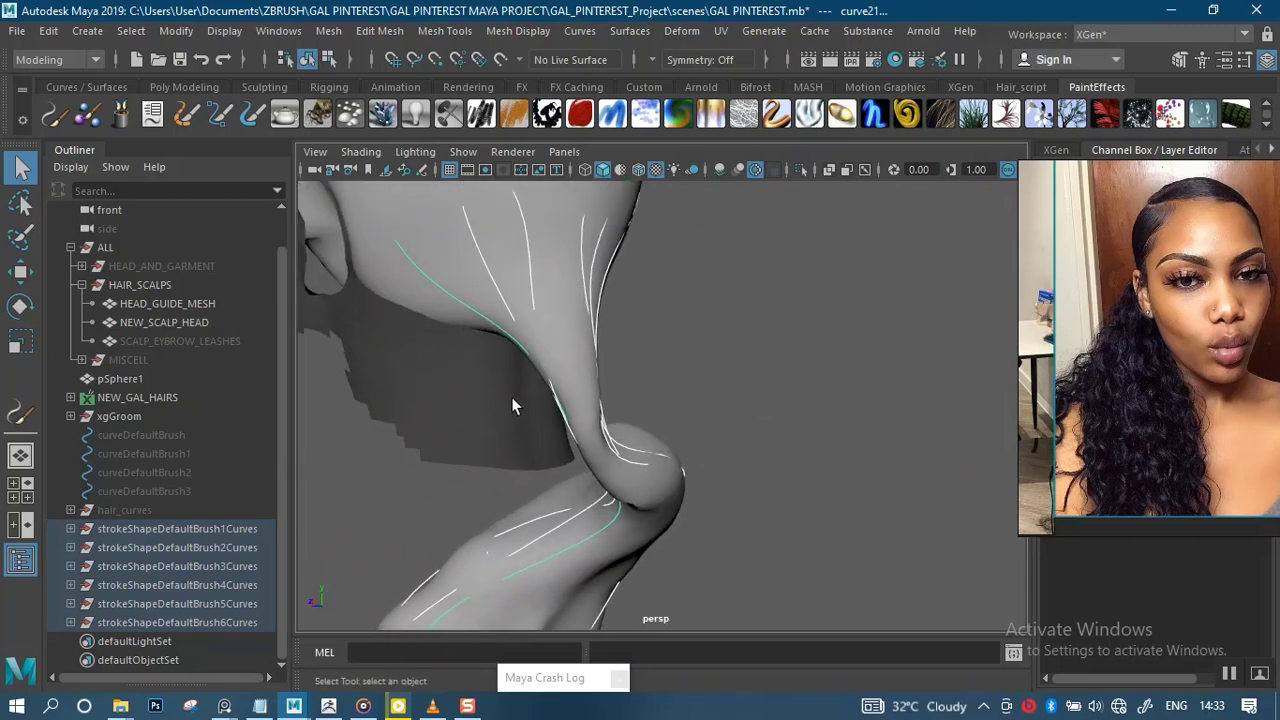
pyautogui.keyDown('alt'); pyautogui.moveTo(684, 397); pyautogui.dragTo(608, 372); pyautogui.keyUp('alt')
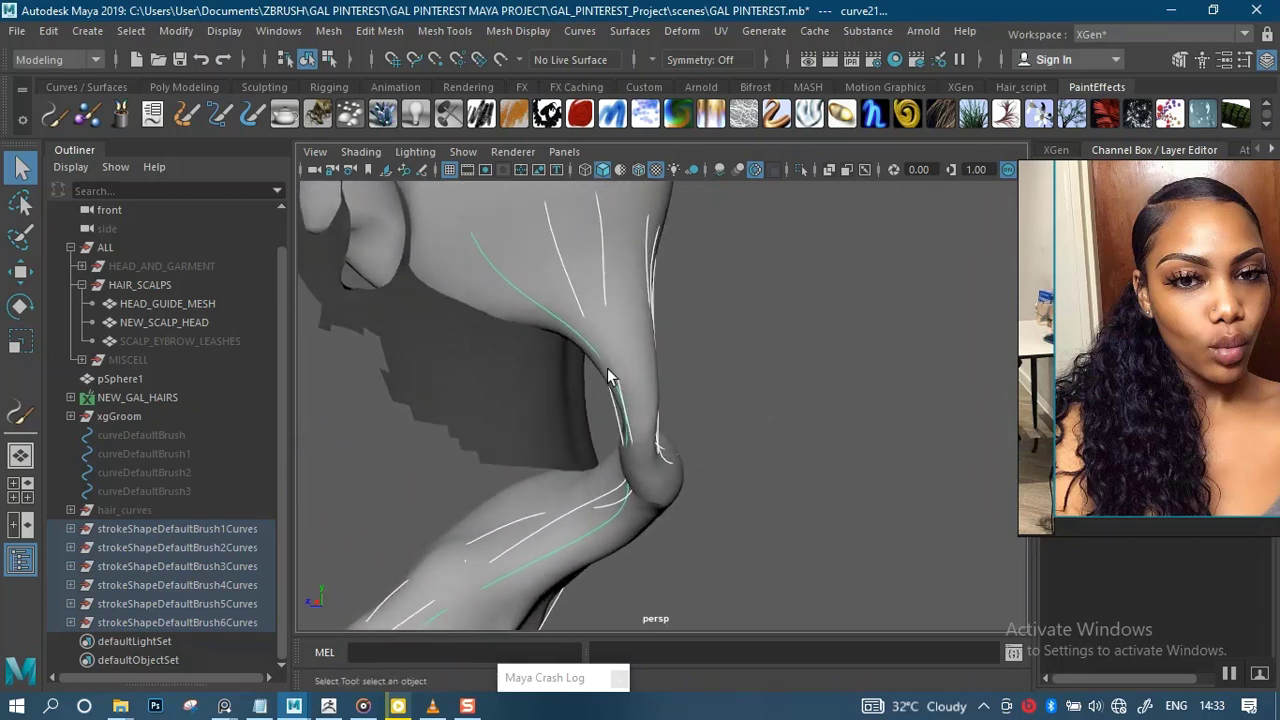
pyautogui.click(480, 283)
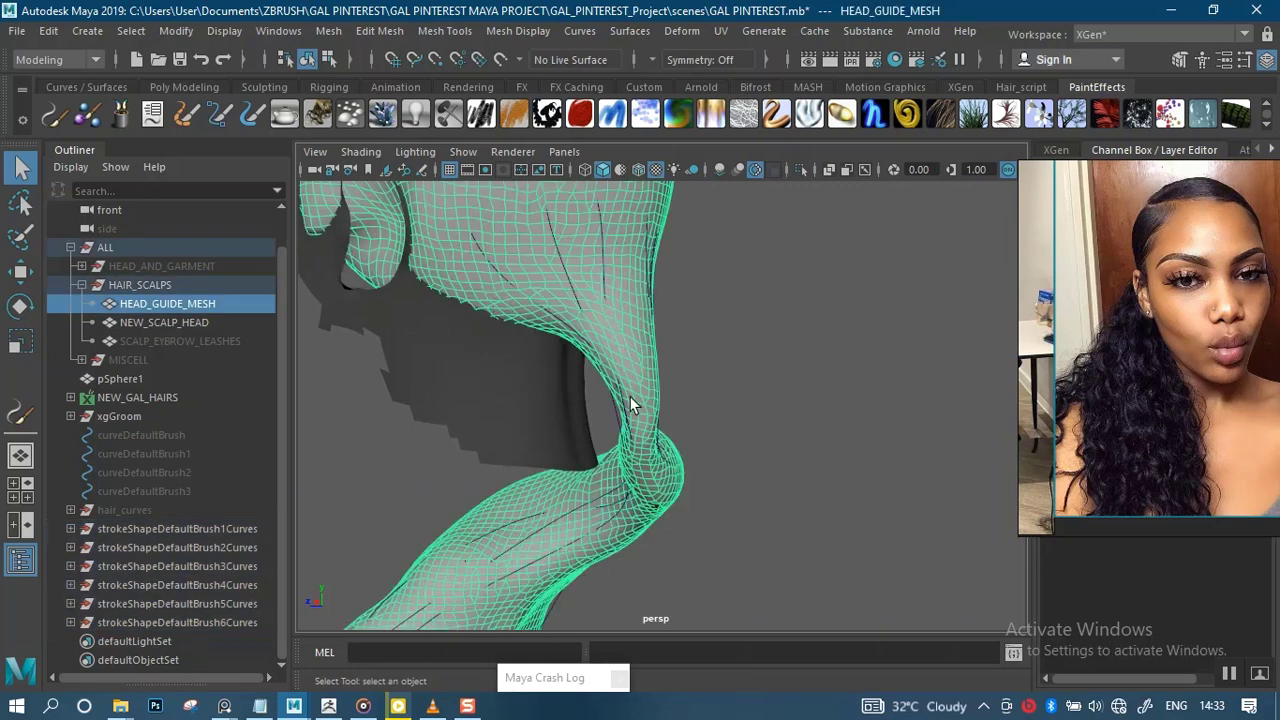
pyautogui.hotkey('ctrl', 'h')
# Select the six rebuilt curves and unparent them from their stroke curve groups
pyautogui.keyDown('alt'); pyautogui.moveTo(764, 374); pyautogui.dragTo(354, 503); pyautogui.keyUp('alt')
pyautogui.moveTo(588, 508)
pyautogui.keyDown('alt'); pyautogui.mouseDown()
pyautogui.moveTo(749, 497)
pyautogui.moveTo(723, 386)
pyautogui.moveTo(723, 457)
pyautogui.moveTo(590, 434)
pyautogui.moveTo(742, 537)
pyautogui.mouseUp(); pyautogui.keyUp('alt')
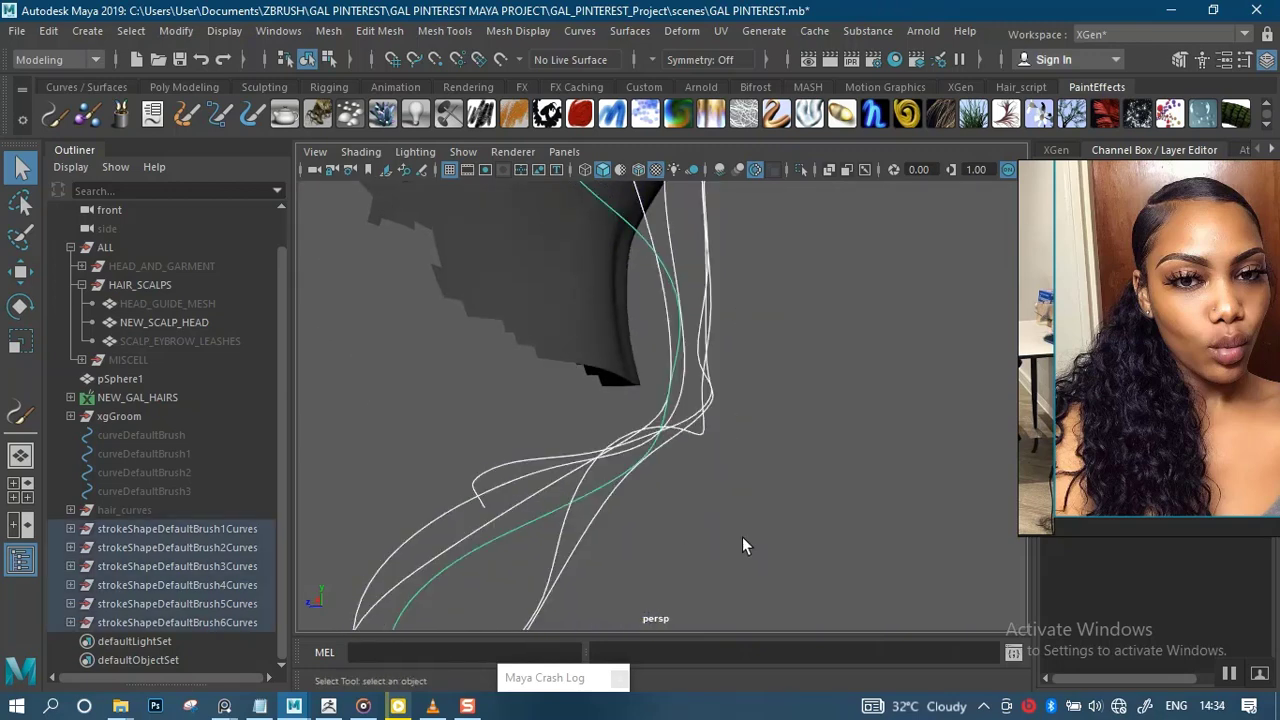
pyautogui.hotkey('shift', 'p')
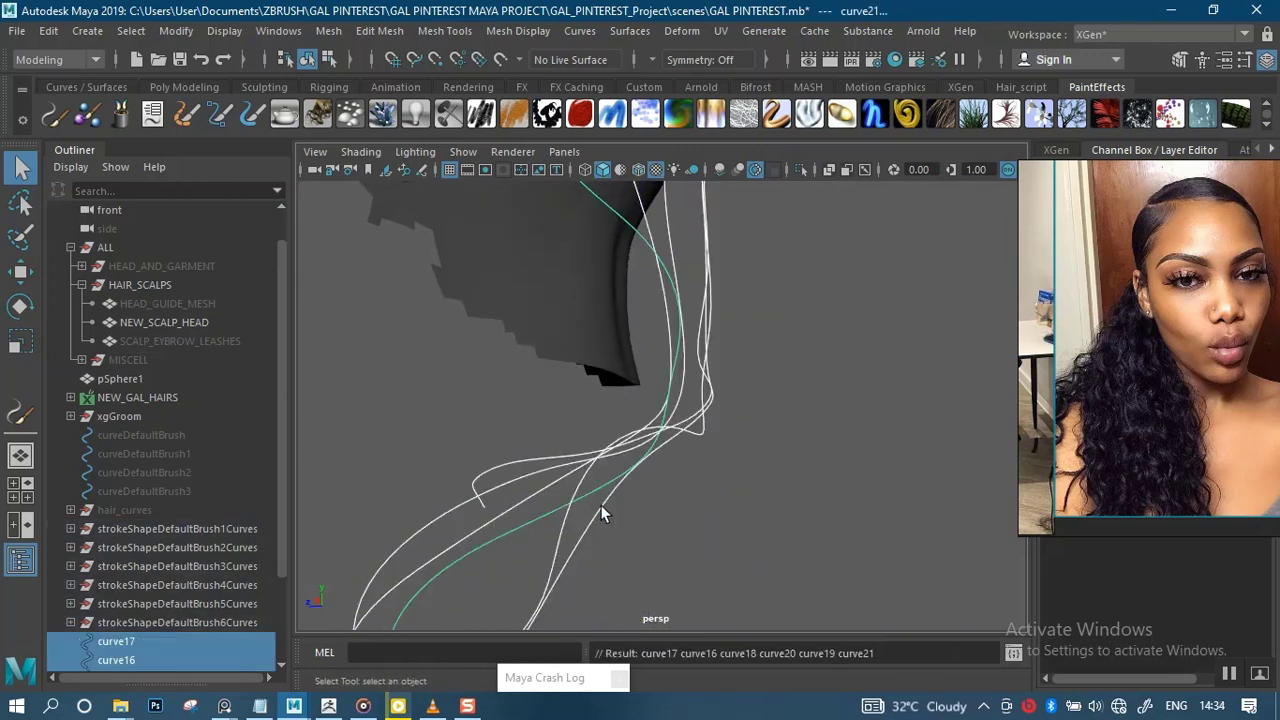
pyautogui.click(492, 523)
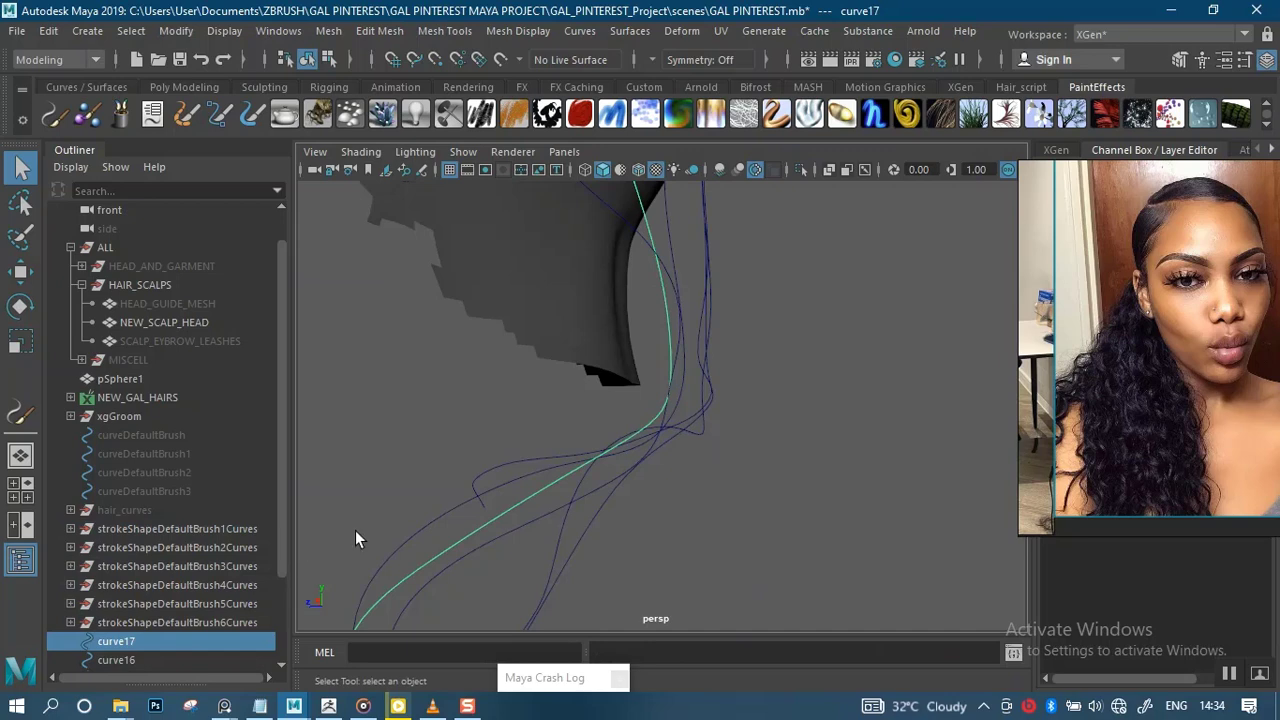
# Delete the six leftover stroke curve groups, strokeShapeDefaultBrush1Curves through strokeShapeDefaultBrush6Curves
pyautogui.click(202, 528)
pyautogui.keyDown('shift'); pyautogui.click(195, 622); pyautogui.keyUp('shift')
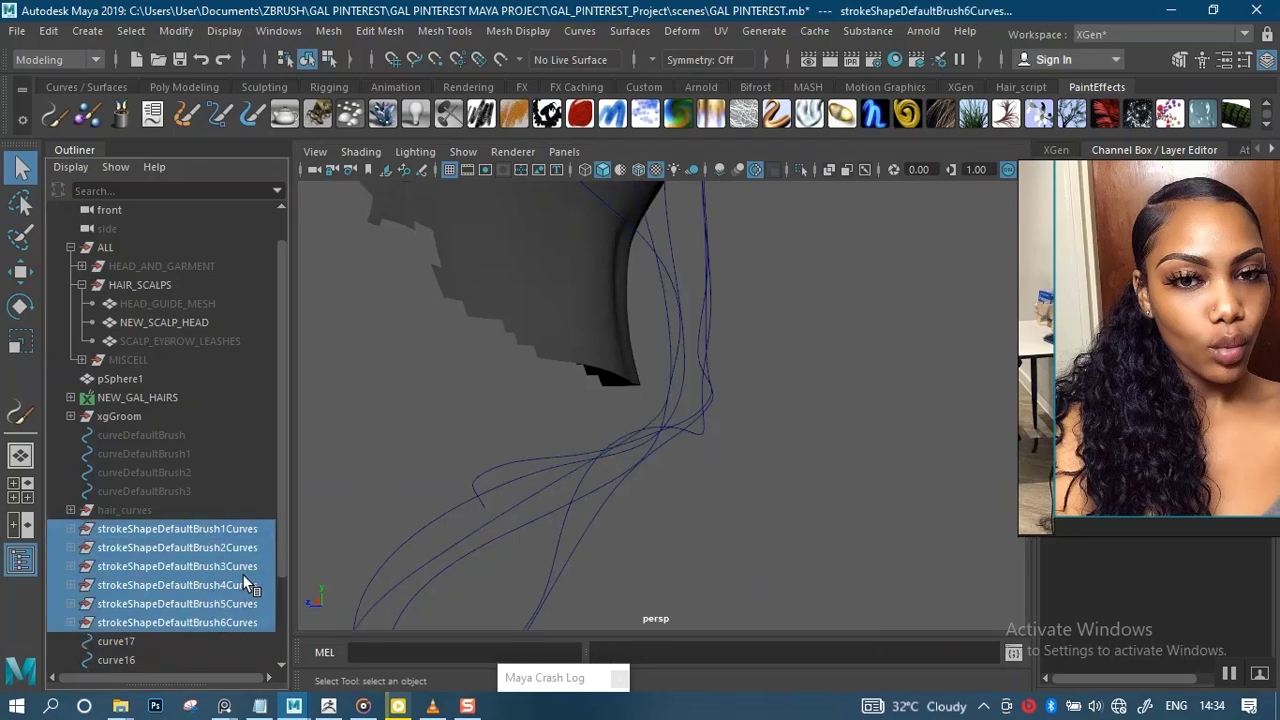
pyautogui.press('Delete')
# Examine from all sides how the roots of the six curves sit against NEW_SCALP_HEAD
pyautogui.moveTo(463, 446)
pyautogui.mouseDown()
pyautogui.moveTo(486, 471)
pyautogui.moveTo(756, 521)
pyautogui.moveTo(764, 349)
pyautogui.moveTo(793, 432)
pyautogui.moveTo(662, 482)
pyautogui.moveTo(430, 459)
pyautogui.moveTo(586, 467)
pyautogui.mouseUp()
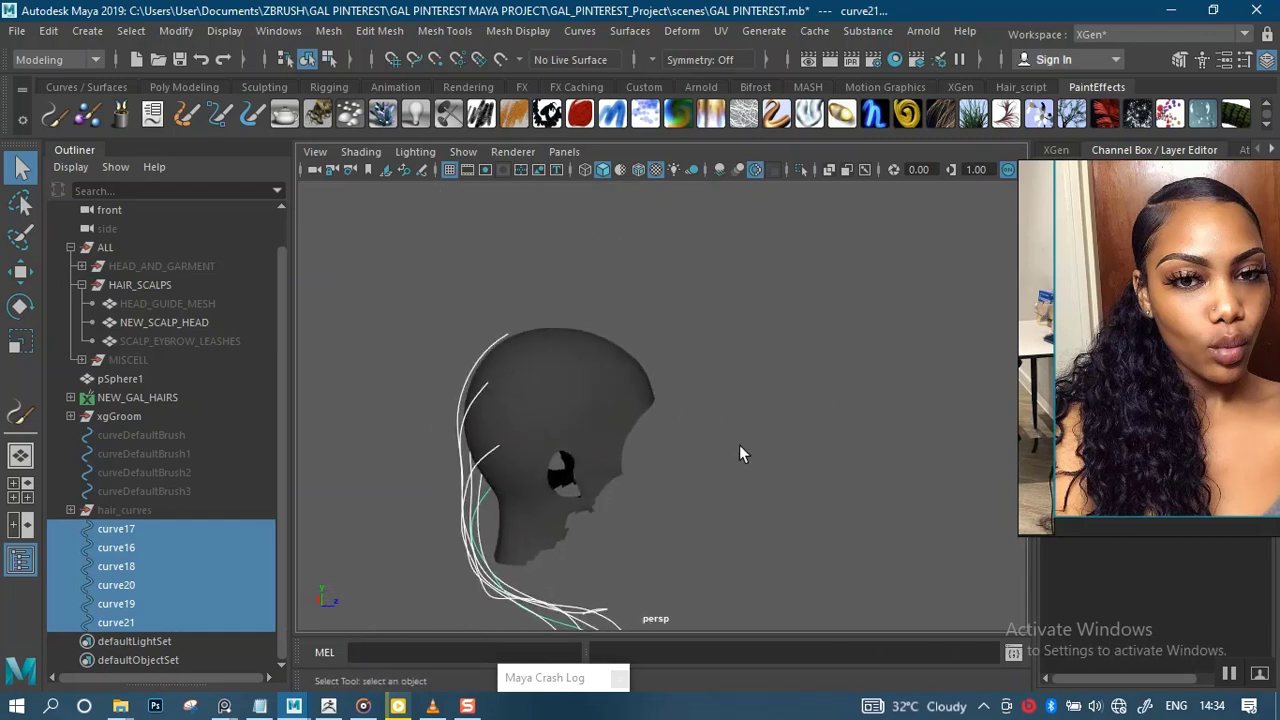
pyautogui.keyDown('alt'); pyautogui.moveTo(739, 445); pyautogui.dragTo(761, 637, button='right'); pyautogui.keyUp('alt')
pyautogui.keyDown('alt'); pyautogui.moveTo(761, 637); pyautogui.dragTo(763, 477); pyautogui.keyUp('alt')
pyautogui.keyDown('alt'); pyautogui.moveTo(763, 477); pyautogui.dragTo(820, 420, button='middle'); pyautogui.keyUp('alt')
pyautogui.keyDown('alt'); pyautogui.moveTo(820, 420); pyautogui.dragTo(703, 391); pyautogui.keyUp('alt')
pyautogui.keyDown('alt'); pyautogui.moveTo(703, 391); pyautogui.dragTo(758, 346, button='middle'); pyautogui.keyUp('alt')
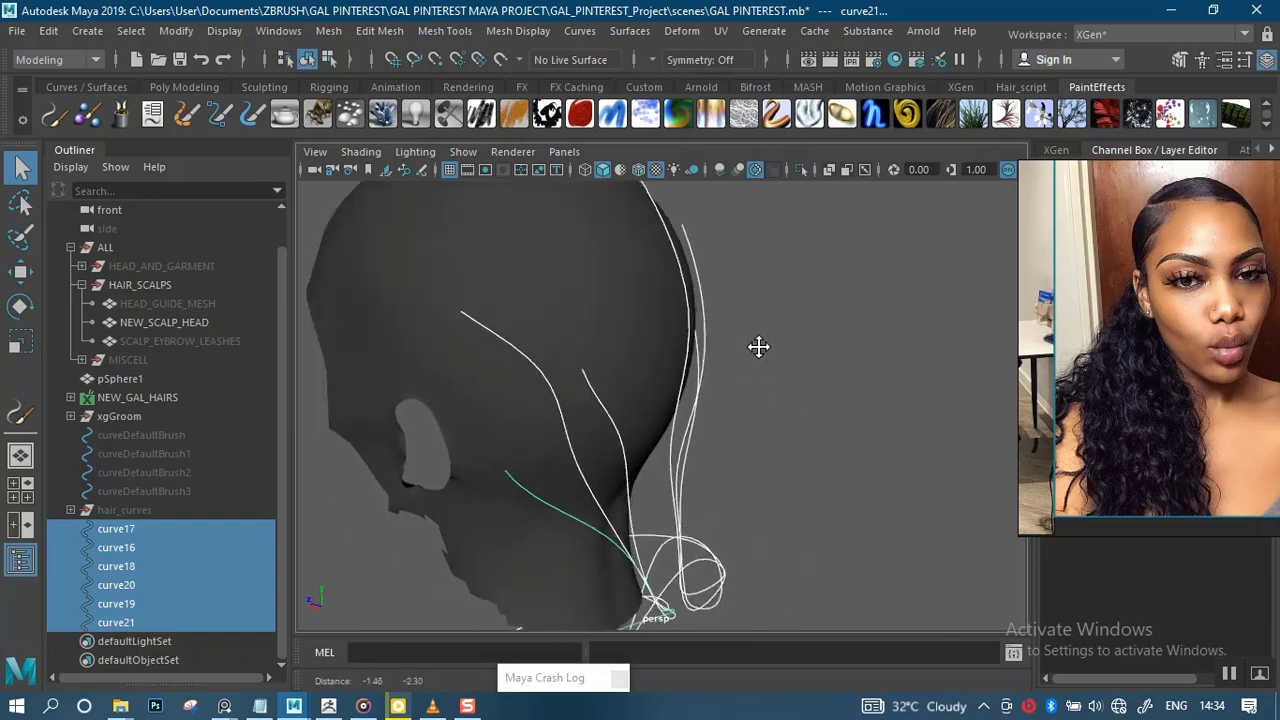
pyautogui.keyDown('alt'); pyautogui.moveTo(758, 346); pyautogui.dragTo(590, 378); pyautogui.keyUp('alt')
pyautogui.keyDown('alt'); pyautogui.moveTo(656, 331); pyautogui.dragTo(637, 434, button='middle'); pyautogui.keyUp('alt')
pyautogui.scroll(3, 637, 434)
pyautogui.keyDown('alt'); pyautogui.moveTo(637, 434); pyautogui.dragTo(563, 443); pyautogui.keyUp('alt')
pyautogui.moveTo(550, 400); pyautogui.dragTo(564, 449)
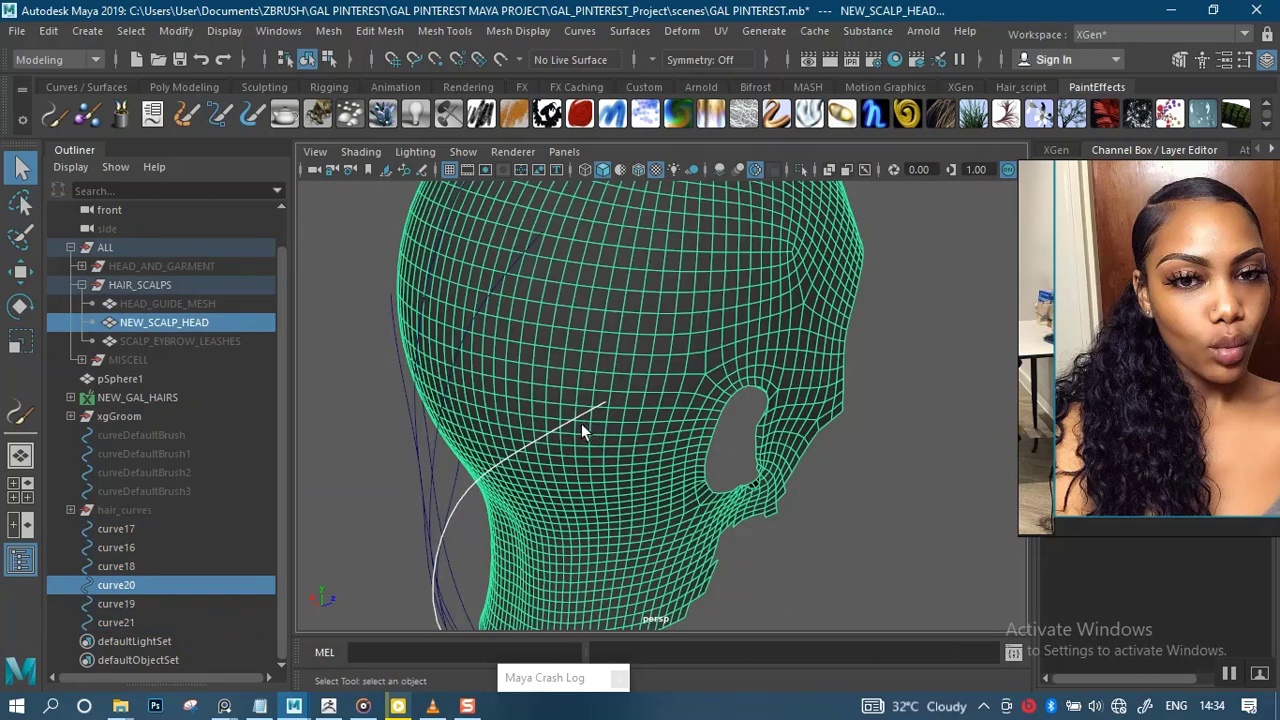
pyautogui.keyDown('alt'); pyautogui.moveTo(458, 495); pyautogui.dragTo(270, 500); pyautogui.keyUp('alt')
# Show the control vertices of curve17 and move its root vertex onto the scalp surface
pyautogui.click(150, 529)
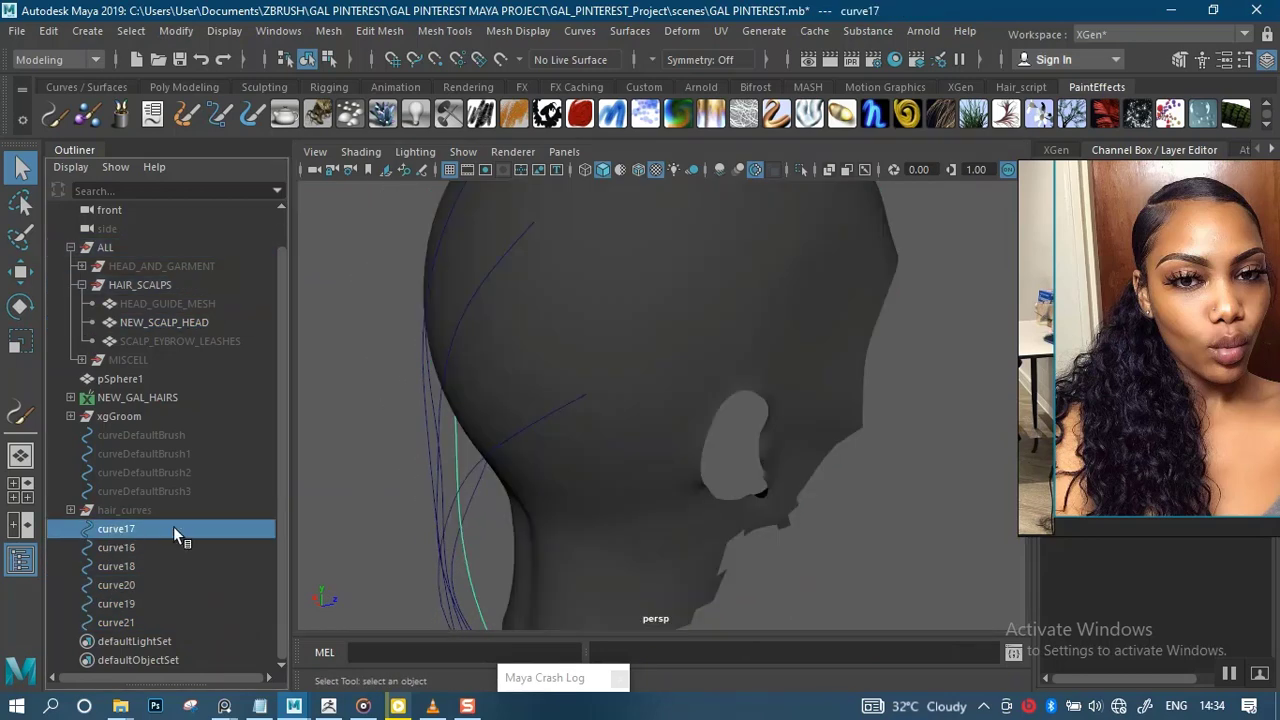
pyautogui.keyDown('alt'); pyautogui.moveTo(543, 441); pyautogui.dragTo(591, 441); pyautogui.keyUp('alt')
pyautogui.moveTo(666, 477); pyautogui.dragTo(580, 275, button='right')
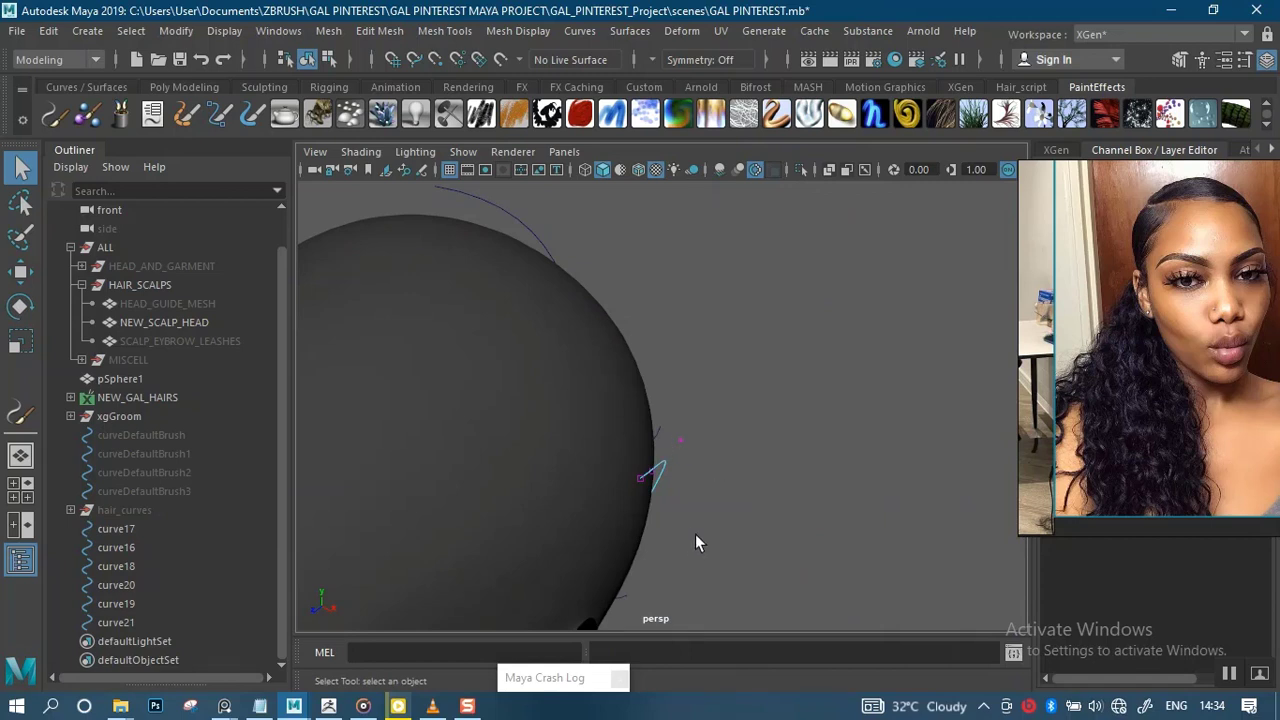
pyautogui.keyDown('alt'); pyautogui.moveTo(697, 541); pyautogui.dragTo(711, 440); pyautogui.keyUp('alt')
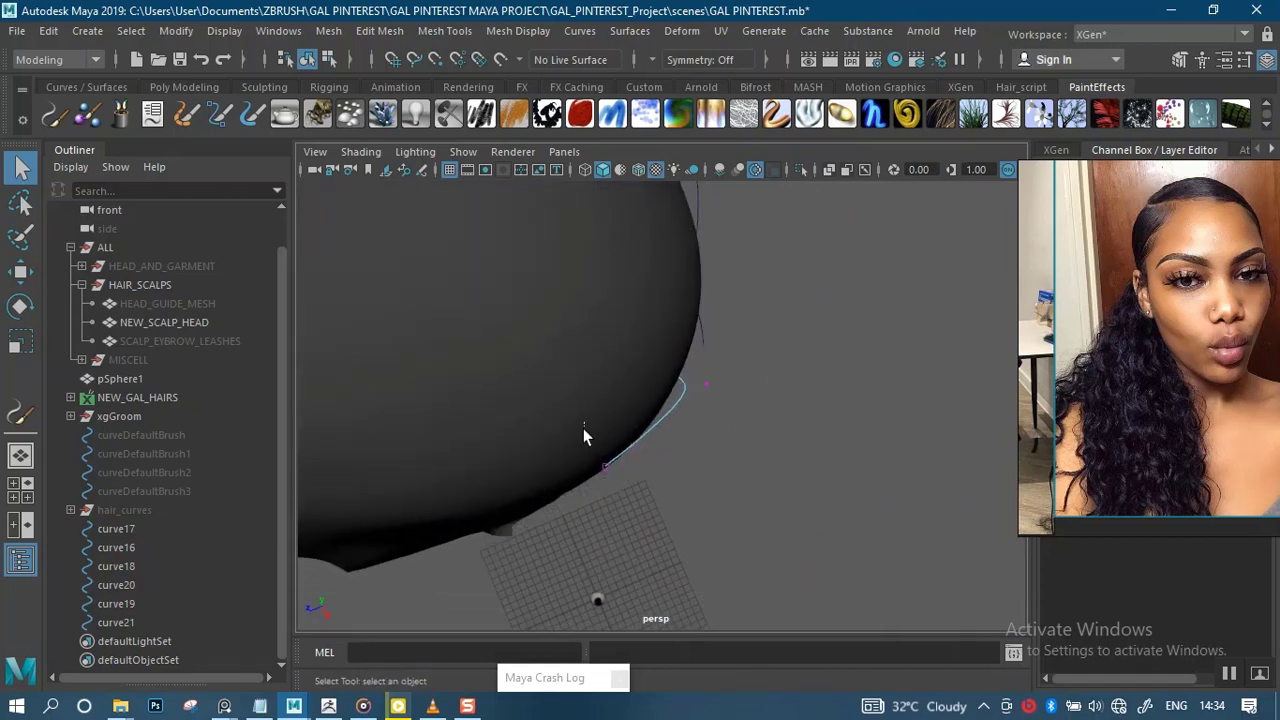
pyautogui.keyDown('alt'); pyautogui.moveTo(632, 539); pyautogui.dragTo(603, 452); pyautogui.keyUp('alt')
pyautogui.press('w')
pyautogui.keyDown('alt'); pyautogui.moveTo(740, 462); pyautogui.dragTo(542, 446); pyautogui.keyUp('alt')
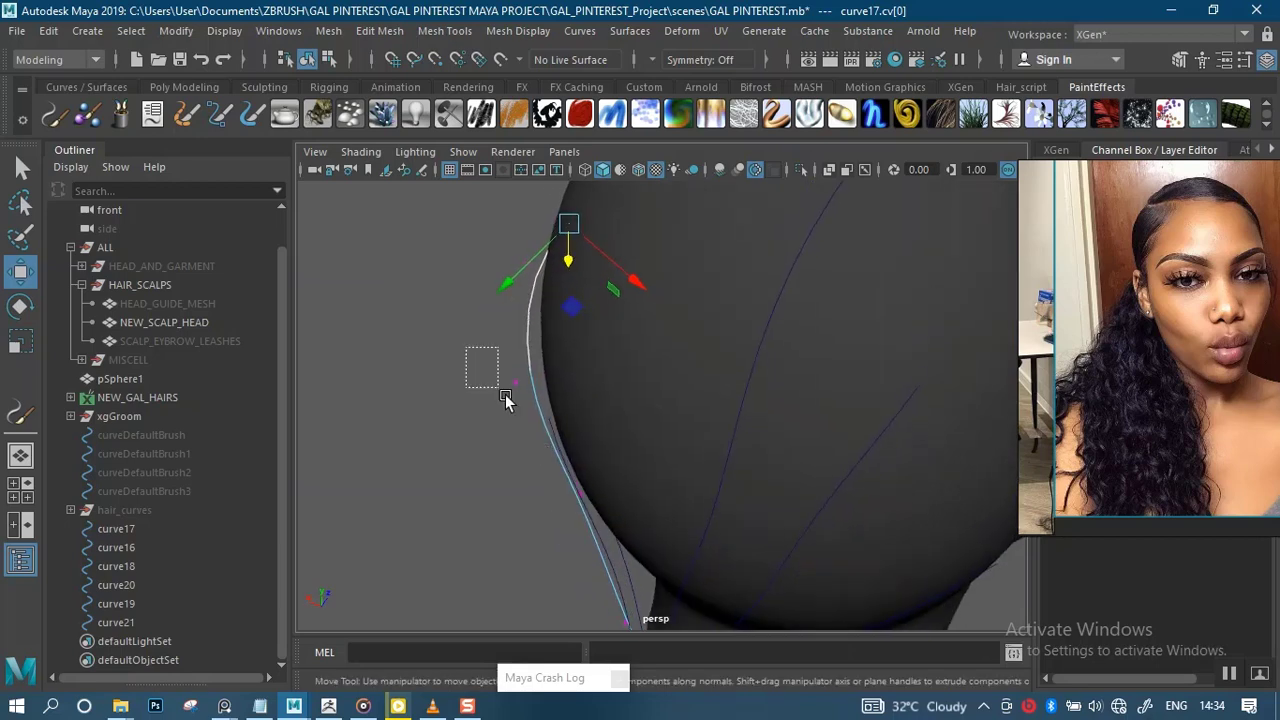
# Move the control vertices just below curve17's root closer to the back of the scalp
pyautogui.moveTo(506, 398); pyautogui.dragTo(536, 390)
pyautogui.keyDown('alt'); pyautogui.moveTo(624, 458); pyautogui.dragTo(710, 418); pyautogui.keyUp('alt')
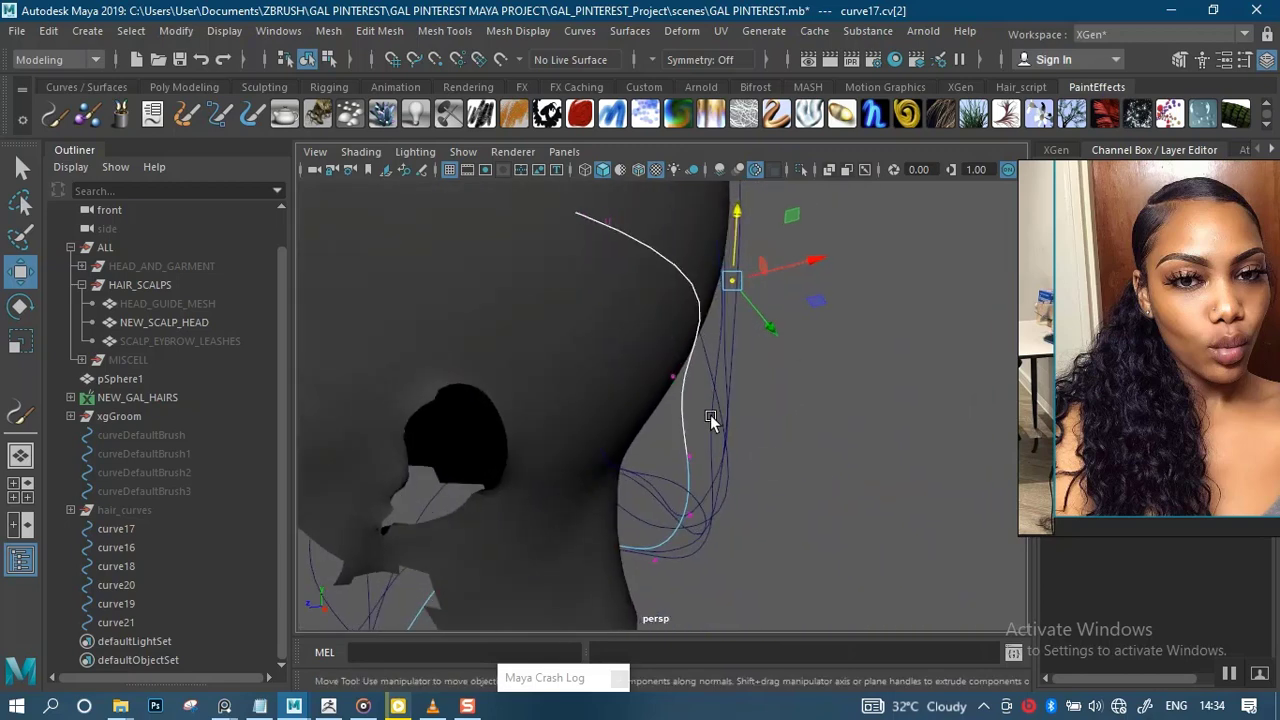
pyautogui.moveTo(640, 365); pyautogui.dragTo(645, 378)
pyautogui.moveTo(641, 437); pyautogui.dragTo(468, 406)
pyautogui.click(536, 417)
# Show the control vertices of curve16 and move its root vertex onto the crown of NEW_SCALP_HEAD
pyautogui.click(131, 548)
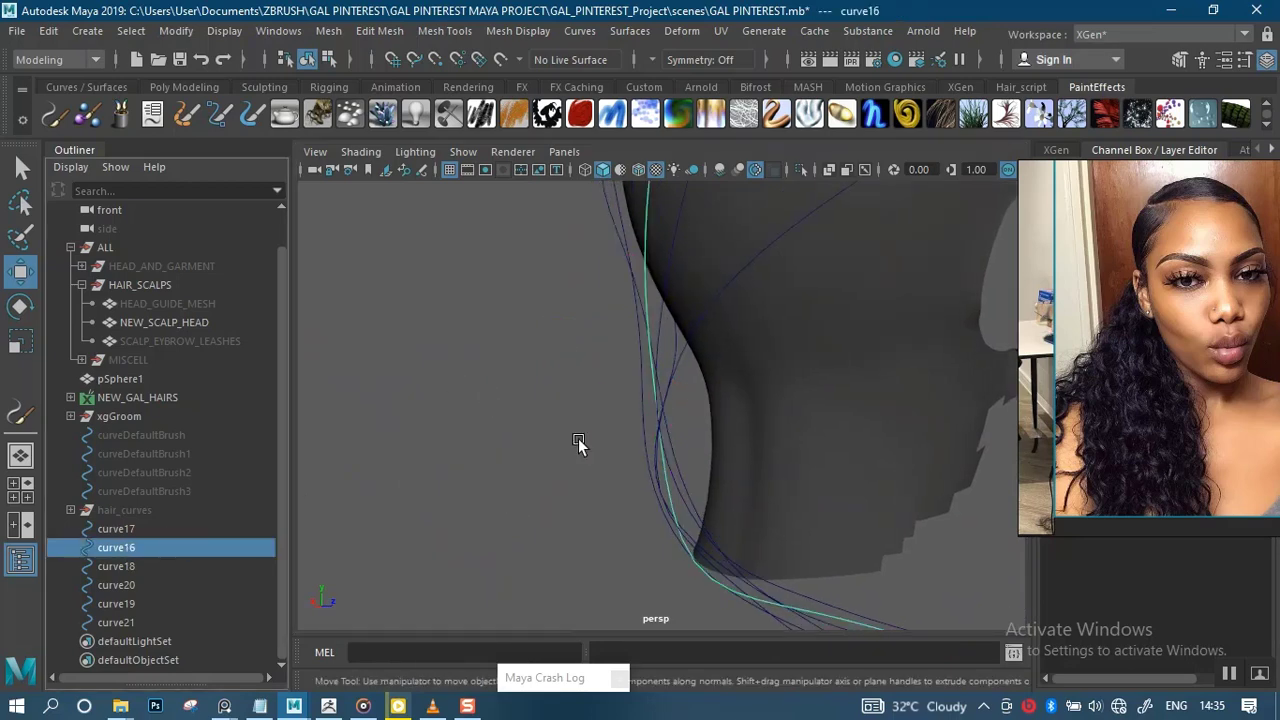
pyautogui.keyDown('alt'); pyautogui.moveTo(578, 438); pyautogui.dragTo(735, 440); pyautogui.keyUp('alt')
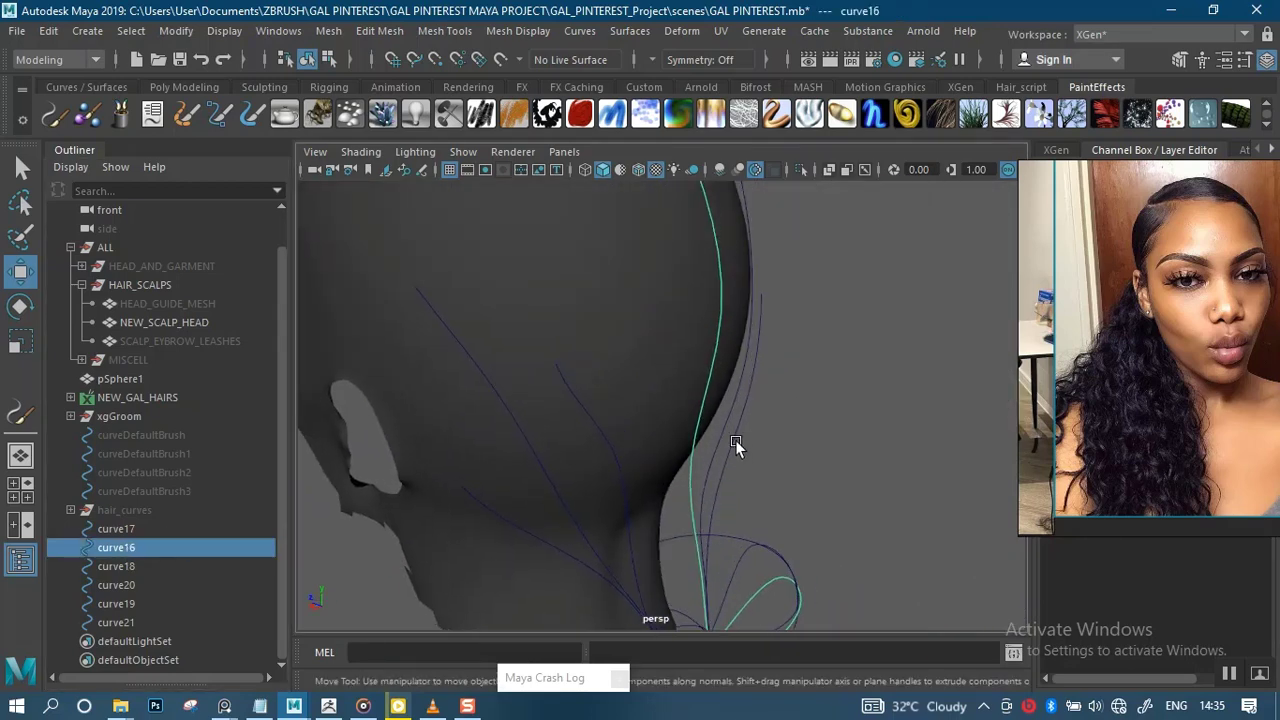
pyautogui.keyDown('alt'); pyautogui.moveTo(785, 382); pyautogui.dragTo(727, 353); pyautogui.keyUp('alt')
pyautogui.keyDown('alt'); pyautogui.moveTo(668, 276); pyautogui.dragTo(763, 322); pyautogui.keyUp('alt')
pyautogui.moveTo(763, 322); pyautogui.dragTo(653, 242, button='right')
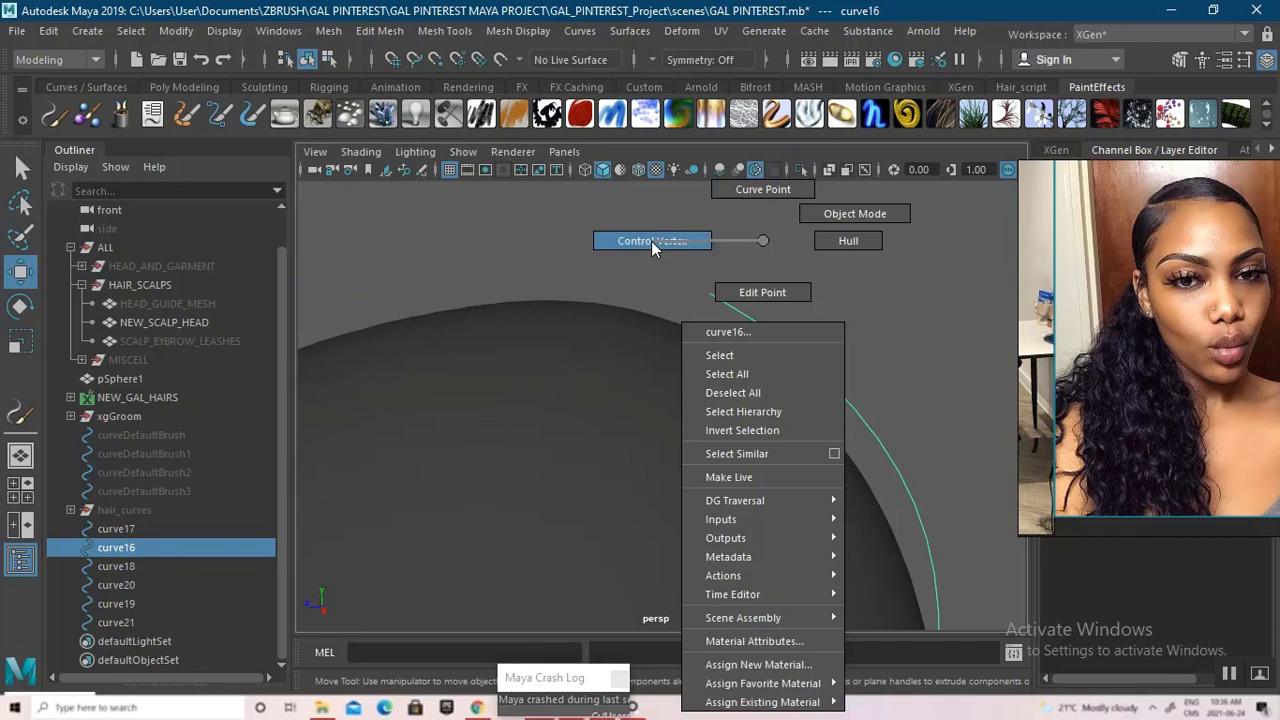
pyautogui.moveTo(651, 241); pyautogui.dragTo(651, 241, button='right')
pyautogui.click(711, 303)
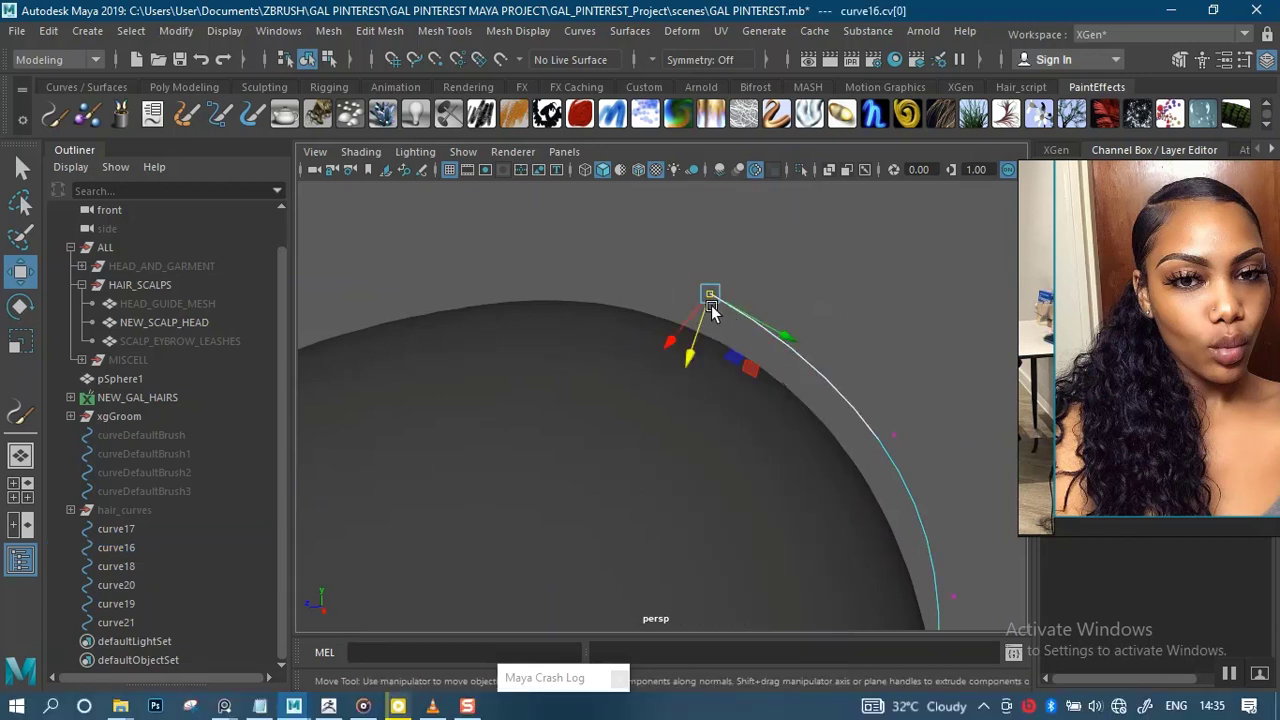
pyautogui.keyDown('shift'); pyautogui.moveTo(689, 337); pyautogui.dragTo(620, 280); pyautogui.keyUp('shift')
pyautogui.keyDown('alt'); pyautogui.moveTo(645, 279); pyautogui.dragTo(743, 449, button='middle'); pyautogui.keyUp('alt')
pyautogui.keyDown('alt'); pyautogui.moveTo(743, 449); pyautogui.dragTo(515, 358); pyautogui.keyUp('alt')
pyautogui.keyDown('alt'); pyautogui.moveTo(680, 388); pyautogui.dragTo(710, 392, button='right'); pyautogui.keyUp('alt')
pyautogui.keyDown('alt'); pyautogui.moveTo(710, 392); pyautogui.dragTo(620, 350, button='middle'); pyautogui.keyUp('alt')
pyautogui.moveTo(535, 335); pyautogui.dragTo(500, 420)
# Show the control vertices of curve18 and move its root vertex into the scalp
pyautogui.click(142, 559)
pyautogui.keyDown('alt'); pyautogui.moveTo(763, 417); pyautogui.dragTo(621, 355); pyautogui.keyUp('alt')
pyautogui.scroll(6, 621, 355)
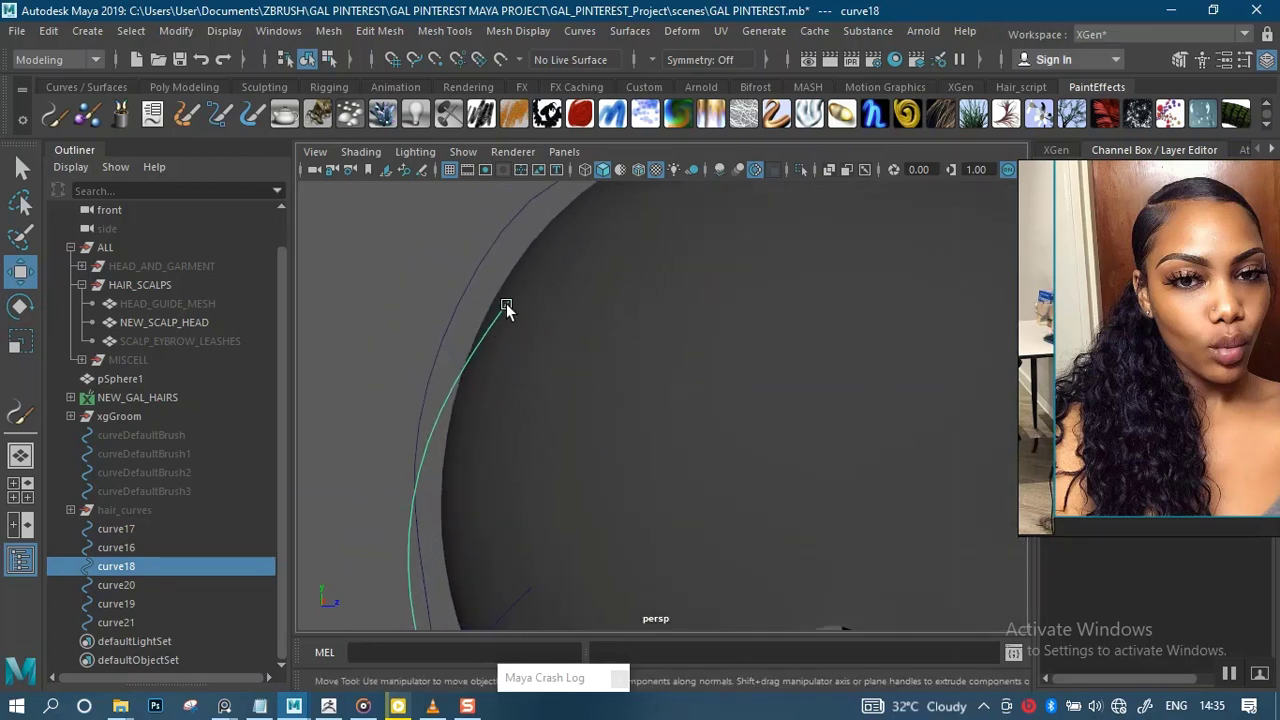
pyautogui.moveTo(506, 303); pyautogui.dragTo(405, 247, button='right')
pyautogui.moveTo(571, 309); pyautogui.dragTo(455, 280)
pyautogui.moveTo(571, 346)
pyautogui.keyDown('alt'); pyautogui.mouseDown()
pyautogui.moveTo(577, 403)
pyautogui.moveTo(530, 365)
pyautogui.moveTo(549, 340)
pyautogui.moveTo(583, 333)
pyautogui.mouseUp(); pyautogui.keyUp('alt')
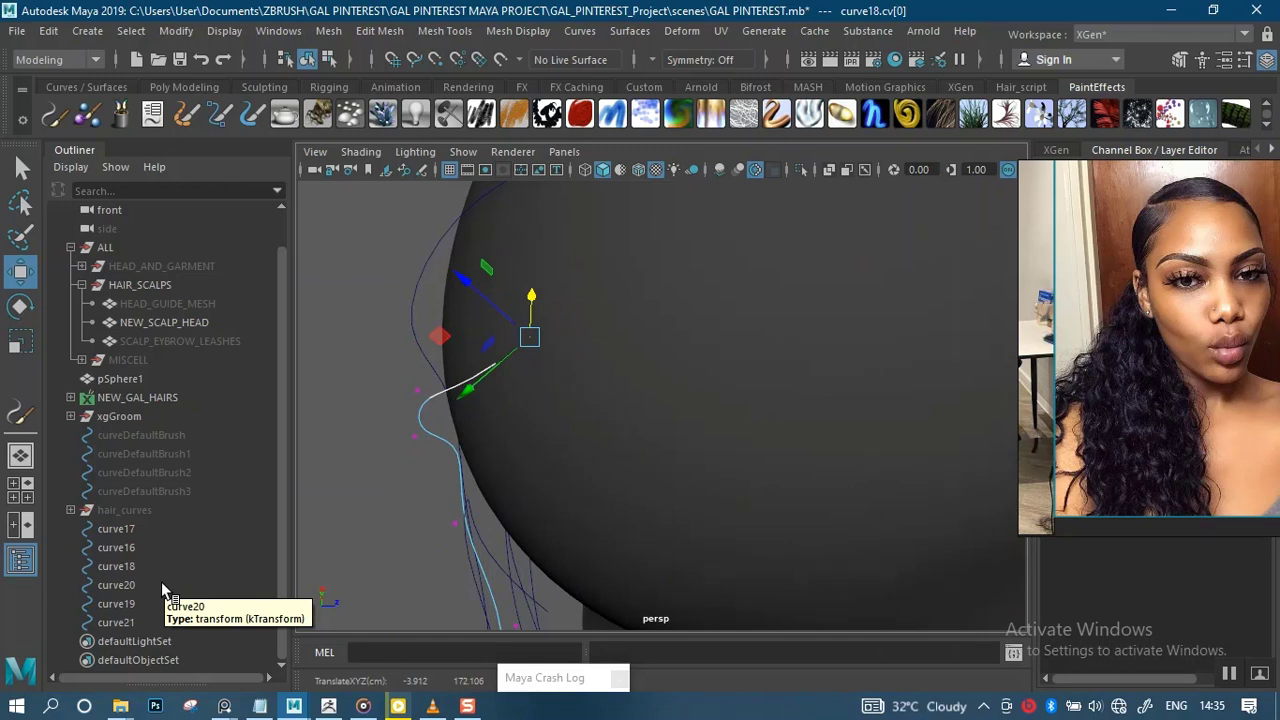
# Show the control vertices of curve20 and move its root vertex into the scalp surface
pyautogui.click(131, 584)
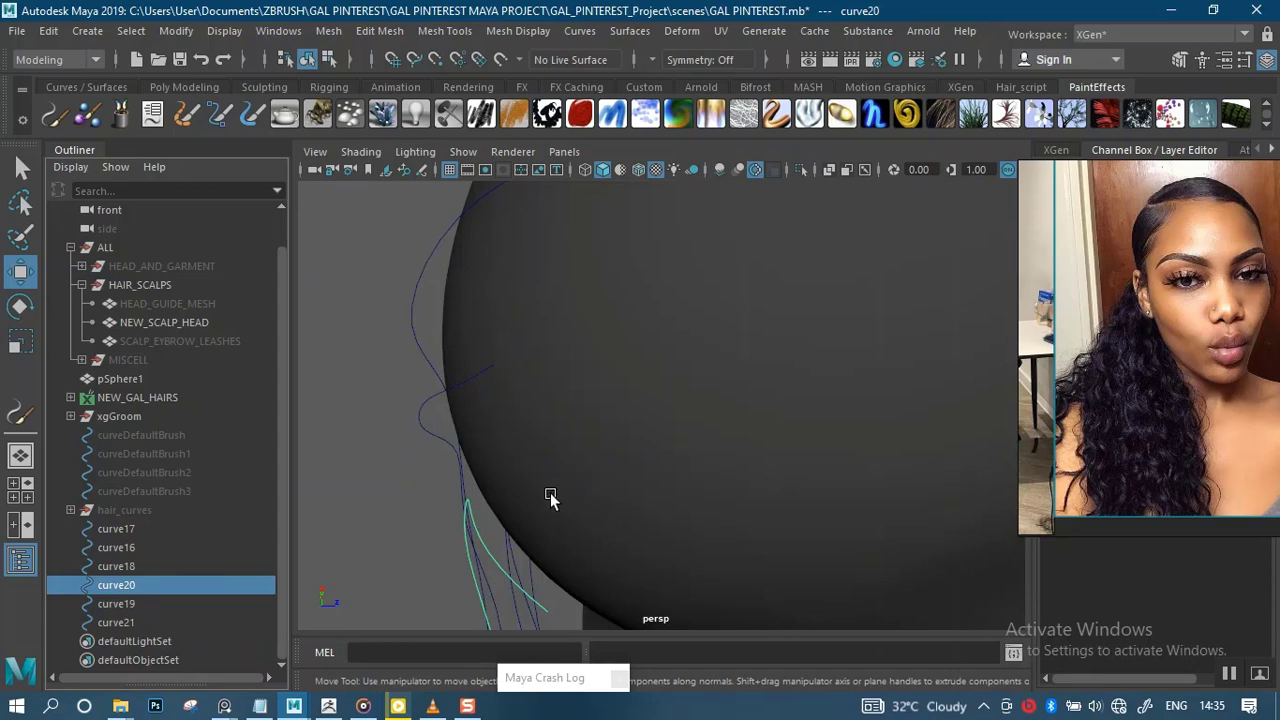
pyautogui.keyDown('alt'); pyautogui.moveTo(586, 514); pyautogui.dragTo(717, 449); pyautogui.keyUp('alt')
pyautogui.rightClick(722, 455)
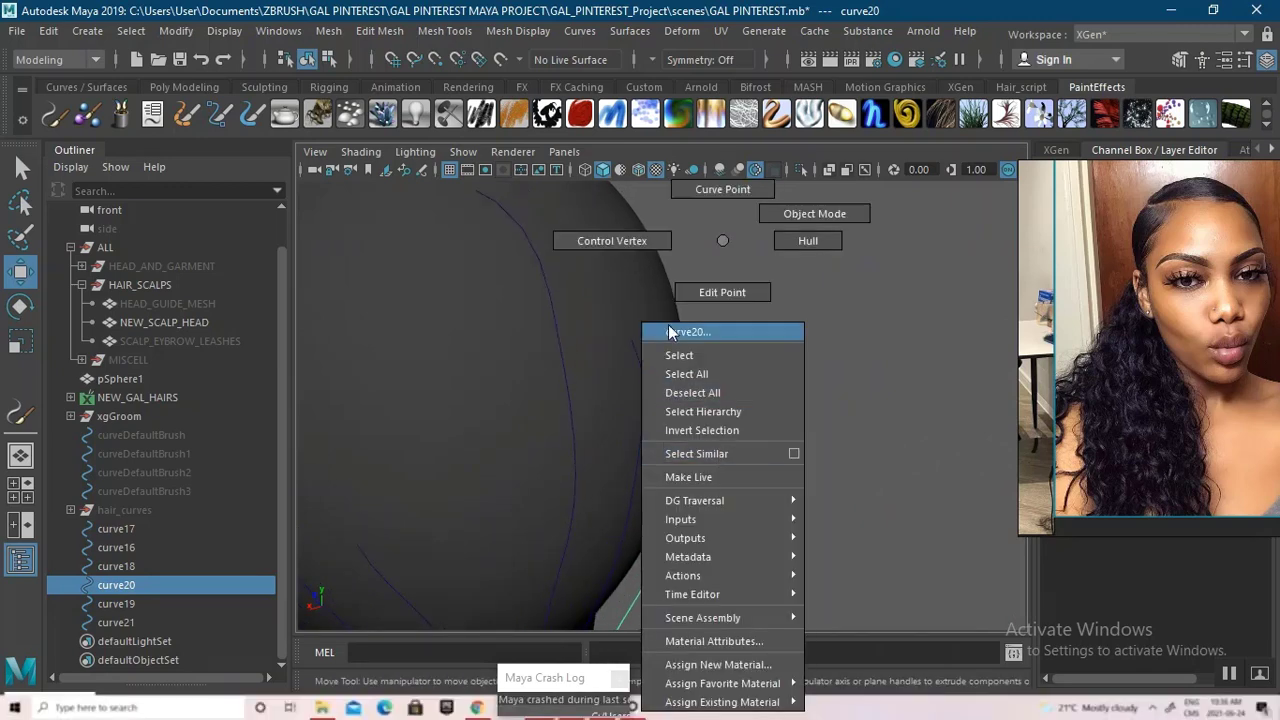
pyautogui.click(612, 240)
pyautogui.moveTo(713, 418); pyautogui.dragTo(745, 479)
pyautogui.moveTo(690, 428); pyautogui.dragTo(743, 472)
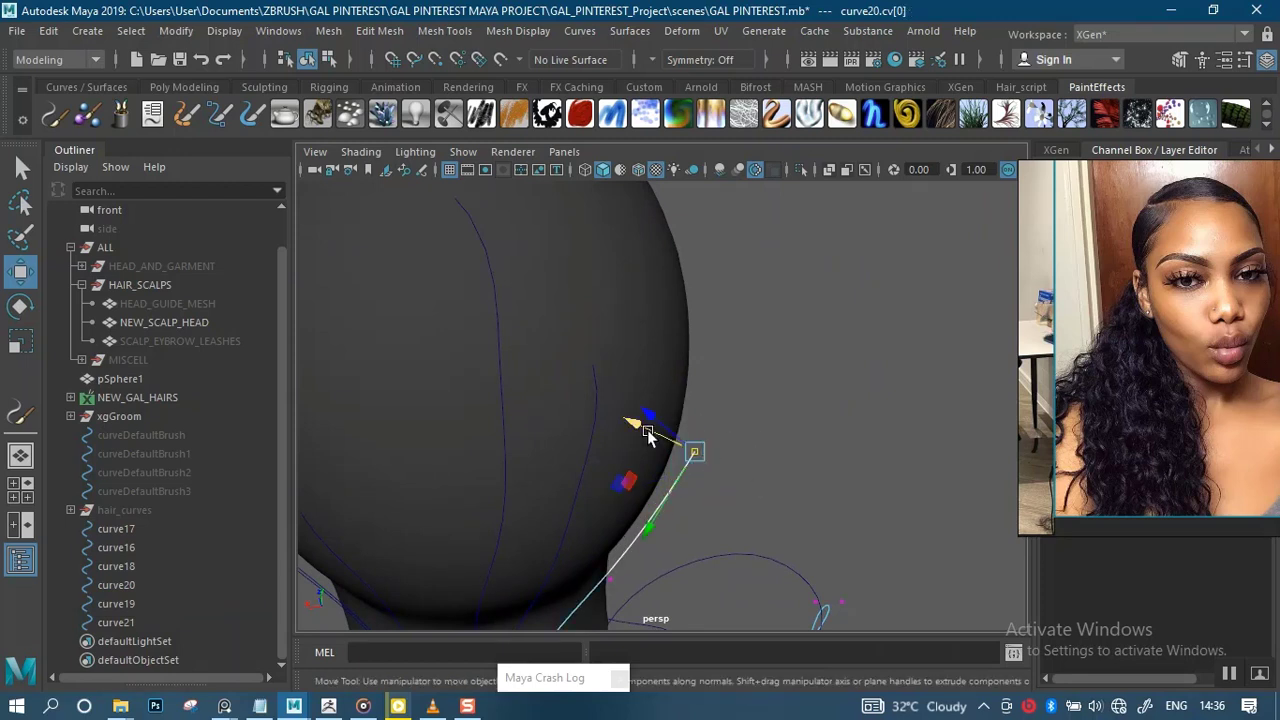
pyautogui.moveTo(648, 433); pyautogui.dragTo(603, 416)
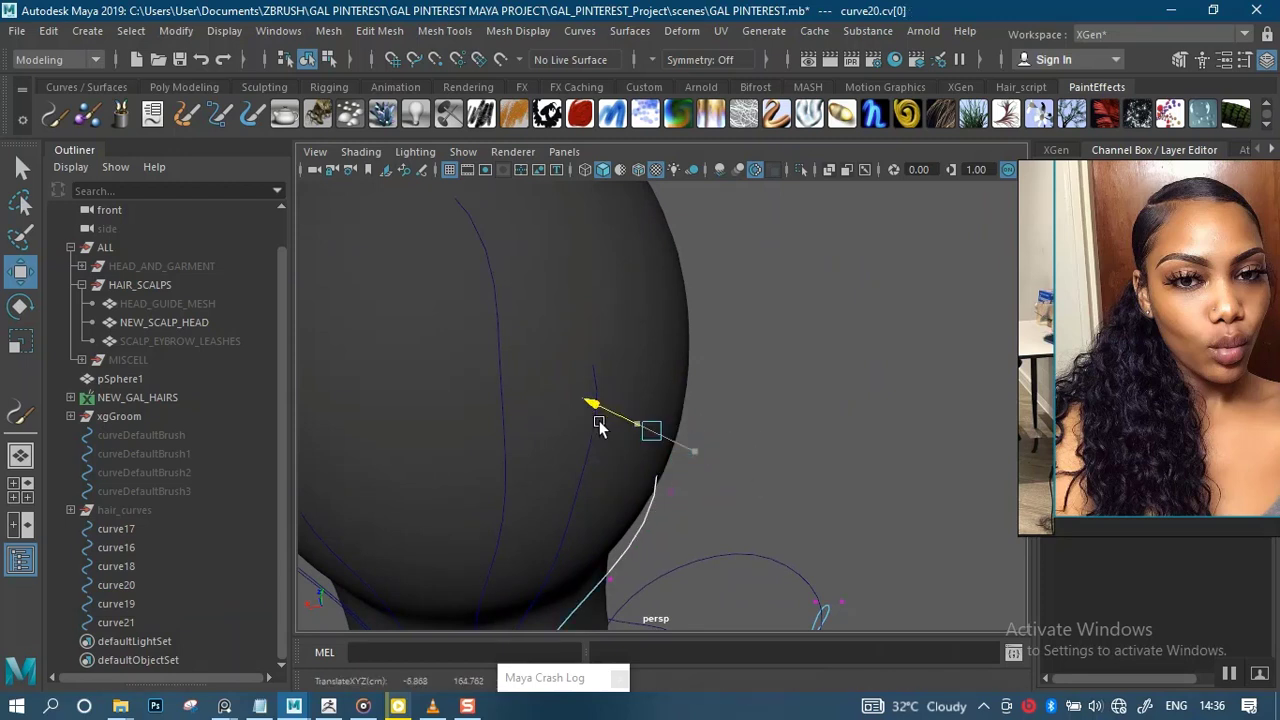
# Show the control vertices of curve19 and move its root vertex inward to meet the back of the scalp
pyautogui.click(129, 600)
pyautogui.keyDown('alt'); pyautogui.moveTo(731, 445); pyautogui.dragTo(817, 416); pyautogui.keyUp('alt')
pyautogui.keyDown('alt'); pyautogui.moveTo(808, 478); pyautogui.dragTo(734, 394); pyautogui.keyUp('alt')
pyautogui.moveTo(765, 533); pyautogui.dragTo(669, 239, button='right')
pyautogui.moveTo(775, 332); pyautogui.dragTo(703, 386)
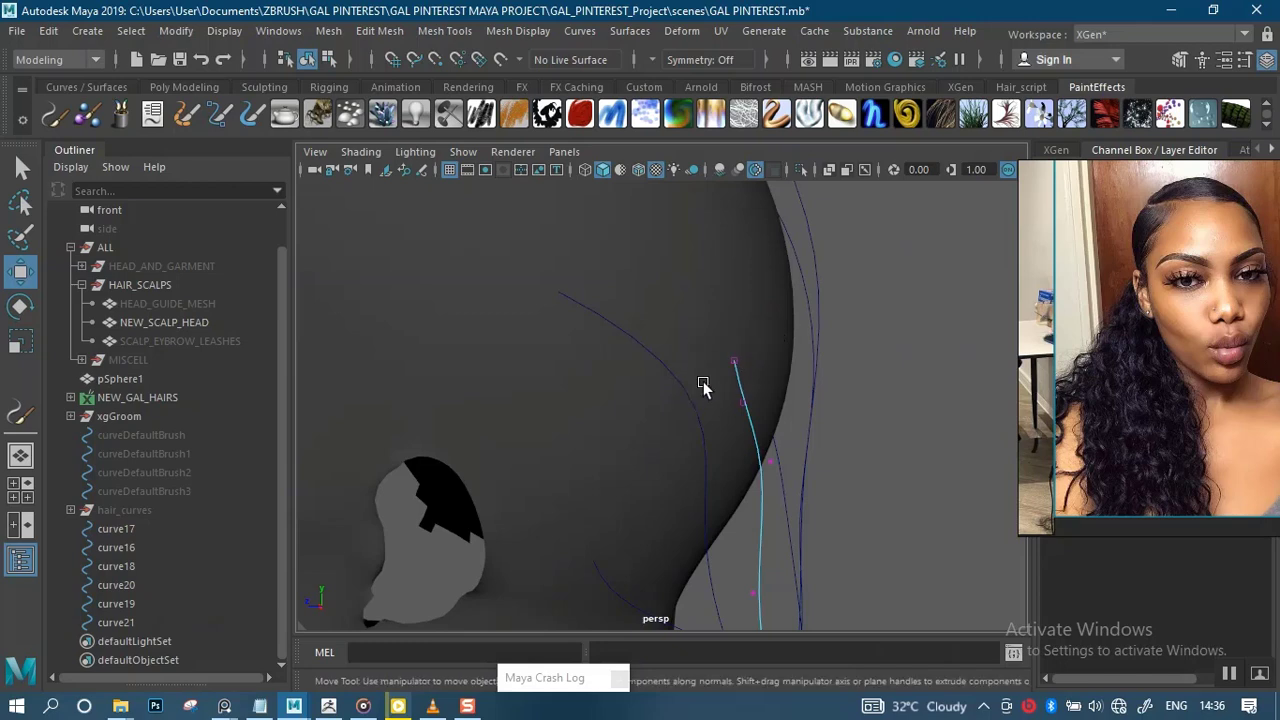
pyautogui.keyDown('alt'); pyautogui.moveTo(820, 414); pyautogui.dragTo(790, 408); pyautogui.keyUp('alt')
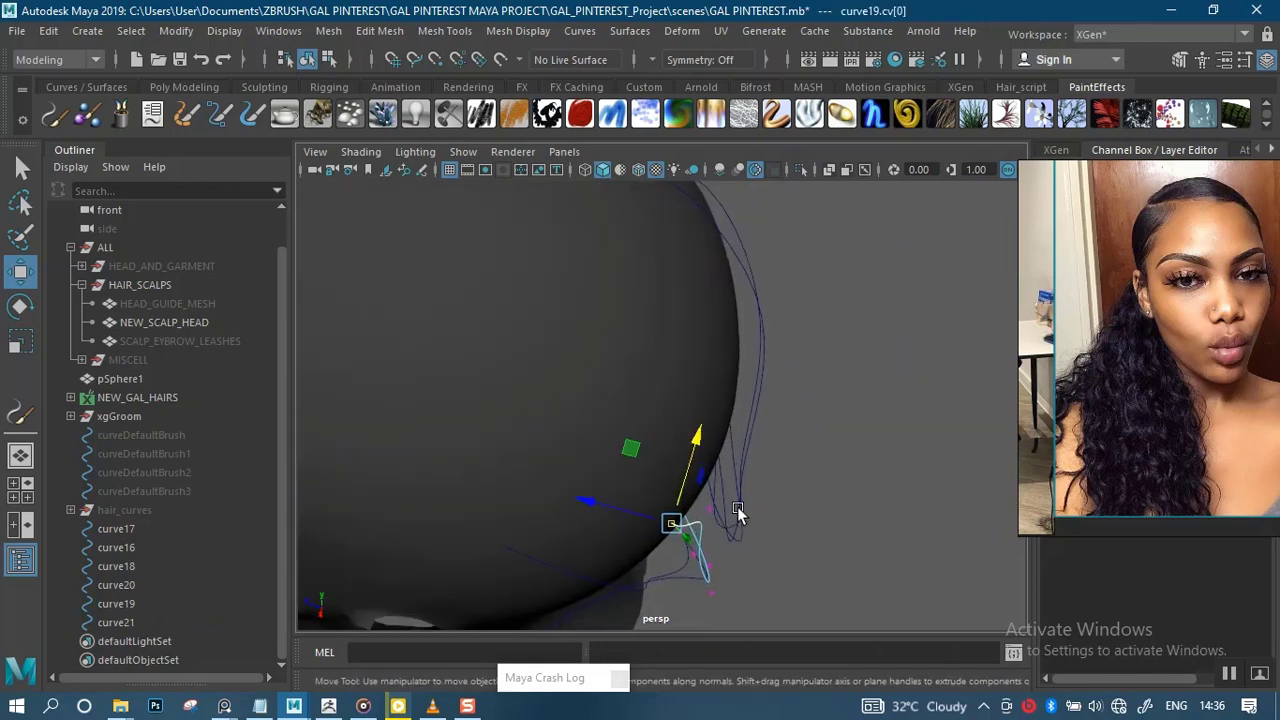
pyautogui.keyDown('alt'); pyautogui.moveTo(738, 513); pyautogui.dragTo(768, 507); pyautogui.keyUp('alt')
pyautogui.keyDown('alt'); pyautogui.moveTo(740, 447); pyautogui.dragTo(654, 597); pyautogui.keyUp('alt')
pyautogui.moveTo(418, 306); pyautogui.dragTo(458, 305)
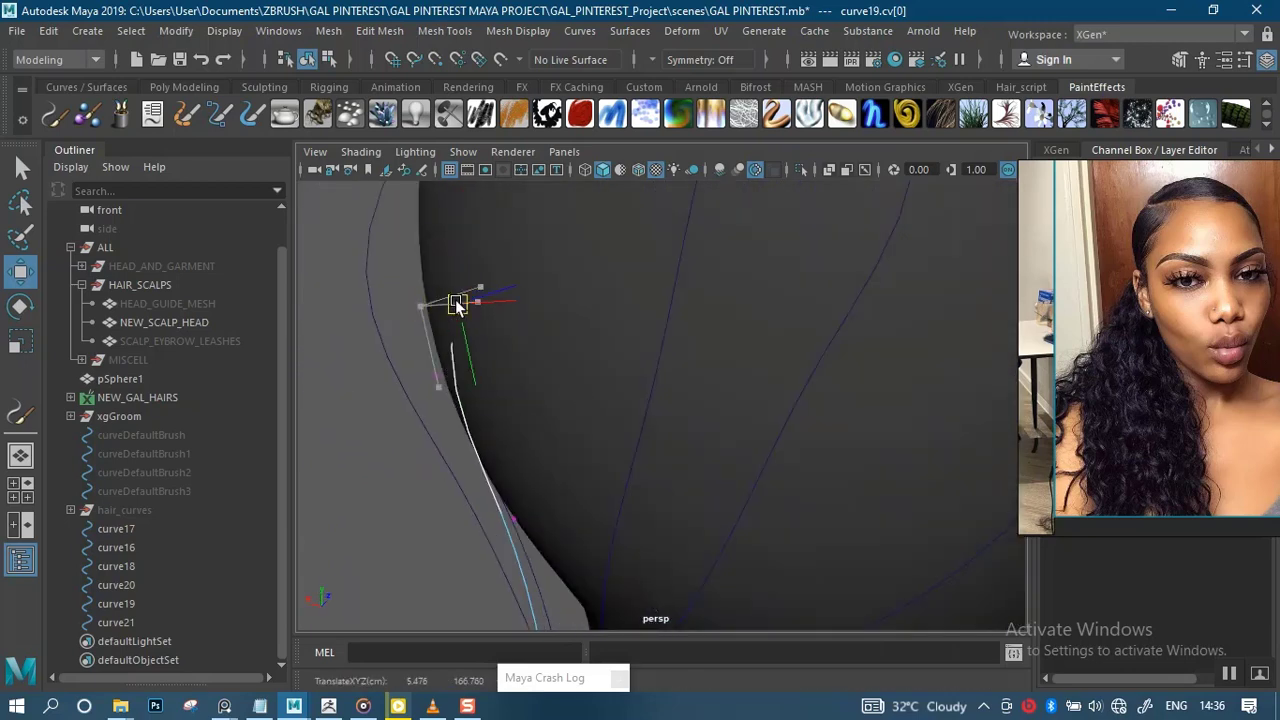
pyautogui.keyDown('alt'); pyautogui.moveTo(514, 477); pyautogui.dragTo(478, 425); pyautogui.keyUp('alt')
pyautogui.click(529, 411)
pyautogui.scroll(-2, 455, 406)
pyautogui.click(131, 603)
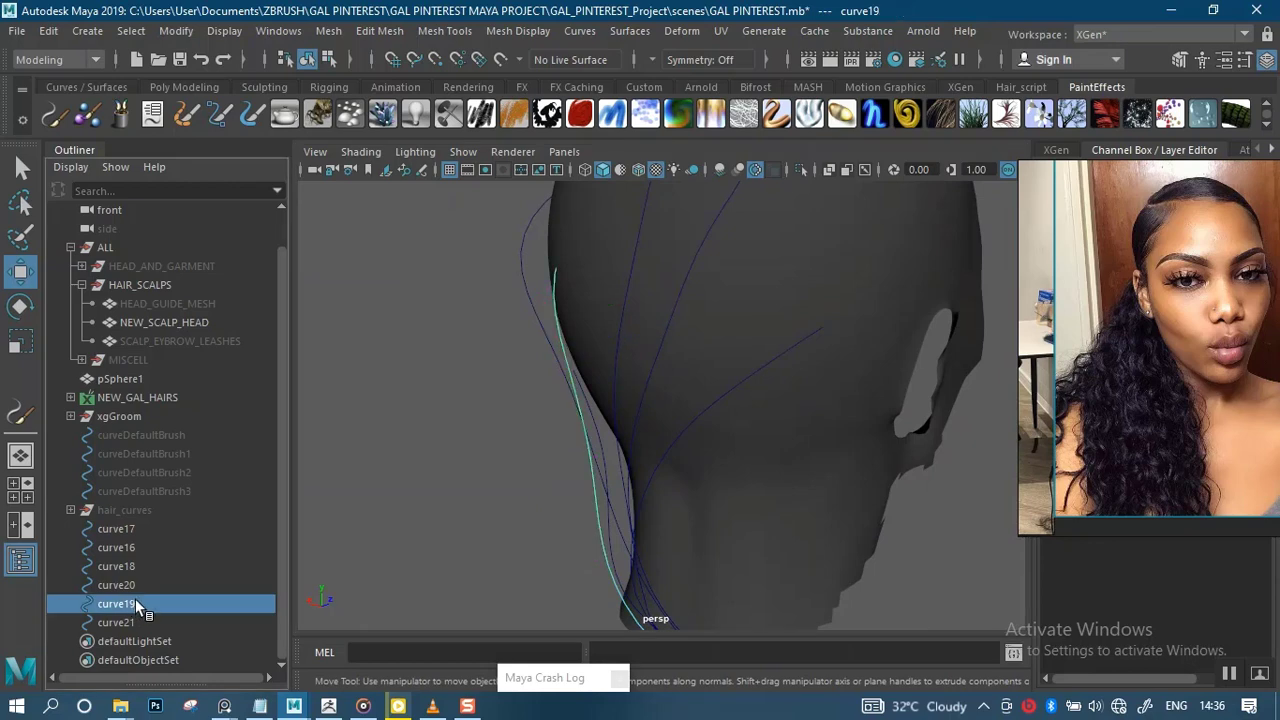
# Move the root vertex of curve21 into the scalp near the nape and return the curve to object mode
pyautogui.click(116, 622)
pyautogui.keyDown('alt'); pyautogui.moveTo(329, 557); pyautogui.dragTo(628, 530); pyautogui.keyUp('alt')
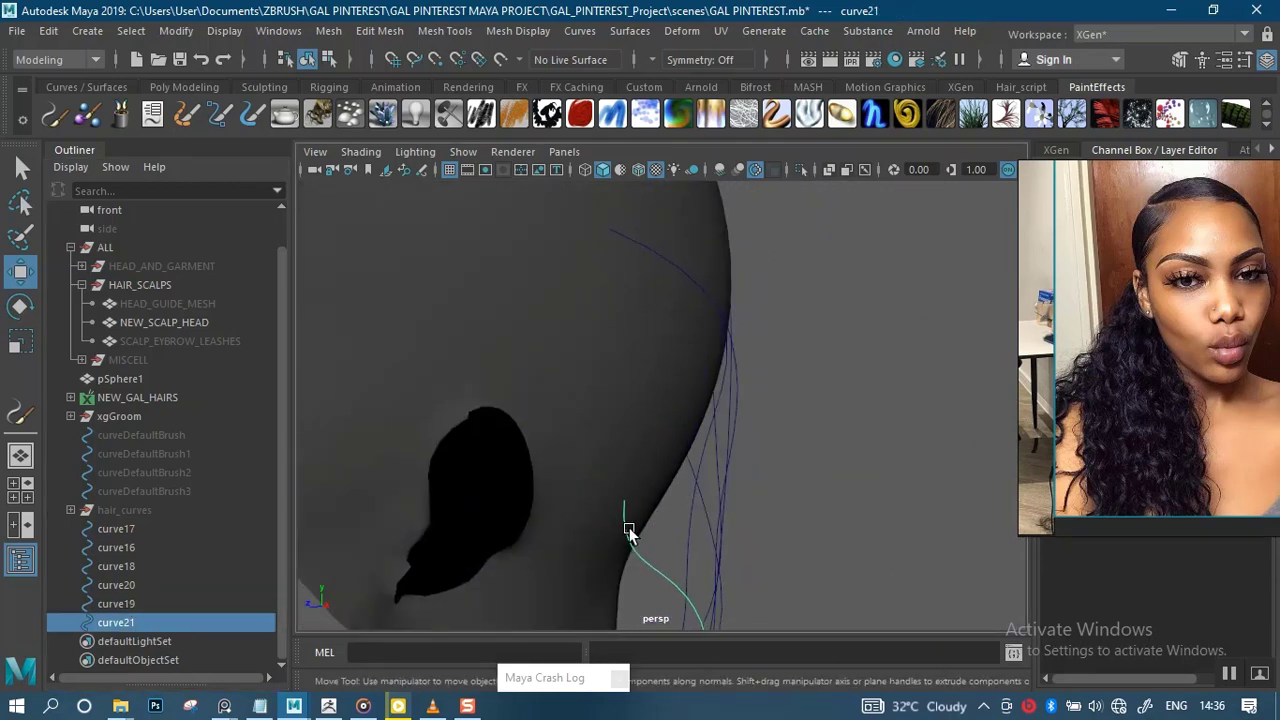
pyautogui.moveTo(669, 583); pyautogui.dragTo(556, 270, button='right')
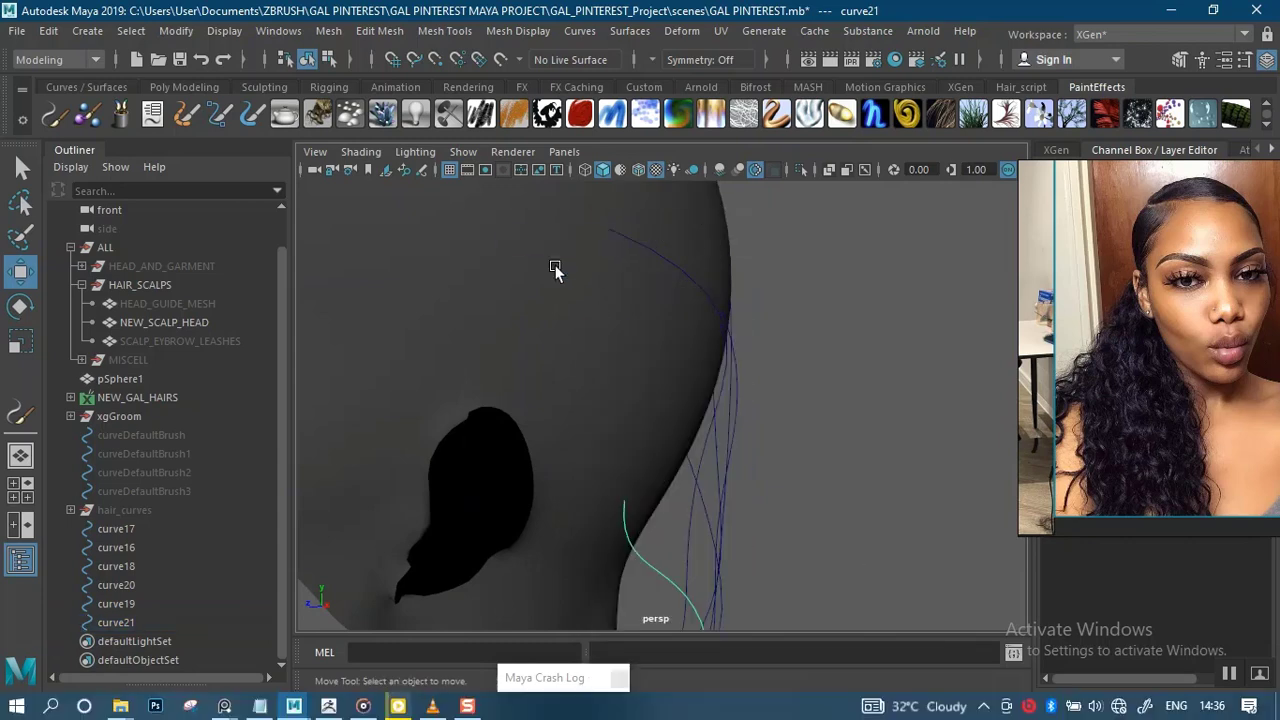
pyautogui.moveTo(589, 465); pyautogui.dragTo(740, 566)
pyautogui.moveTo(611, 539); pyautogui.dragTo(580, 521)
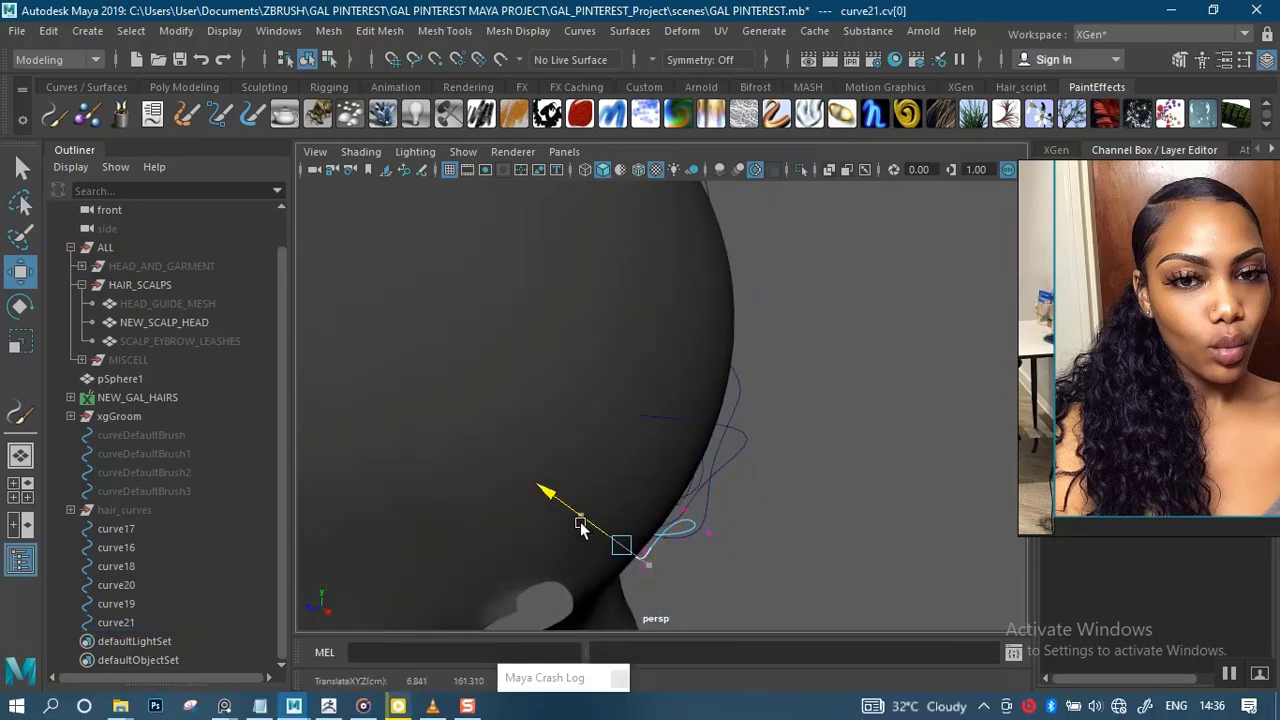
pyautogui.keyDown('alt'); pyautogui.moveTo(740, 505); pyautogui.dragTo(609, 474); pyautogui.keyUp('alt')
pyautogui.keyDown('alt'); pyautogui.moveTo(609, 474); pyautogui.dragTo(663, 457, button='right'); pyautogui.keyUp('alt')
pyautogui.keyDown('alt'); pyautogui.moveTo(663, 457); pyautogui.dragTo(578, 467); pyautogui.keyUp('alt')
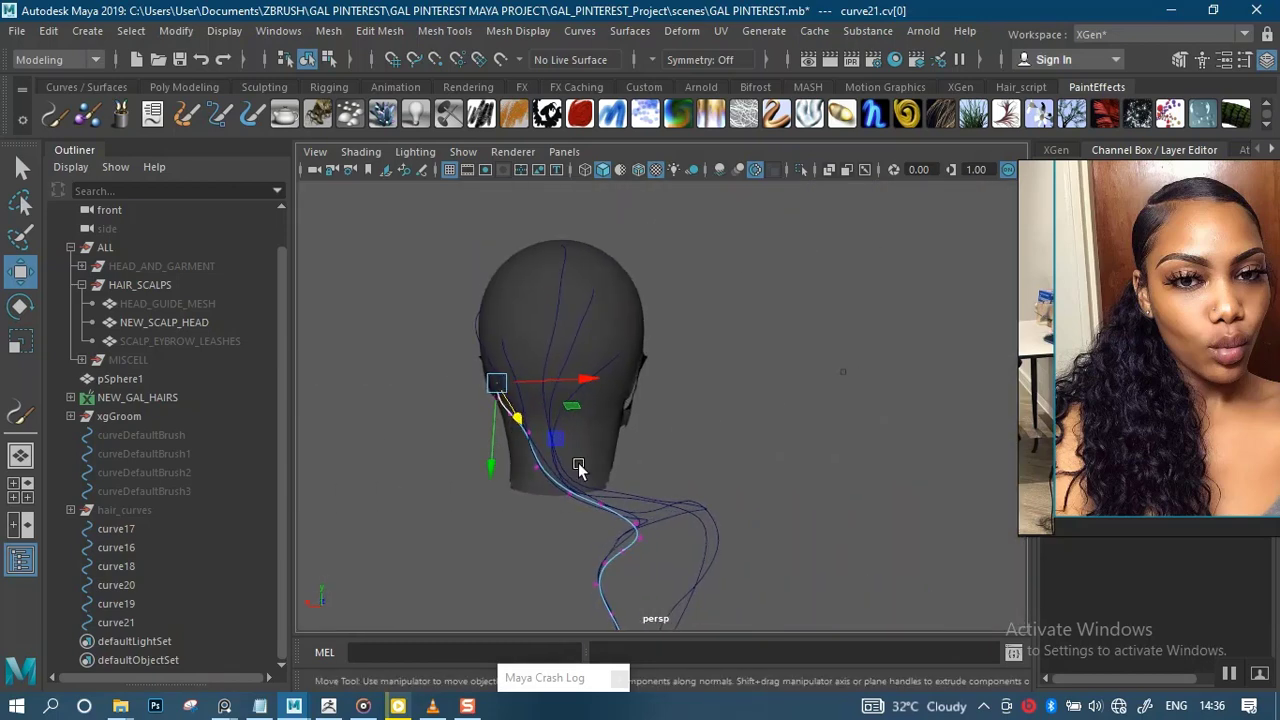
pyautogui.moveTo(670, 463); pyautogui.dragTo(592, 582)
pyautogui.moveTo(680, 514); pyautogui.dragTo(766, 220, button='right')
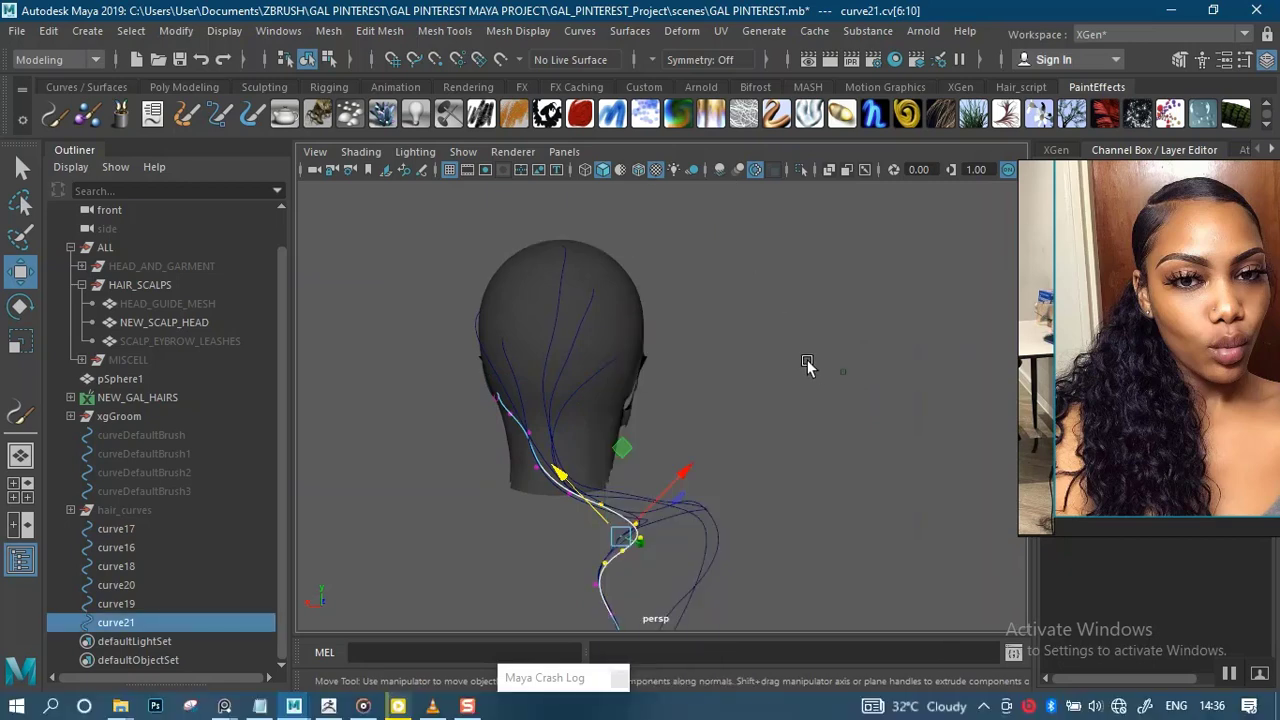
# Parent the six curves, curve16 to curve21, under the hair_curves group and unhide that group
pyautogui.click(117, 530)
pyautogui.keyDown('shift'); pyautogui.click(117, 622); pyautogui.keyUp('shift')
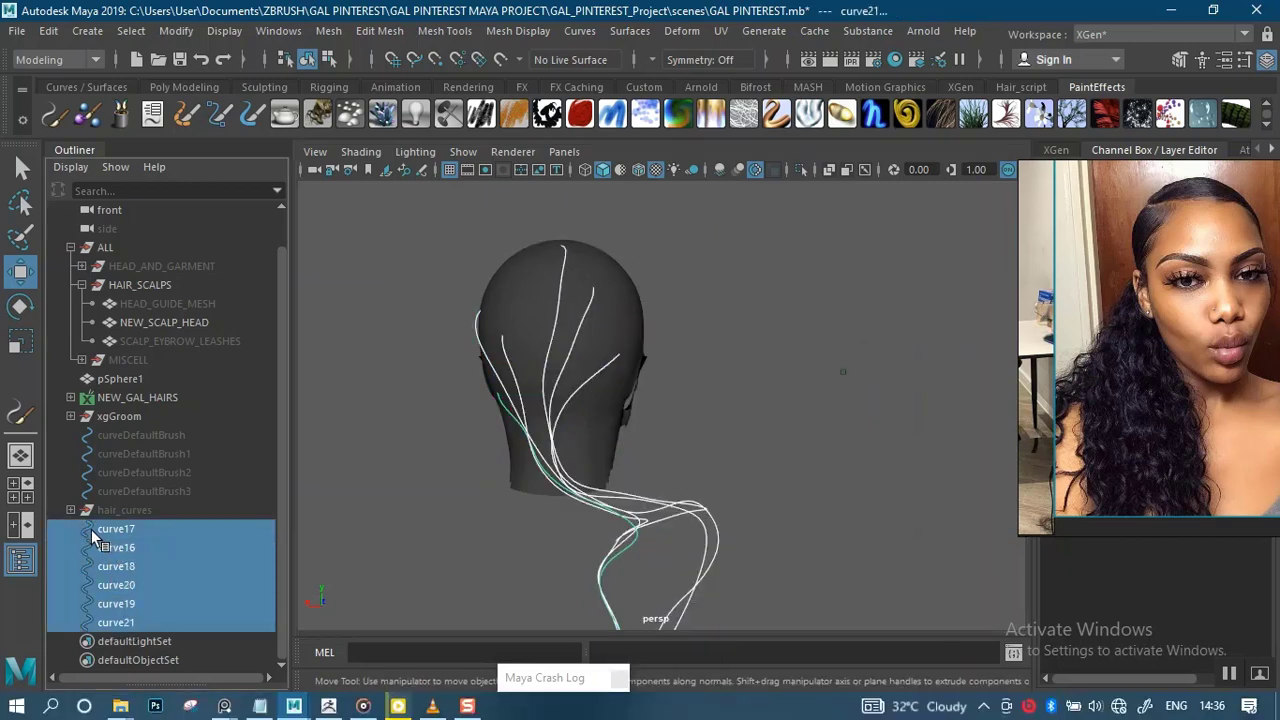
pyautogui.moveTo(91, 529); pyautogui.dragTo(105, 512, button='middle')
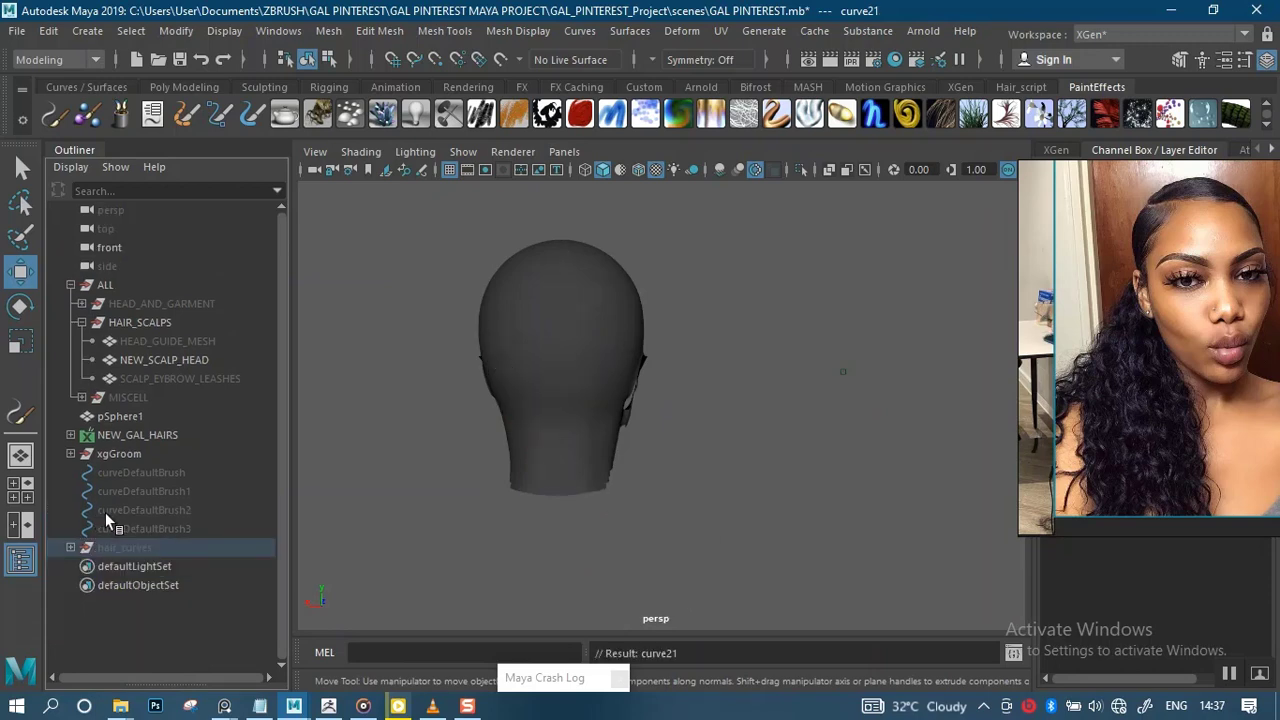
pyautogui.click(124, 549)
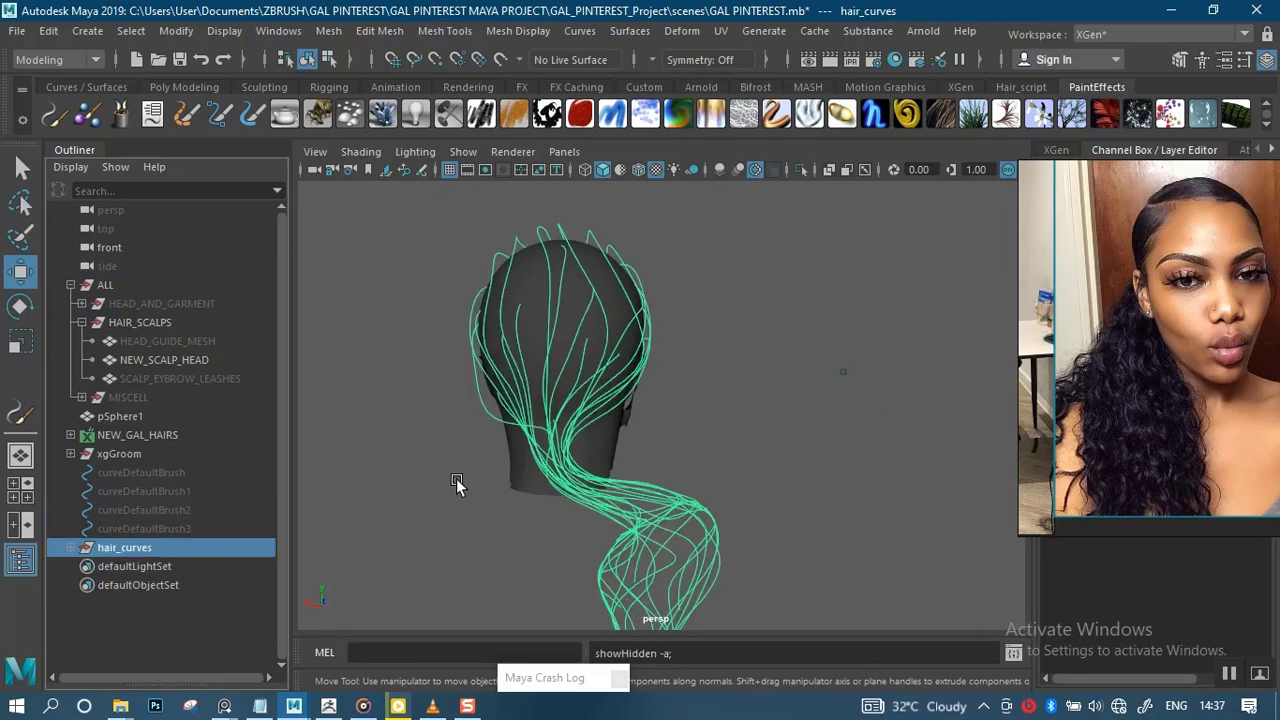
# Check the full set of hair curves around the head and select NEW_SCALP_HEAD
pyautogui.click(701, 429)
pyautogui.keyDown('alt'); pyautogui.moveTo(735, 437); pyautogui.dragTo(480, 610); pyautogui.keyUp('alt')
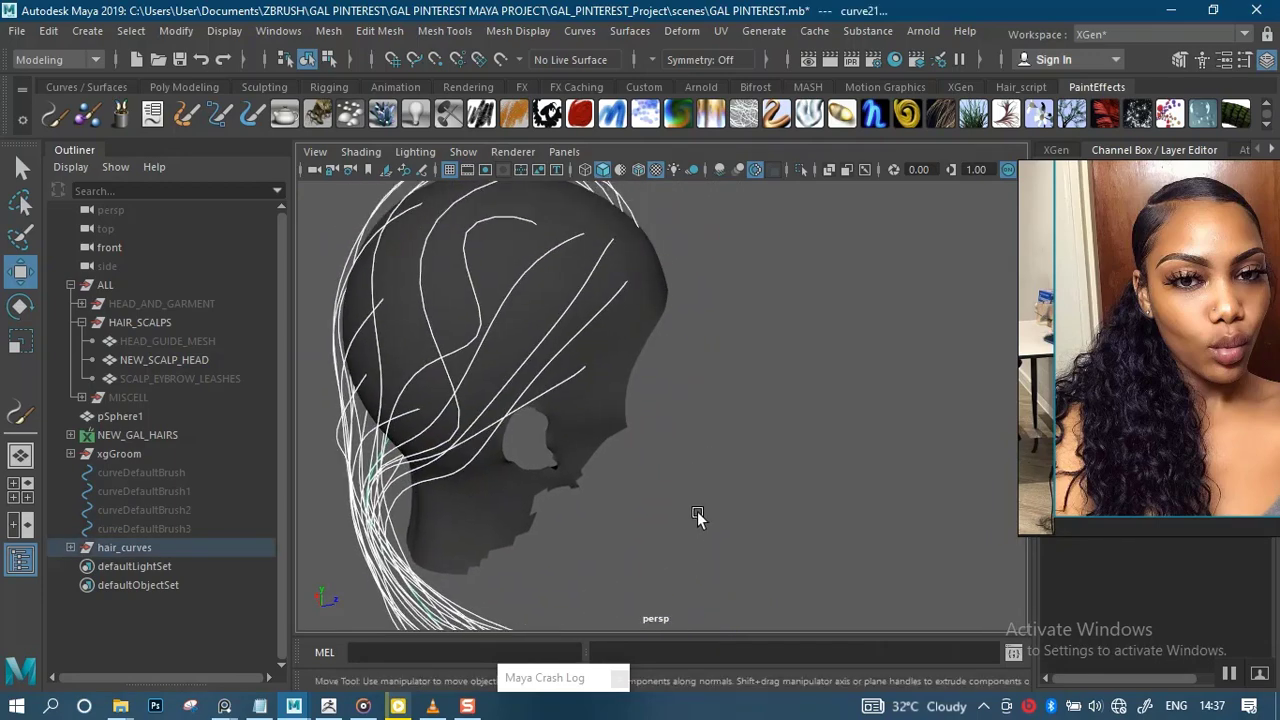
pyautogui.click(697, 513)
pyautogui.click(593, 384)
pyautogui.keyDown('alt'); pyautogui.moveTo(690, 397); pyautogui.dragTo(766, 395); pyautogui.keyUp('alt')
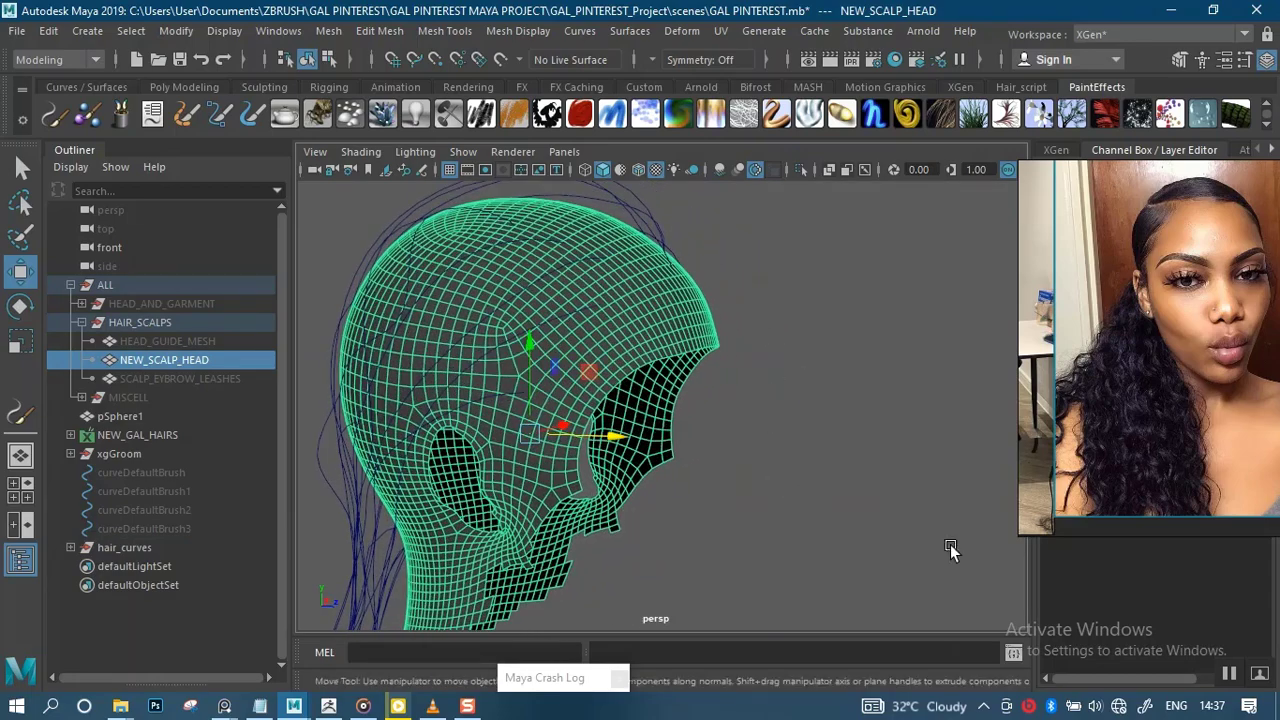